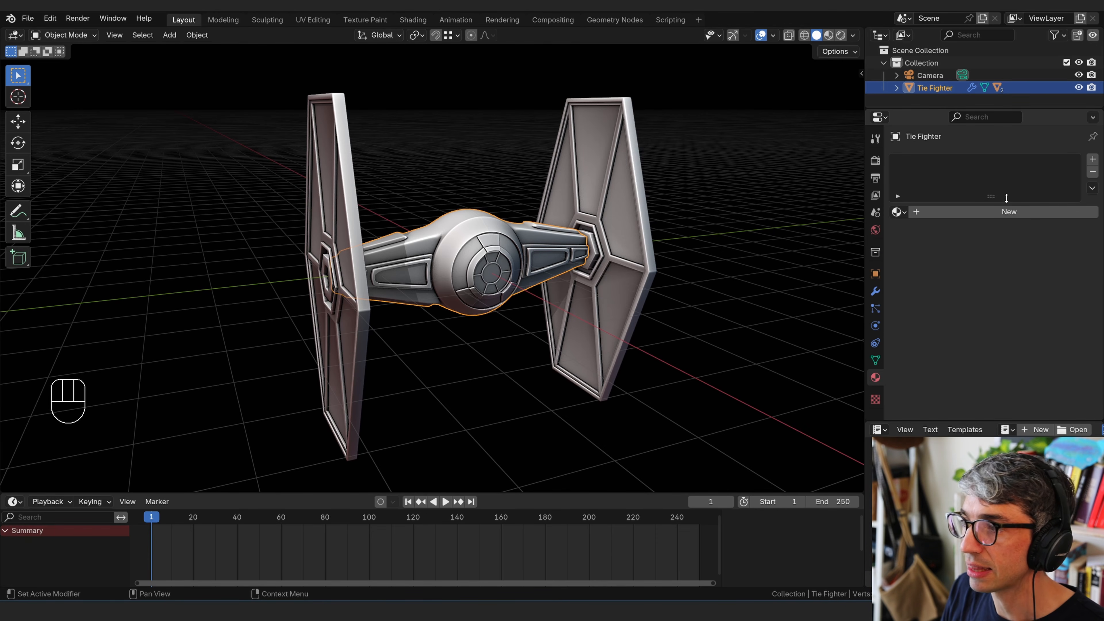
- Enlarge the timeline area below the 3D viewport and turn it into a Shader Editor with its sidebar hidden
click(898, 212)
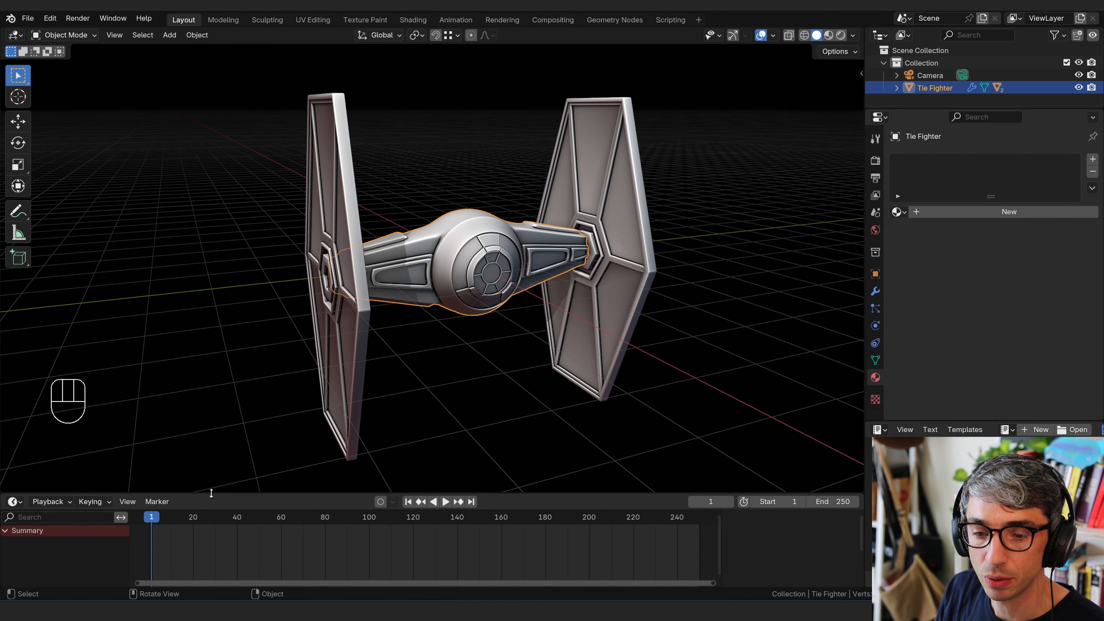
drag(514, 494, 513, 363)
click(504, 390)
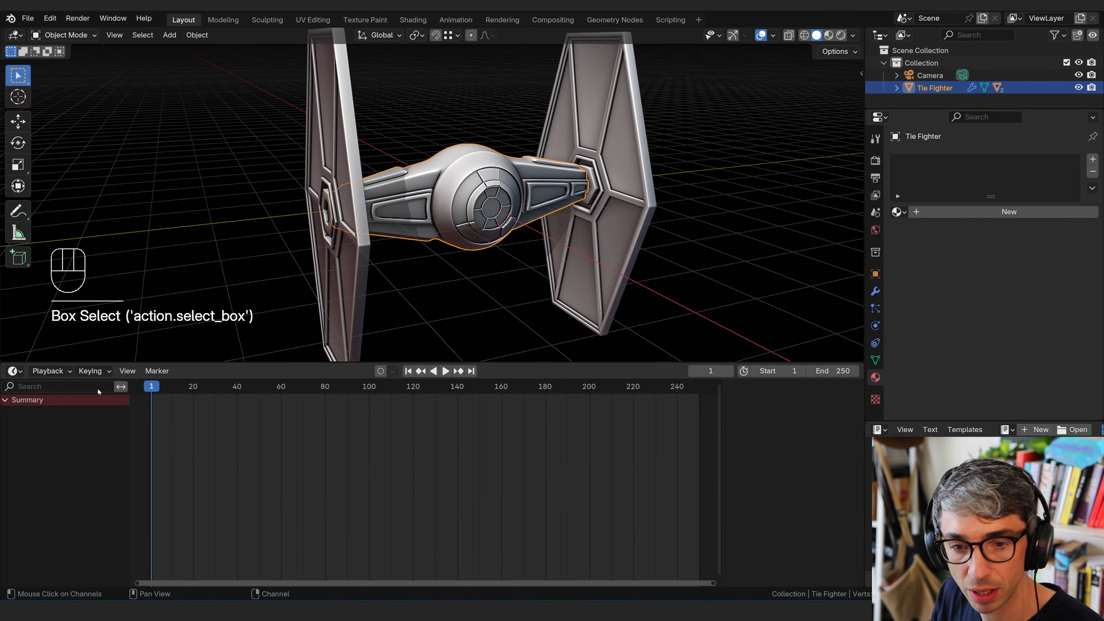
click(17, 372)
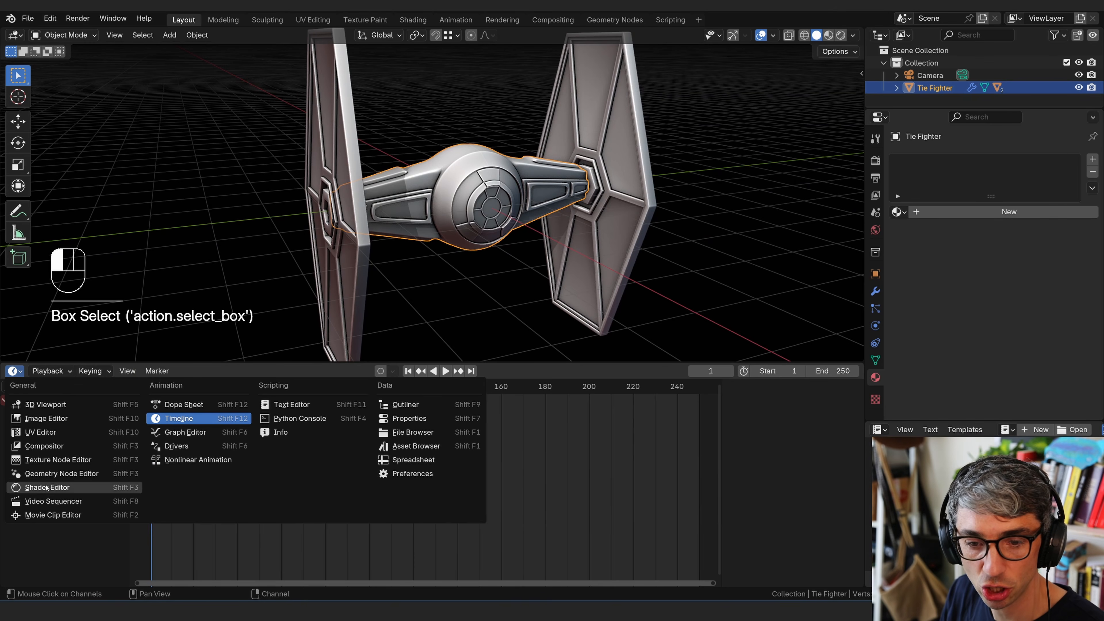
click(16, 372)
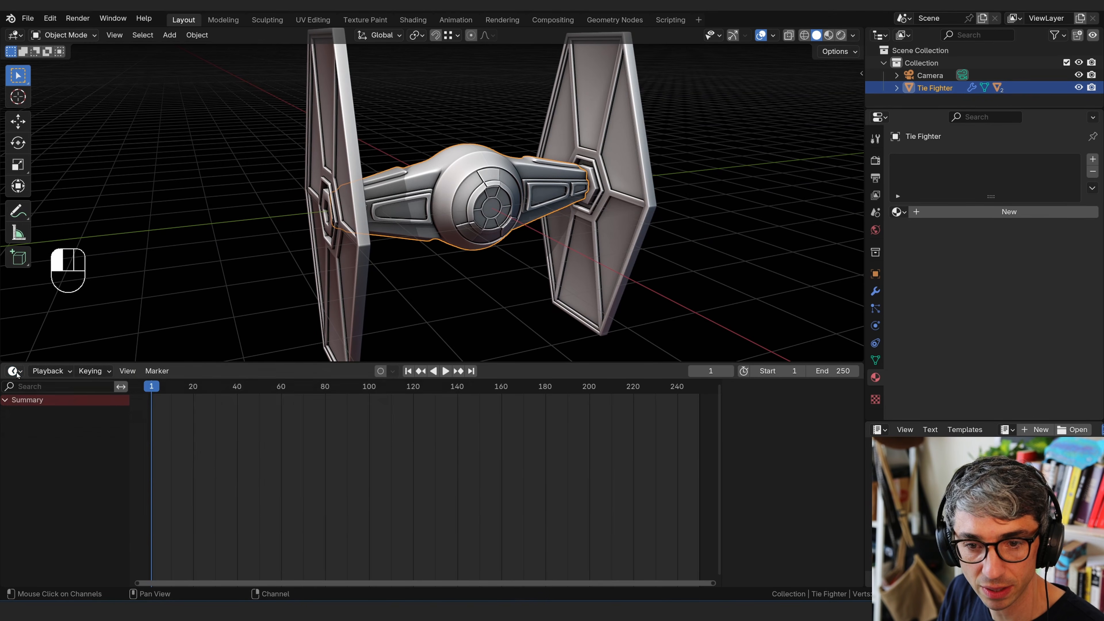
click(15, 372)
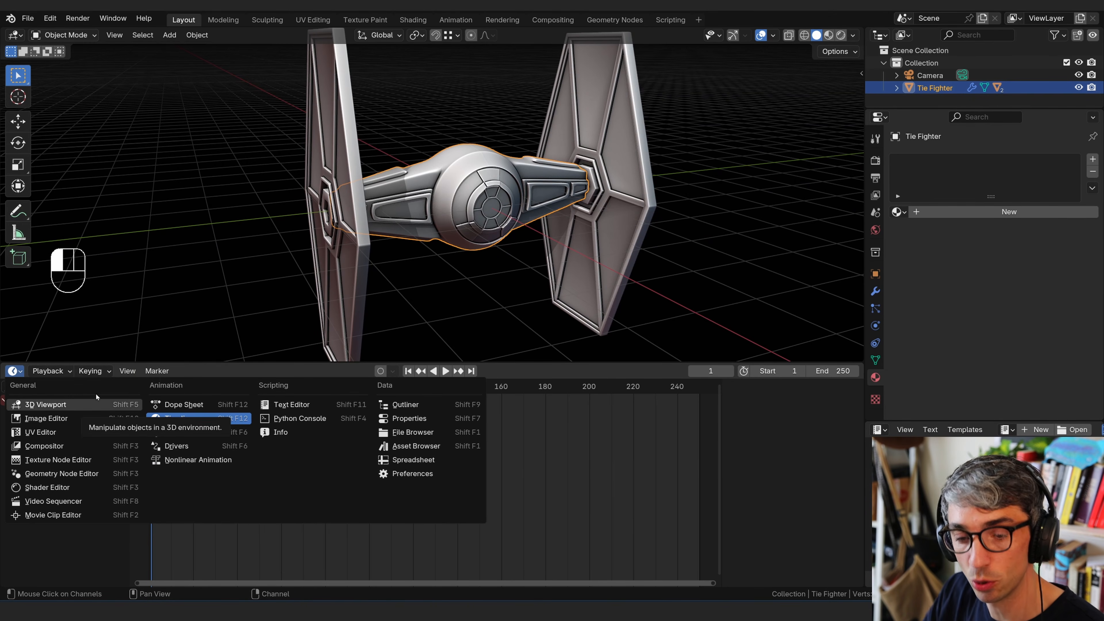
click(48, 488)
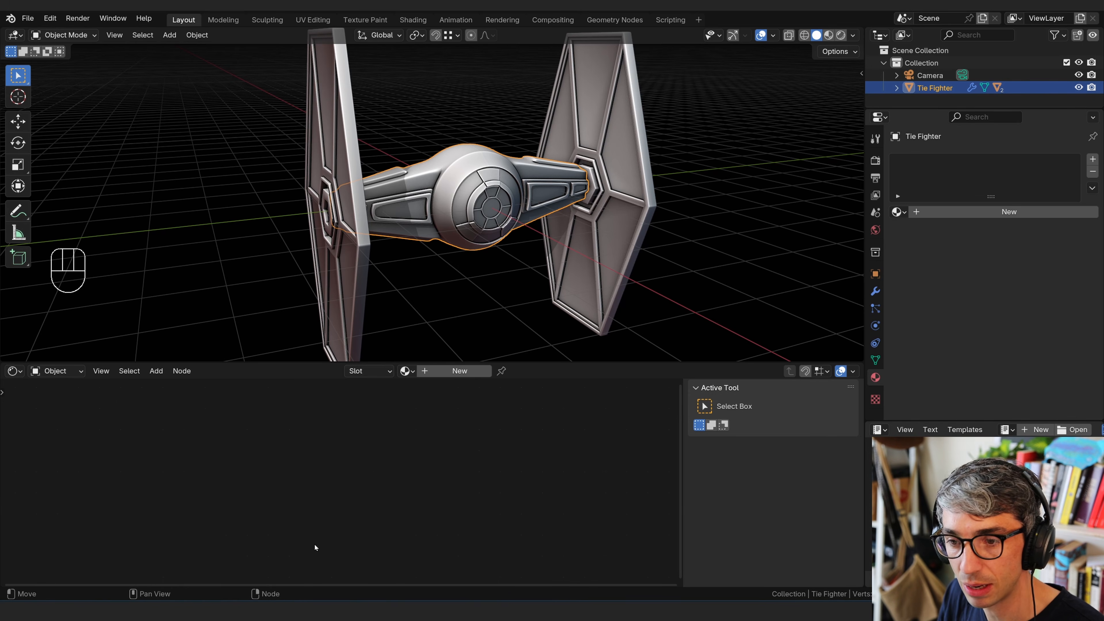
drag(680, 501, 859, 496)
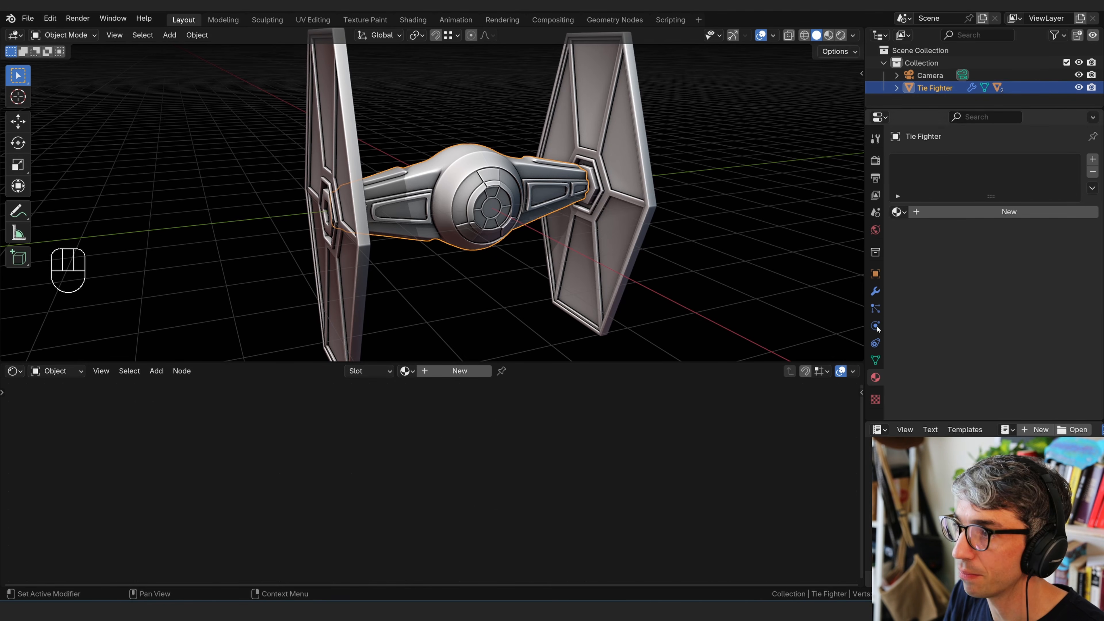
drag(640, 362, 641, 329)
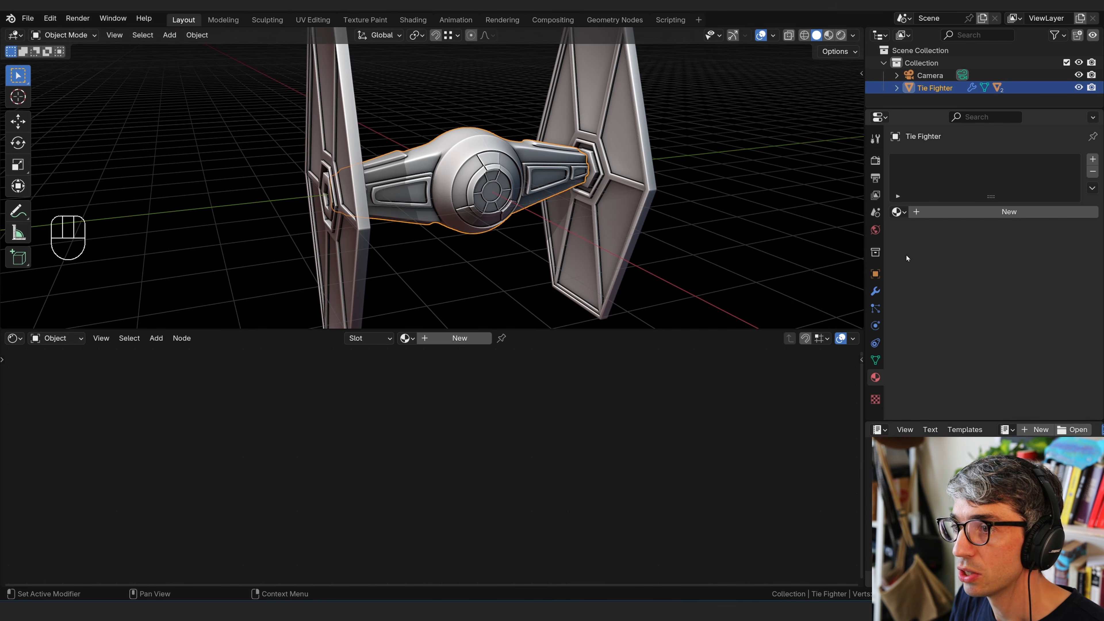
- Create a new material on the Tie Fighter object and bring its nodes into close view
click(1002, 212)
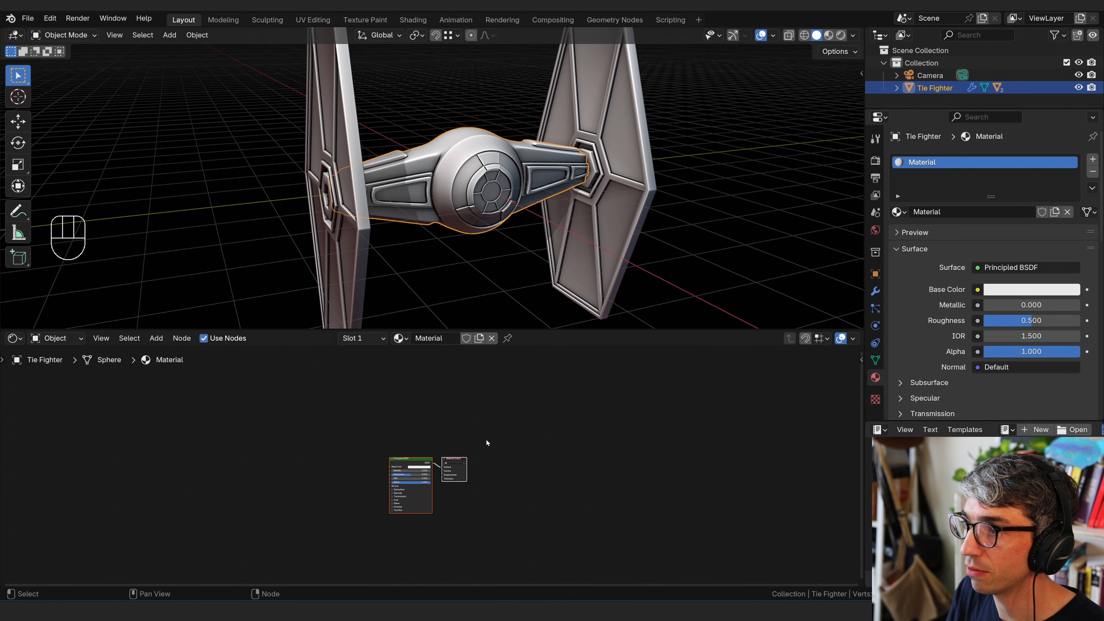
click(581, 474)
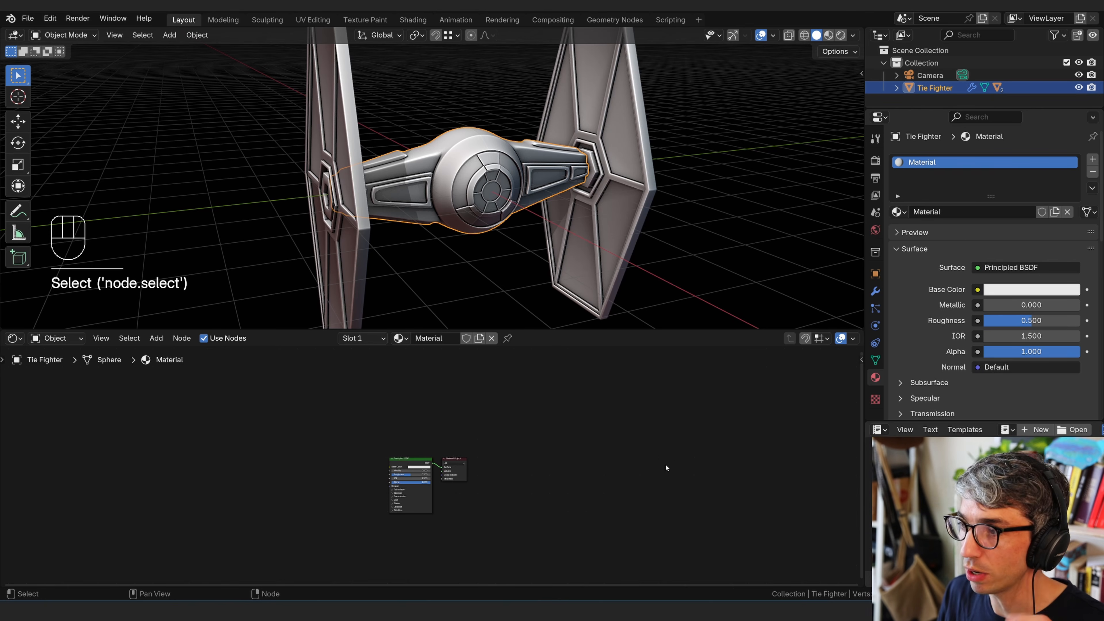
scroll(540, 491, up, 12)
middle_drag(527, 545, 556, 525)
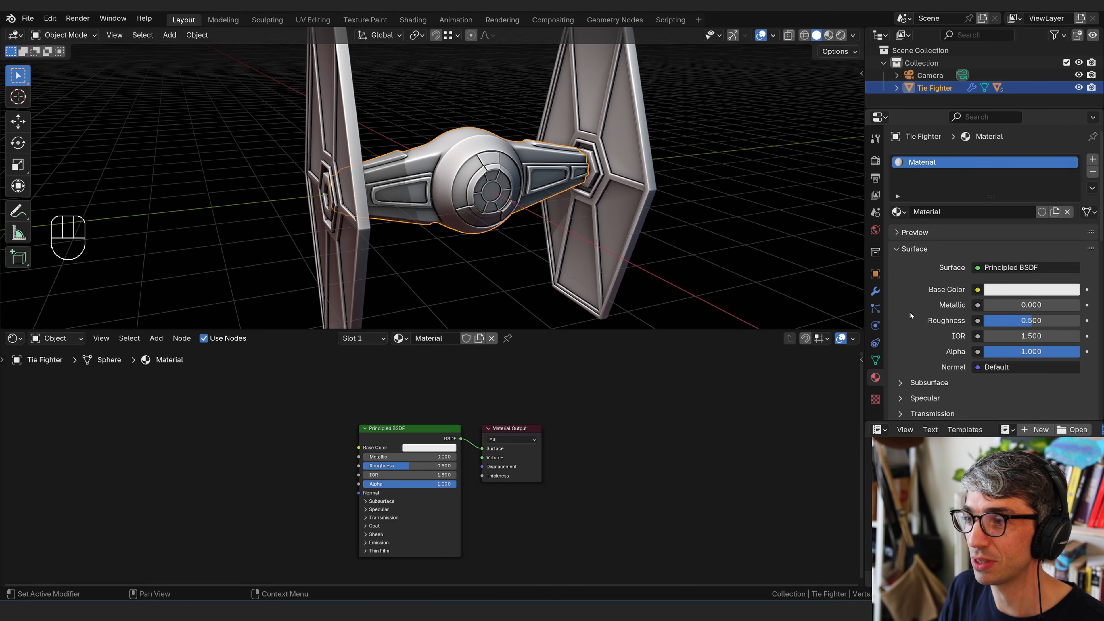
- Compare the new material's surface properties with the Principled BSDF and Material Output nodes in the Shader Editor
click(898, 251)
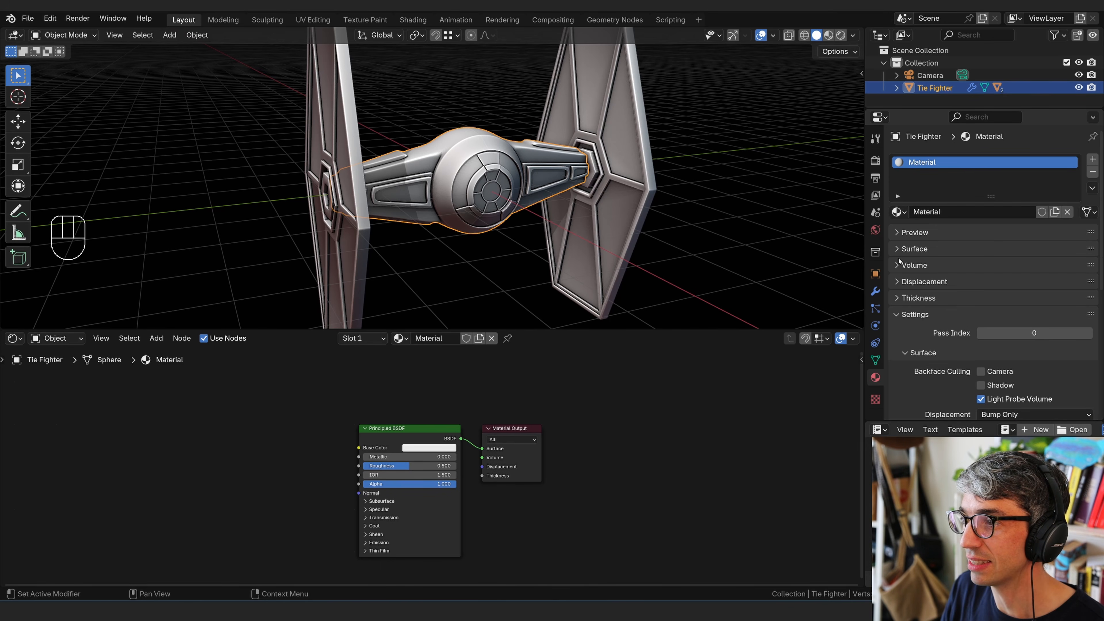
click(898, 251)
scroll(909, 296, down, 6)
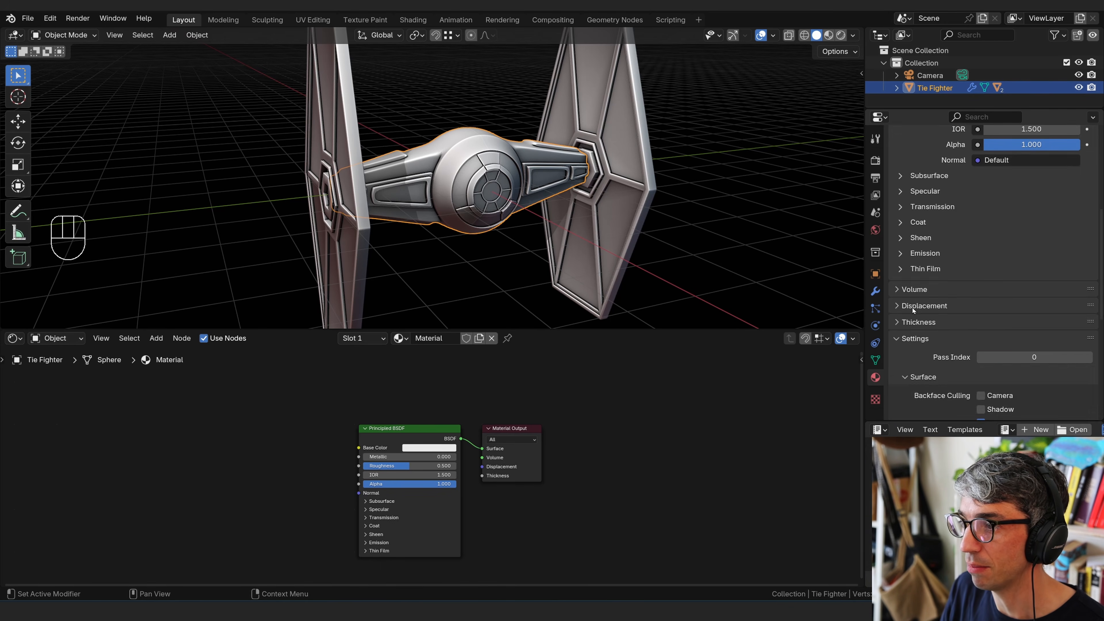
scroll(912, 307, up, 6)
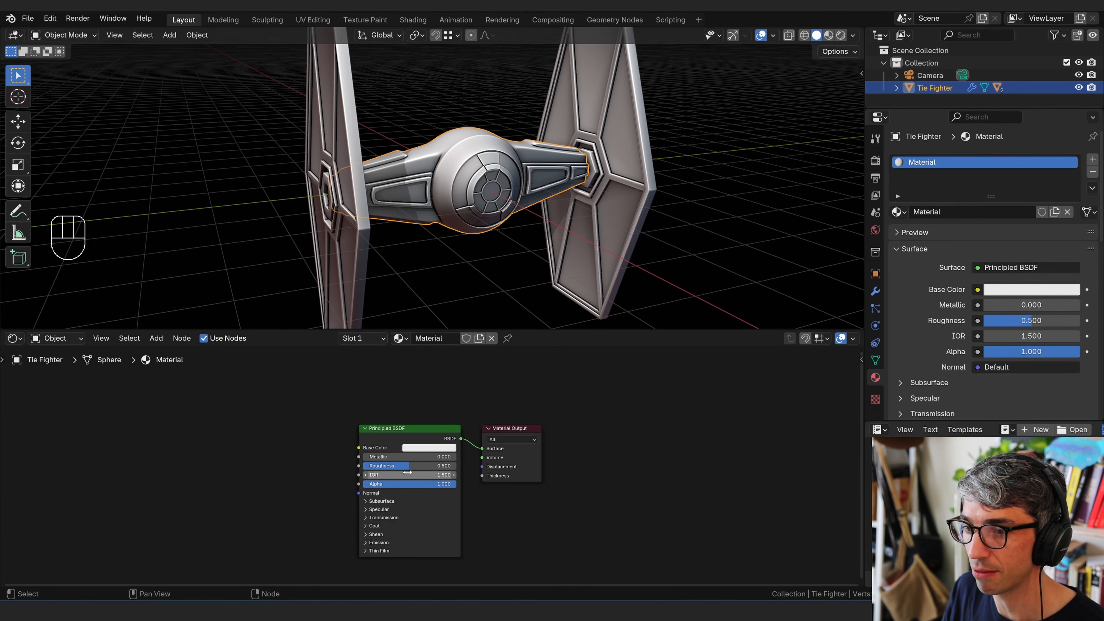
scroll(929, 328, down, 4)
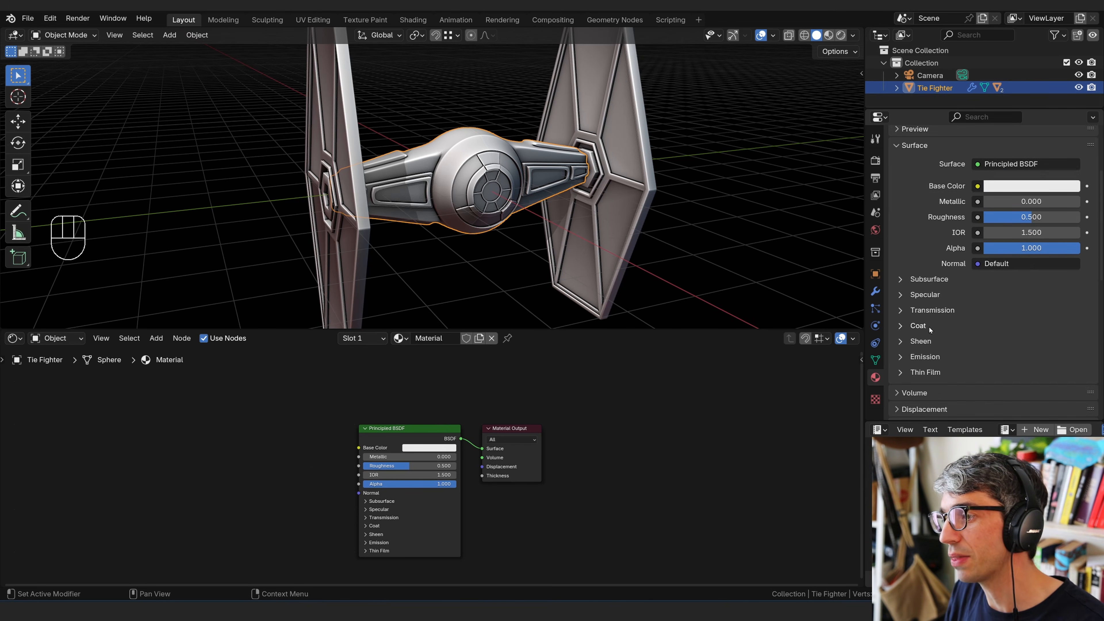
scroll(929, 334, up, 4)
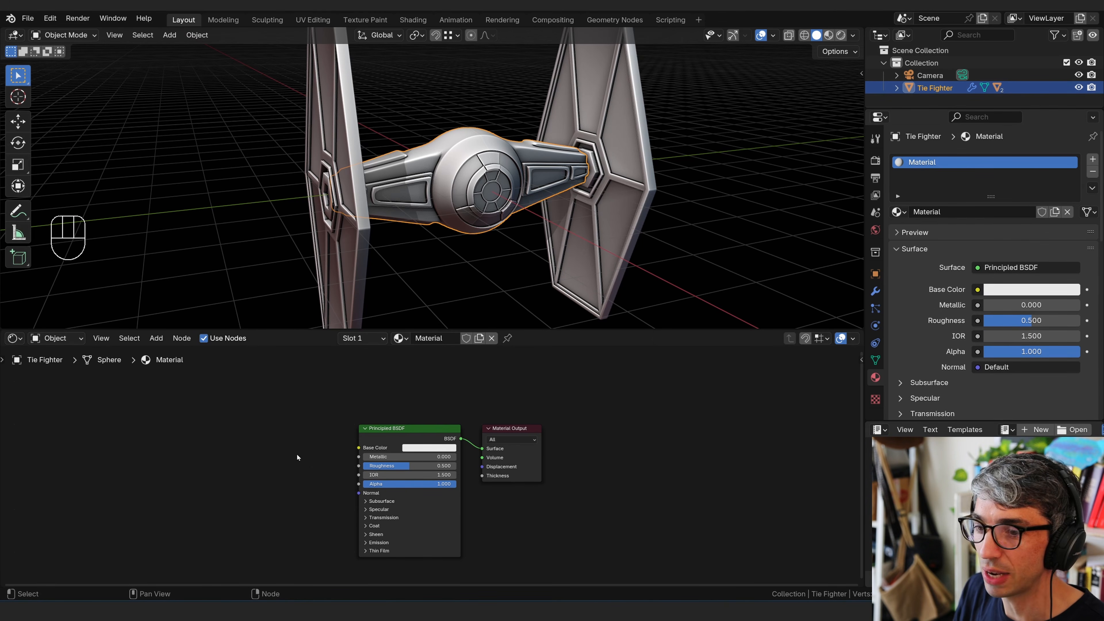
mouse_move(392, 457)
mouse_down()
mouse_move(431, 459)
mouse_move(382, 456)
mouse_up()
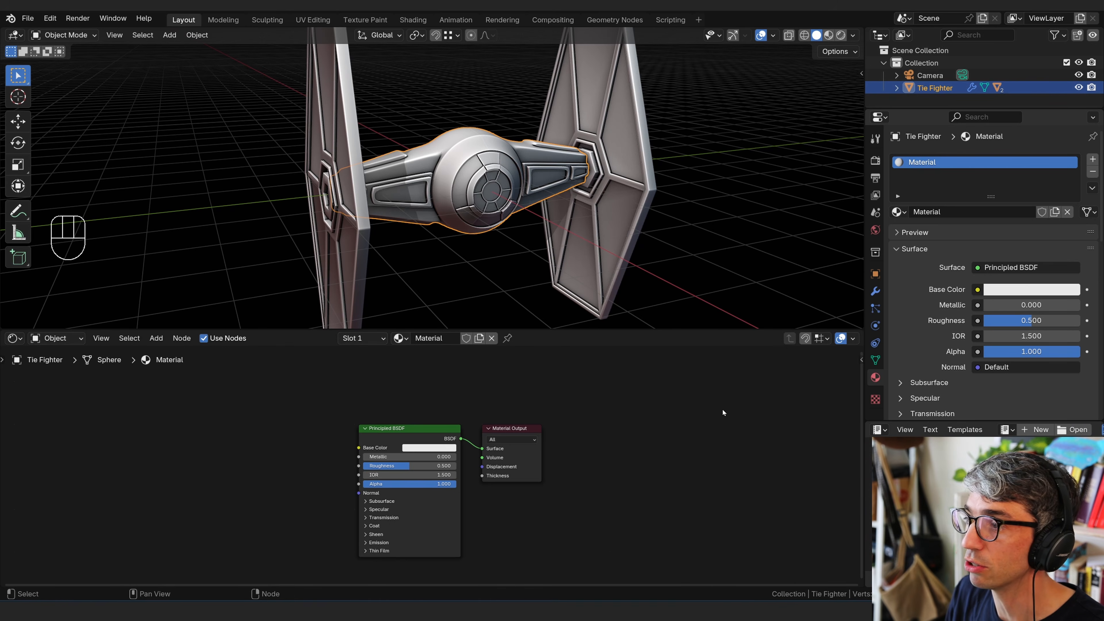
middle_drag(628, 543, 680, 483)
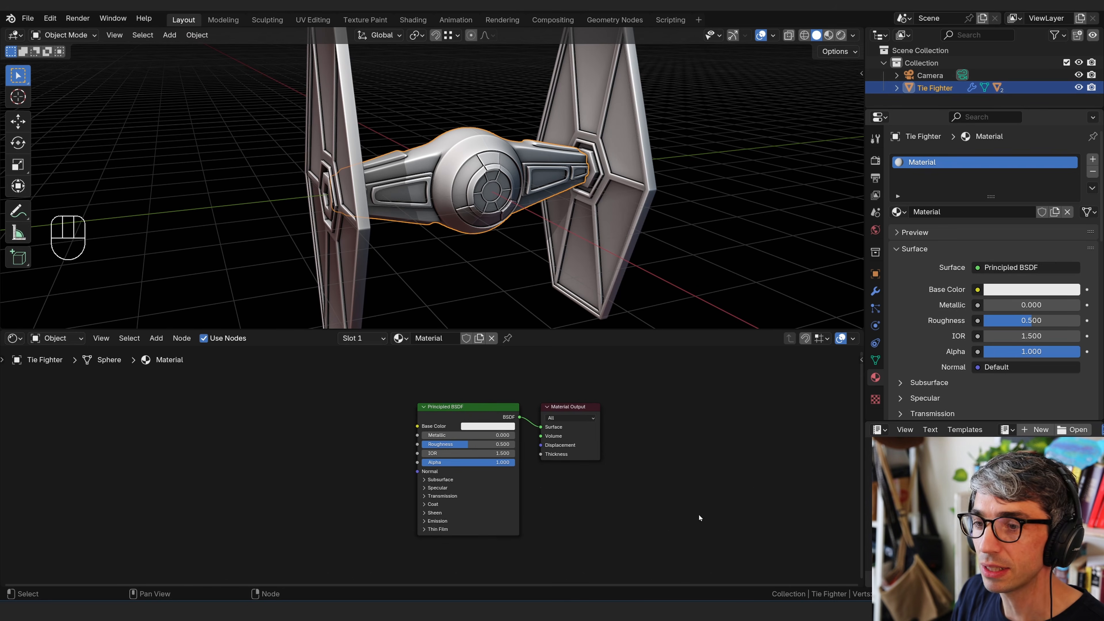
scroll(708, 522, up, 2)
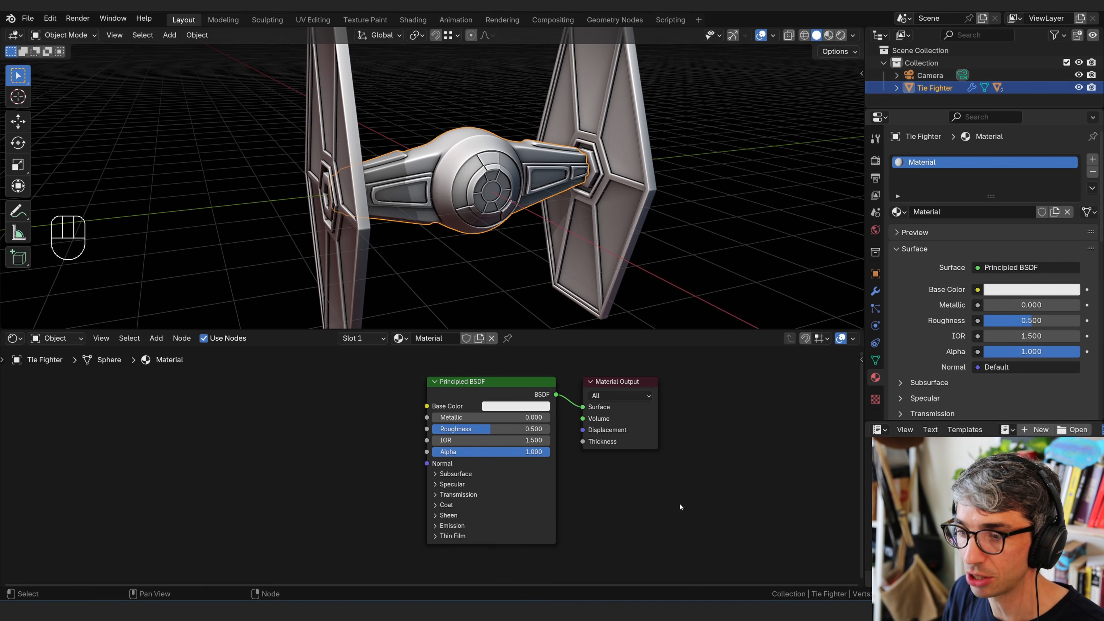
middle_drag(657, 490, 664, 491)
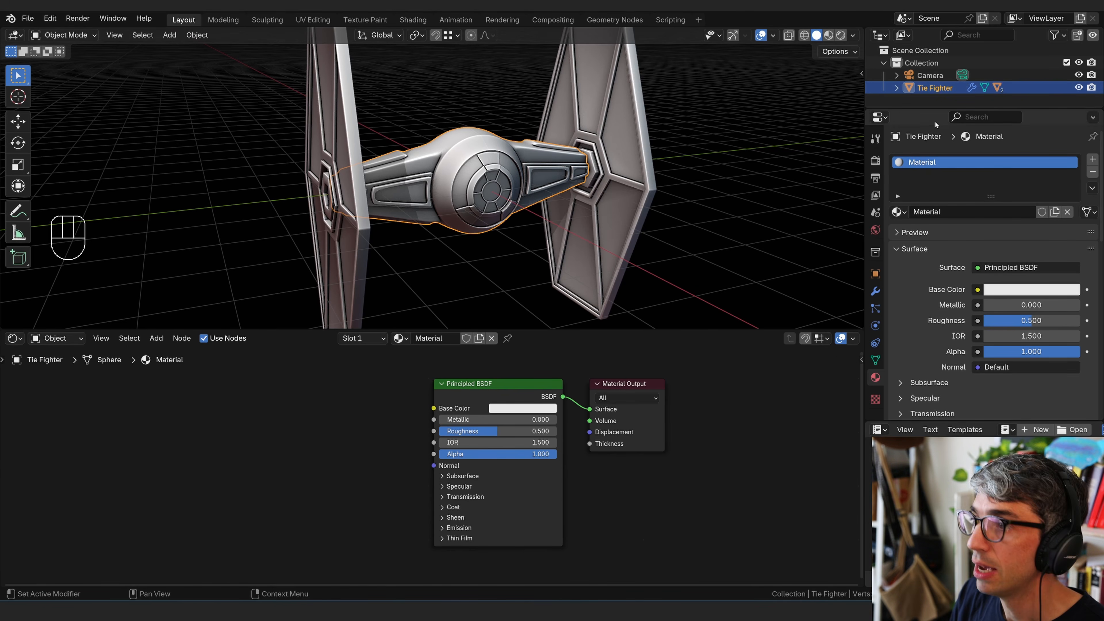
- Switch the viewport to rendered shading, enable EEVEE raytracing, and deselect the ship
click(840, 37)
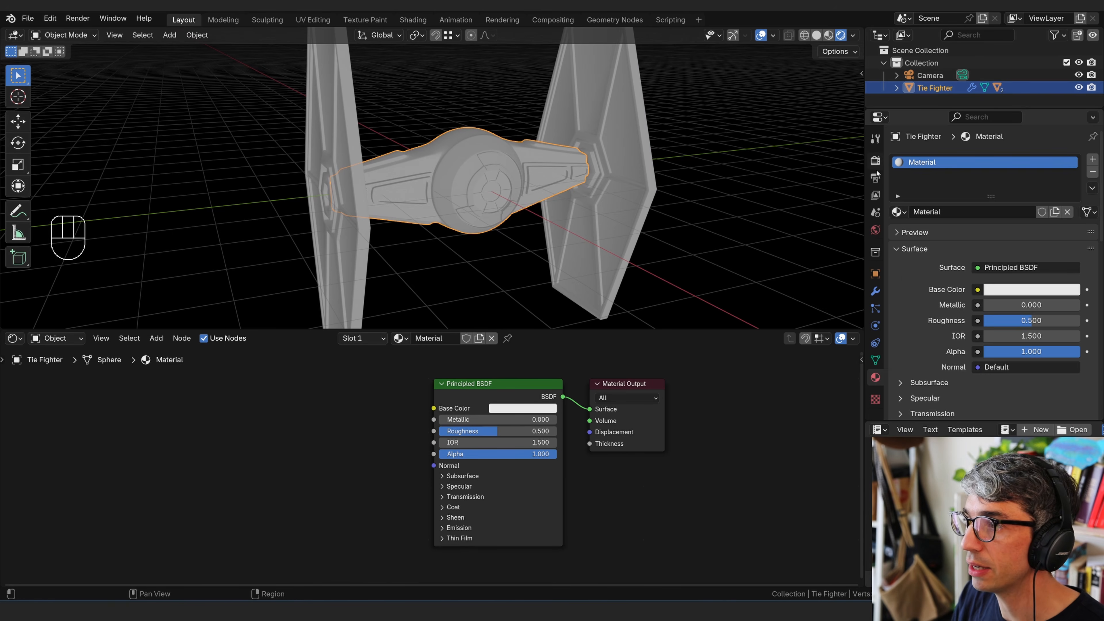
click(876, 160)
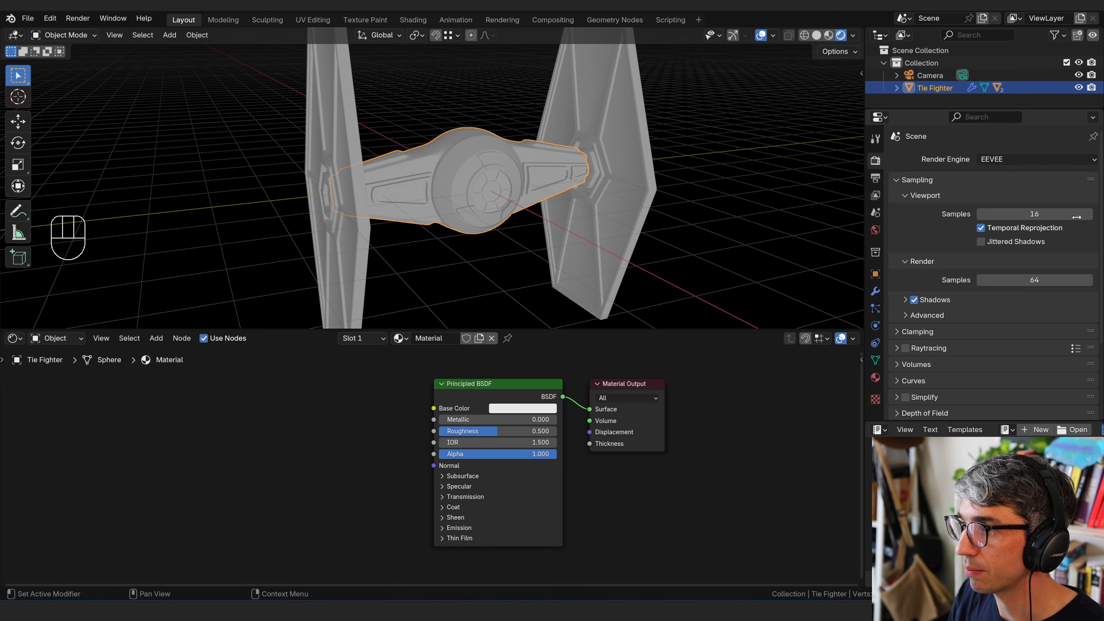
scroll(968, 266, down, 3)
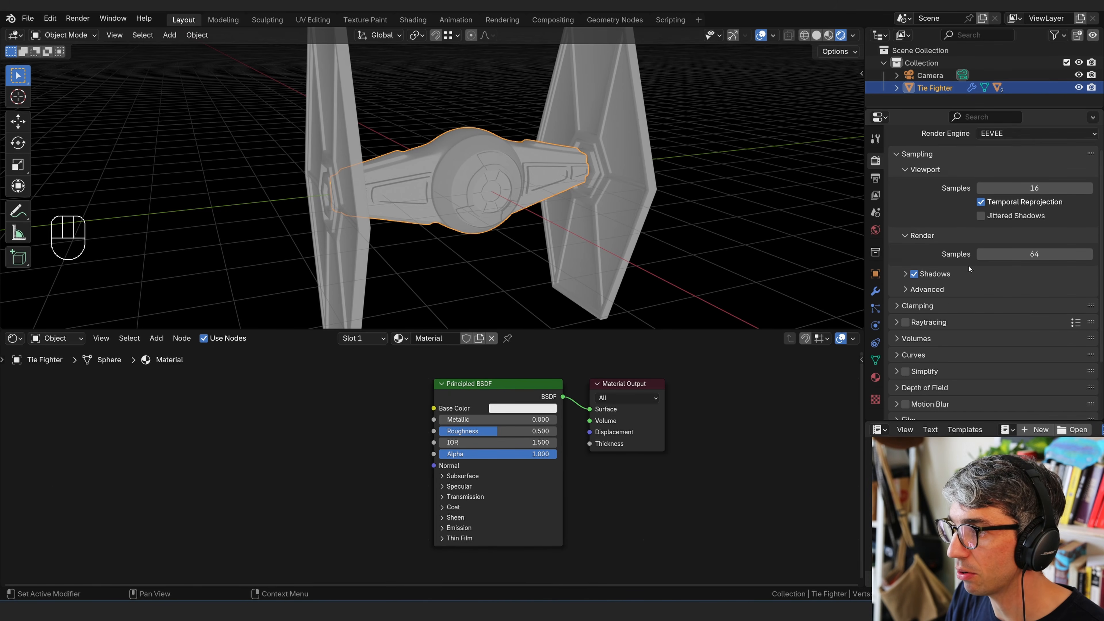
click(906, 296)
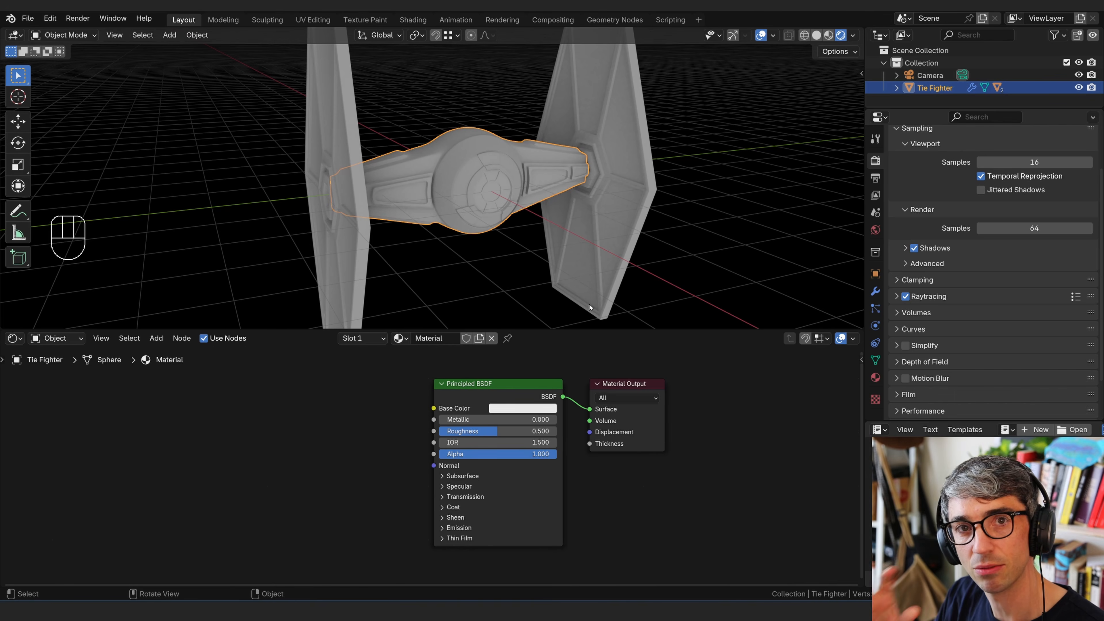
click(760, 208)
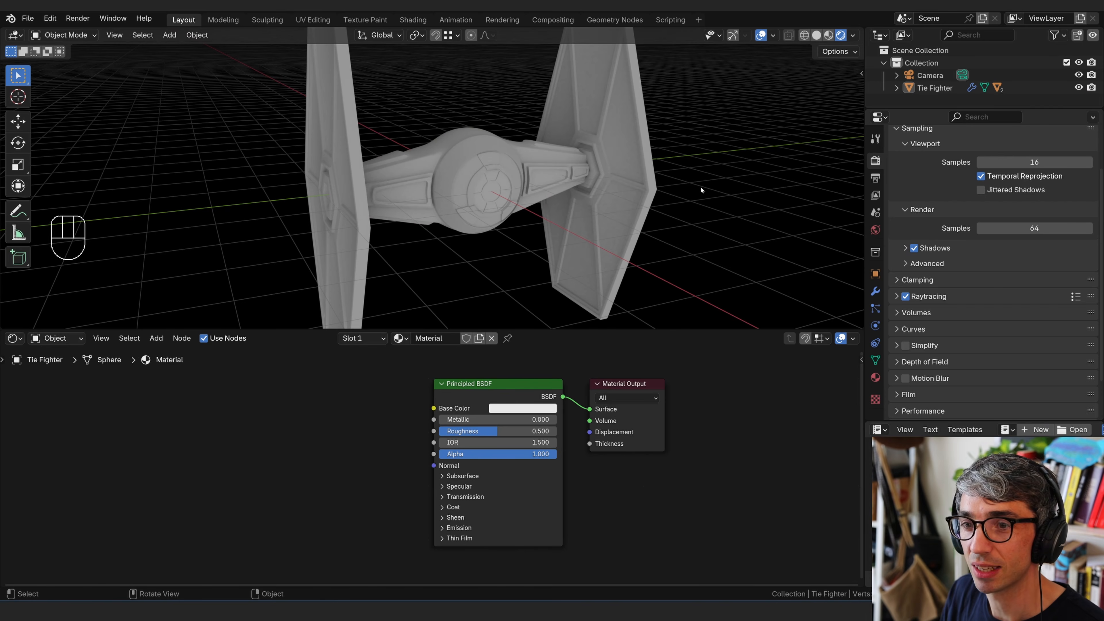
- Preview the ship under different built-in HDRI environments, and restore the scene world lighting
click(852, 35)
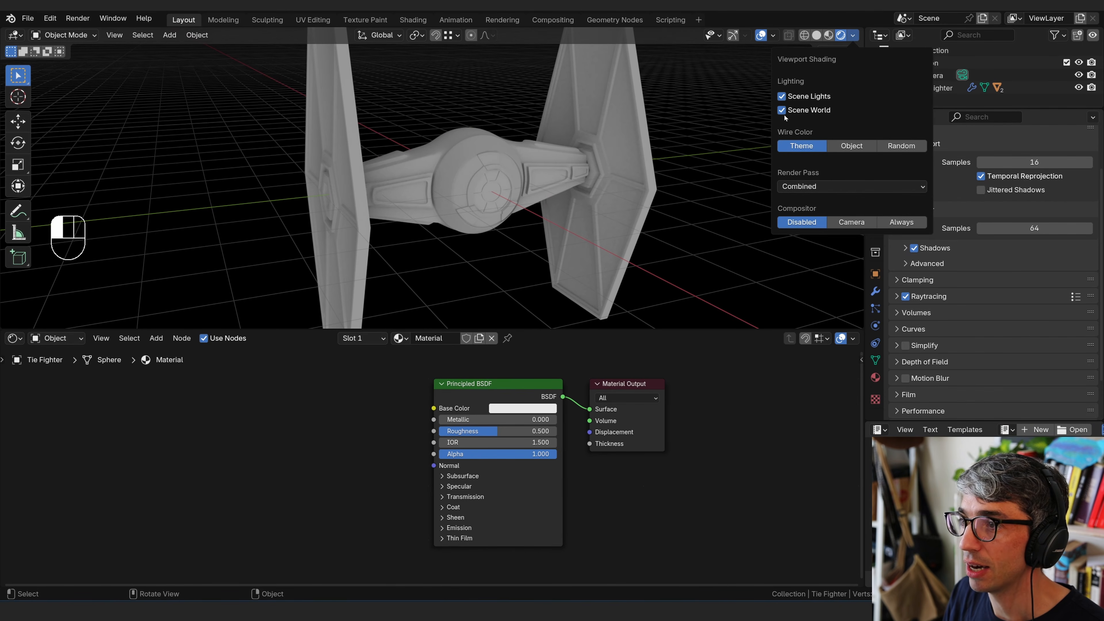
click(796, 112)
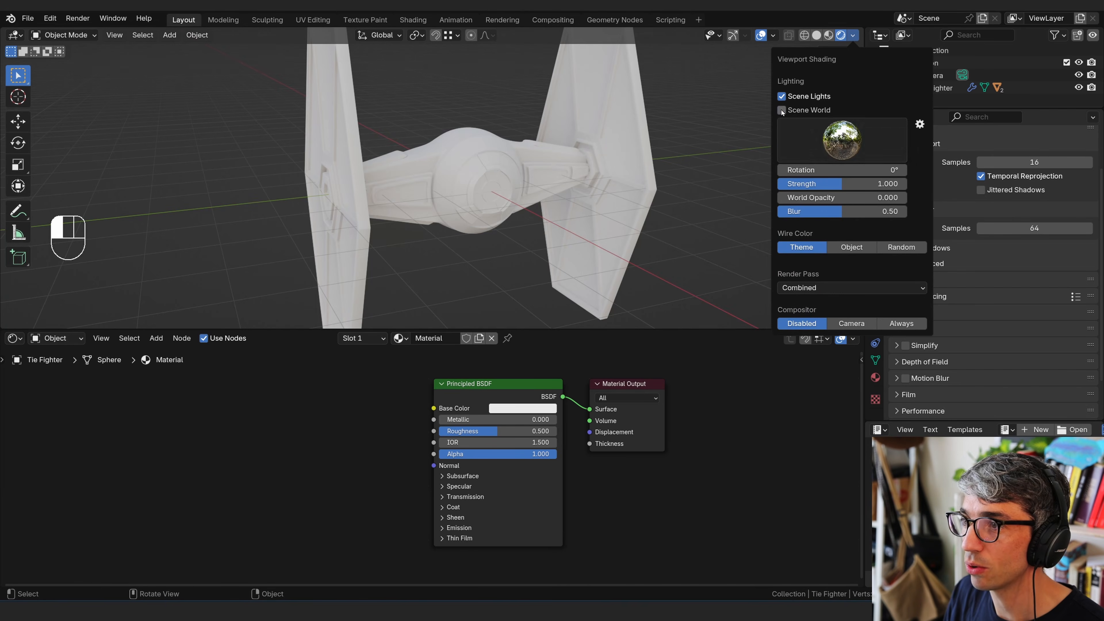
click(838, 147)
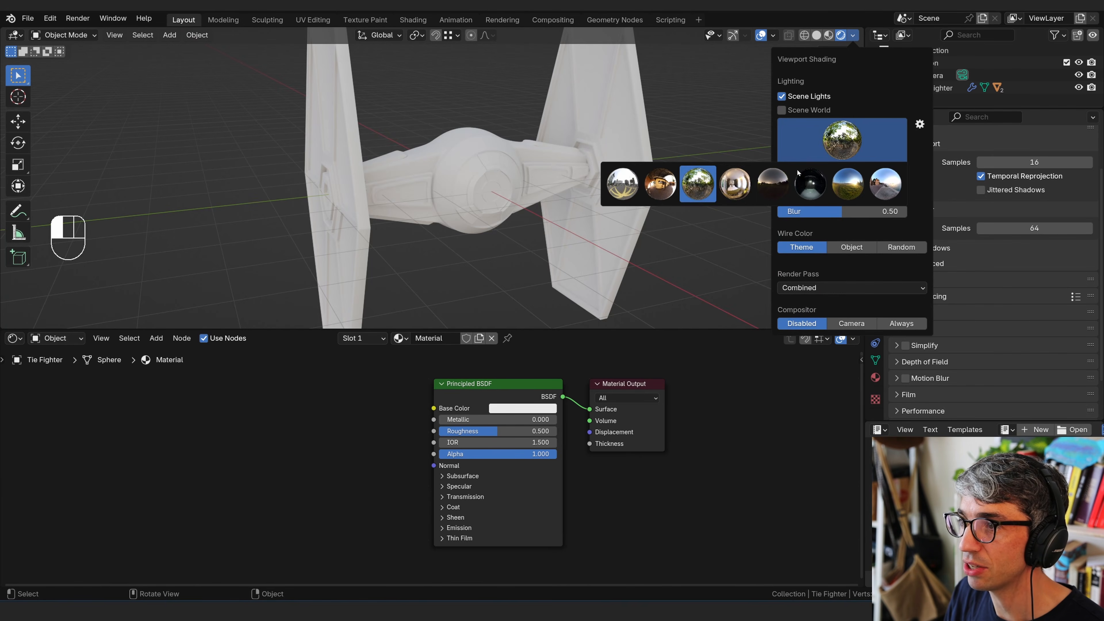
click(636, 182)
click(842, 139)
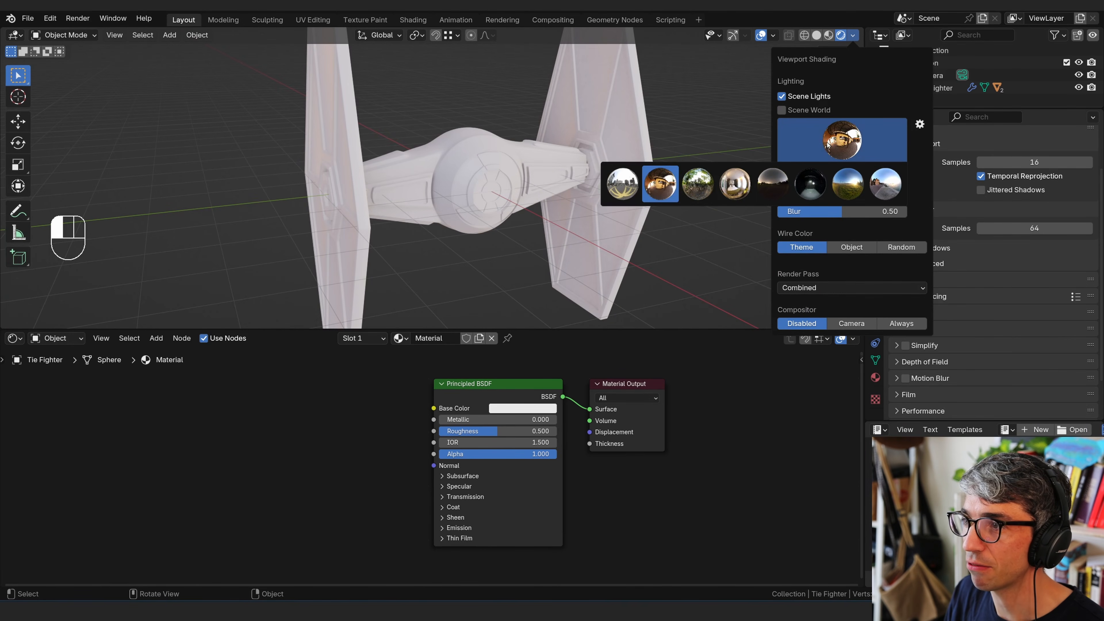
click(734, 182)
click(853, 35)
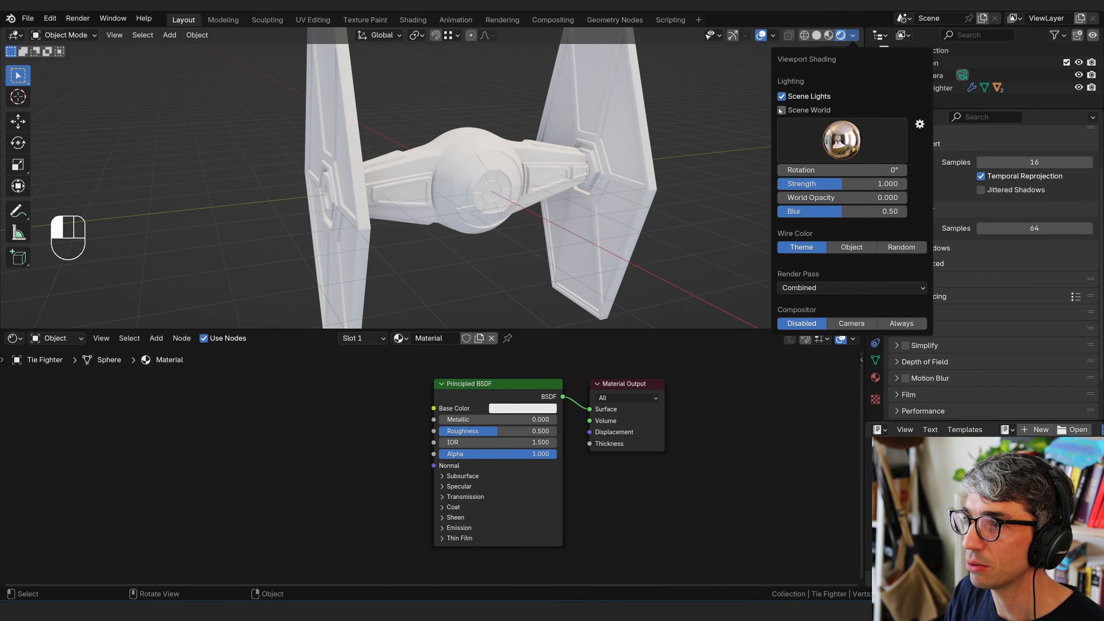
click(821, 110)
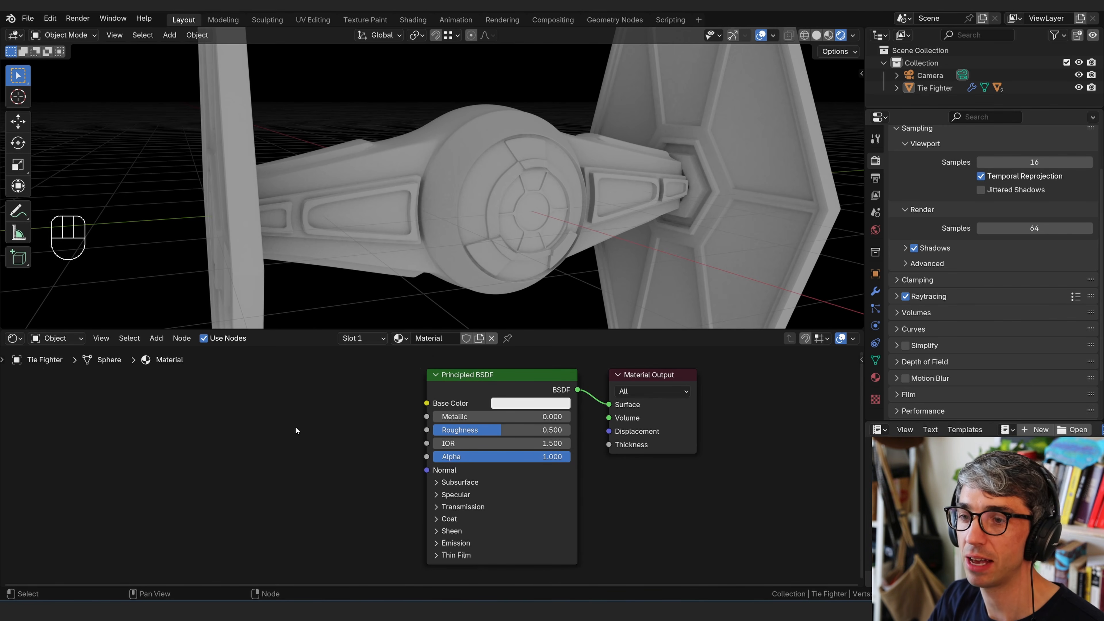
- Reselect the ship's central body and check the TIE fighter reference photo in the browser, moving its window off the workspace
click(486, 123)
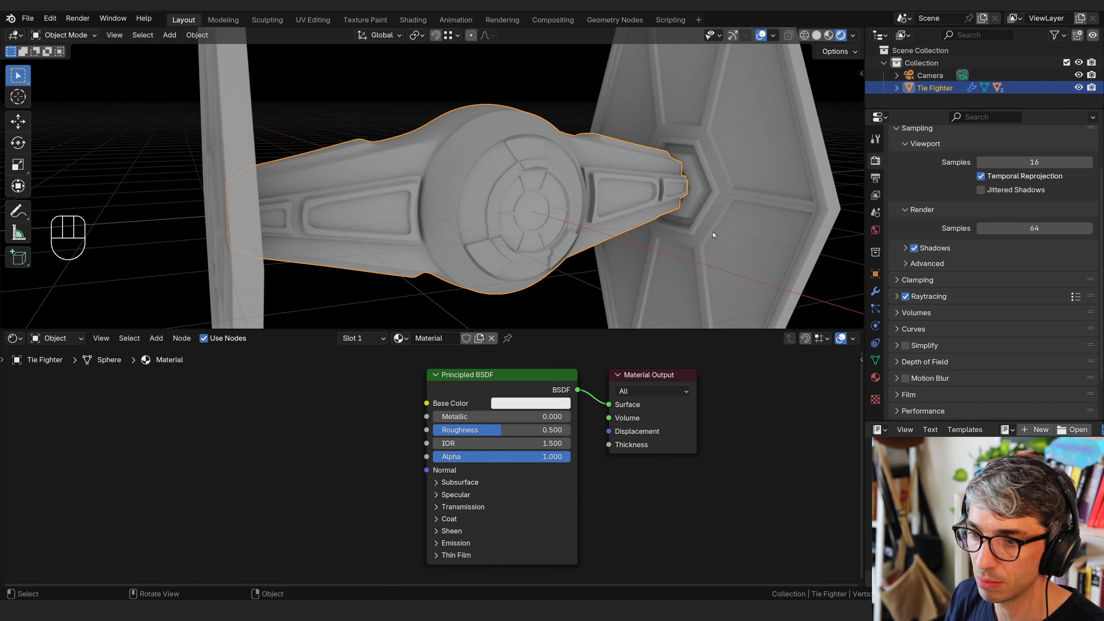
key(alt+Tab)
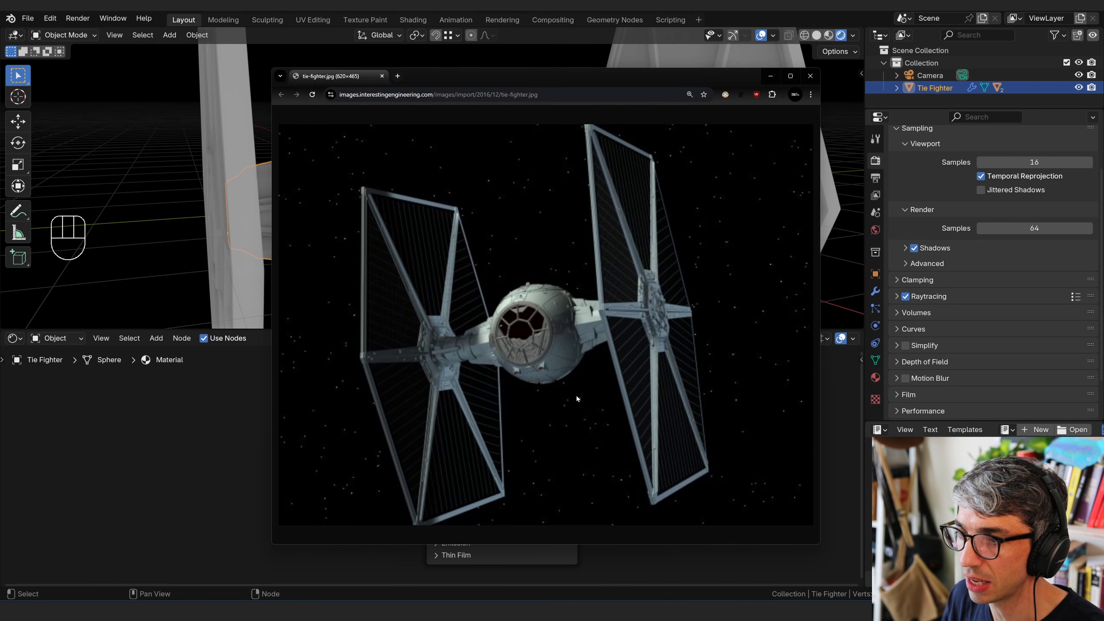
drag(406, 77, 1103, 63)
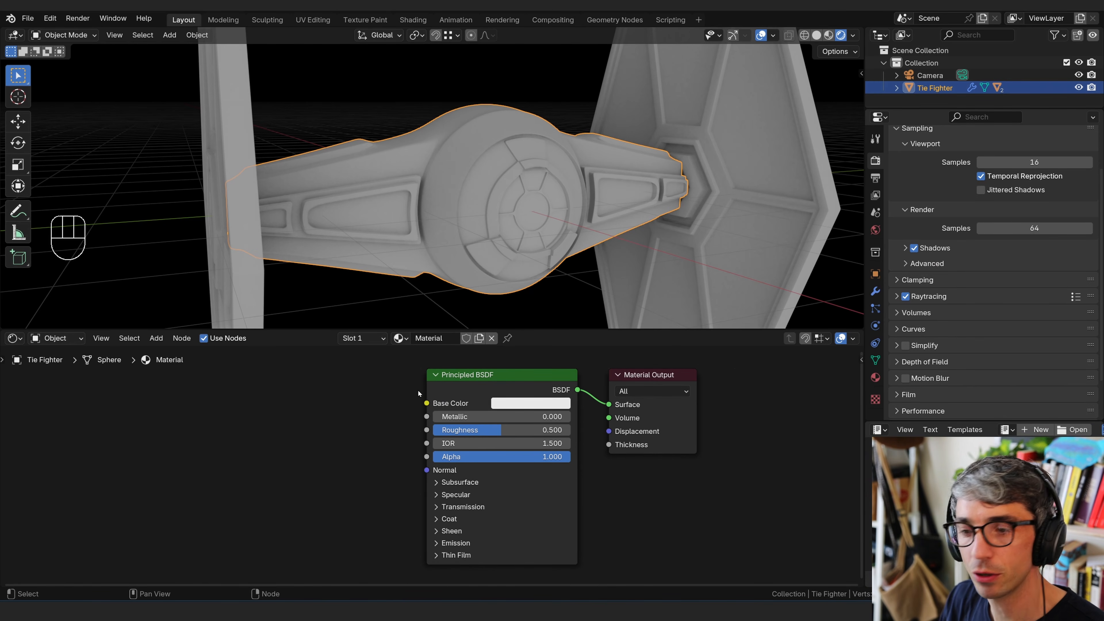
- Darken the base color of the body's Principled BSDF to a medium grey
click(464, 380)
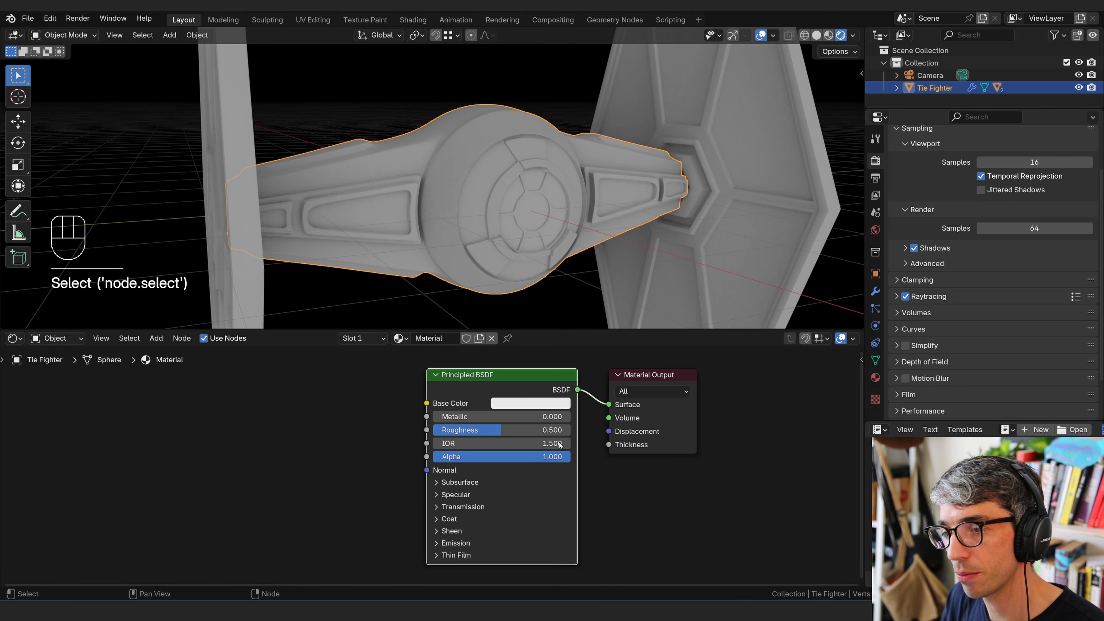
click(498, 382)
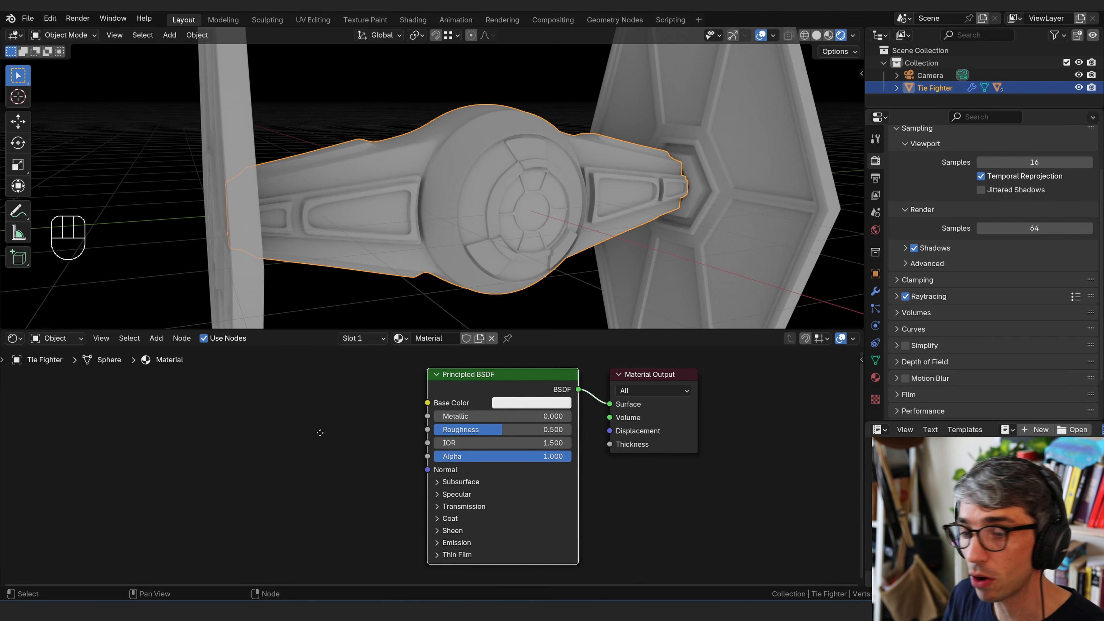
middle_drag(508, 390, 517, 385)
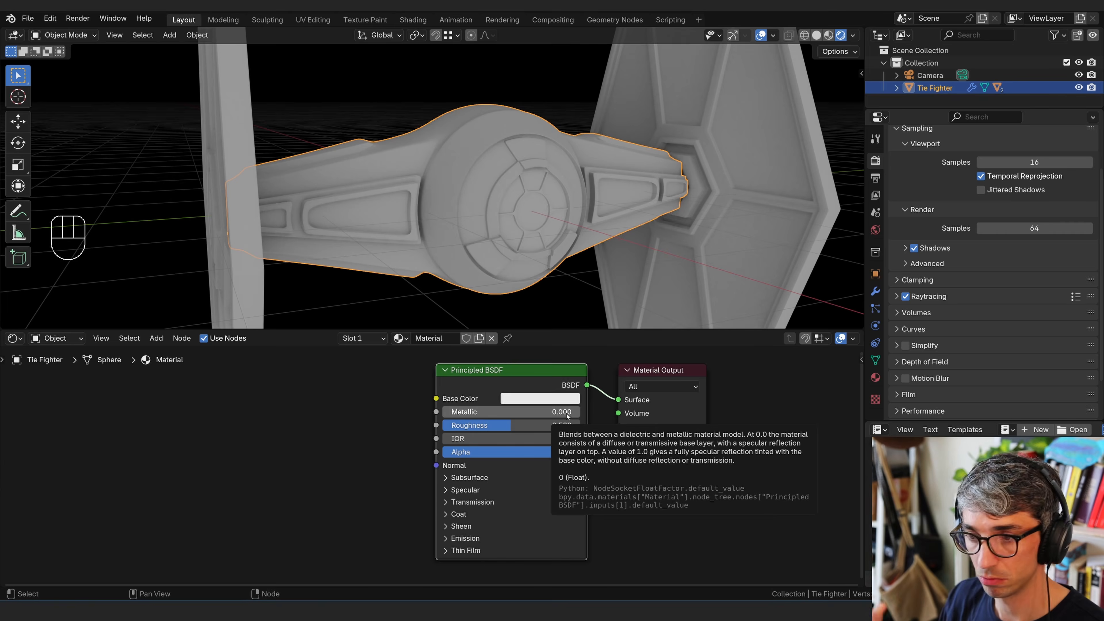
click(461, 401)
click(543, 401)
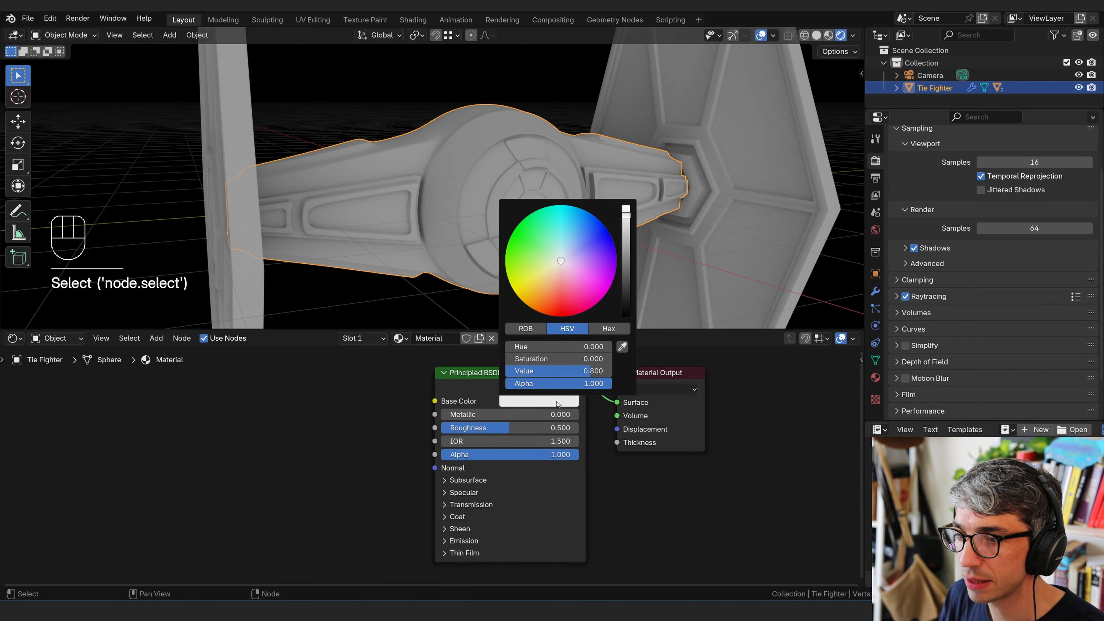
mouse_move(626, 224)
mouse_down()
mouse_move(626, 270)
mouse_move(632, 245)
mouse_up()
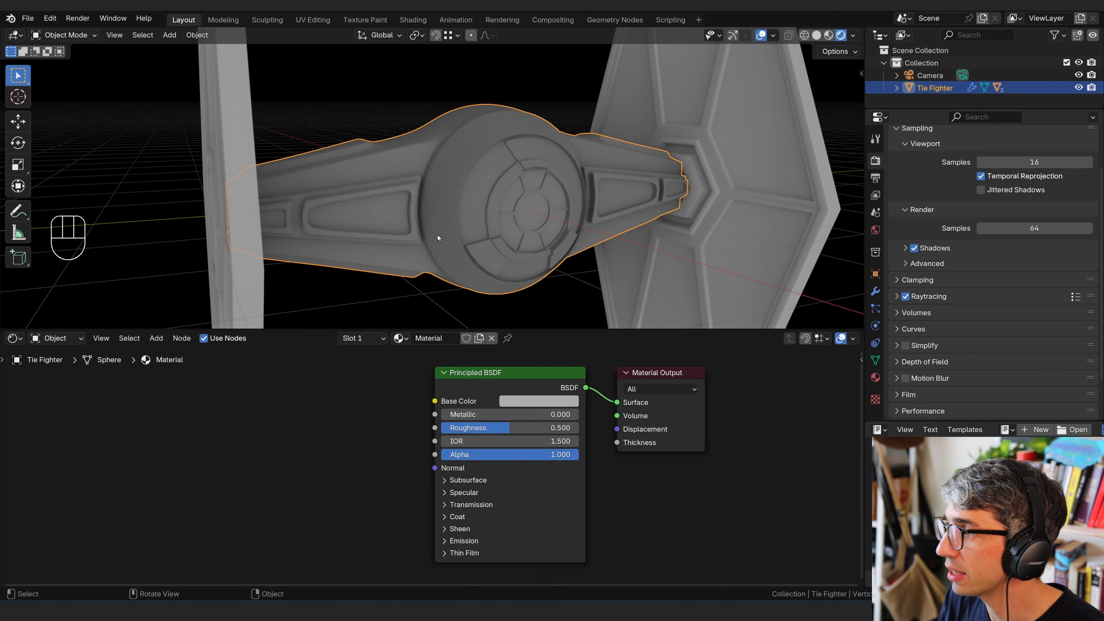
- Check the TIE fighter reference photo in the browser, and try the body material's Metallic at 1.000 before restoring it to 0
key(alt+Tab)
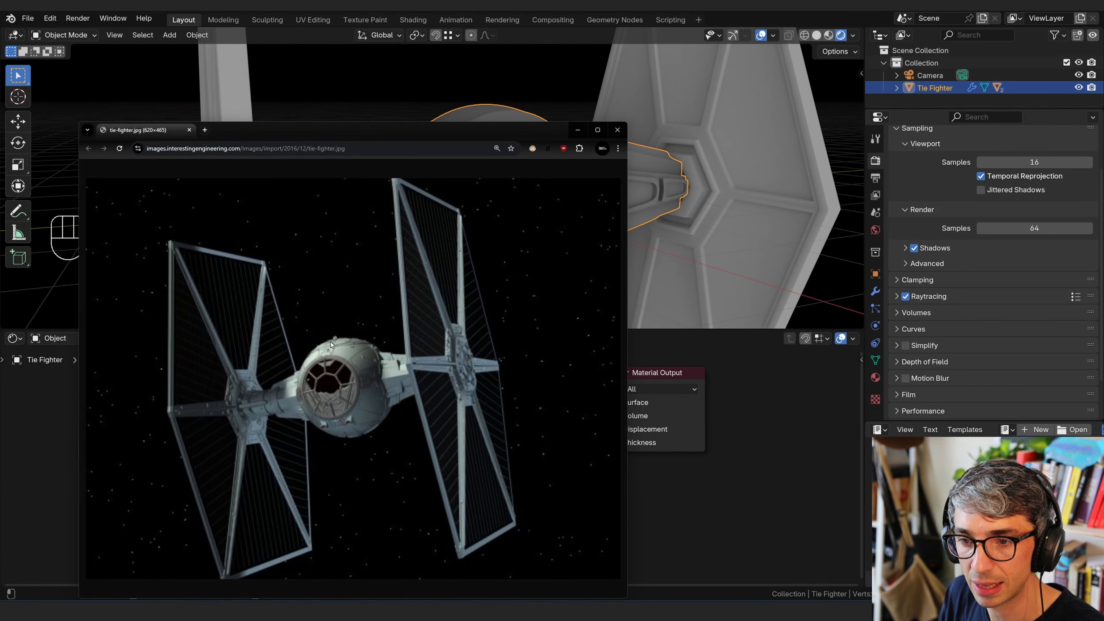
key(alt+Tab)
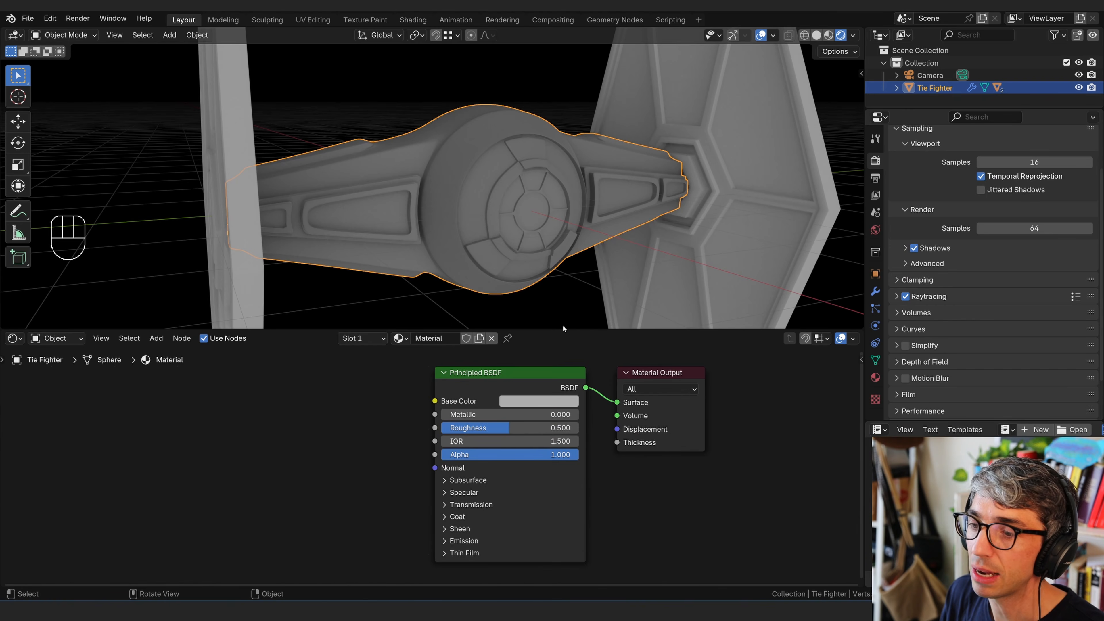
drag(521, 414, 577, 415)
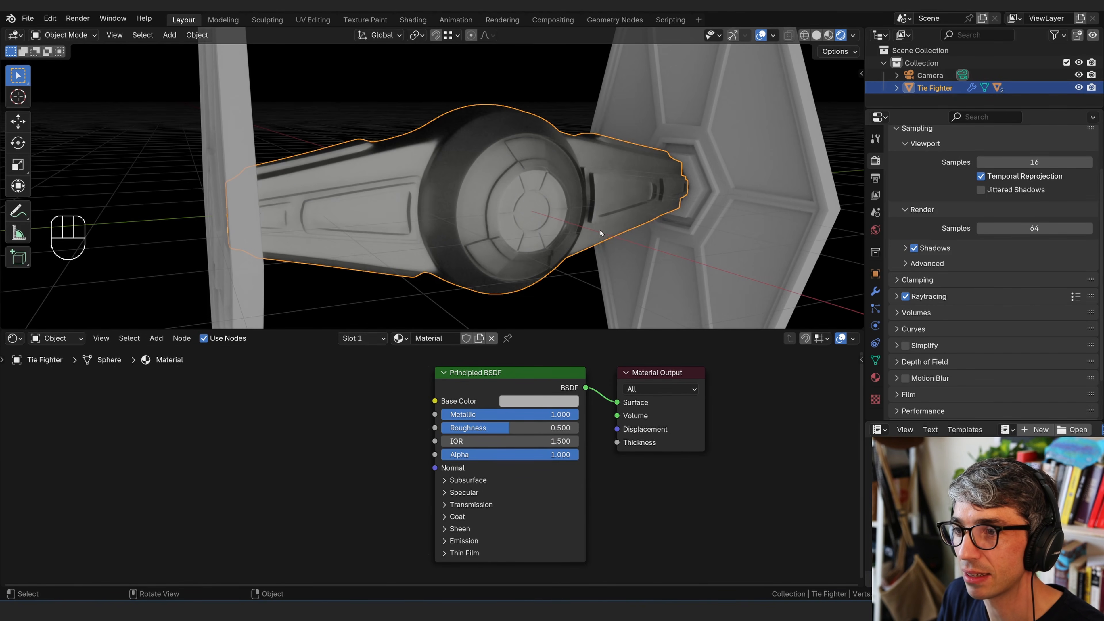
drag(543, 417, 383, 415)
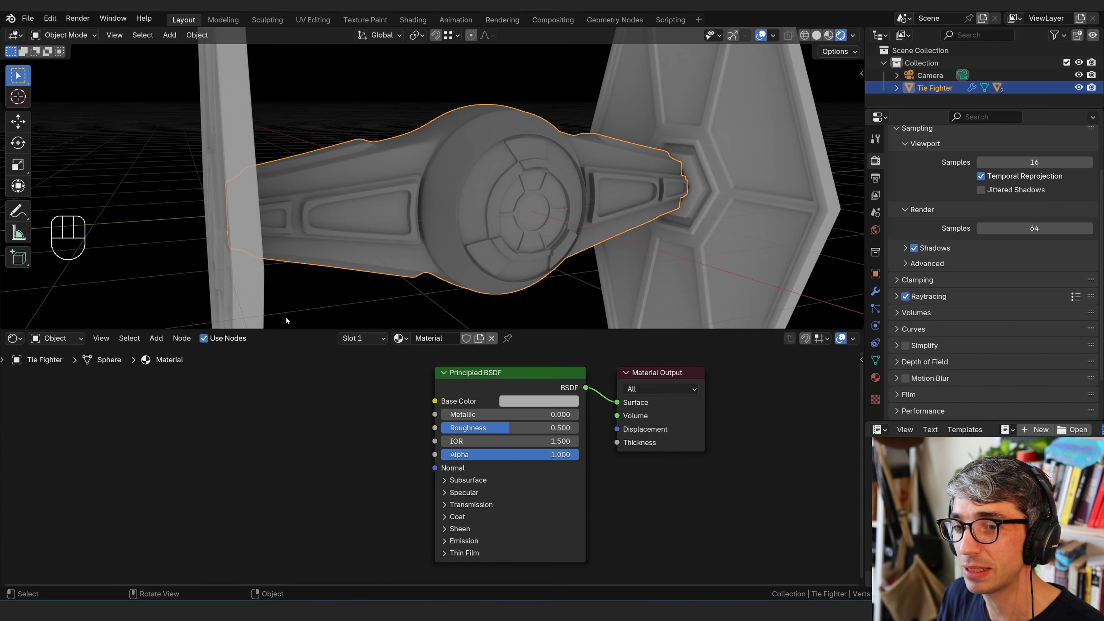
drag(300, 412, 330, 413)
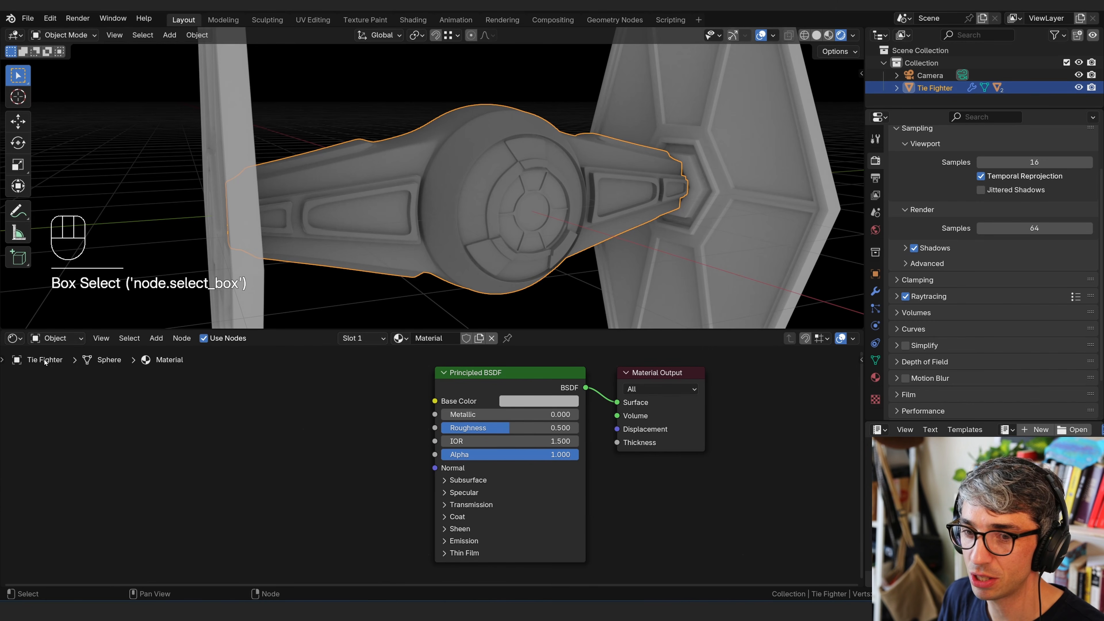
- Switch the Shader Editor from the object material to the World shader and frame all its nodes
click(61, 340)
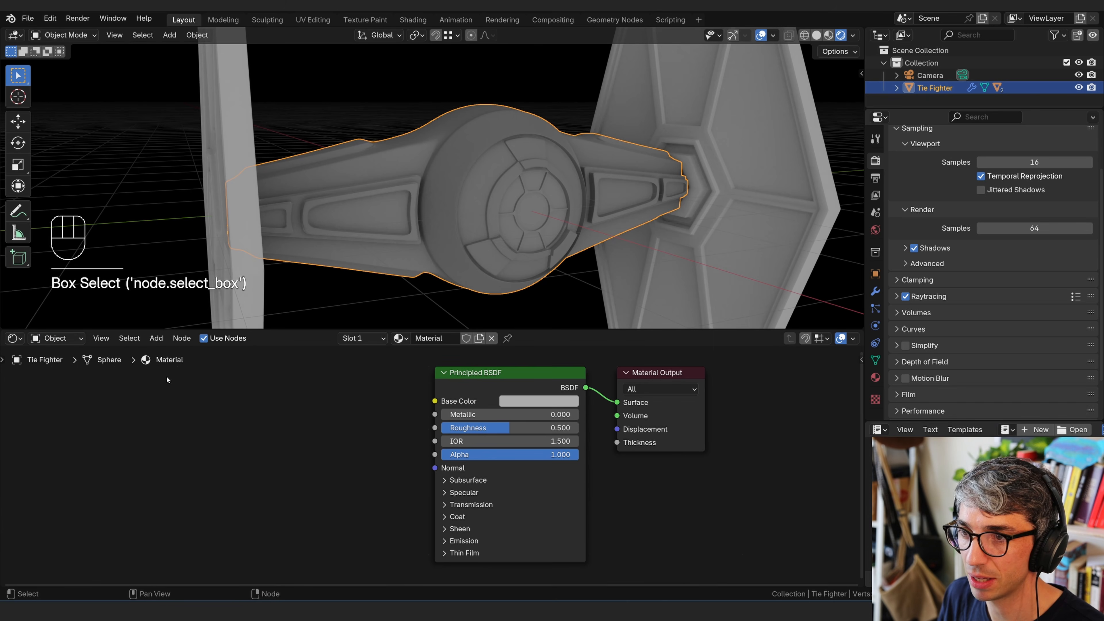
click(56, 339)
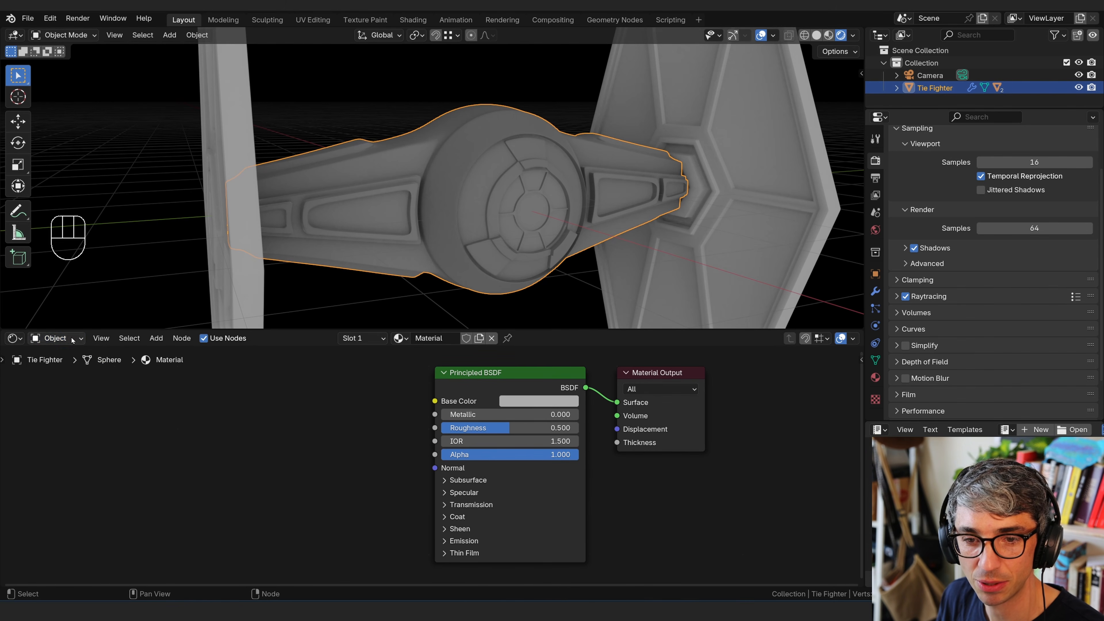
click(57, 338)
click(70, 369)
click(66, 339)
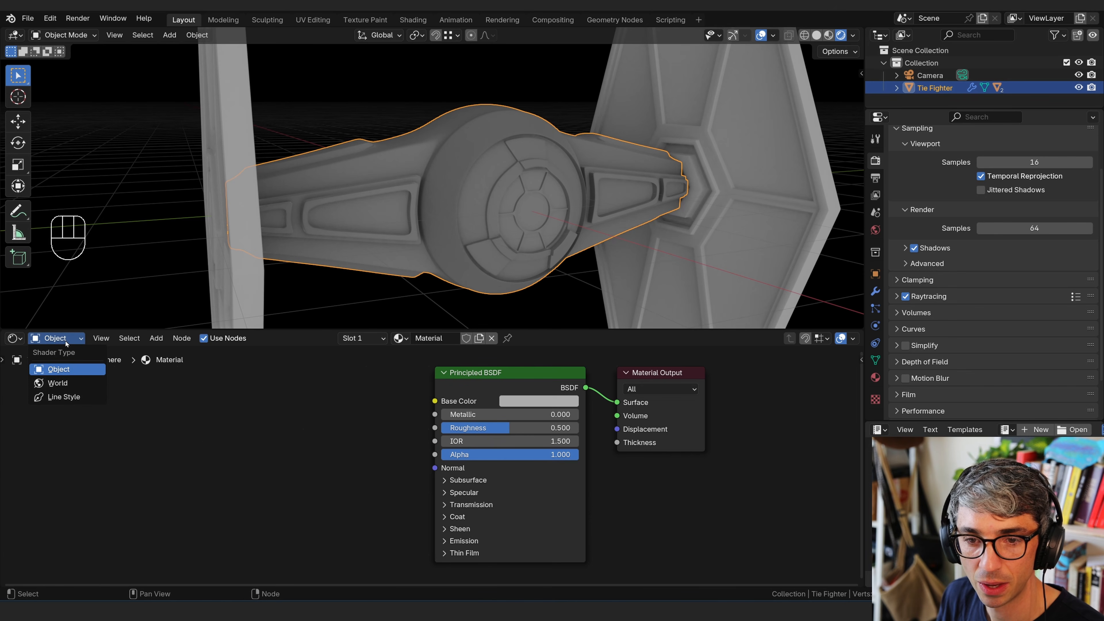
click(59, 384)
key(Home)
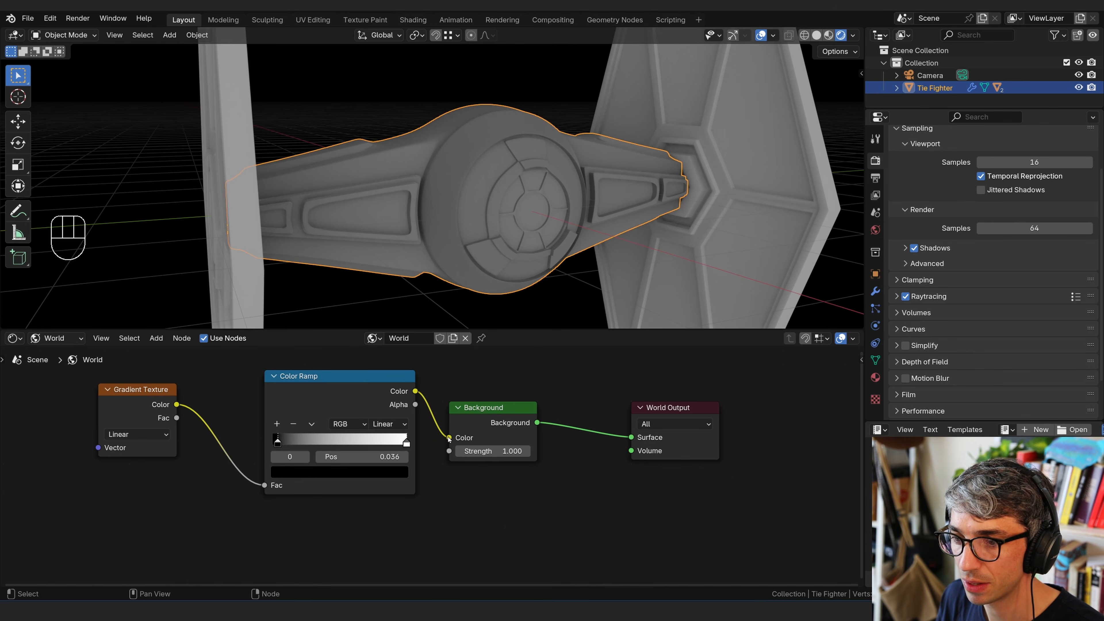
- Disconnect the Color Ramp from the Background node, and move the Gradient Texture and Color Ramp nodes aside
drag(449, 438, 371, 384)
shift+click(374, 389)
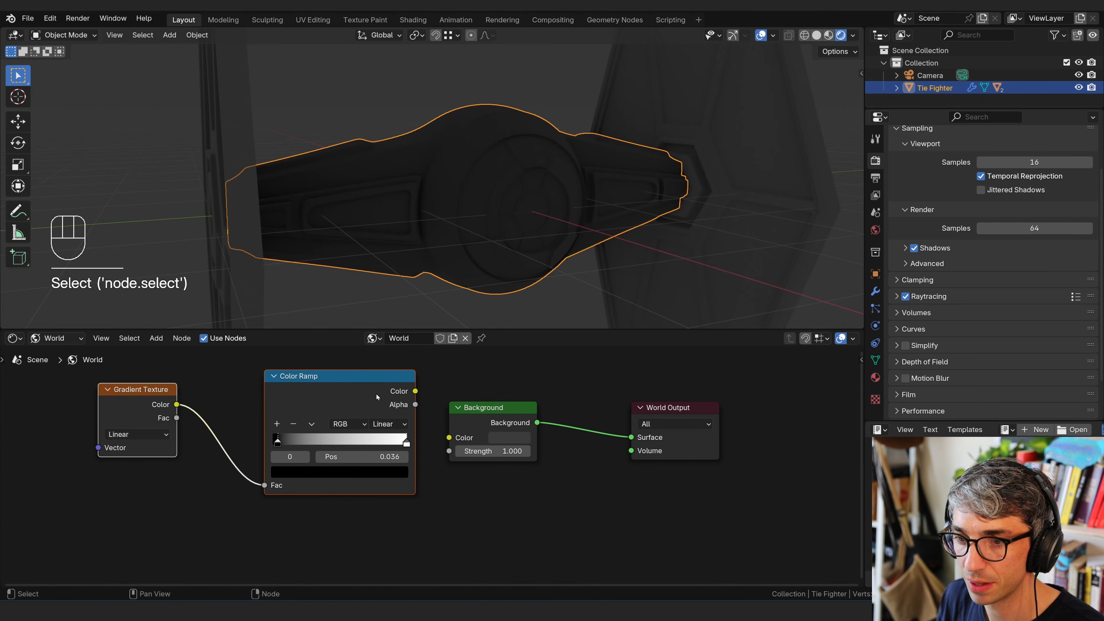
key(g)
click(183, 475)
click(416, 492)
shift+middle_drag(422, 480, 345, 493)
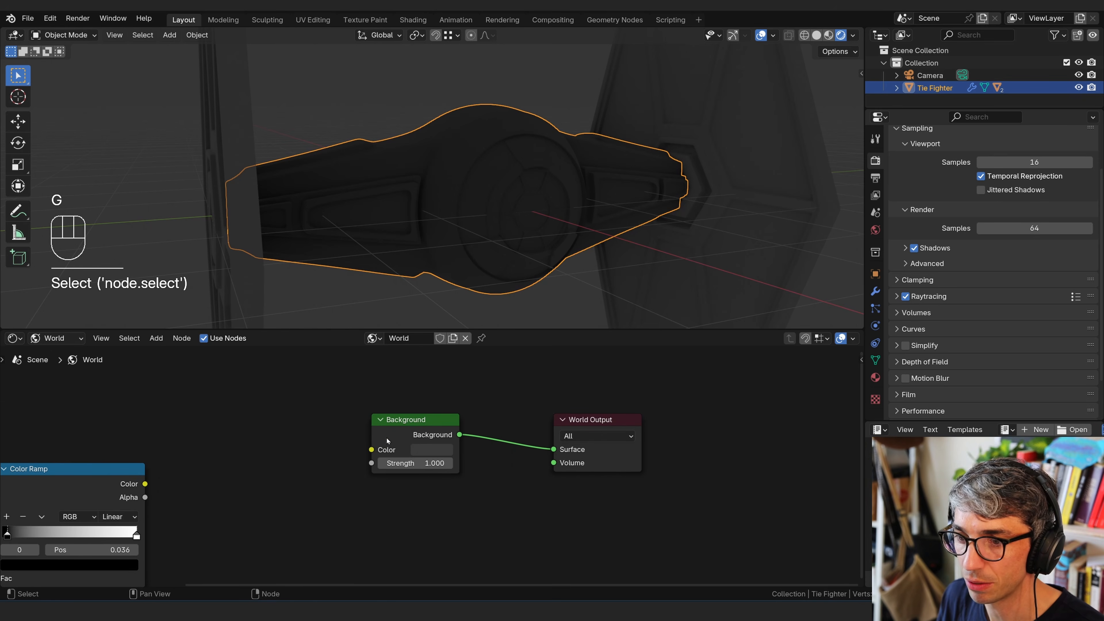
- Try an orange world Background color, and set it to blue with hue 0.608, saturation 0.842 and value 0.590
click(387, 440)
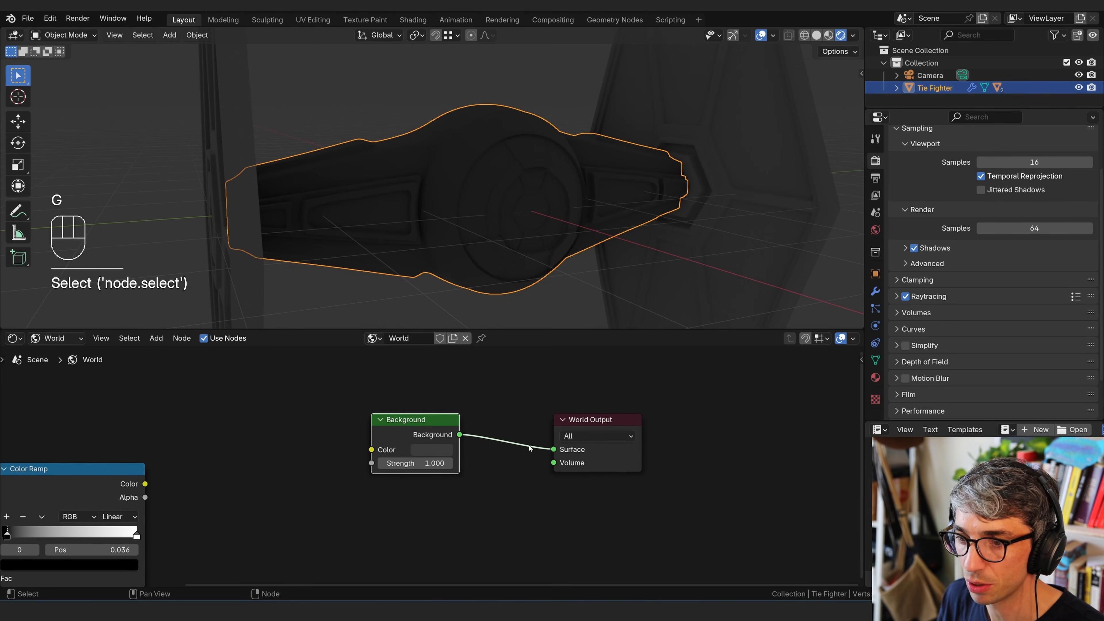
click(433, 449)
drag(475, 338, 462, 347)
drag(538, 306, 537, 278)
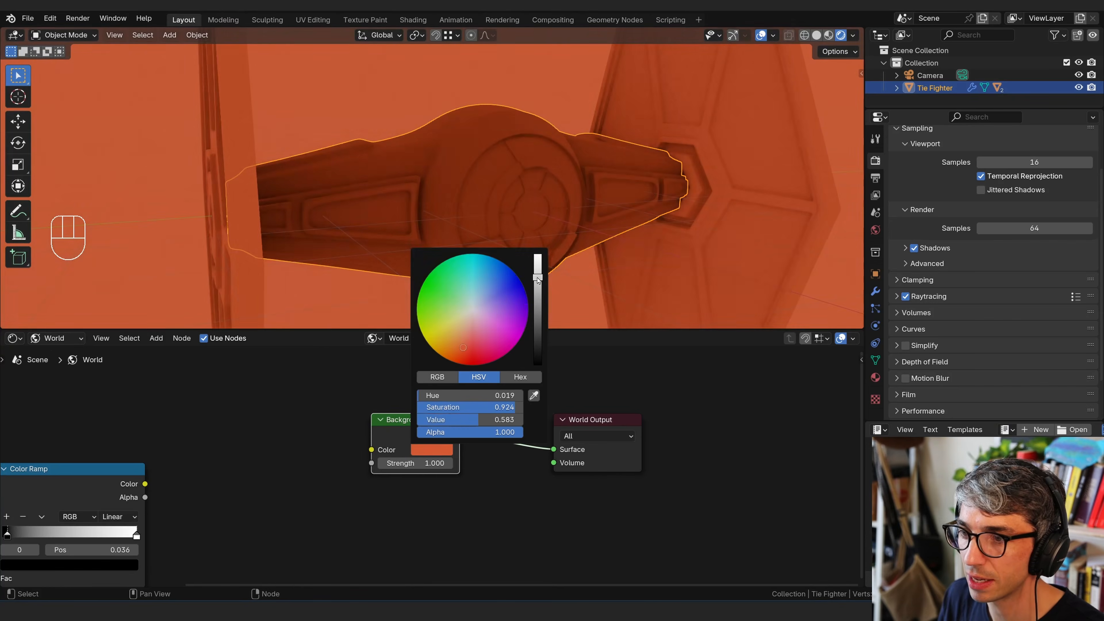
mouse_move(455, 332)
mouse_down()
mouse_move(436, 331)
mouse_move(490, 285)
mouse_up()
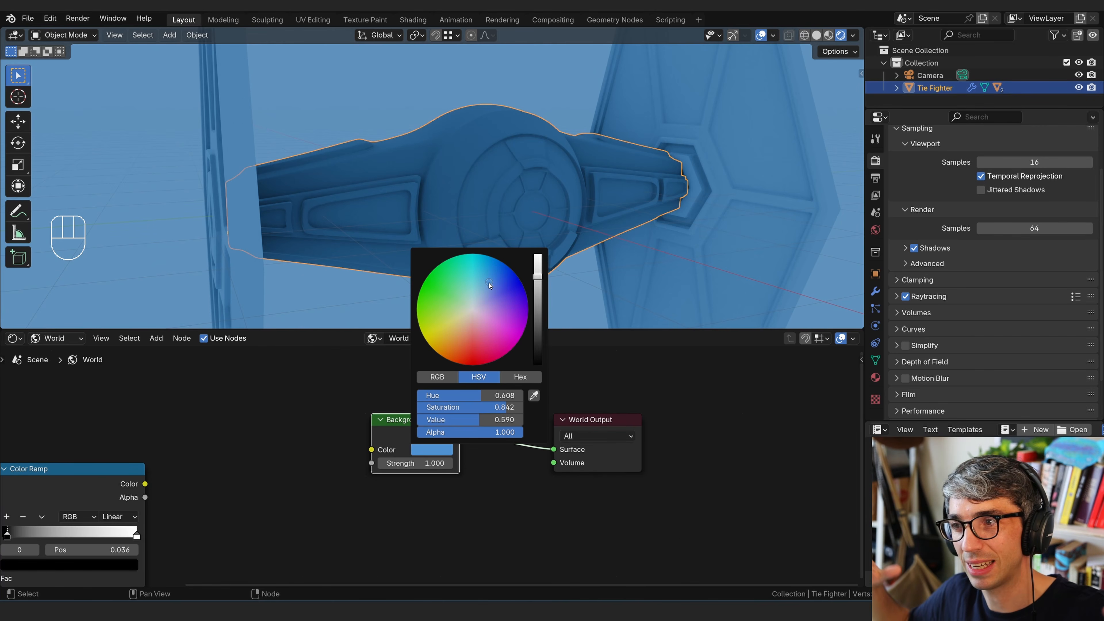
click(464, 476)
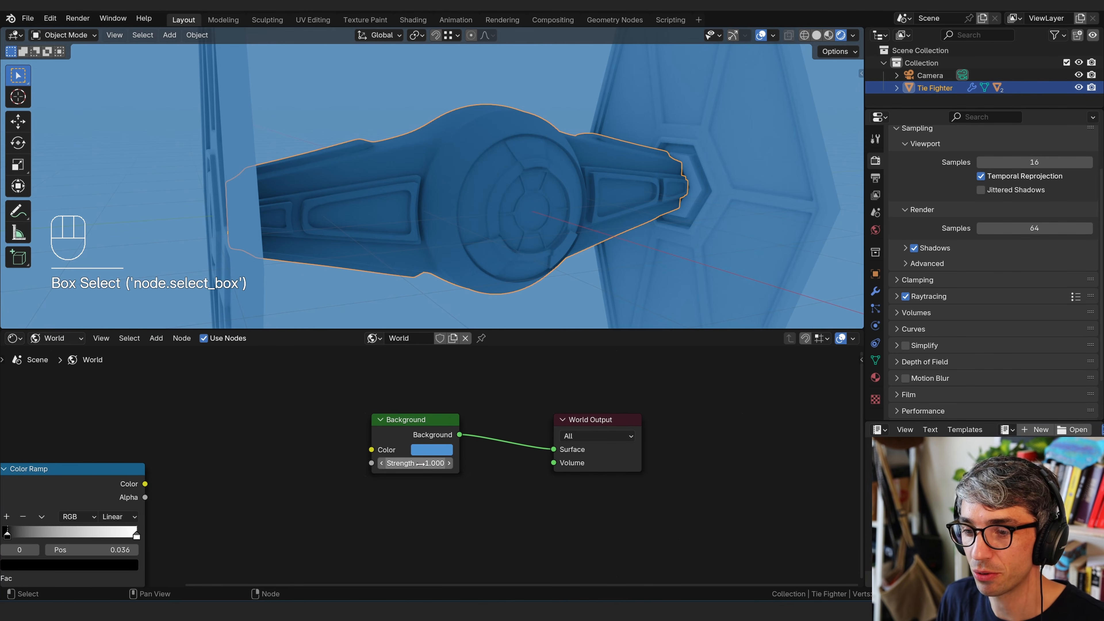
- Test a Background strength of about 5.5 and restore it to 1
drag(428, 464, 432, 463)
click(432, 463)
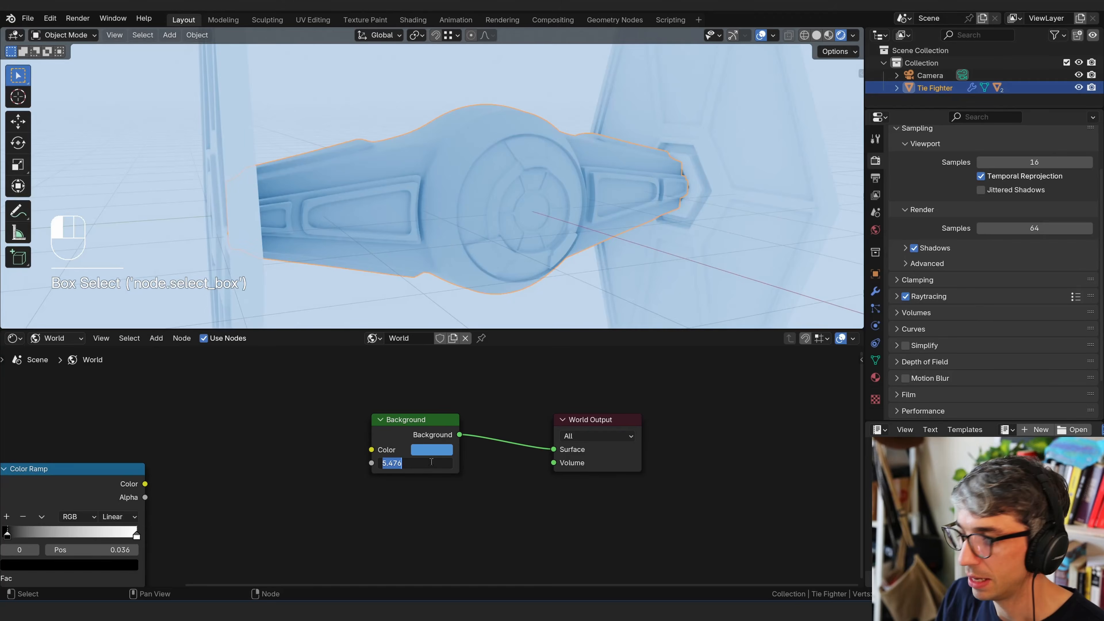
text(1)
key(Return)
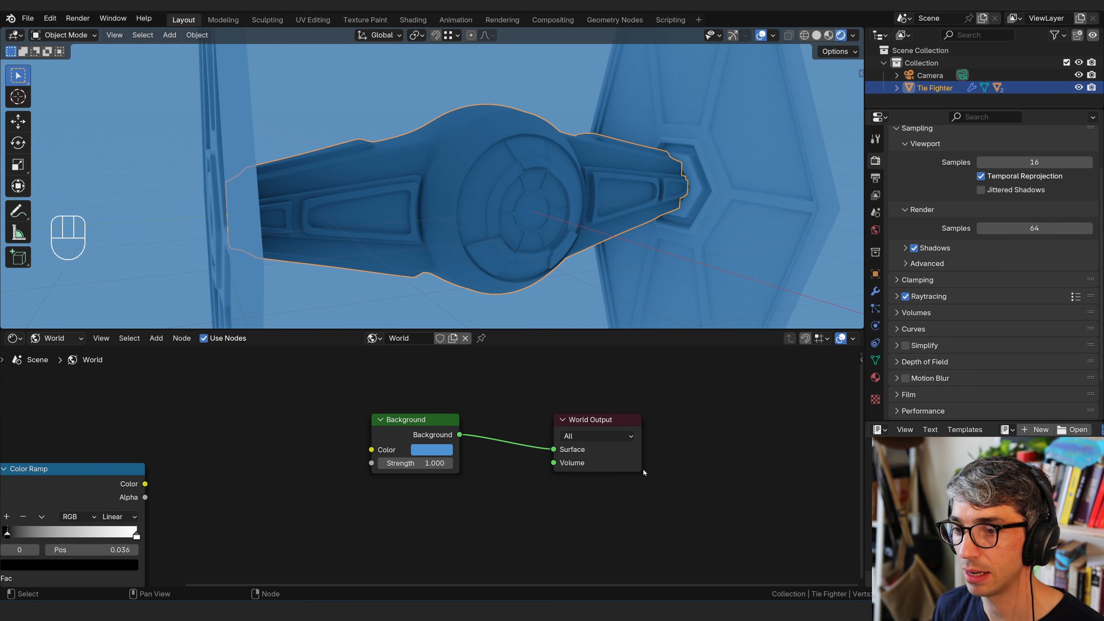
- Turn off Scene World lighting for the rendered viewport, and nudge the Background and World Output nodes to tidy their layout
click(854, 37)
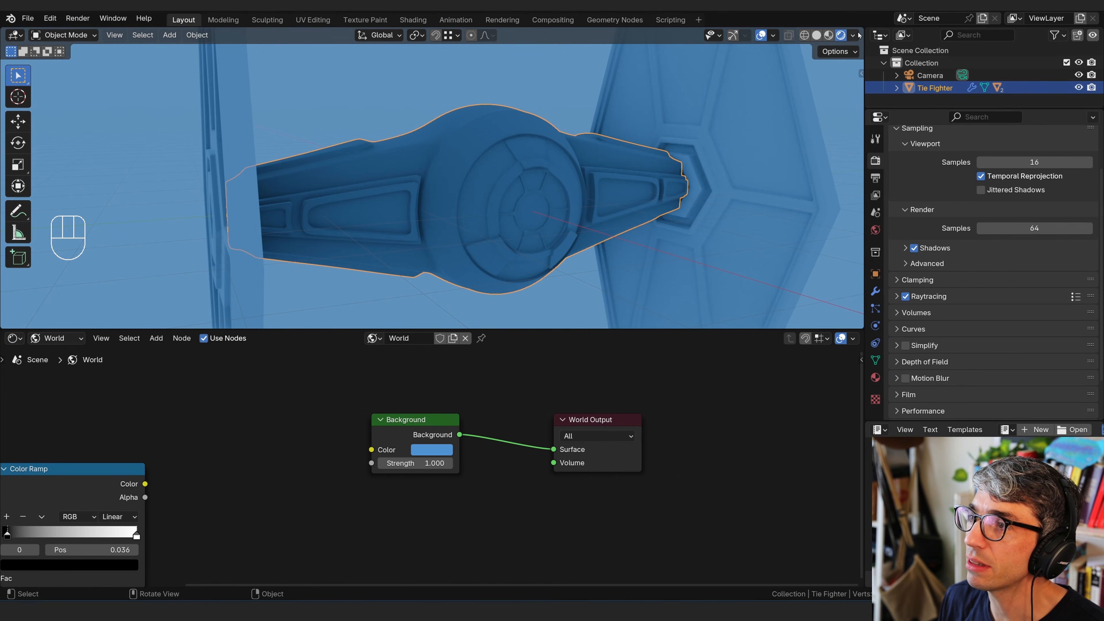
click(855, 36)
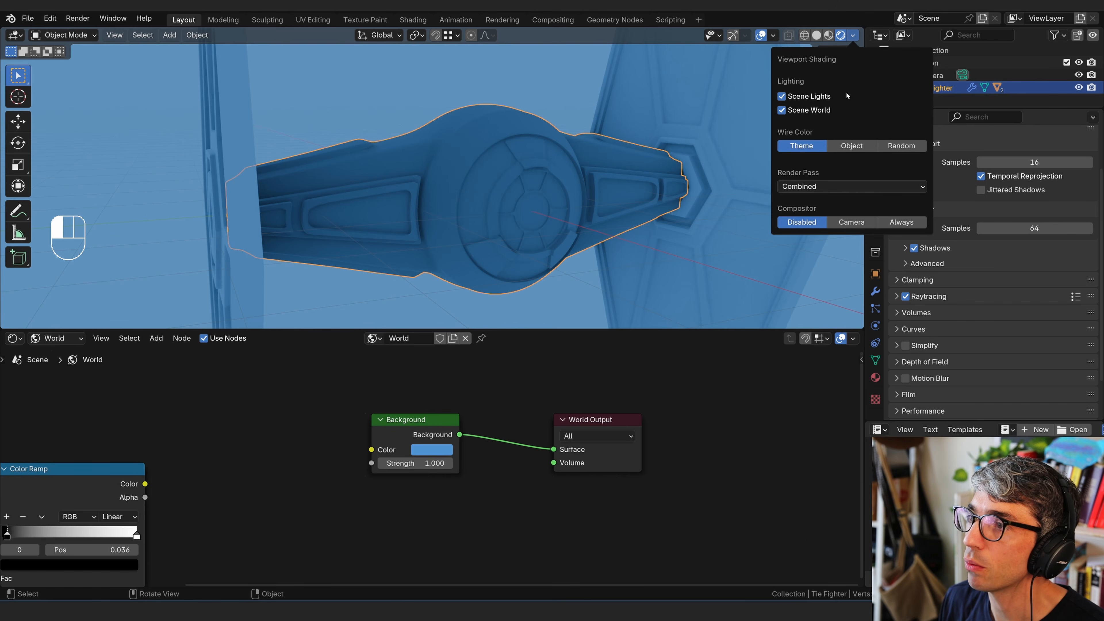
click(781, 111)
click(781, 110)
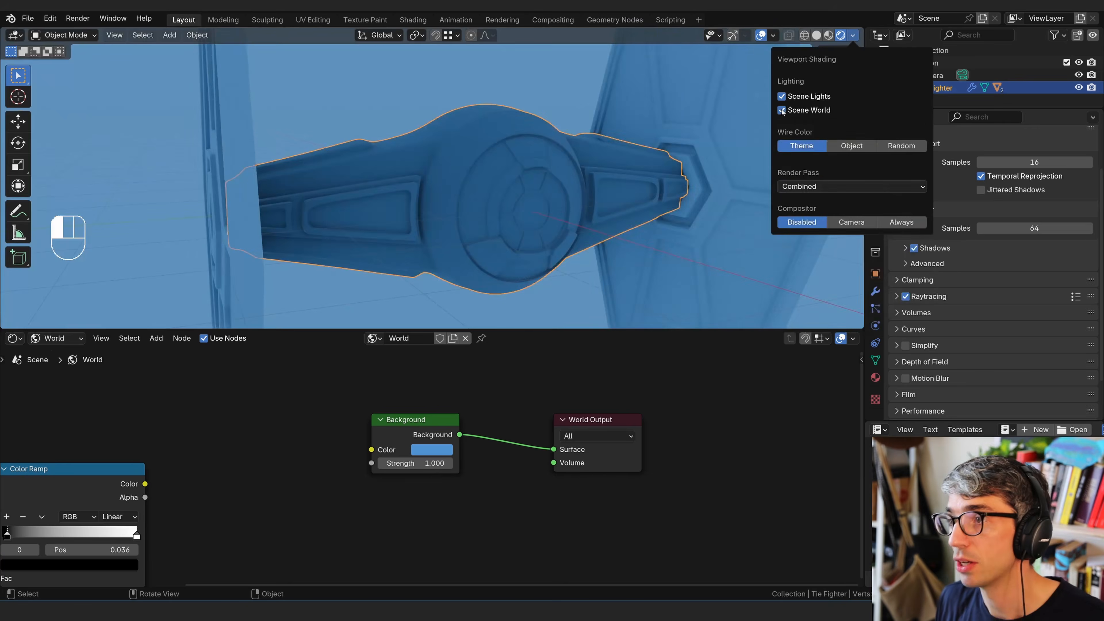
click(782, 110)
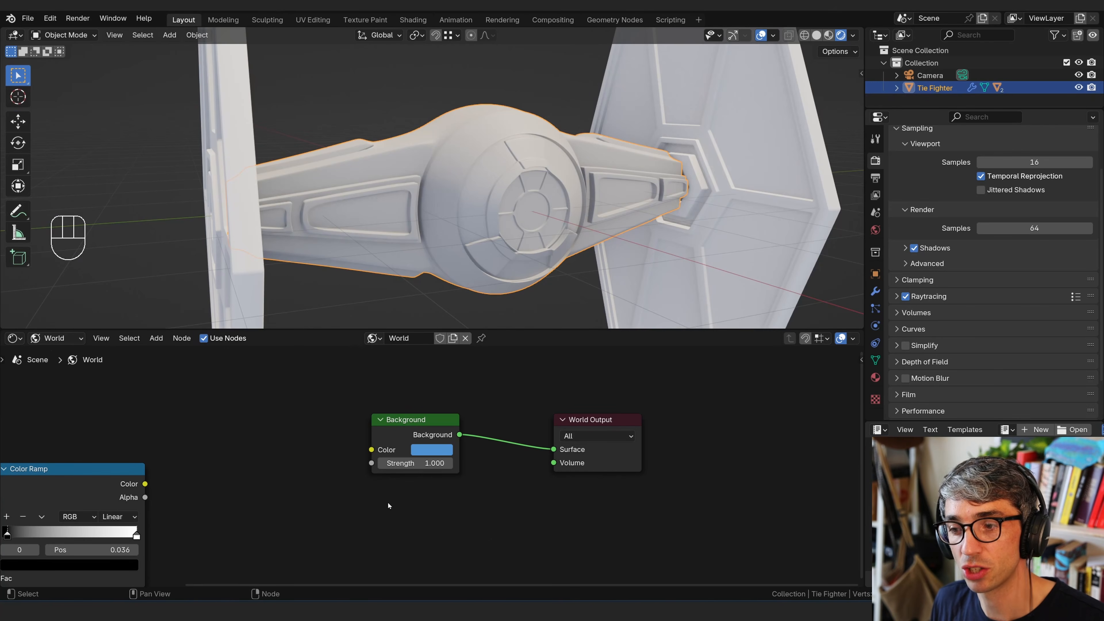
drag(439, 436, 446, 434)
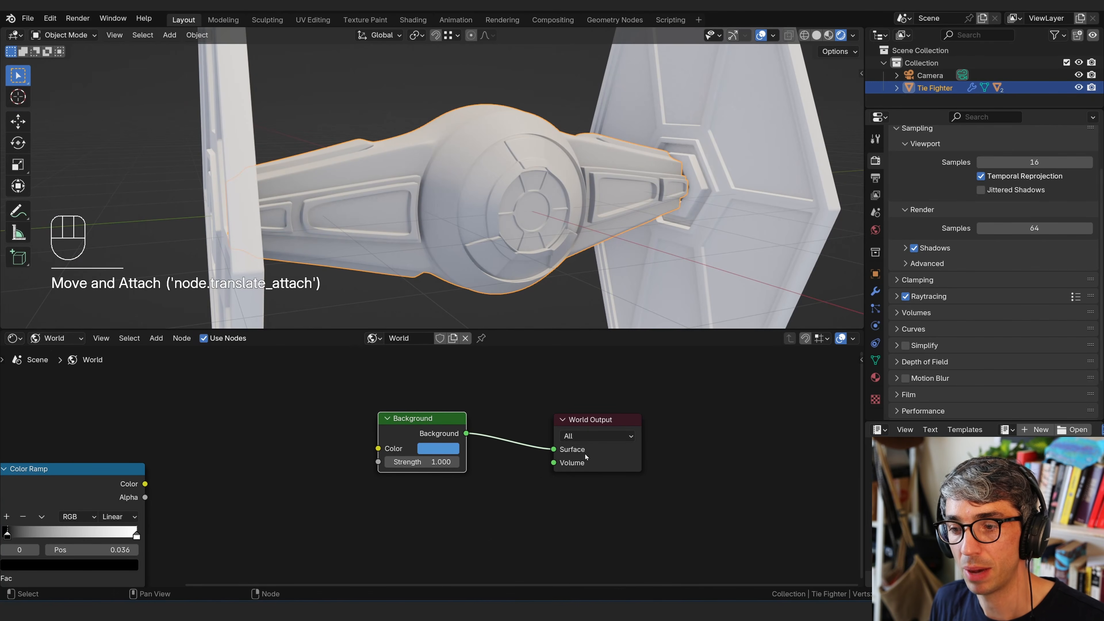
mouse_move(591, 419)
mouse_down()
mouse_move(600, 408)
mouse_move(587, 412)
mouse_up()
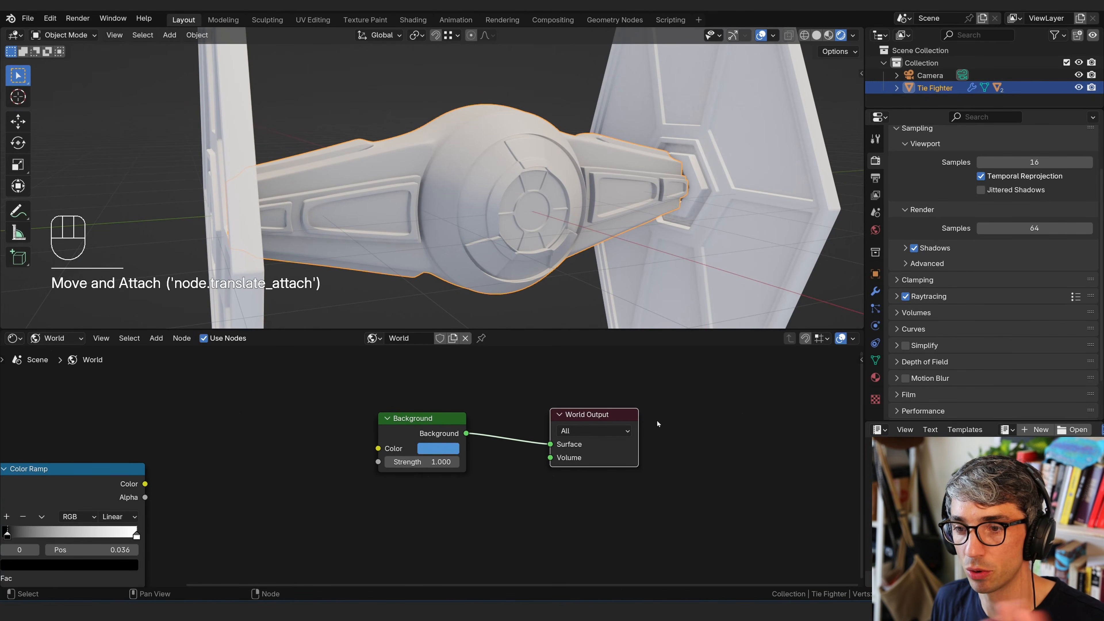
- Preview the ship under the dark night and sunset HDRIs, and restore the interior HDRI
click(853, 35)
click(856, 138)
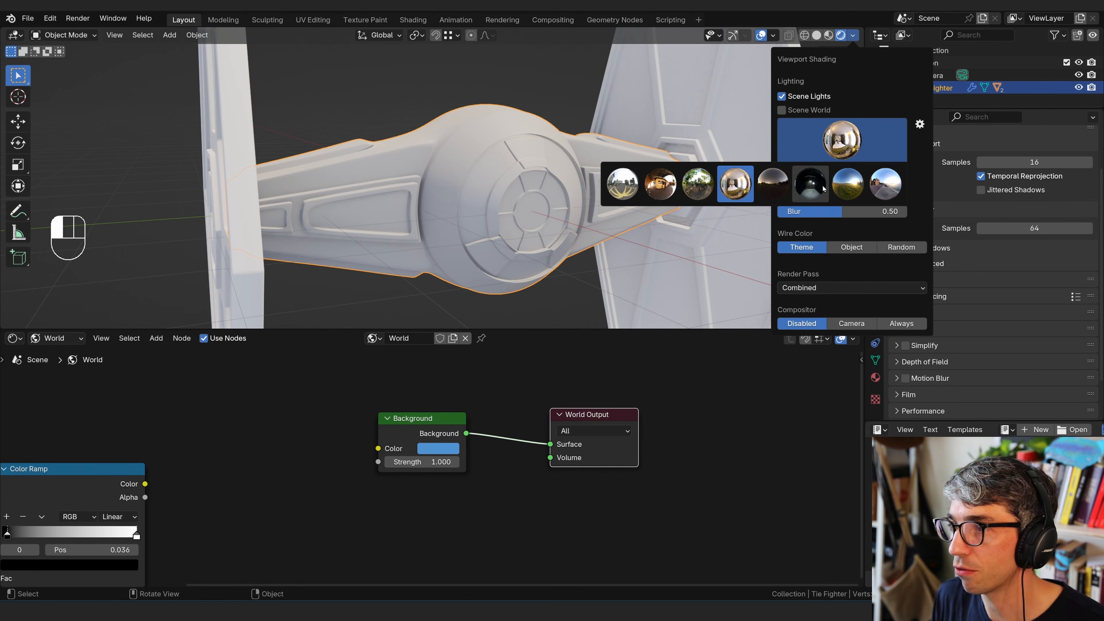
click(811, 183)
click(852, 150)
click(773, 184)
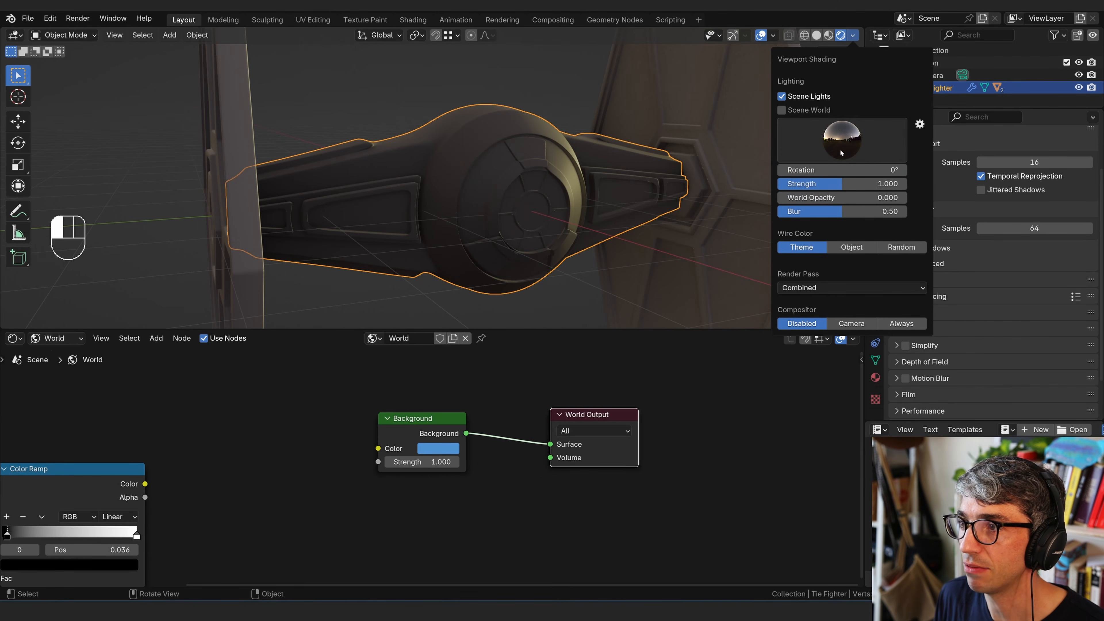
click(842, 141)
click(766, 178)
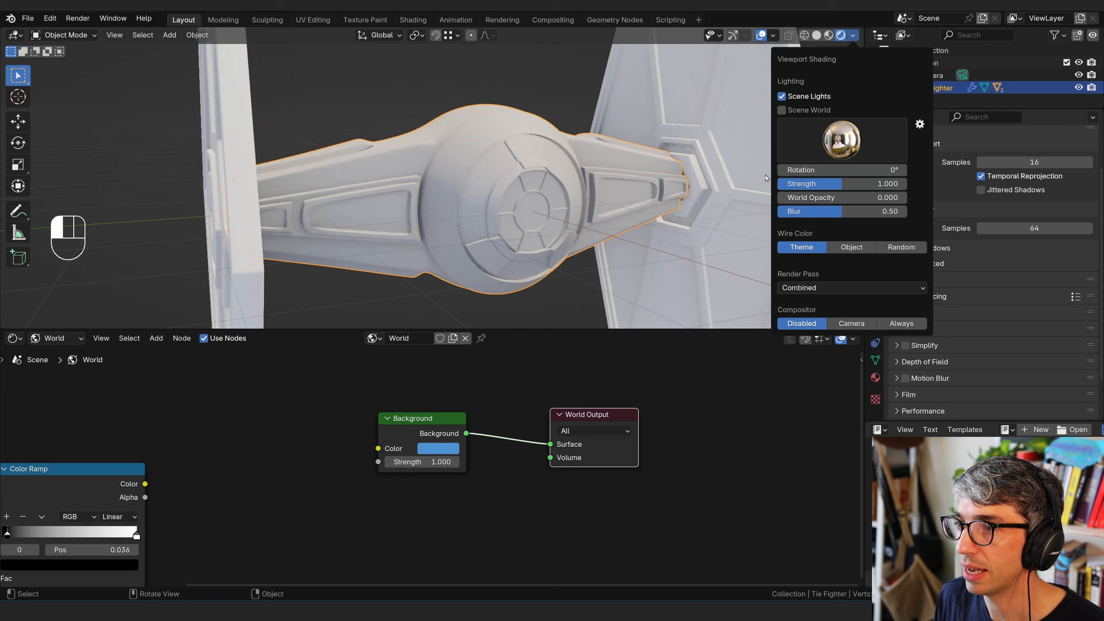
- Display the interior HDRI behind the ship by raising its World Opacity and reducing its blur
mouse_move(824, 170)
mouse_down()
mouse_move(756, 187)
mouse_move(943, 201)
mouse_move(835, 212)
mouse_up()
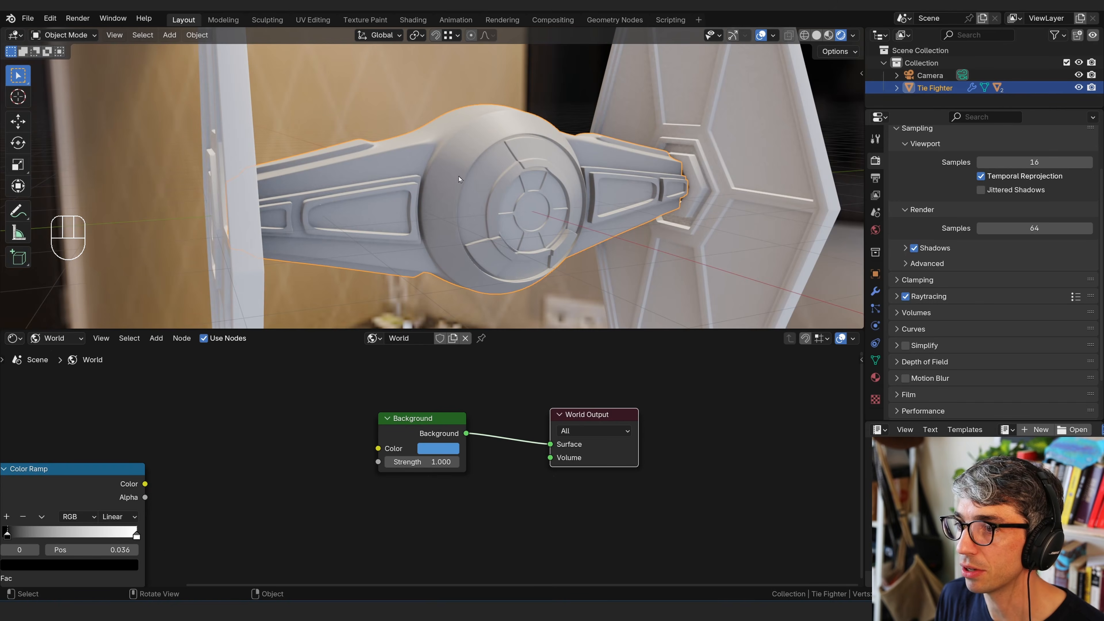
scroll(459, 178, down, 6)
middle_drag(459, 178, 584, 201)
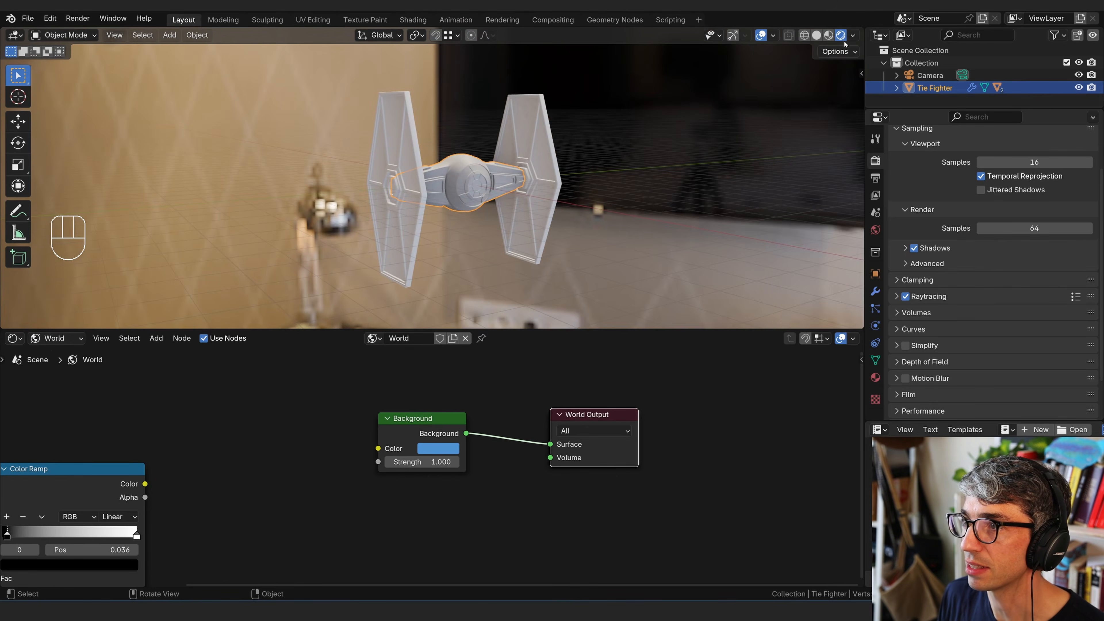
- Rotate the interior HDRI around the ship, and hide its background image by lowering the World Opacity
click(852, 36)
click(841, 139)
click(735, 185)
mouse_move(830, 169)
mouse_down()
mouse_move(929, 172)
mouse_move(740, 177)
mouse_move(826, 183)
mouse_up()
click(842, 140)
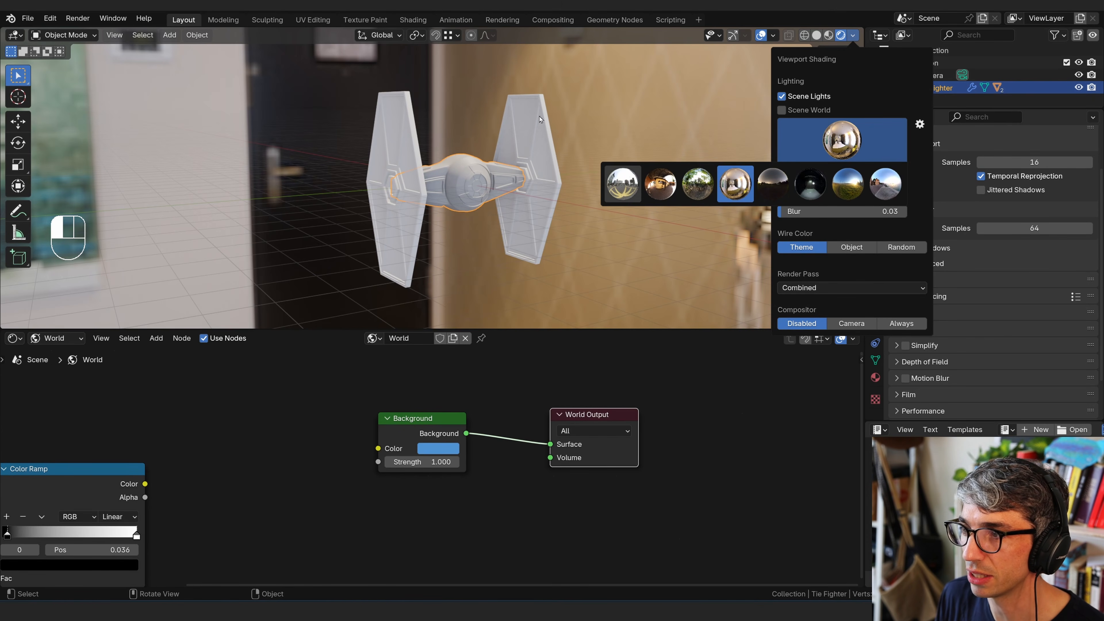
drag(872, 199, 655, 201)
scroll(578, 227, up, 1)
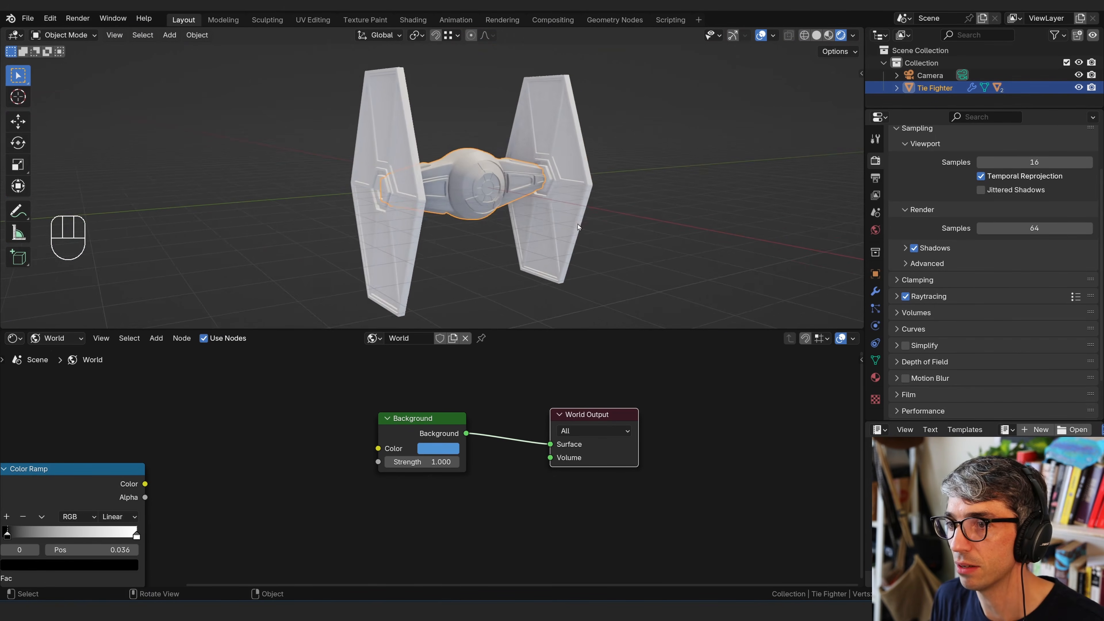
- Switch the shader editor from the world nodes to the ship's object material nodes
scroll(480, 232, up, 4)
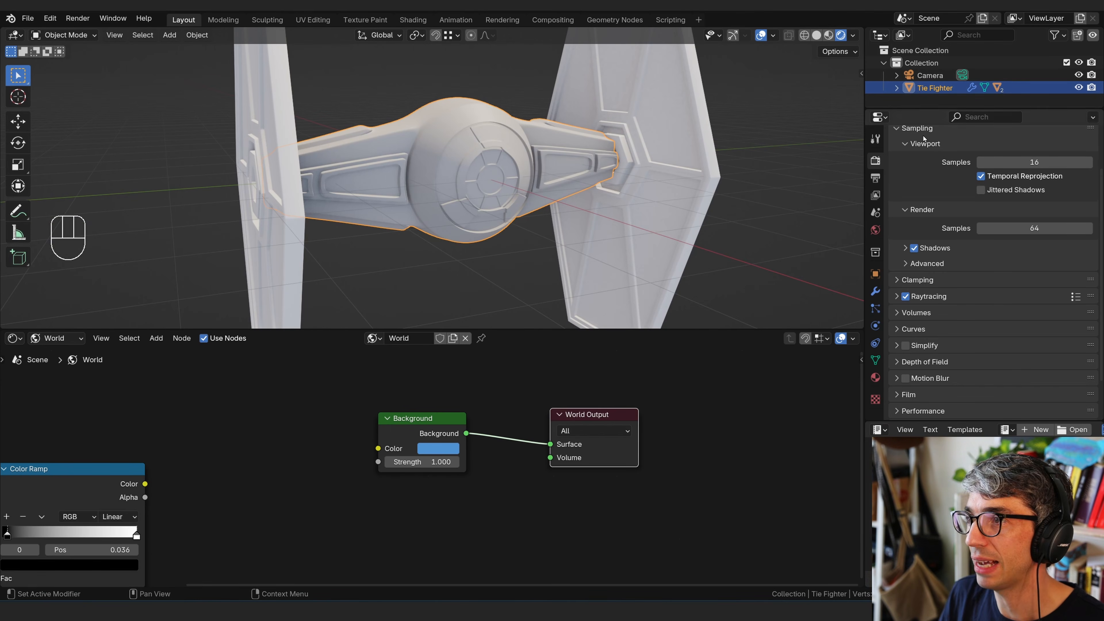
click(853, 35)
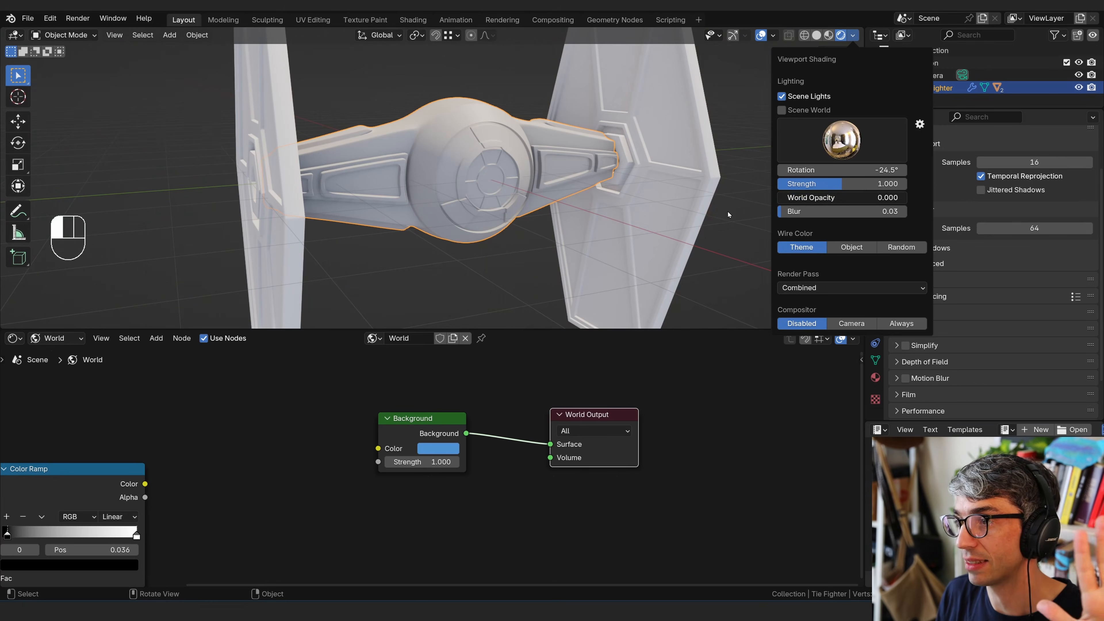
click(728, 211)
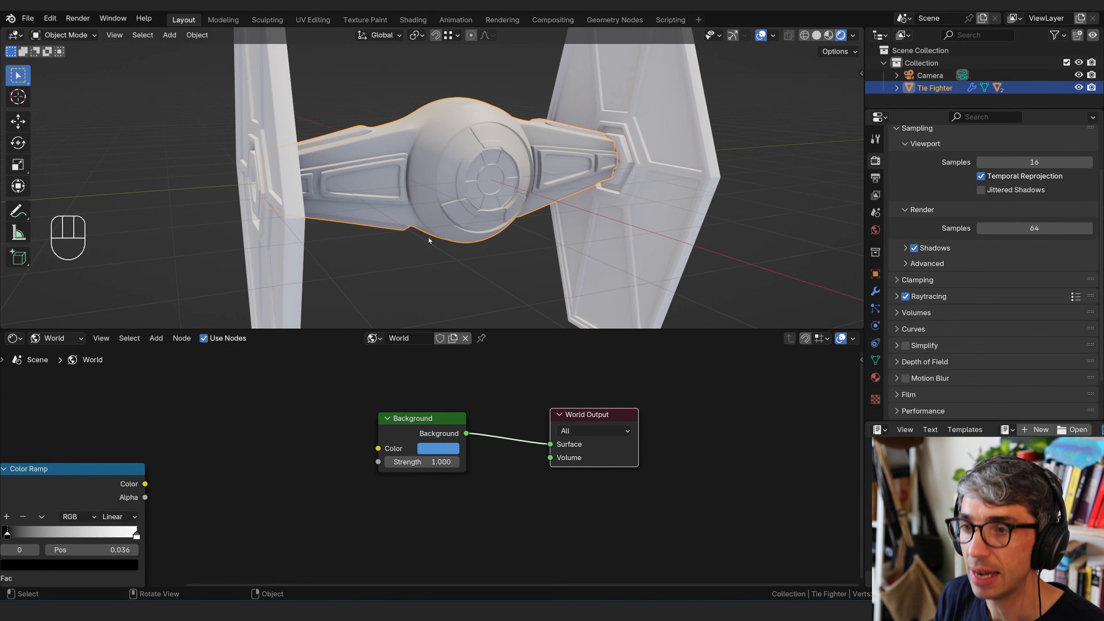
click(68, 340)
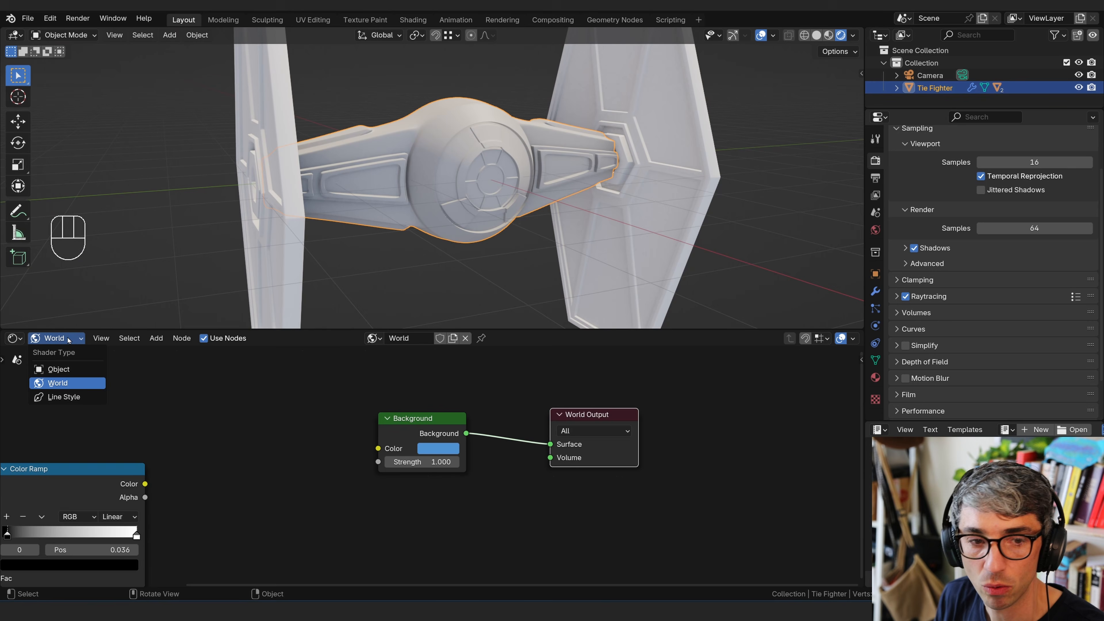
click(62, 370)
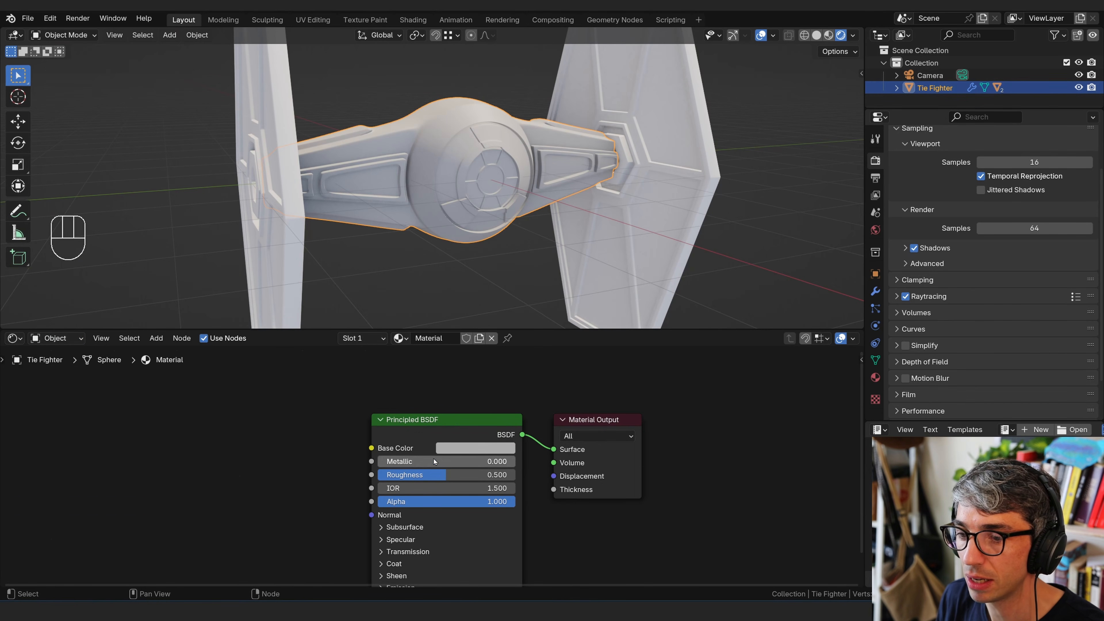
- Set the body material's Metallic to 1 and Roughness to 0.053, and show the rotated interior HDRI at full World Opacity
drag(395, 462, 521, 462)
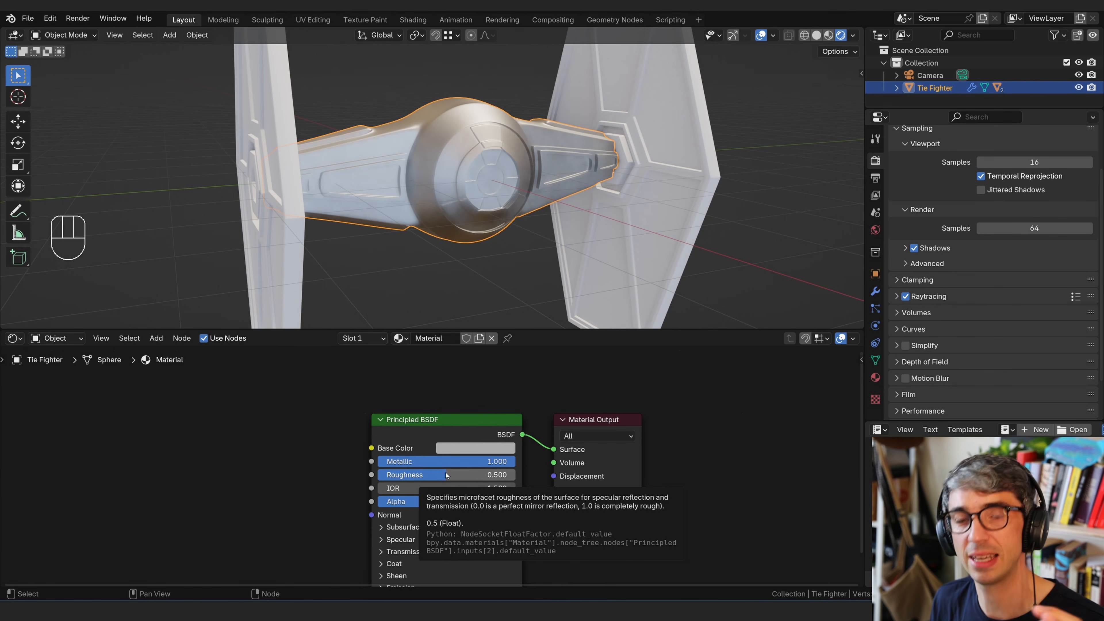
drag(448, 474, 382, 476)
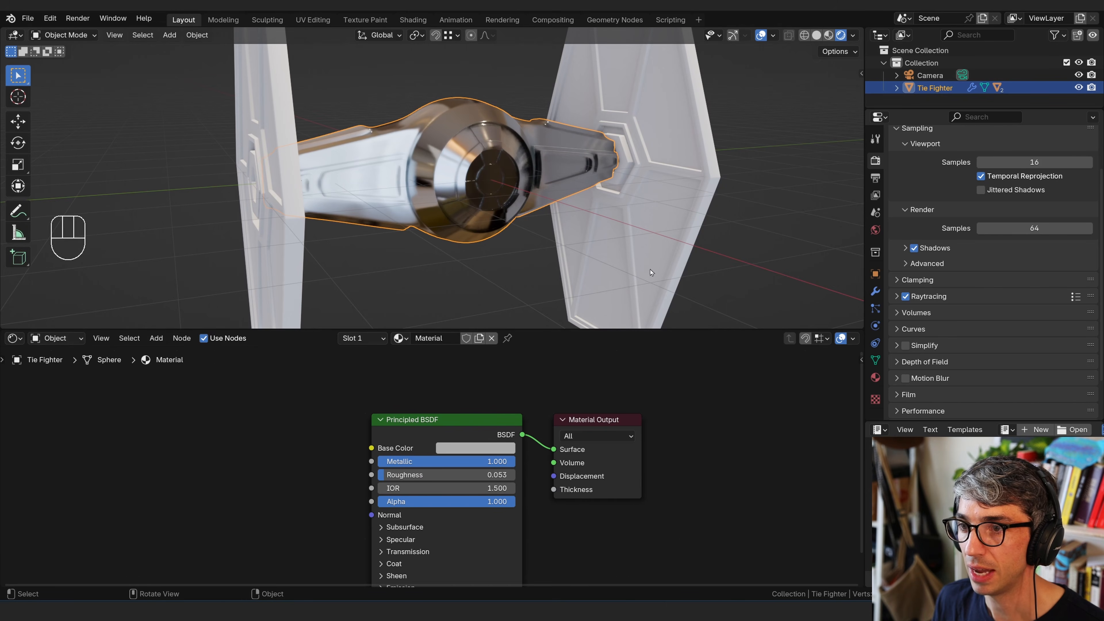
click(853, 35)
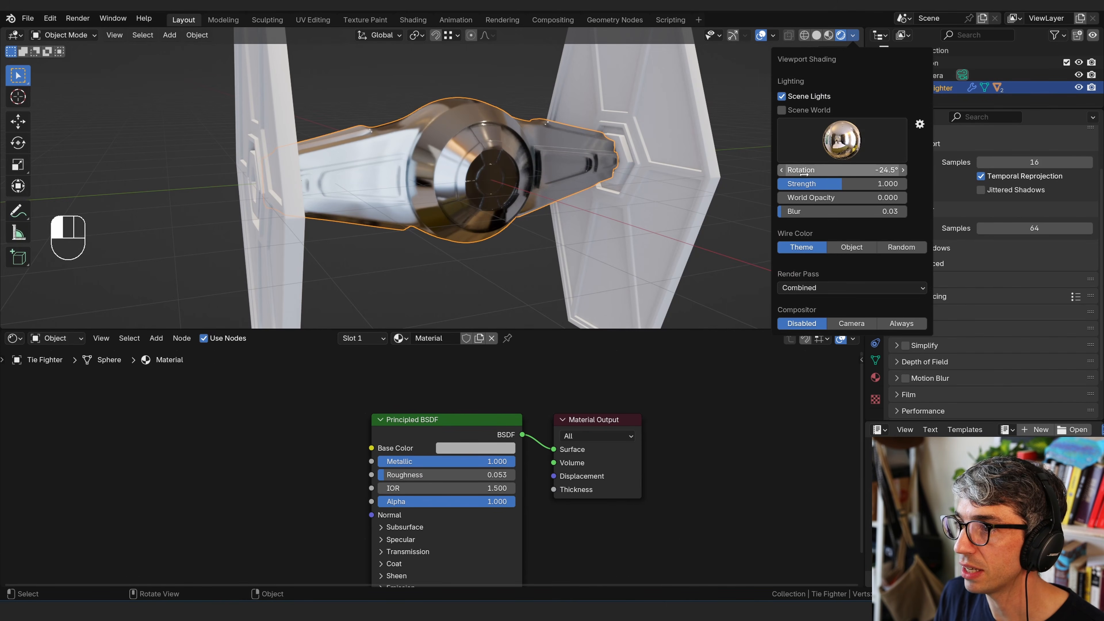
mouse_move(805, 170)
mouse_down()
mouse_move(828, 200)
mouse_move(847, 183)
mouse_move(805, 174)
mouse_move(740, 190)
mouse_move(762, 194)
mouse_up()
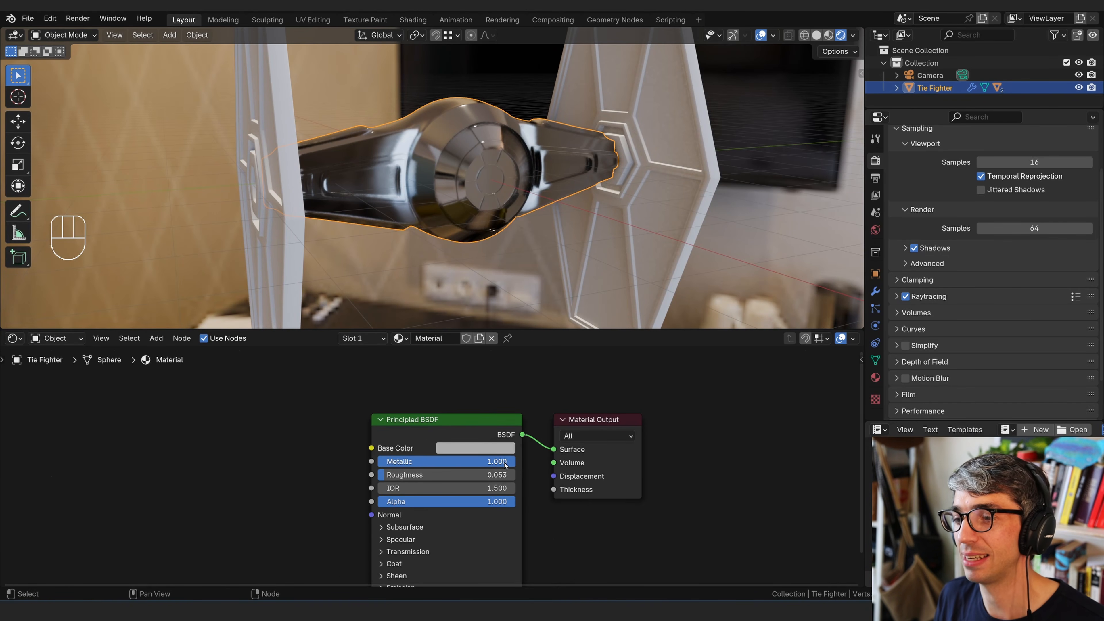
- Set the body material's Metallic to 0 and Roughness to 0.023, and rotate the interior HDRI to check its reflections
drag(506, 465, 308, 475)
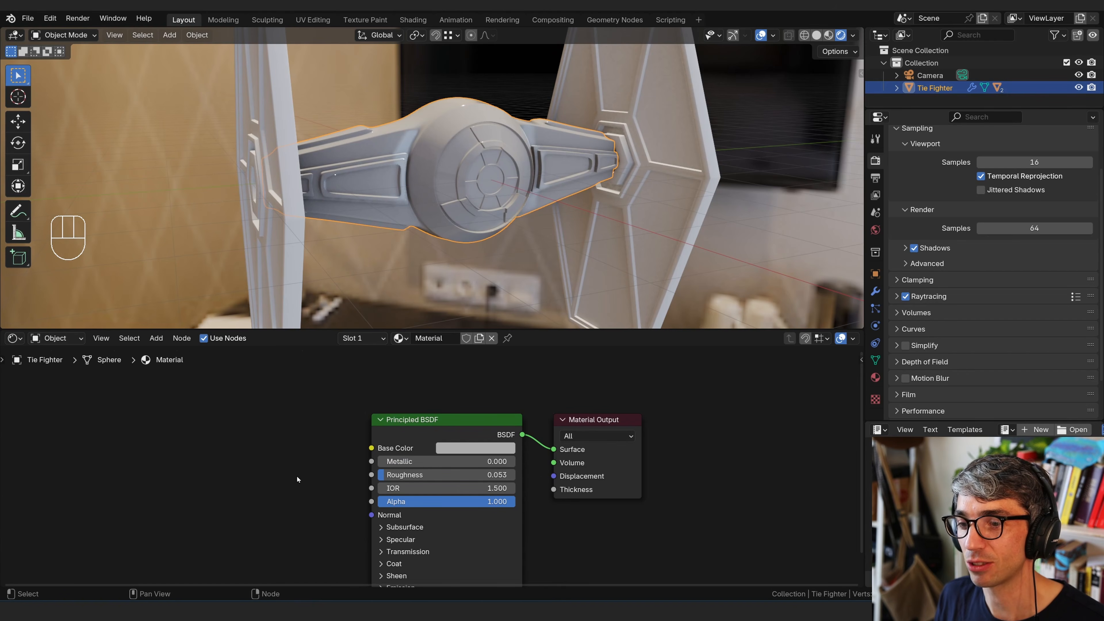
drag(384, 475, 381, 475)
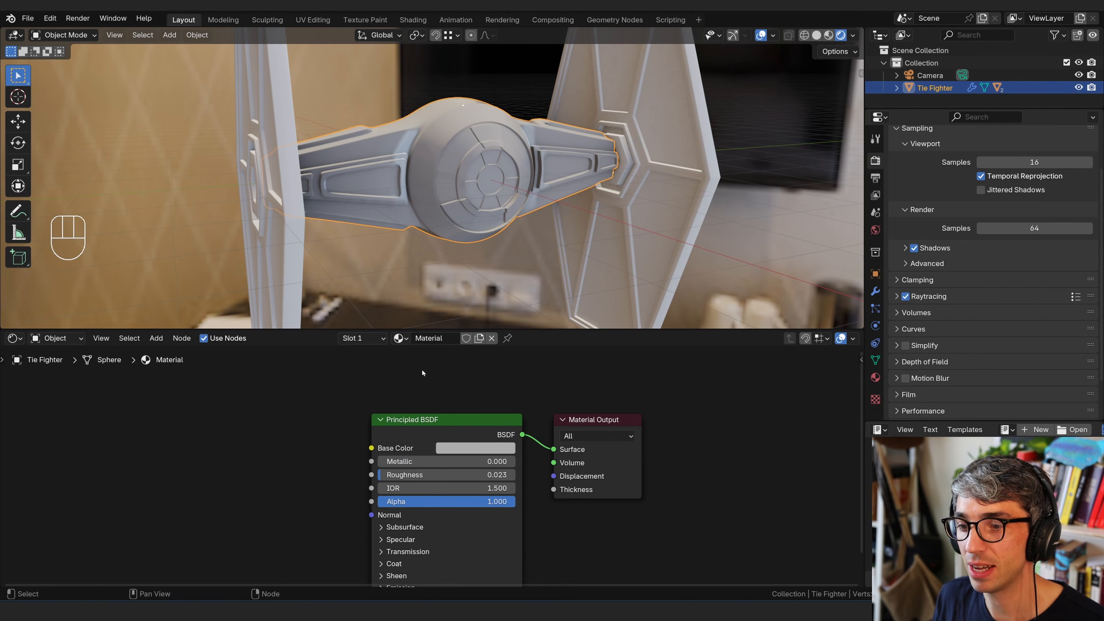
click(853, 35)
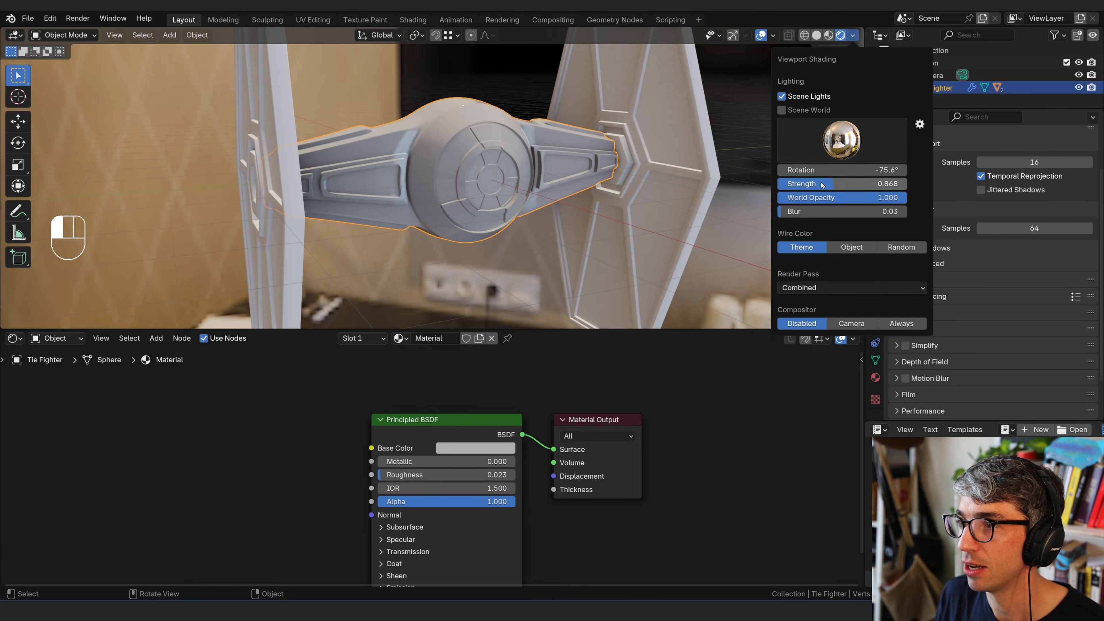
mouse_move(828, 170)
mouse_down()
mouse_move(802, 169)
mouse_move(791, 185)
mouse_move(883, 170)
mouse_move(838, 183)
mouse_up()
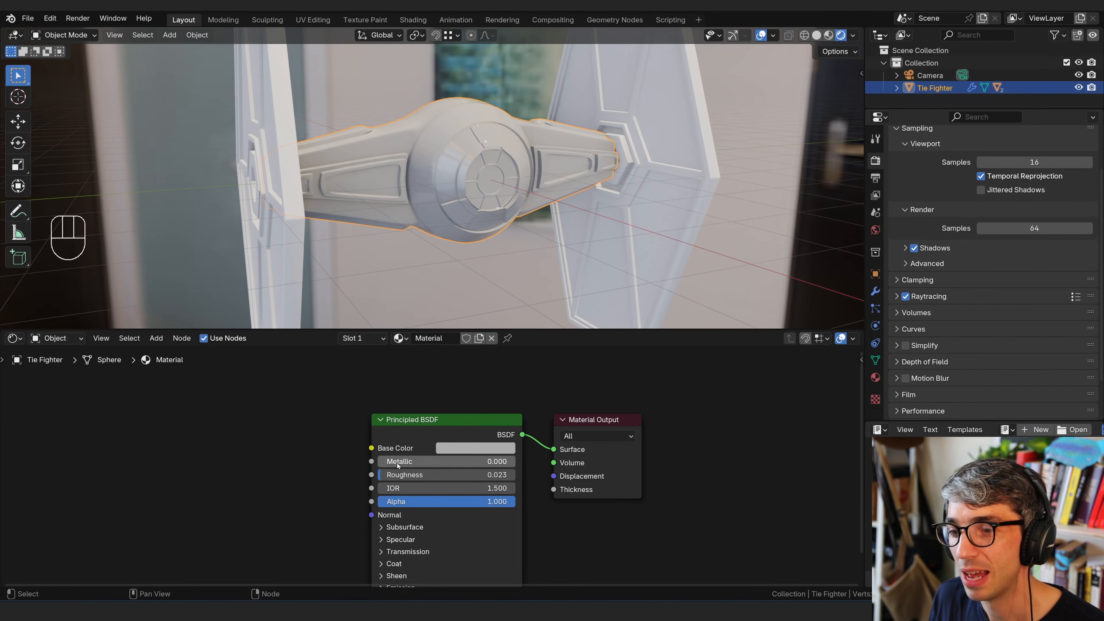
- Compare the ship's body with Metallic raised to 1 and returned to 0
drag(401, 463, 584, 448)
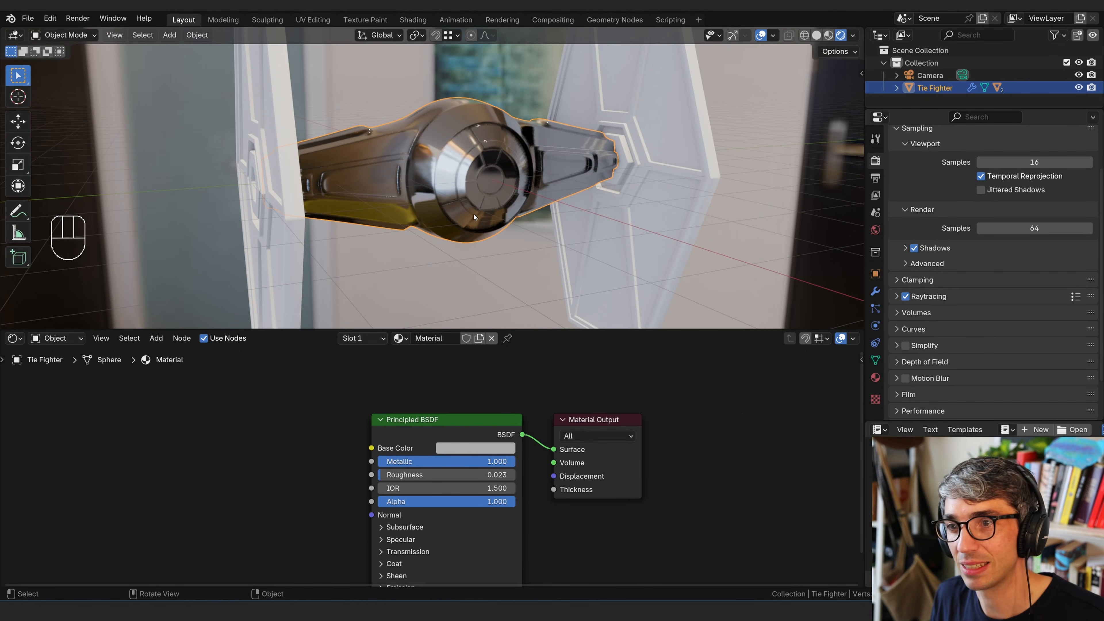
click(504, 463)
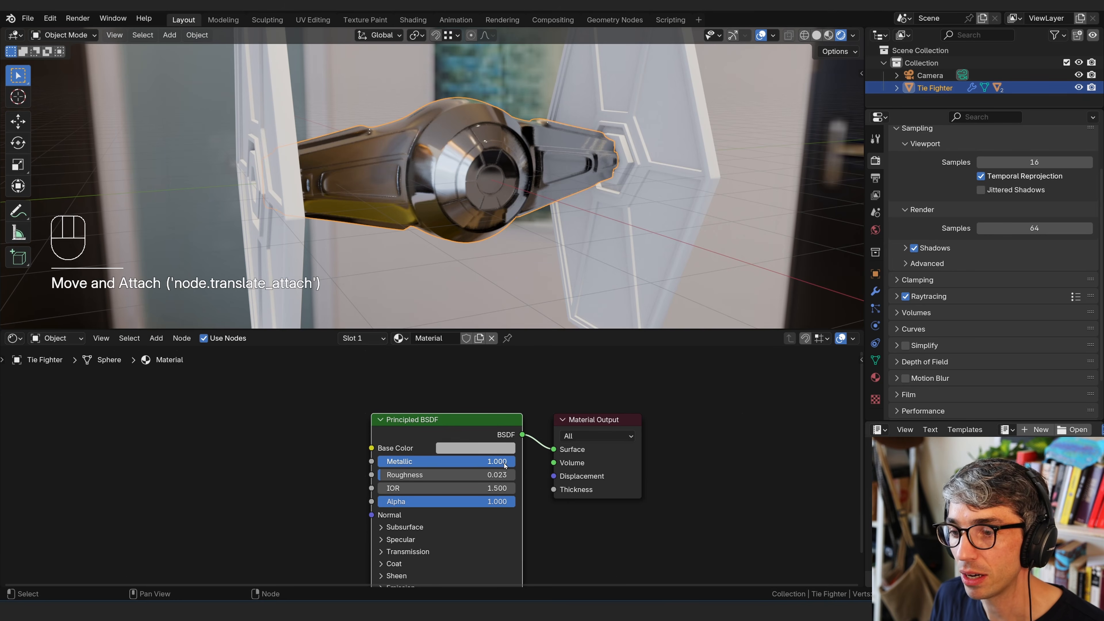
drag(504, 463, 367, 408)
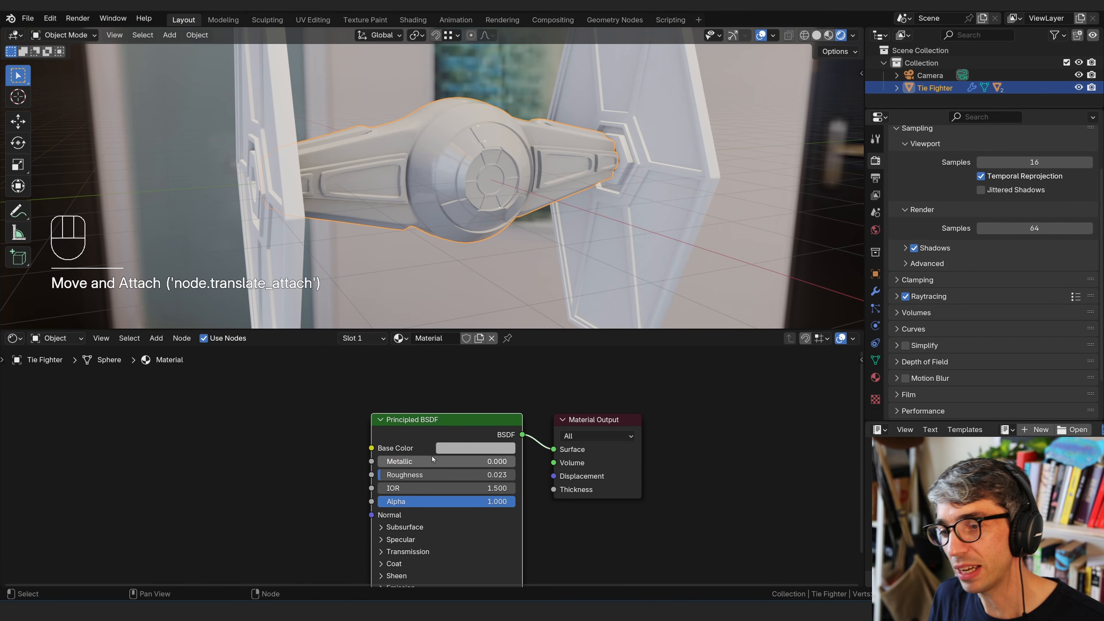
- Brighten the body material's Base Color to white and lower its Roughness to 0
click(459, 451)
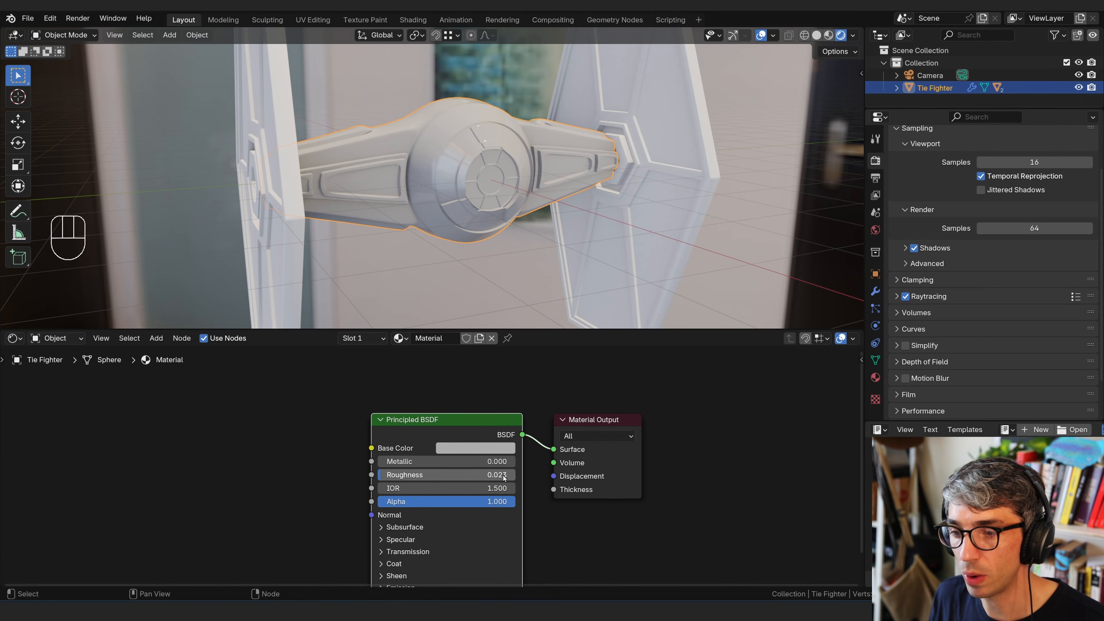
click(476, 448)
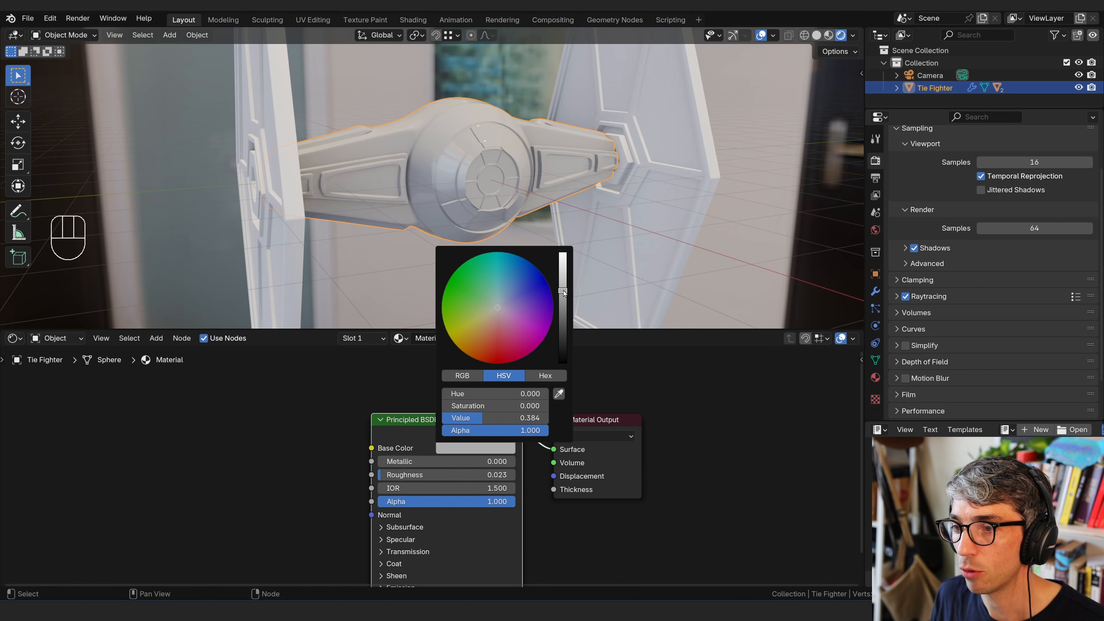
drag(565, 296, 563, 252)
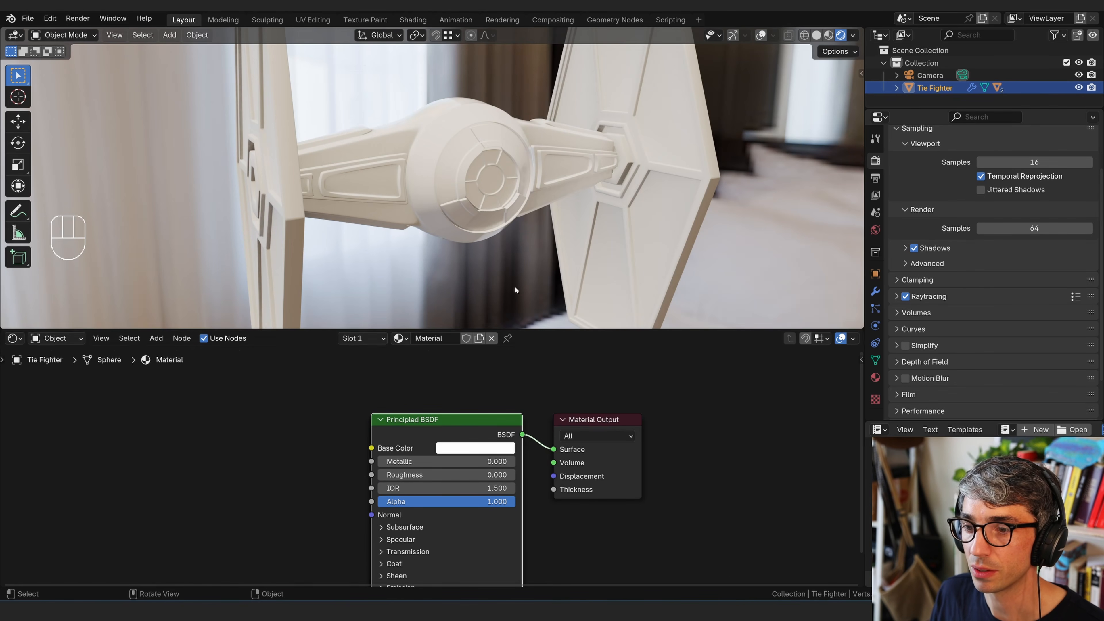
- Try a brushed-metal look on the body with Metallic 1, a slightly darker Base Color and Roughness 0.224
drag(417, 457, 577, 447)
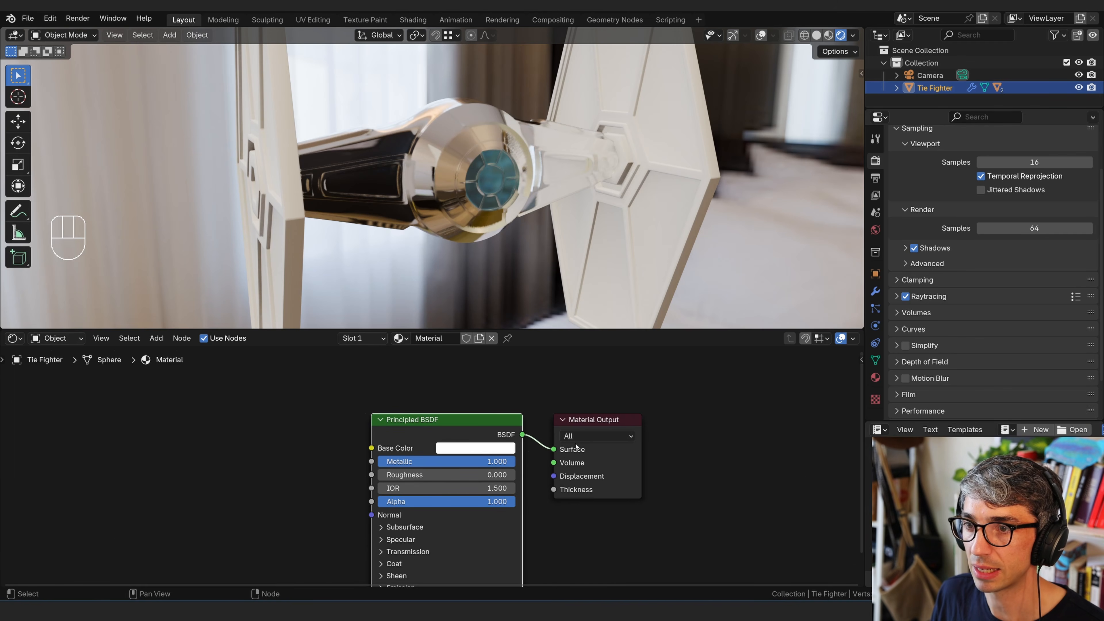
click(498, 452)
drag(564, 255, 563, 262)
click(643, 357)
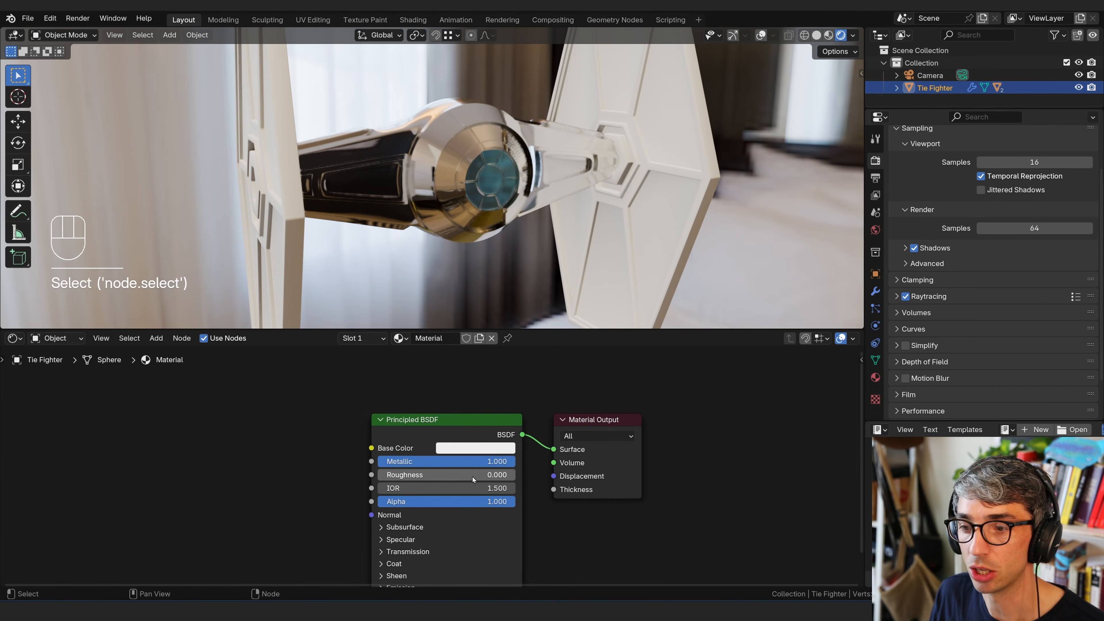
drag(473, 476, 434, 474)
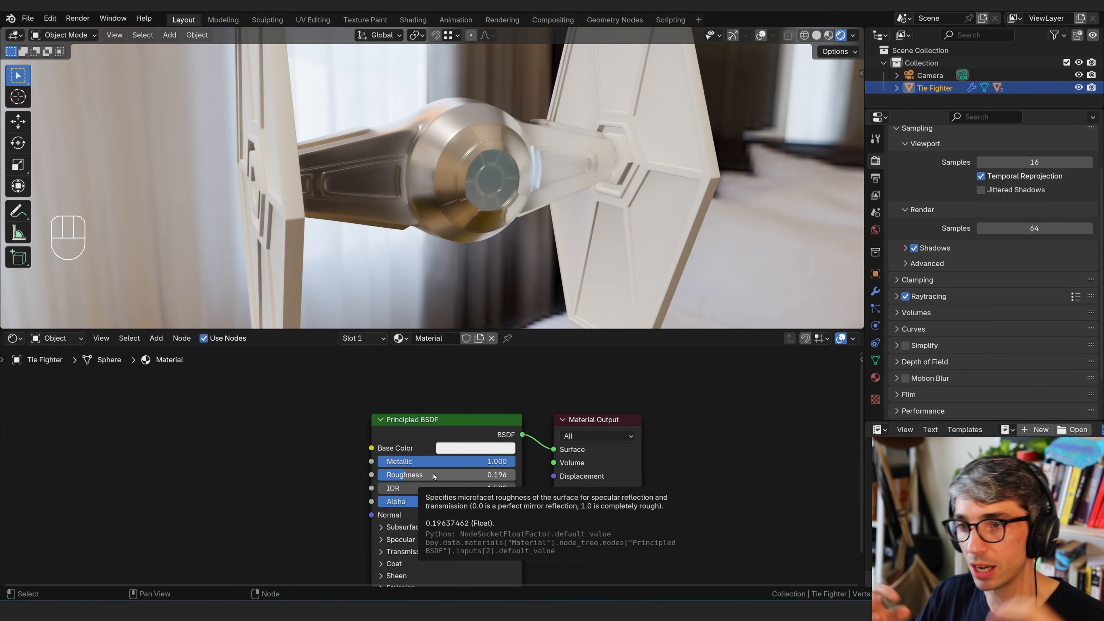
mouse_move(433, 474)
mouse_down()
mouse_move(405, 477)
mouse_move(485, 474)
mouse_move(513, 460)
mouse_move(495, 475)
mouse_move(424, 474)
mouse_up()
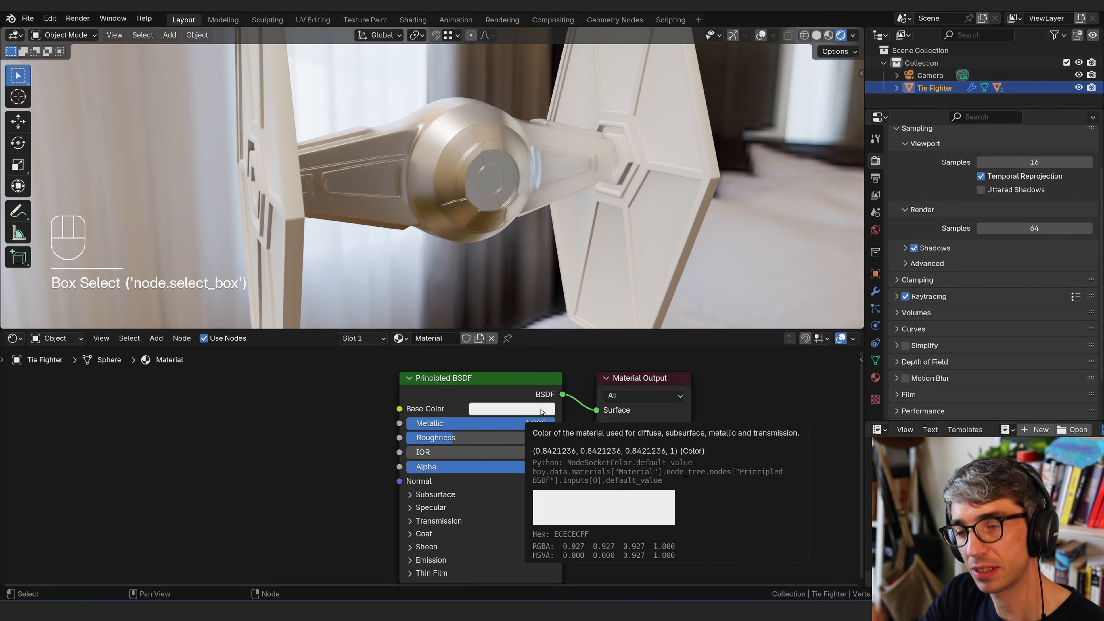
- Give the body material a grey Base Color with Value 0.296, Metallic 0 and Roughness 0.205
mouse_move(534, 424)
mouse_down()
mouse_move(382, 439)
mouse_move(450, 430)
mouse_move(424, 436)
mouse_move(438, 462)
mouse_move(472, 458)
mouse_move(439, 462)
mouse_up()
scroll(377, 488, up, 2)
click(542, 417)
drag(671, 140, 674, 199)
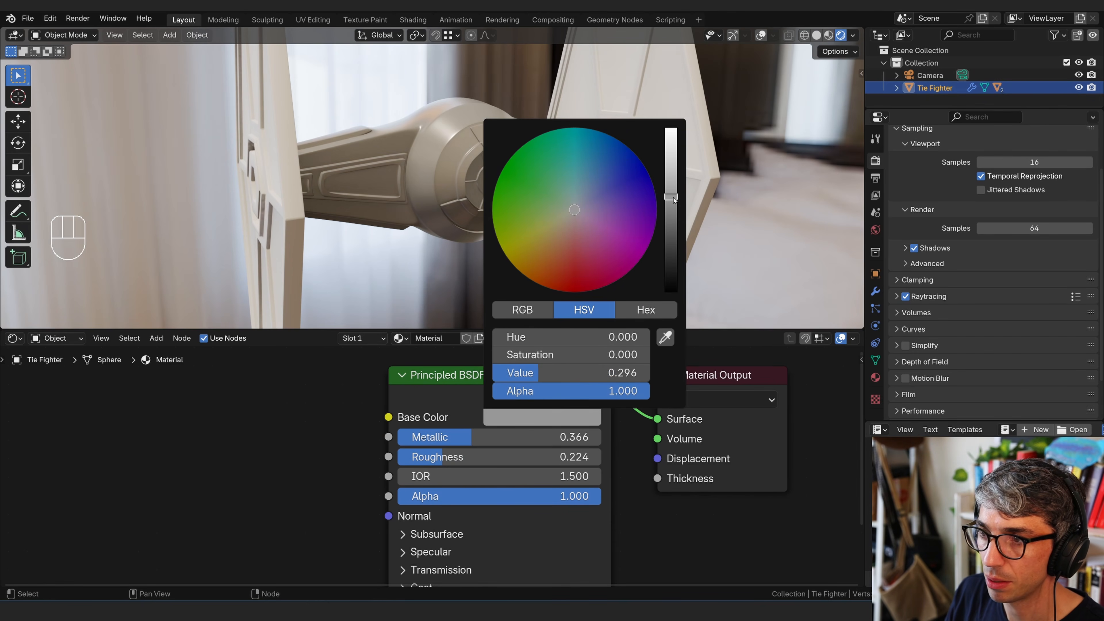
drag(307, 390, 313, 394)
mouse_move(500, 195)
middle_down()
mouse_move(543, 173)
mouse_move(514, 201)
middle_up()
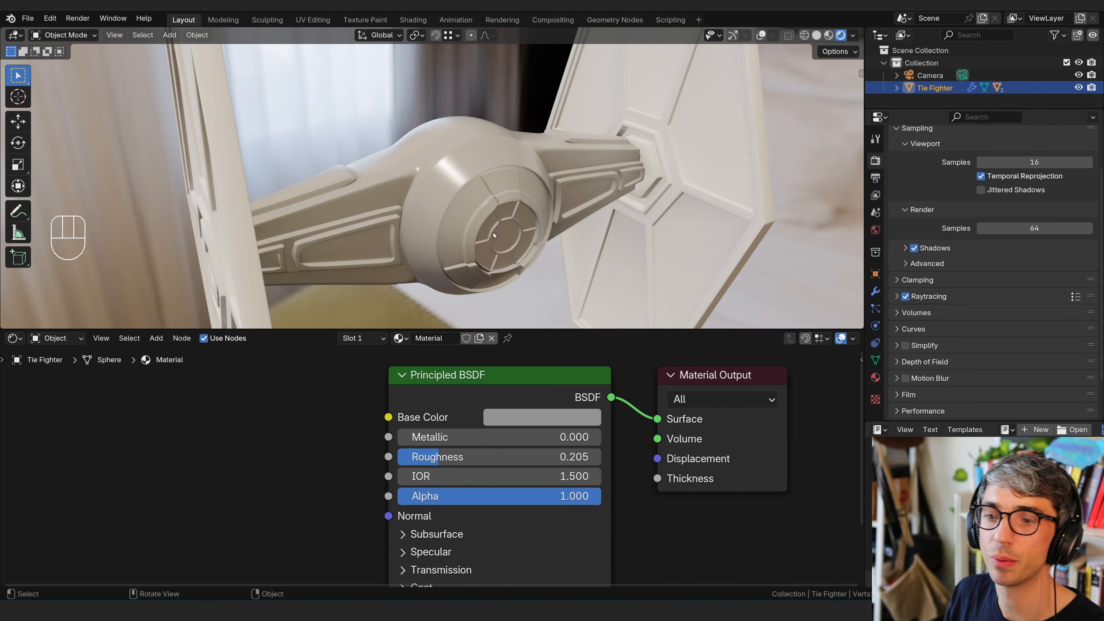
mouse_move(1103, 131)
mouse_down()
mouse_move(747, 111)
mouse_move(653, 92)
mouse_move(657, 104)
mouse_move(1103, 130)
mouse_up()
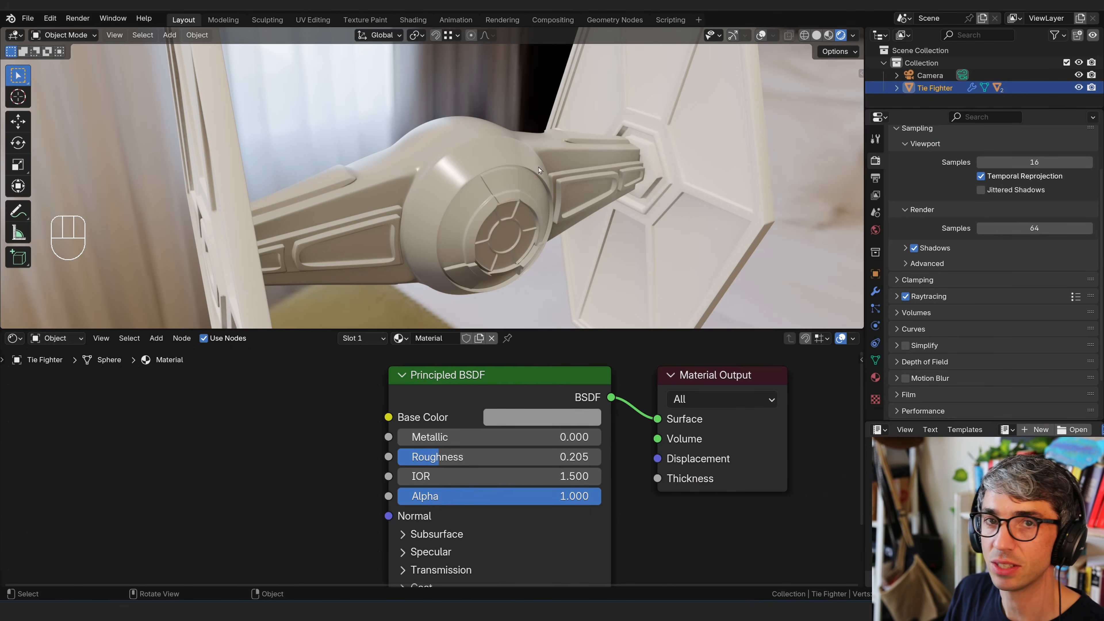
- Light the ship with a darker viewport HDRI, compare it with the TIE fighter reference image, and set Roughness to 0.242
click(853, 35)
click(835, 154)
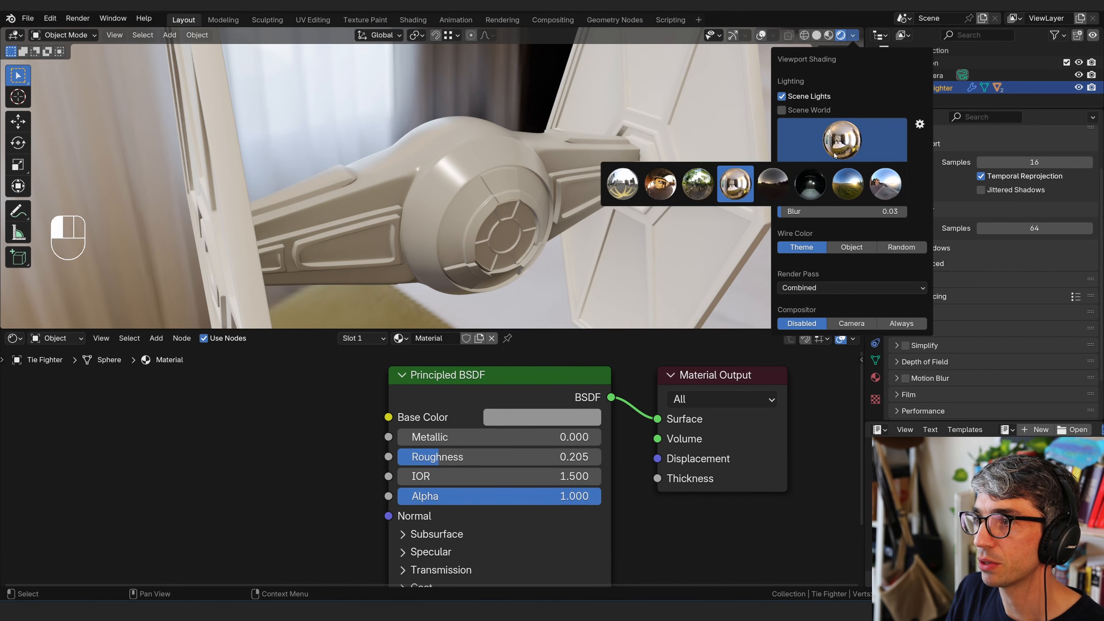
click(772, 182)
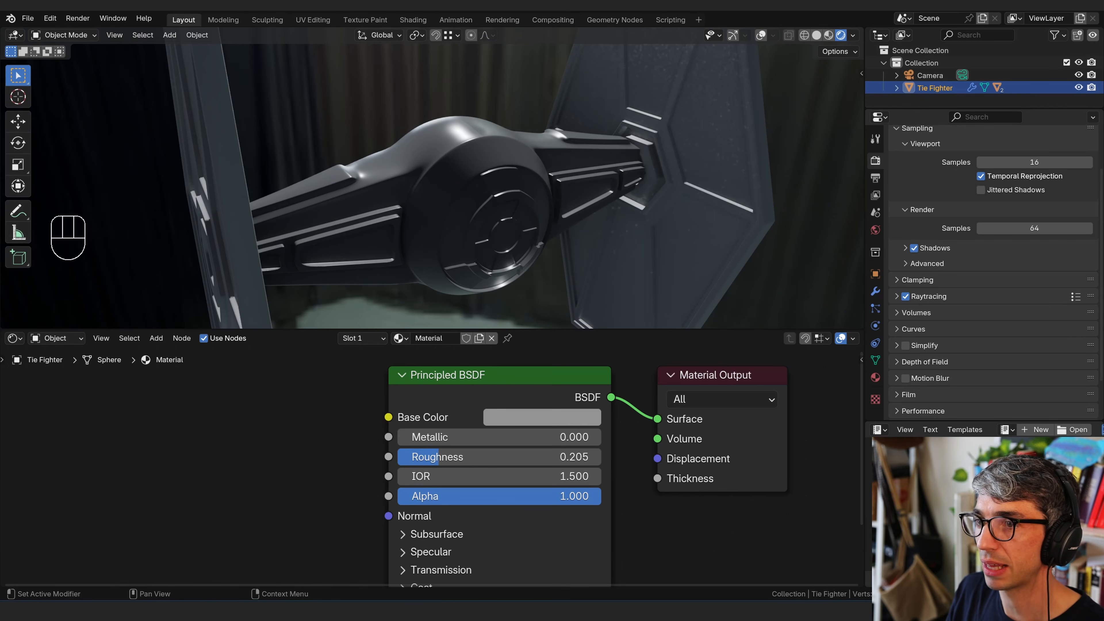
key(alt+Tab)
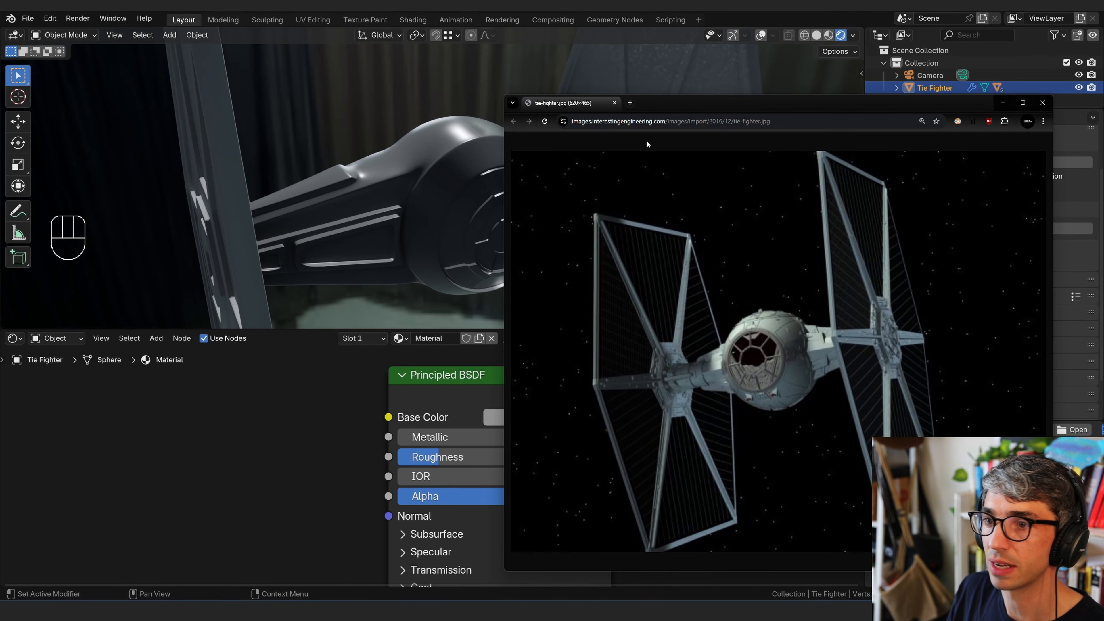
key(alt+Tab)
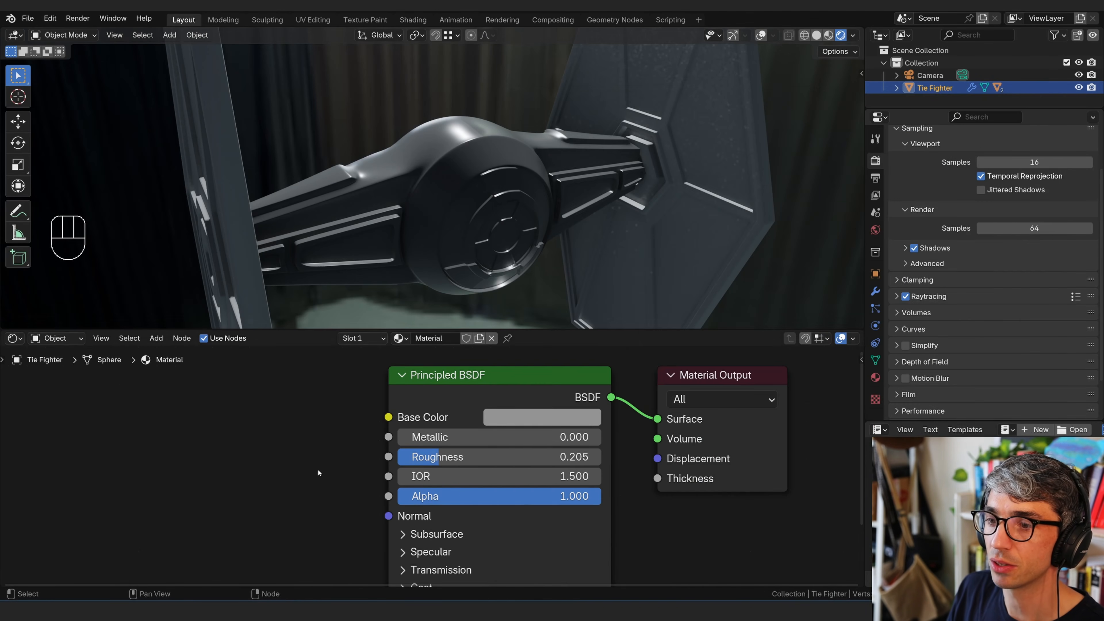
mouse_move(540, 193)
shift+middle_down()
mouse_move(537, 201)
mouse_move(540, 187)
mouse_move(546, 201)
mouse_move(692, 201)
mouse_move(522, 196)
mouse_move(562, 191)
mouse_move(524, 174)
shift+middle_up()
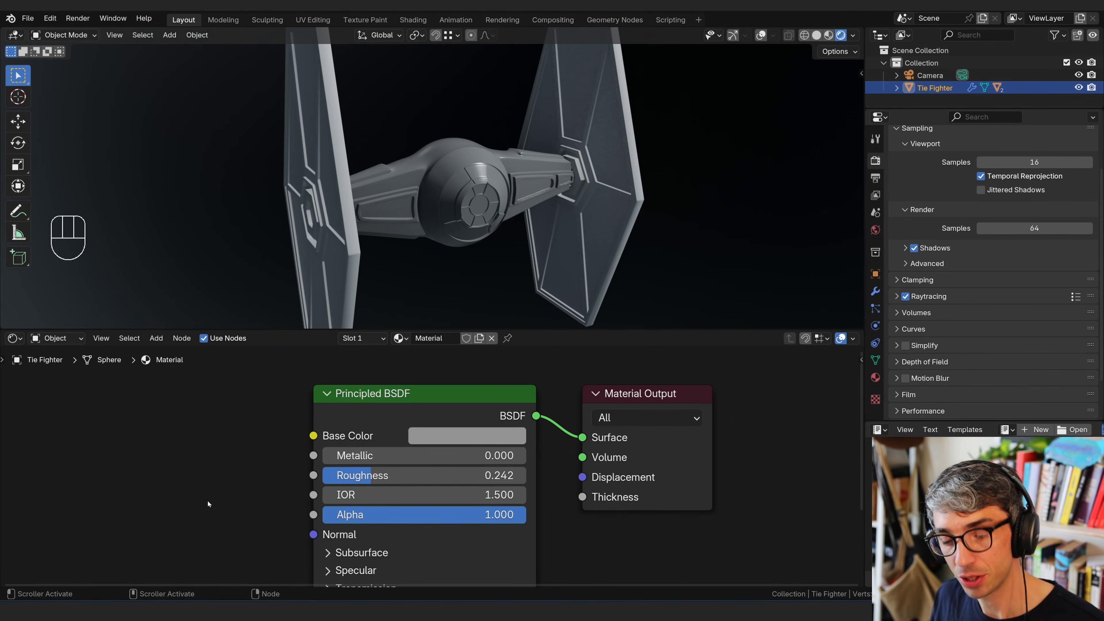
- Examine the Principled BSDF node's IOR, Alpha and Normal inputs and its collapsed sections
middle_drag(207, 503, 222, 370)
middle_drag(187, 472, 144, 539)
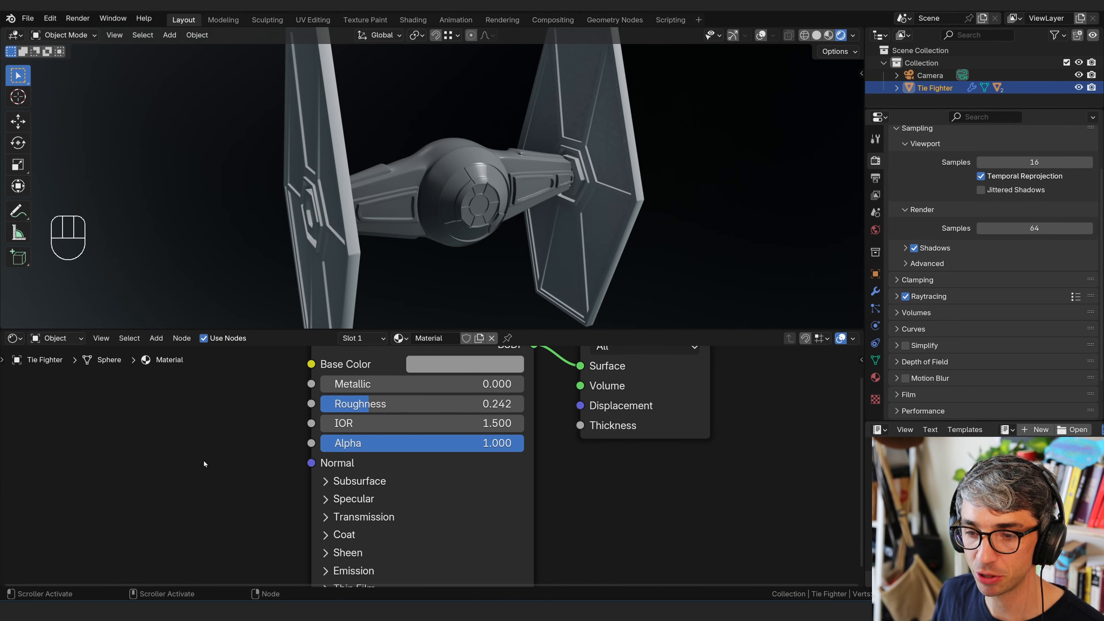
middle_drag(327, 482, 335, 501)
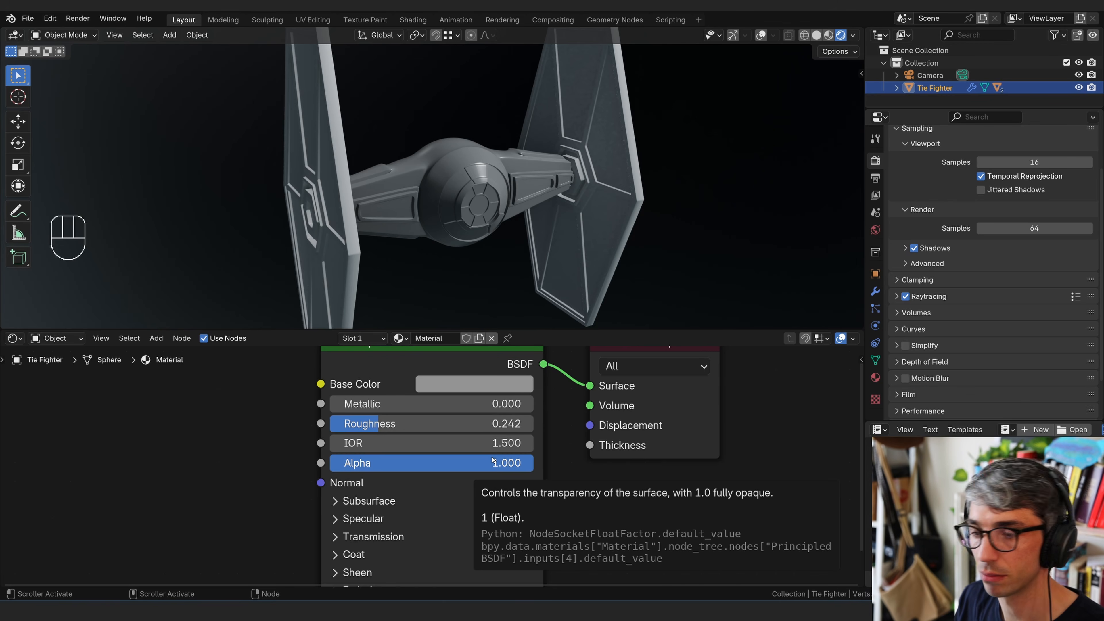
middle_drag(602, 529, 579, 545)
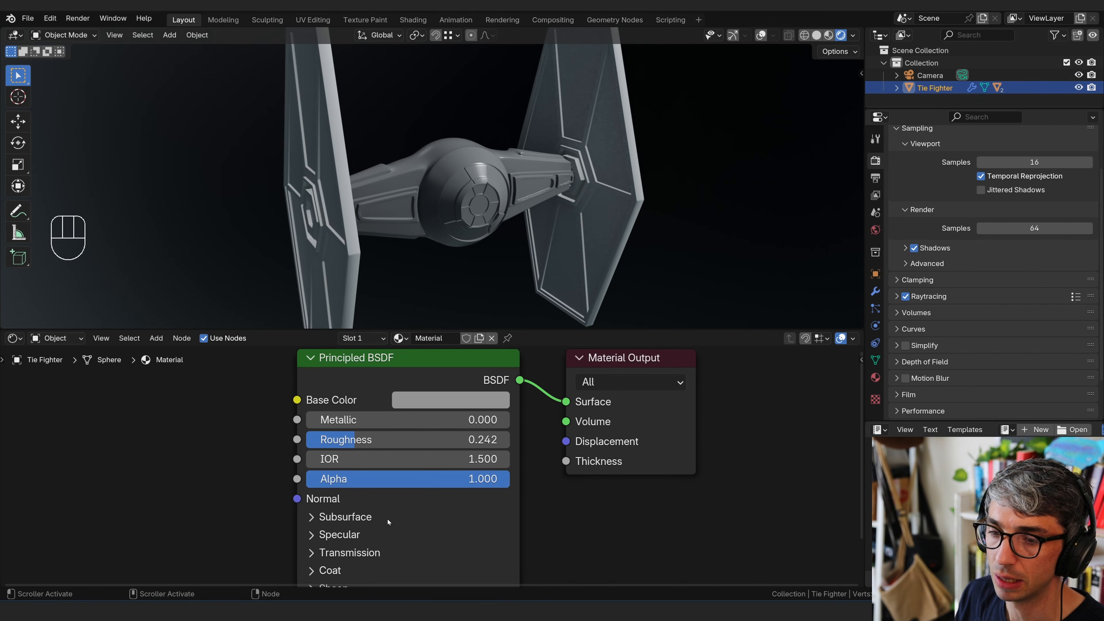
middle_drag(156, 518, 308, 523)
middle_drag(214, 518, 165, 506)
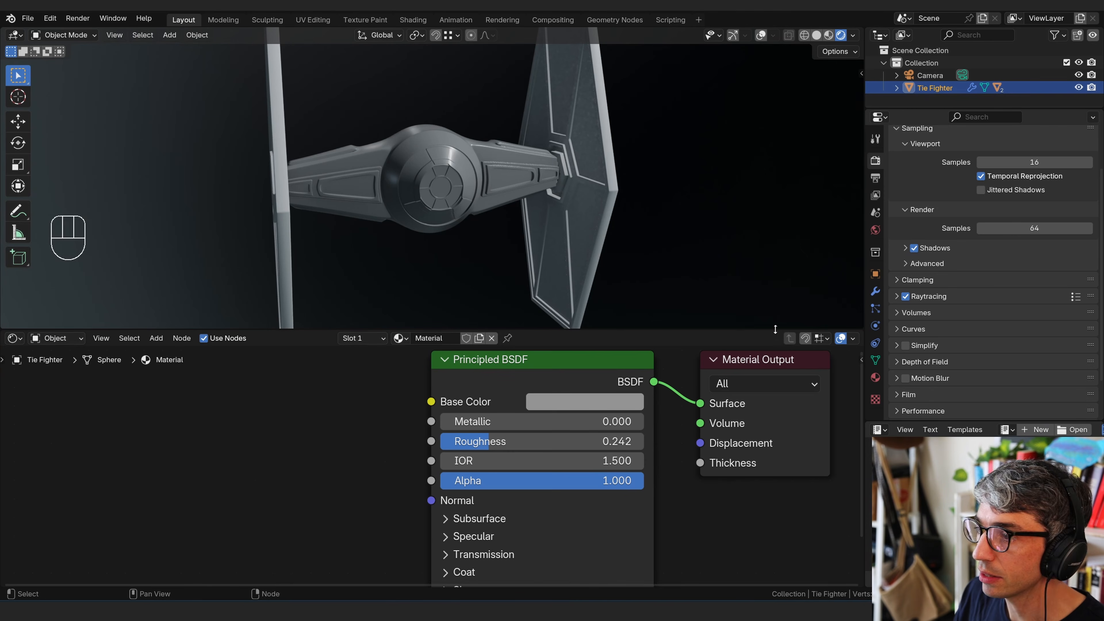
- Rename the body's material as Tie_base
double_click(443, 339)
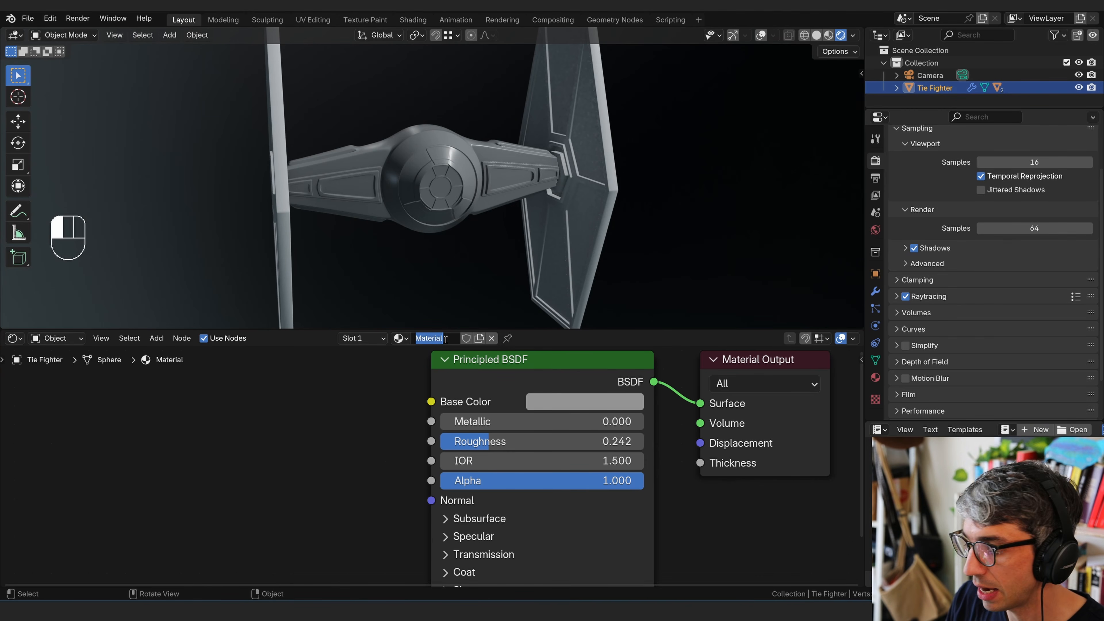
text(Ti)
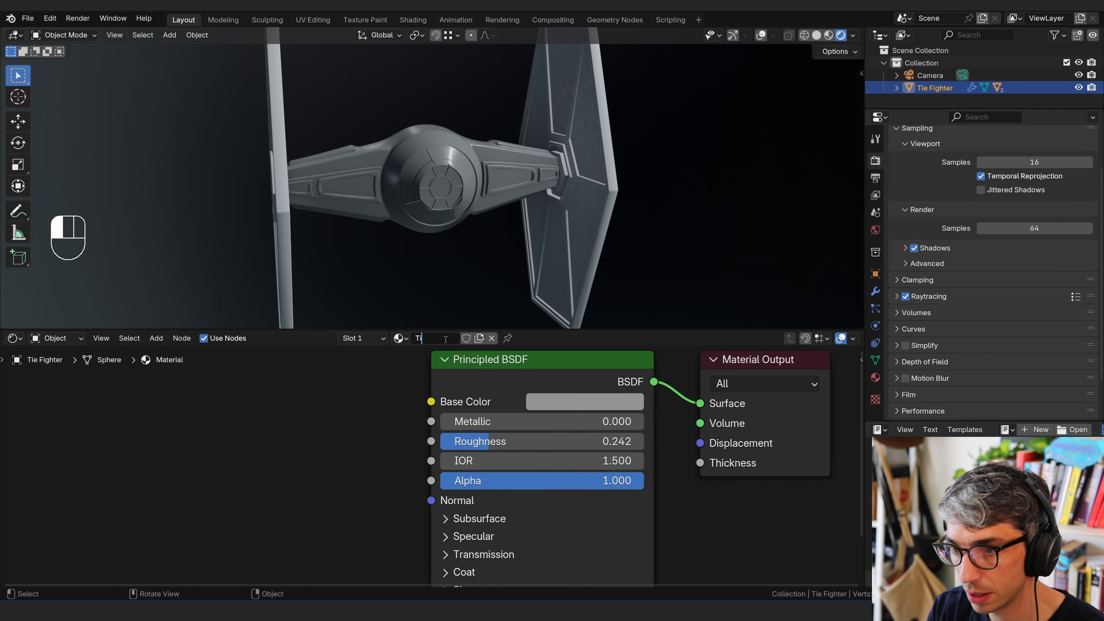
text(e_base)
key(Return)
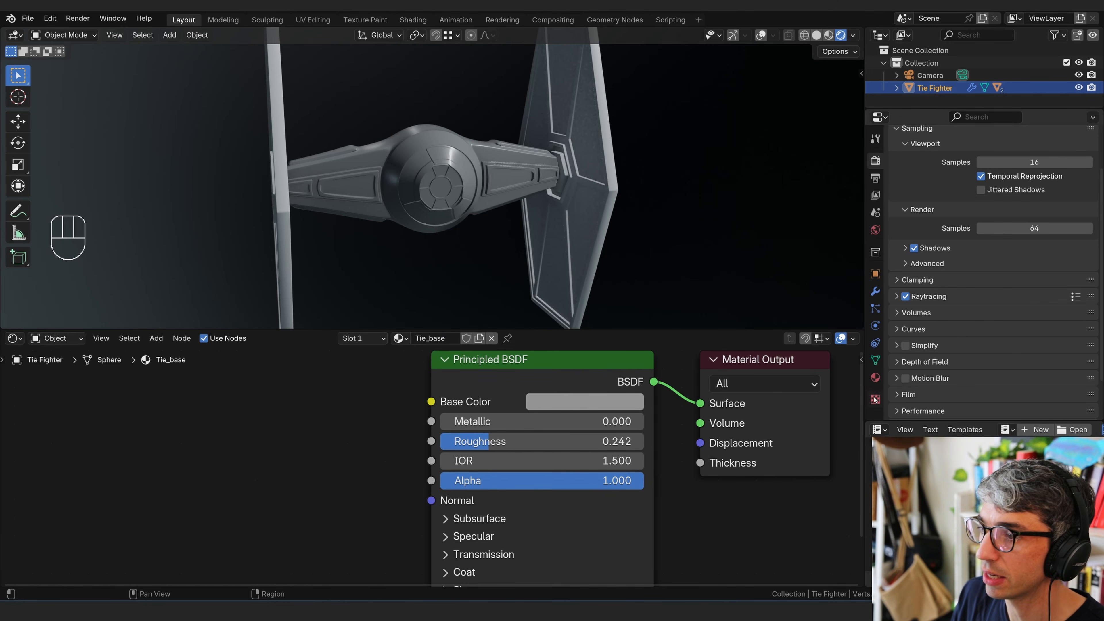
- Show the TIE fighter body's material slot list in the properties and turn on the viewport overlays
click(876, 377)
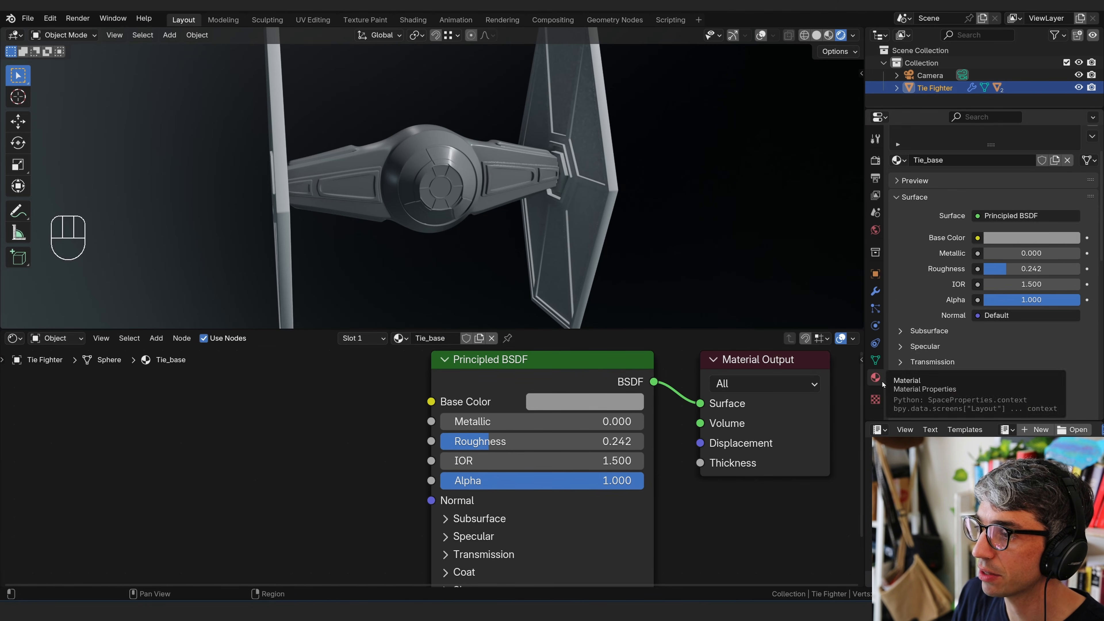
click(542, 197)
click(477, 165)
scroll(973, 196, up, 3)
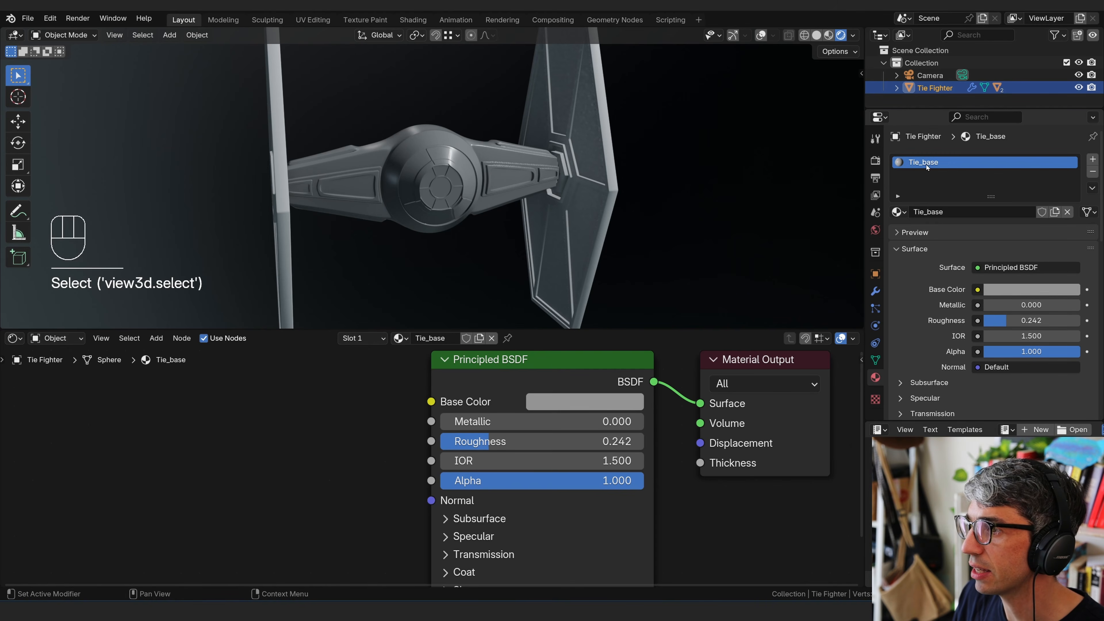
click(899, 212)
click(942, 231)
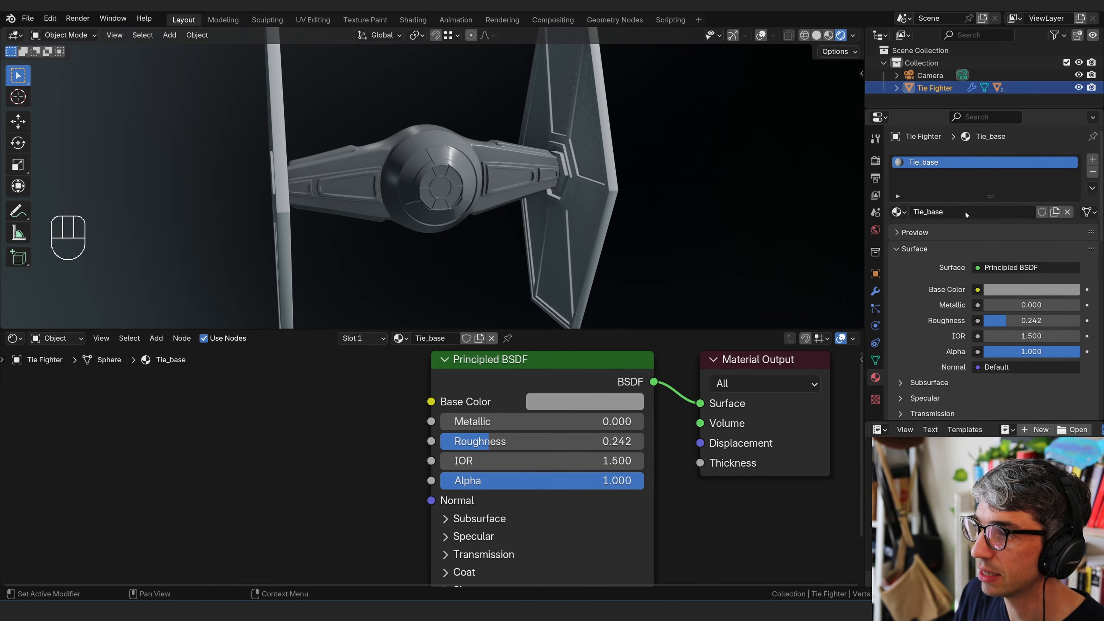
middle_drag(426, 229, 473, 230)
scroll(473, 229, up, 5)
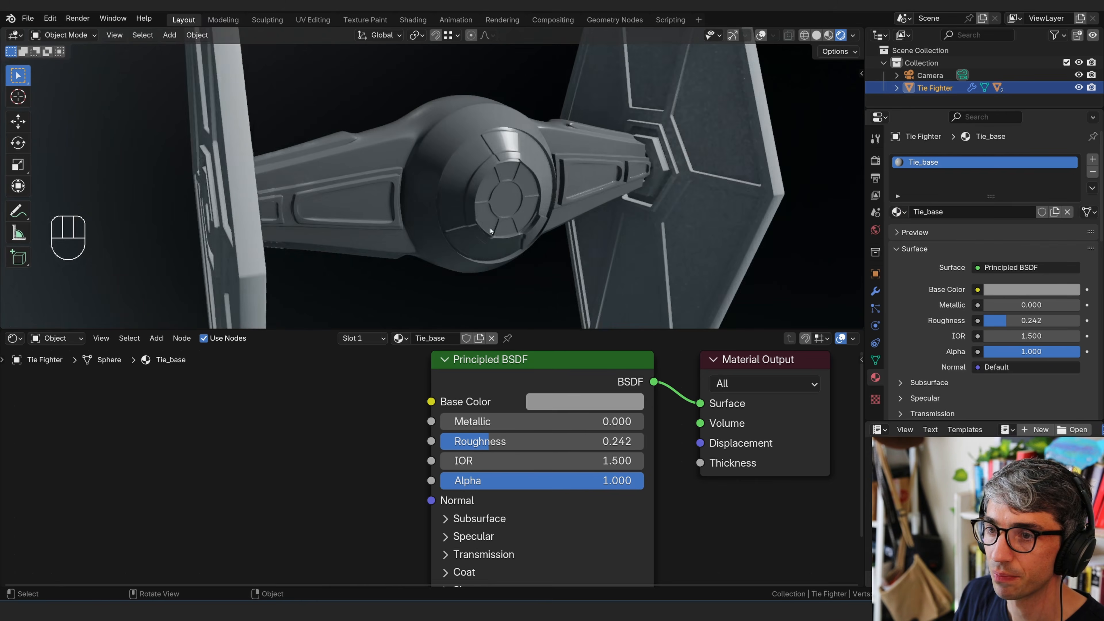
click(760, 34)
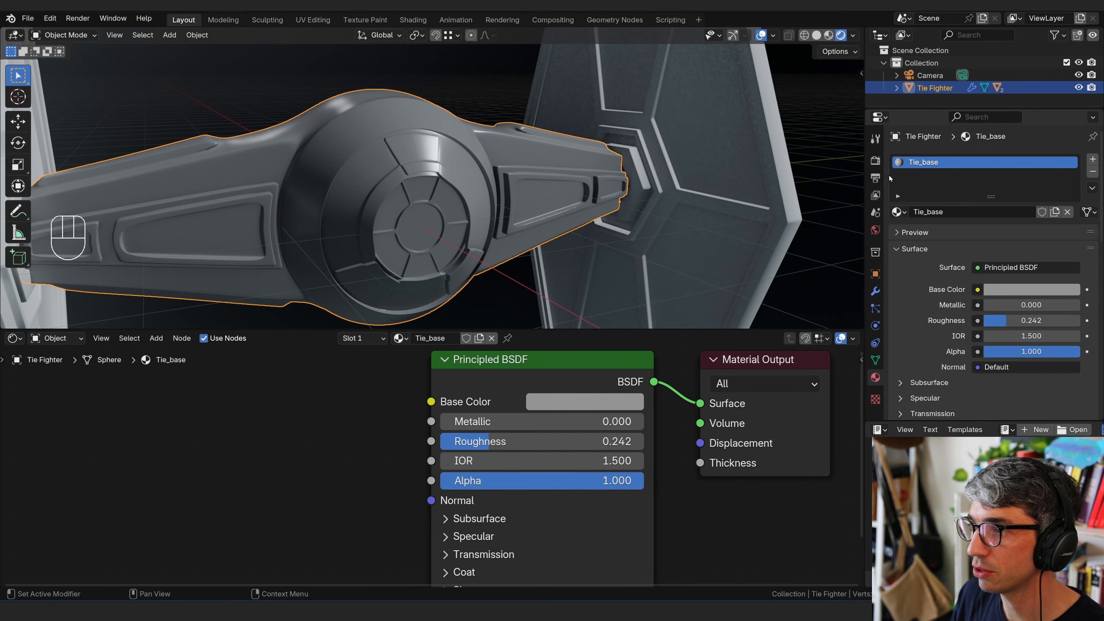
- Add a second material slot to the body with a new material and give it a red Base Color
click(1093, 160)
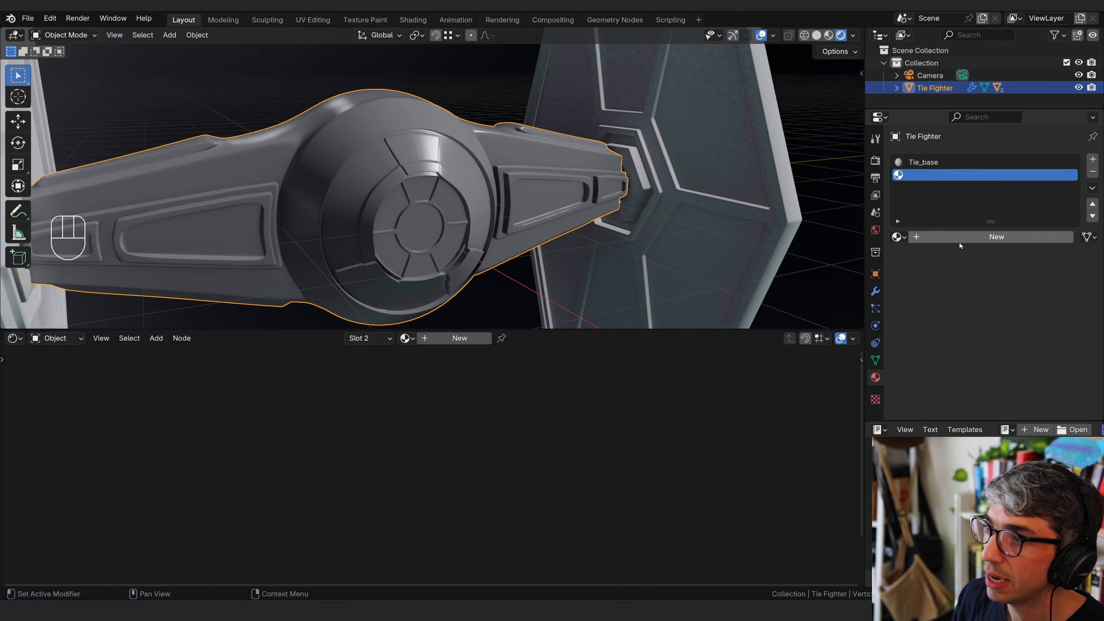
click(969, 238)
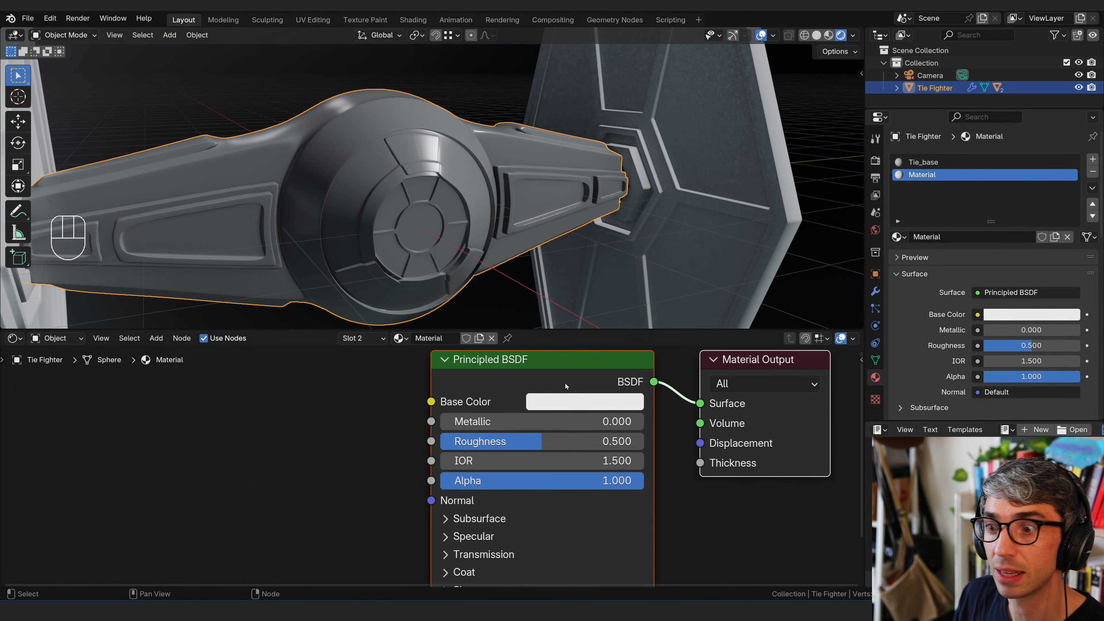
click(585, 401)
click(607, 257)
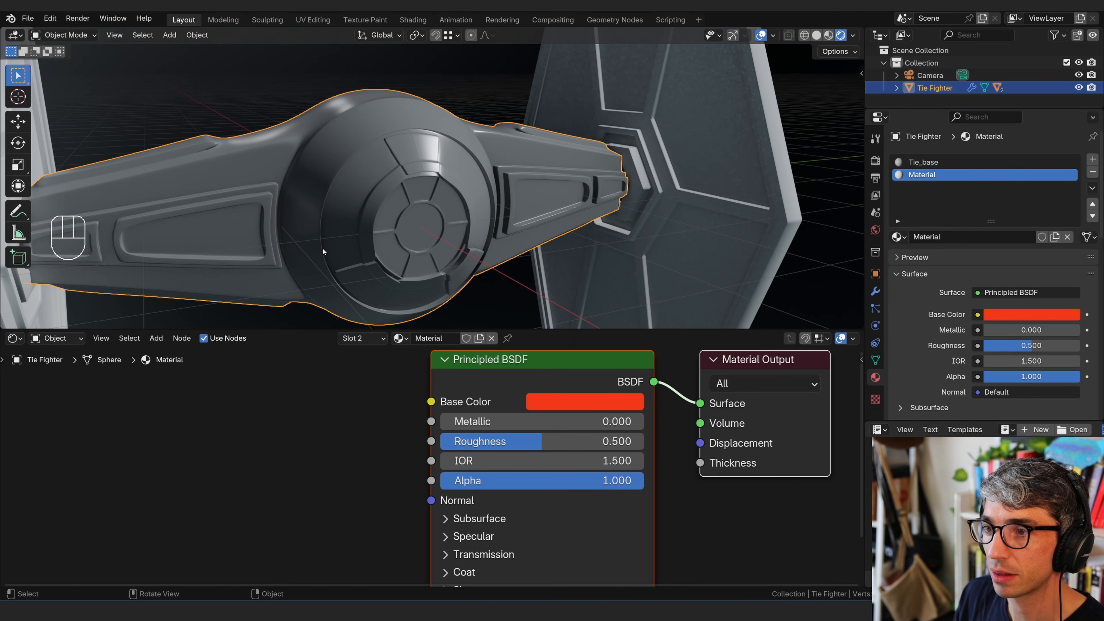
- Name the new red material Tie_window
click(959, 238)
text(Tie_)
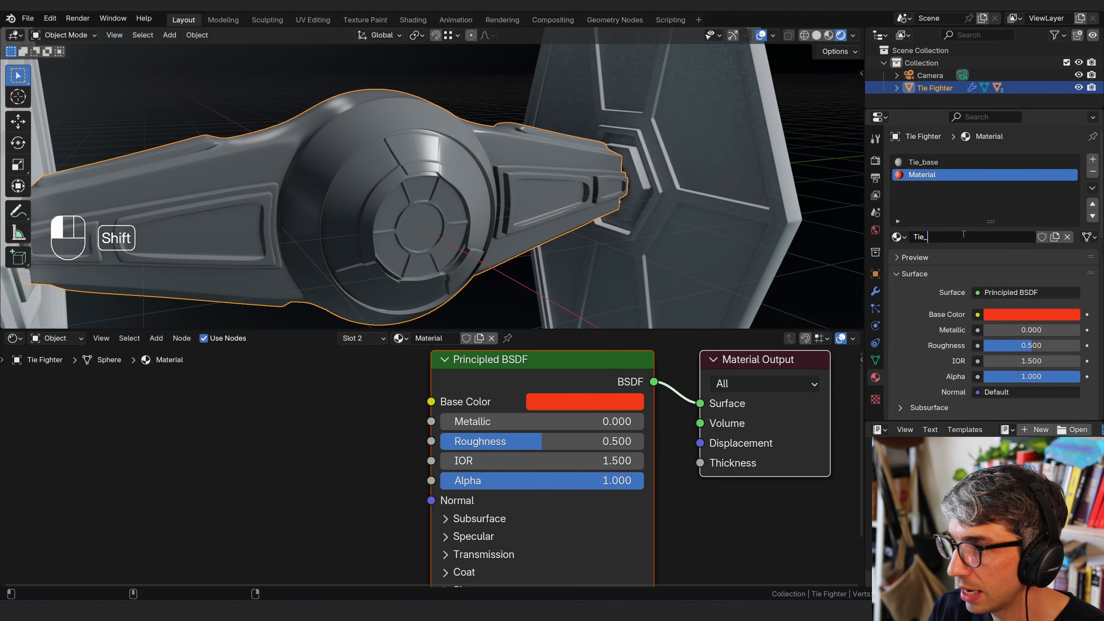
text(windo)
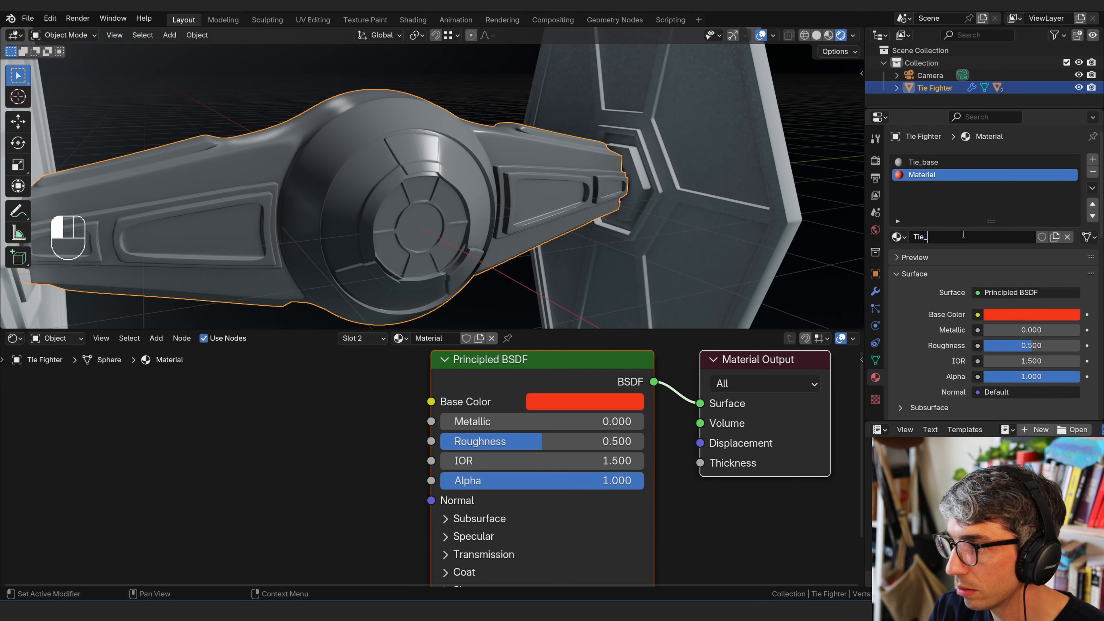
text(i)
key(BackSpace)
text(windo)
key(Return)
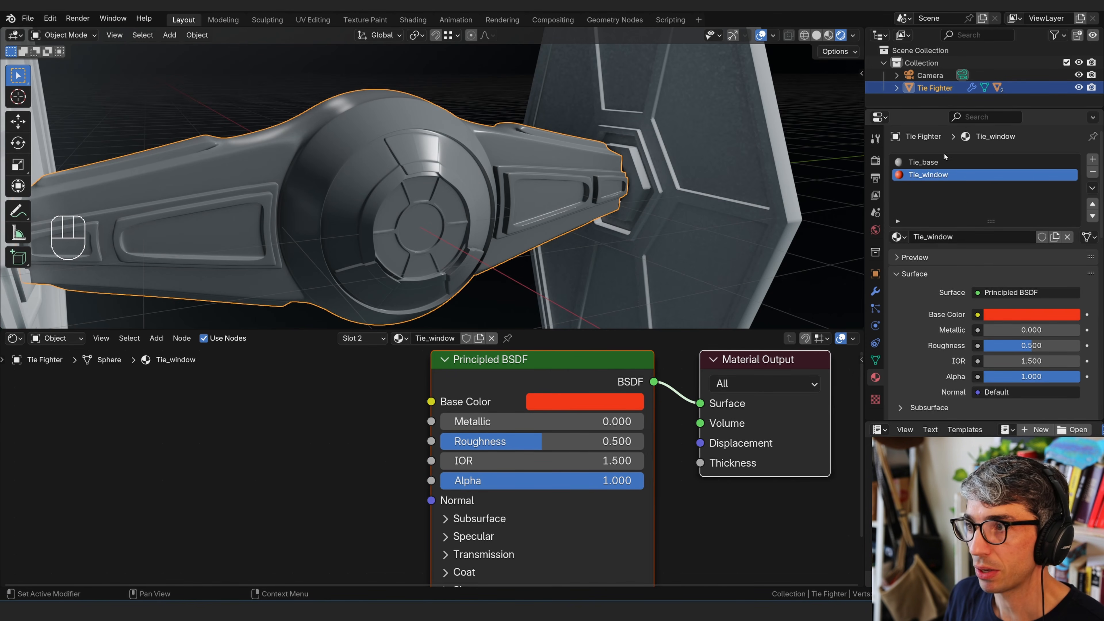
- In Edit Mode, select the cockpit's four central window faces, grow the selection once and assign Tie_window to them
click(934, 162)
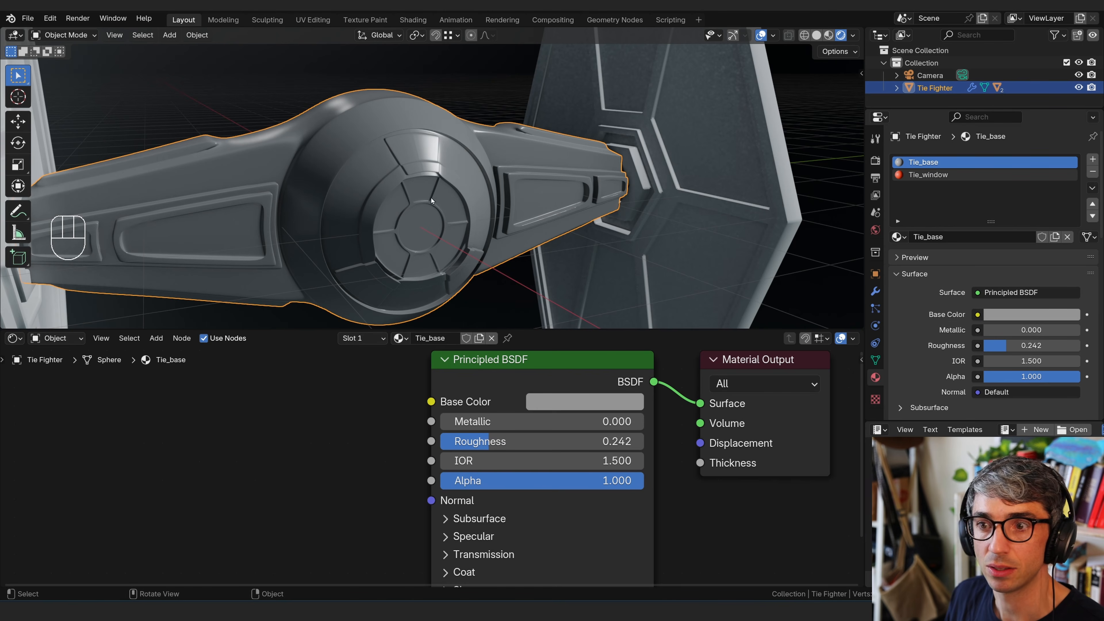
key(Tab)
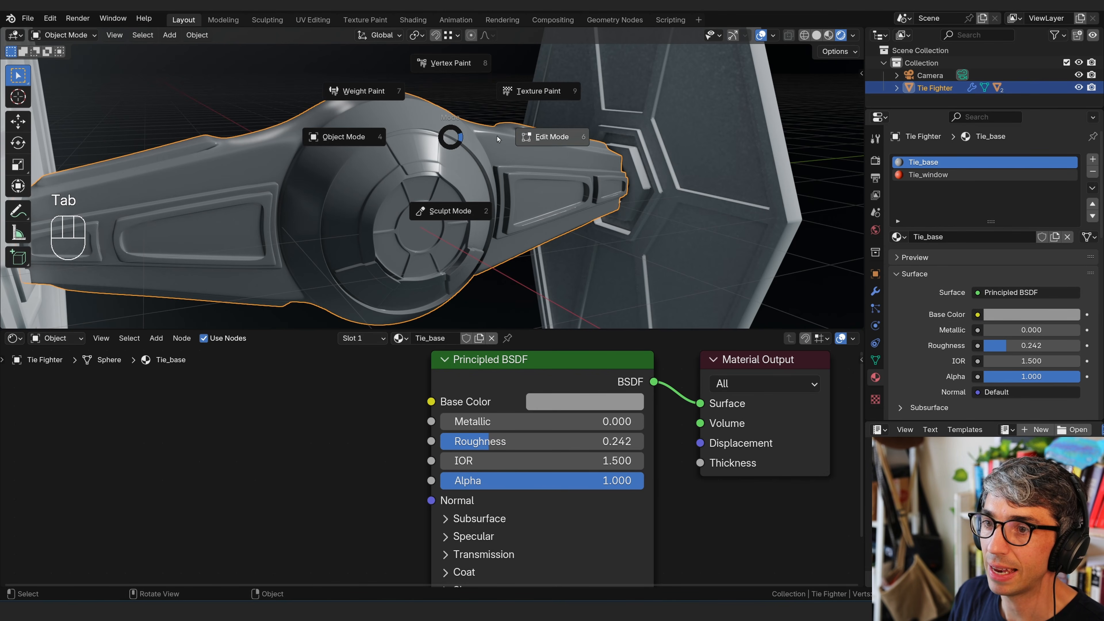
click(510, 136)
click(123, 35)
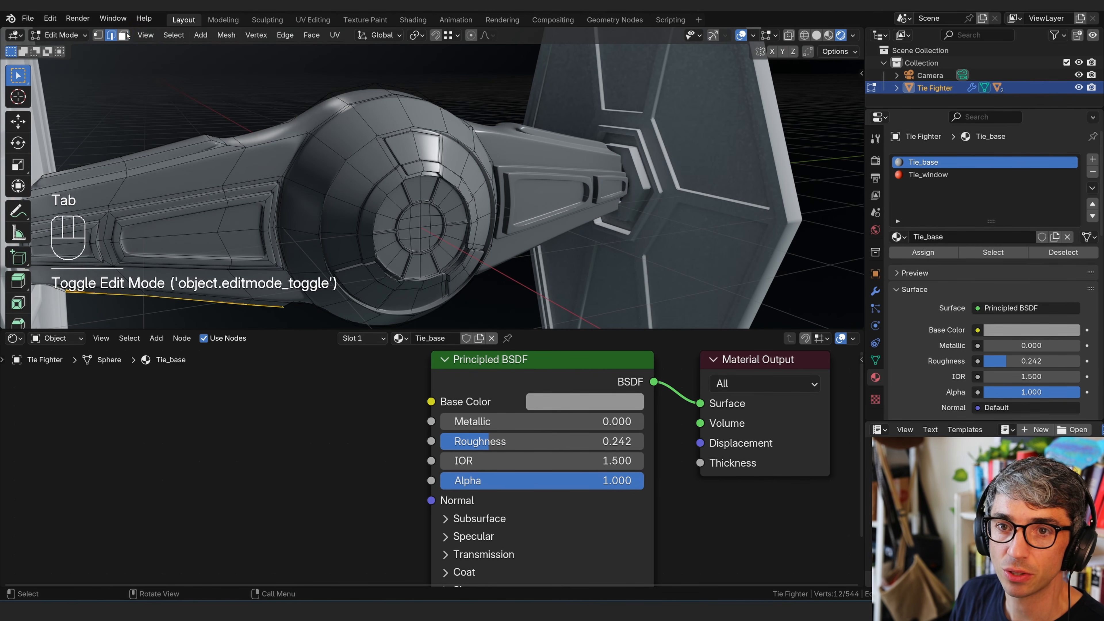
click(425, 231)
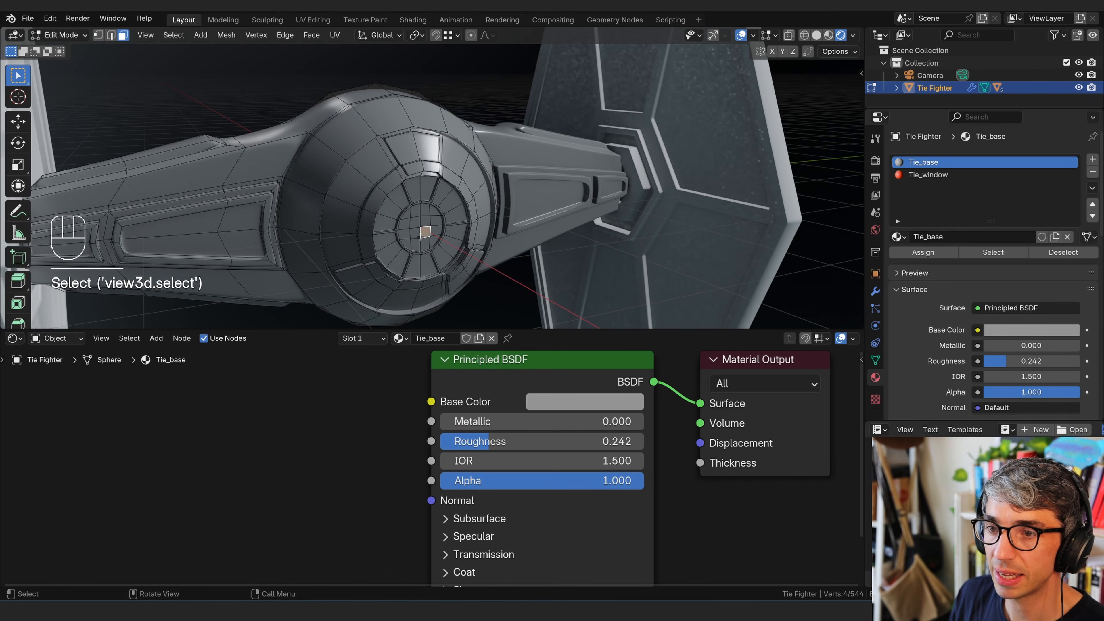
shift+click(416, 233)
shift+click(416, 222)
shift+click(423, 224)
key(ctrl)
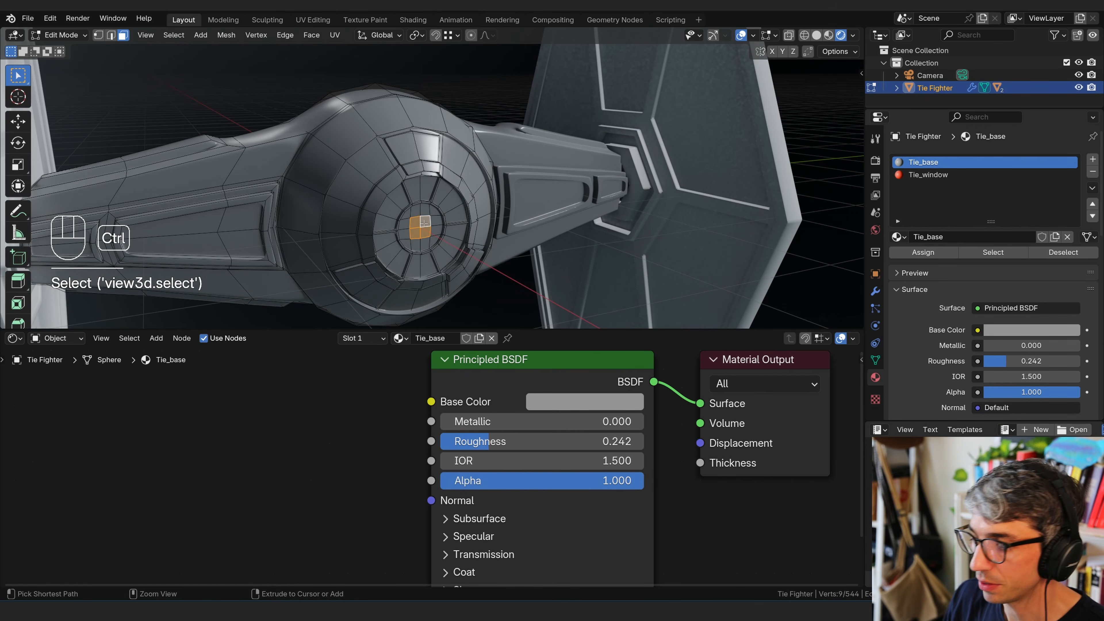
key(ctrl+KP_Add)
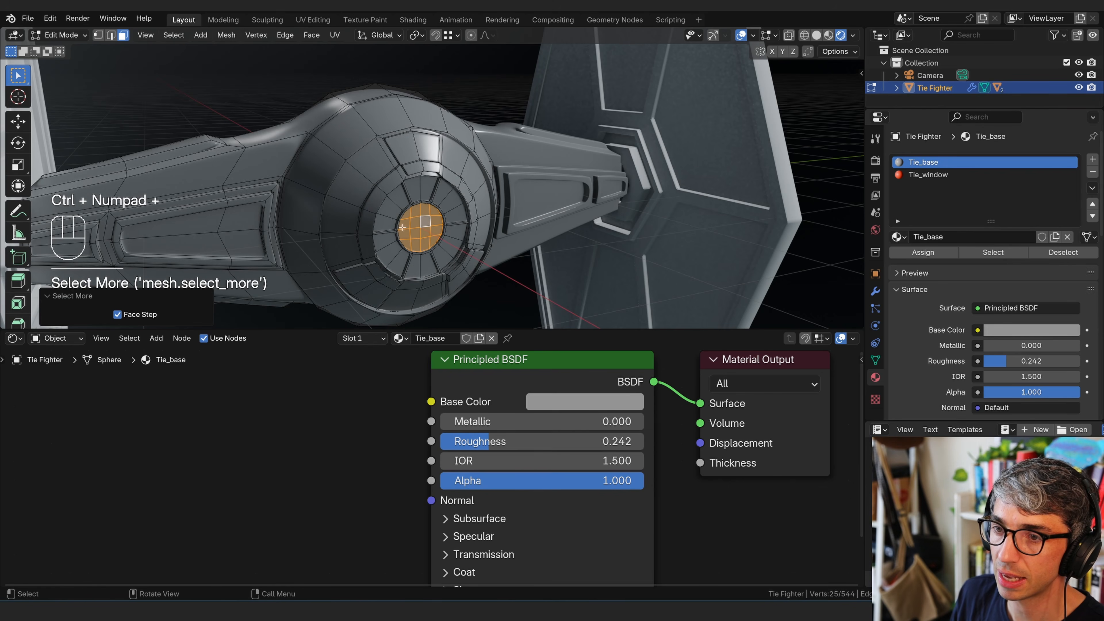
click(938, 175)
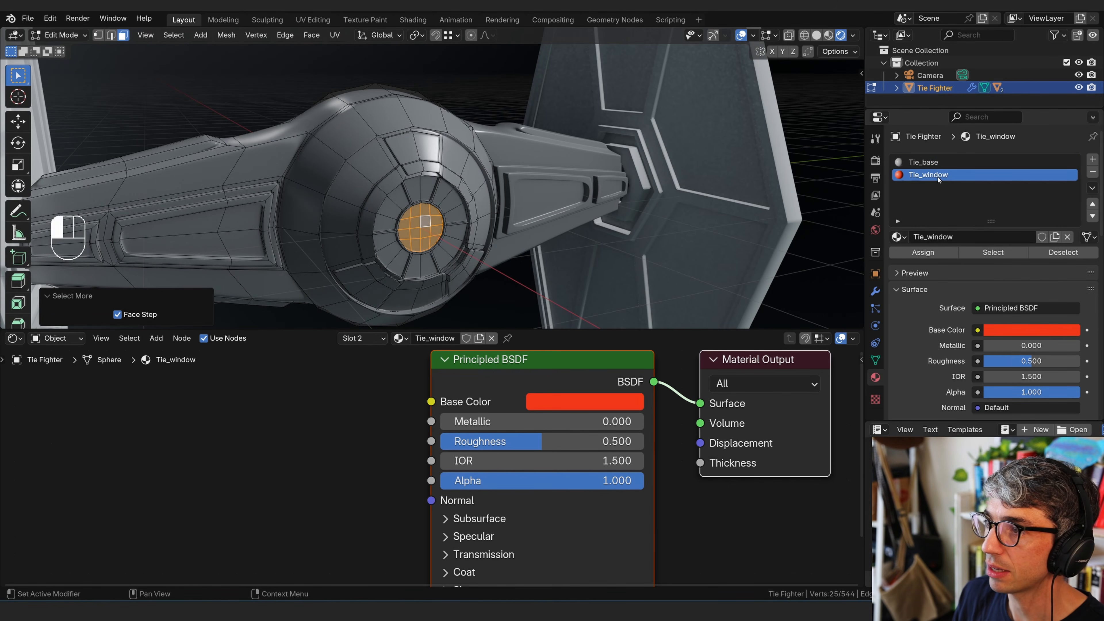
click(935, 255)
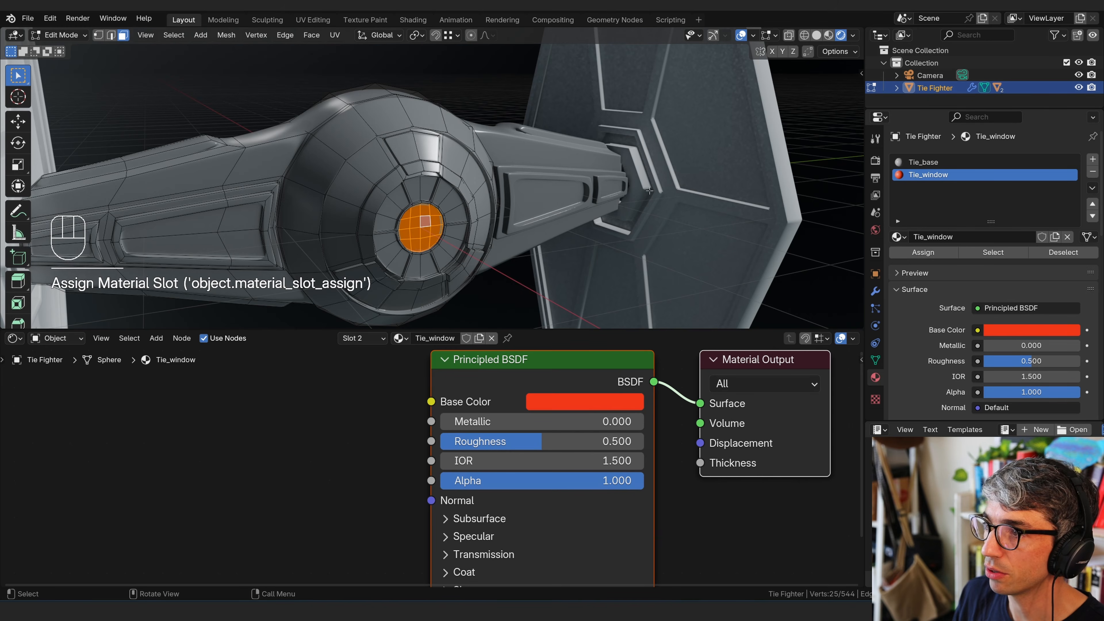
click(943, 164)
click(945, 176)
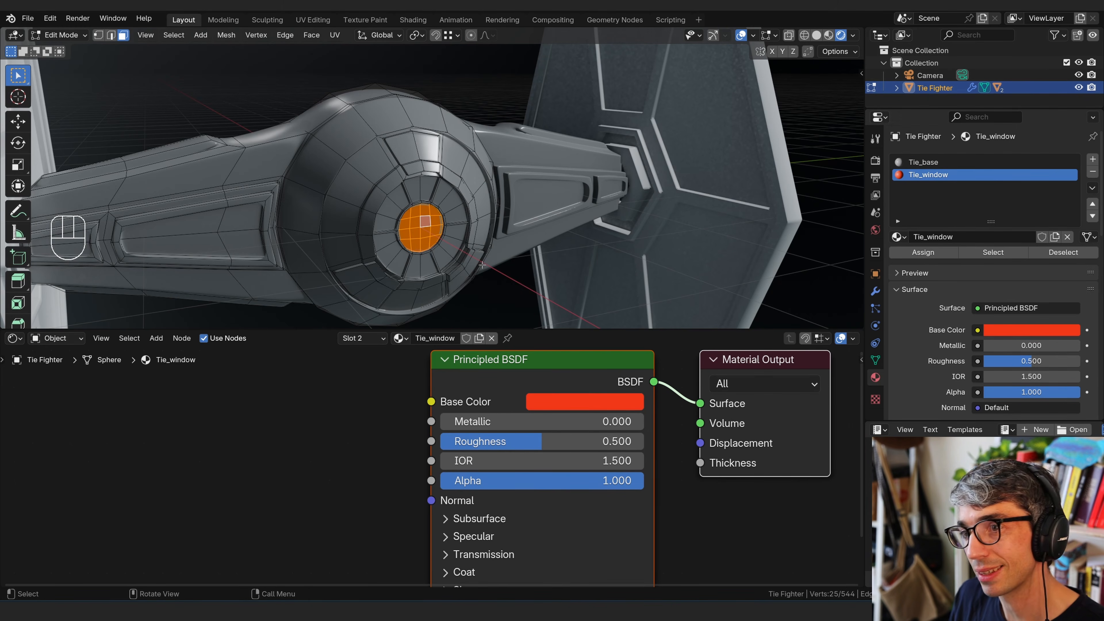
click(462, 236)
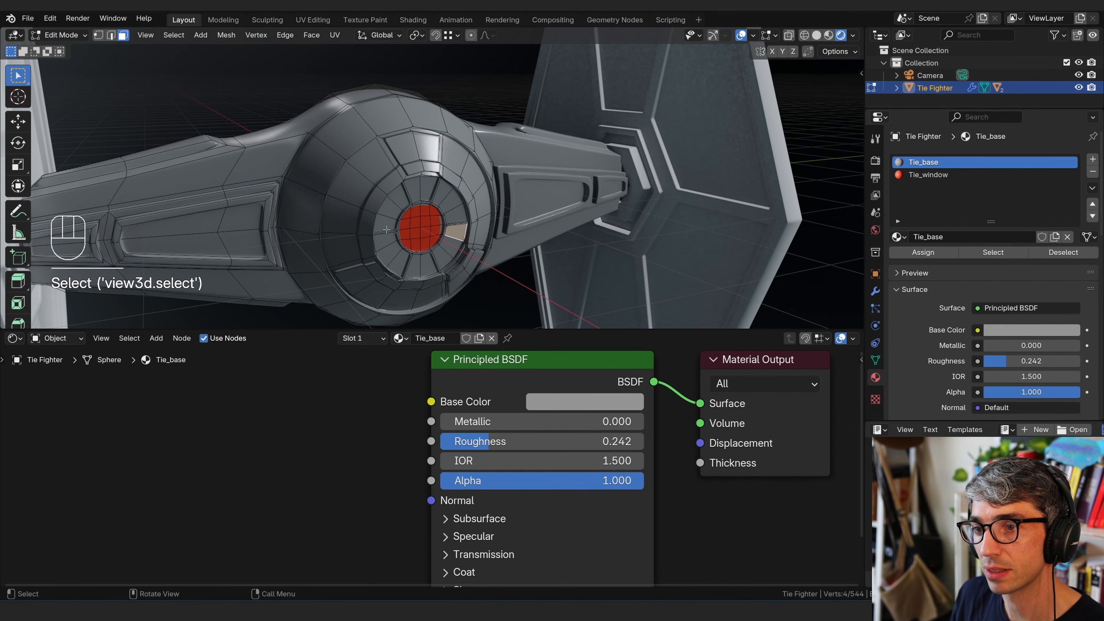
shift+click(440, 257)
ctrl+click(421, 265)
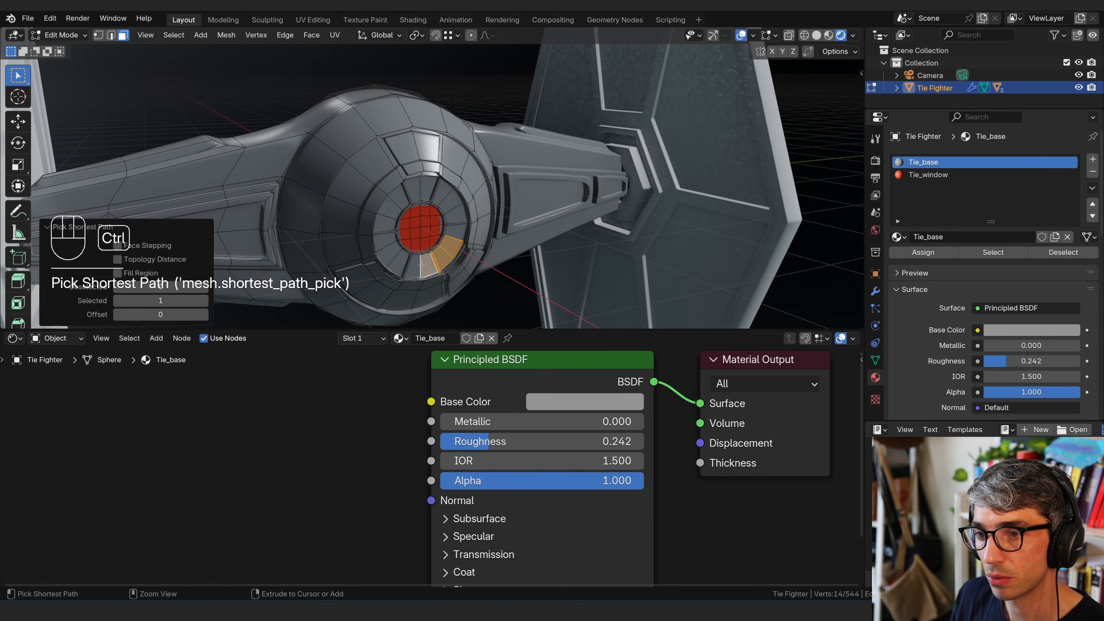
- Select the pane faces one by one in the ring around the cockpit's central window
click(415, 268)
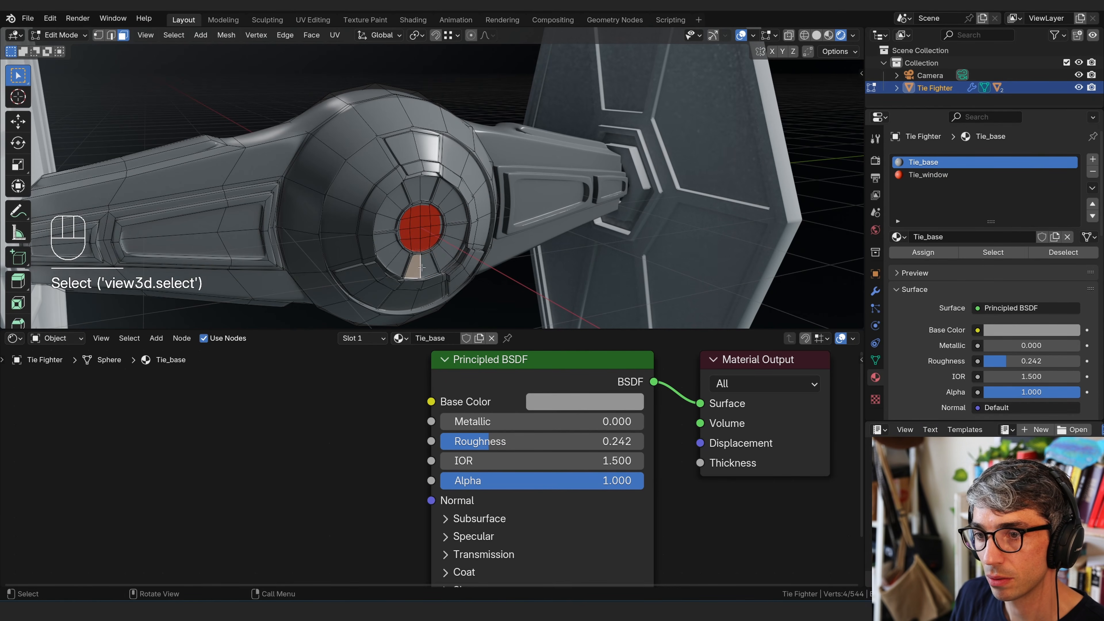
shift+click(452, 248)
shift+click(455, 232)
shift+click(458, 217)
shift+click(457, 203)
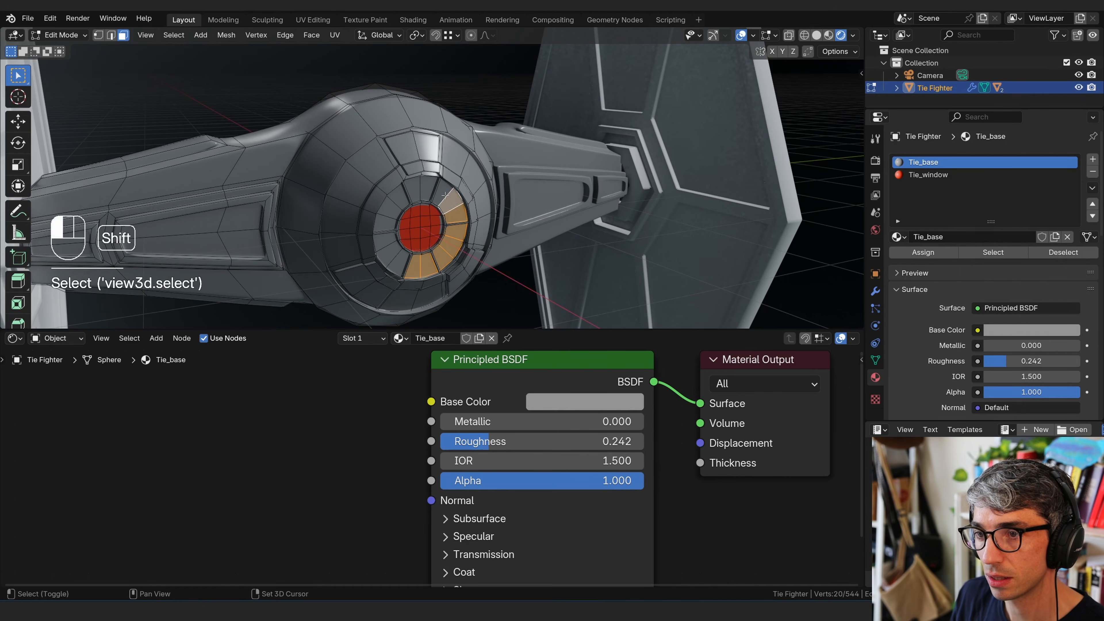
shift+click(448, 194)
shift+click(440, 188)
shift+click(428, 188)
shift+click(414, 192)
shift+click(399, 203)
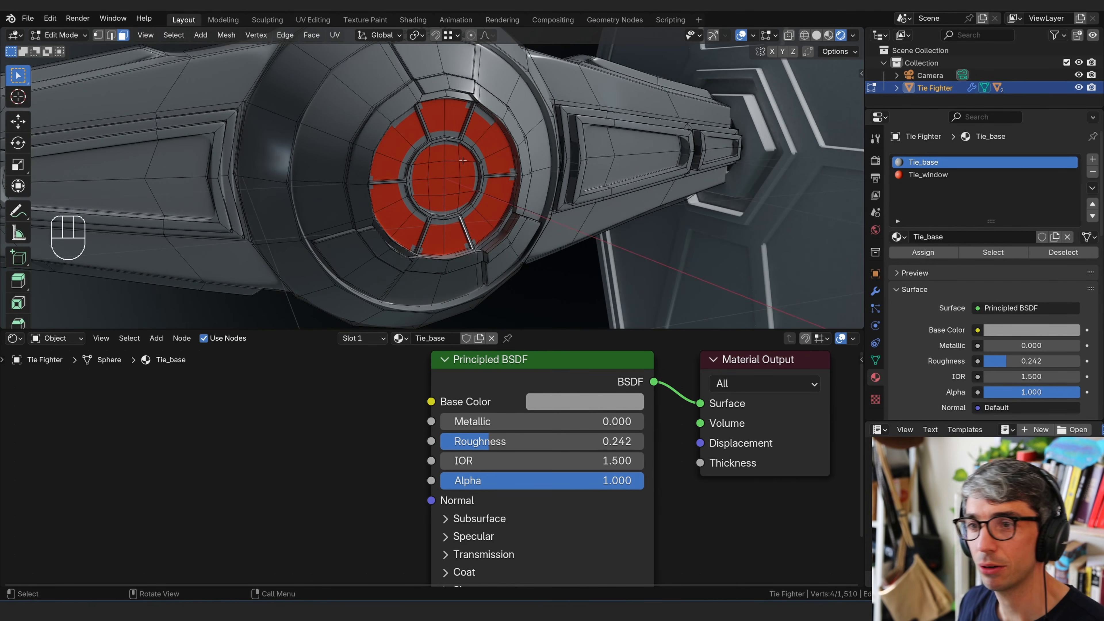
- Compare the edges of the red window material with the Subdivision modifier hidden and shown in the viewport
scroll(471, 161, up, 3)
shift+middle_drag(471, 161, 352, 115)
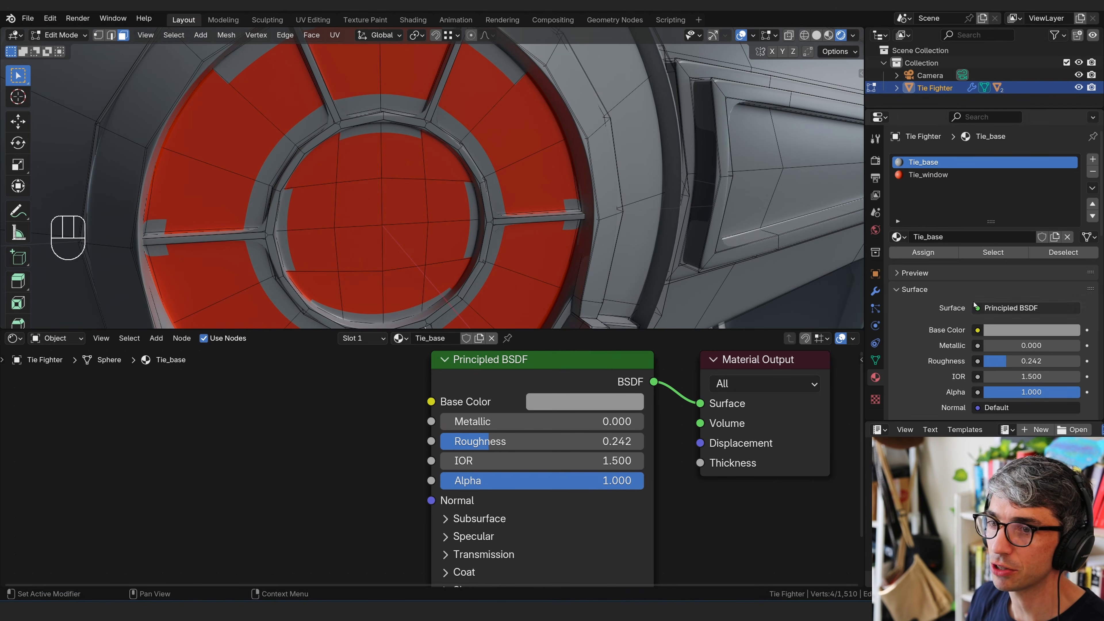
click(876, 290)
key(Tab)
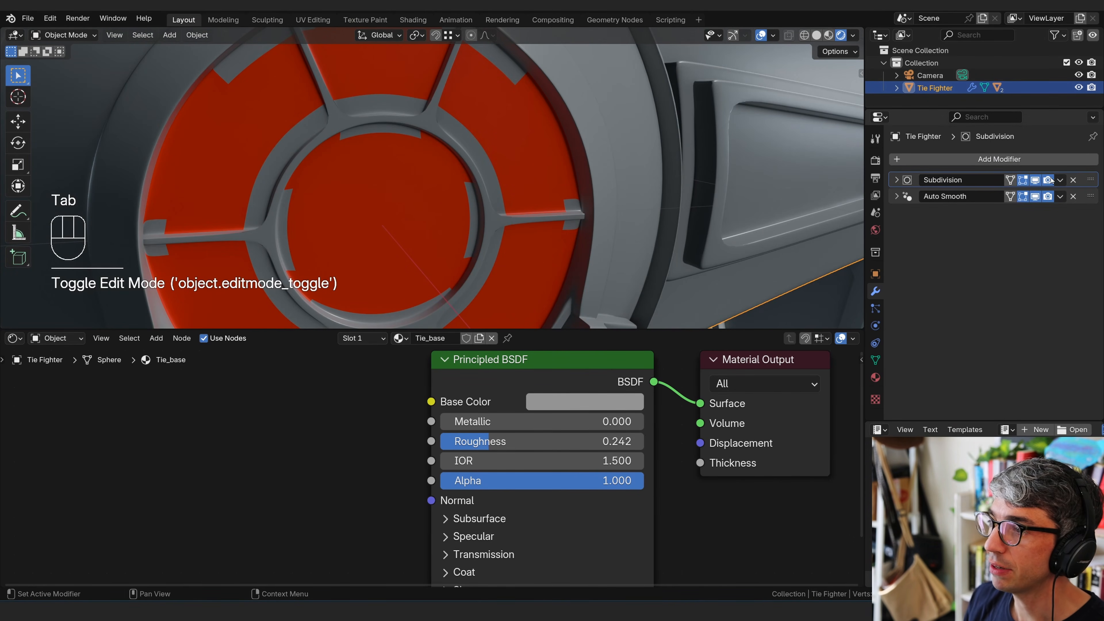
click(1035, 180)
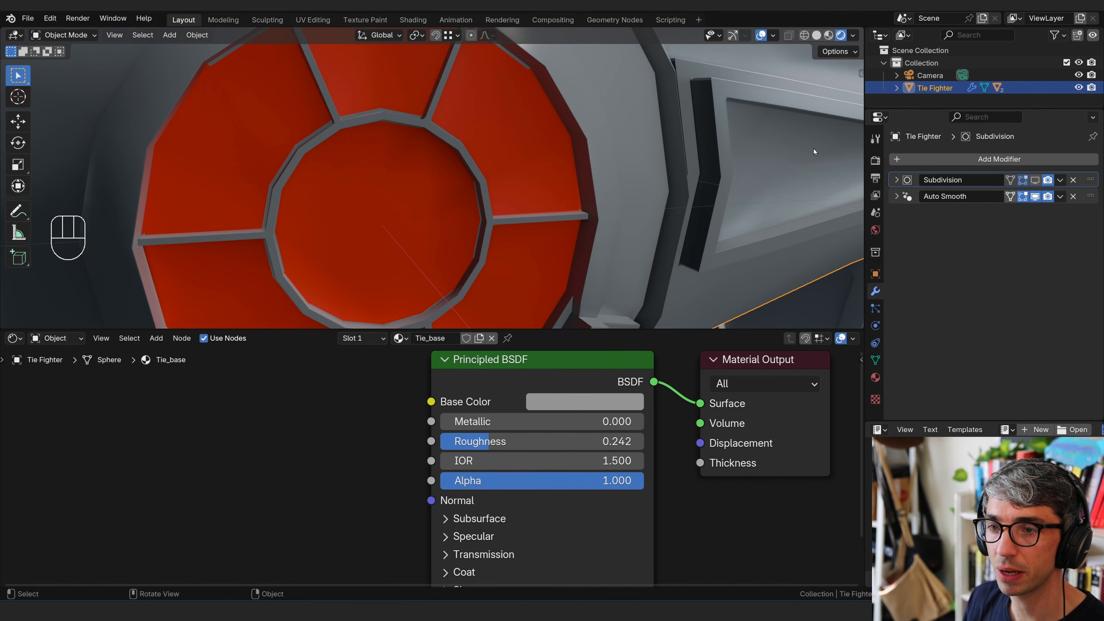
click(1036, 180)
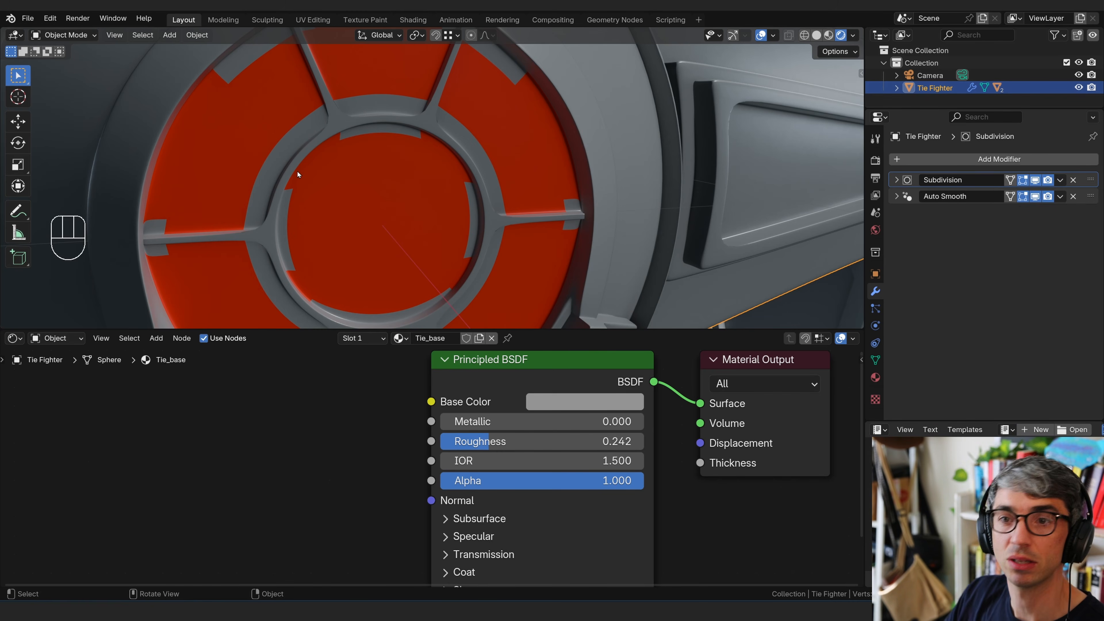
- In Edit Mode, select the four faces at the centre of the cockpit's round window, grow the selection twice and assign Tie_window
key(Tab)
click(405, 172)
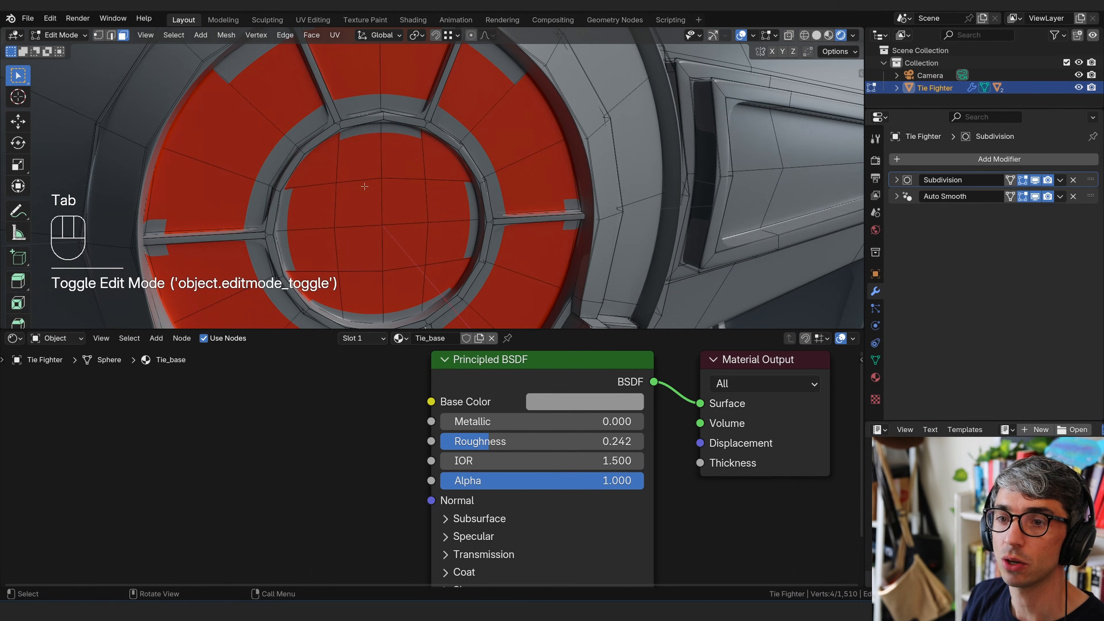
shift+middle_drag(396, 193, 355, 132)
click(348, 166)
shift+click(303, 166)
shift+click(302, 120)
shift+click(343, 129)
key(ctrl+KP_Add)
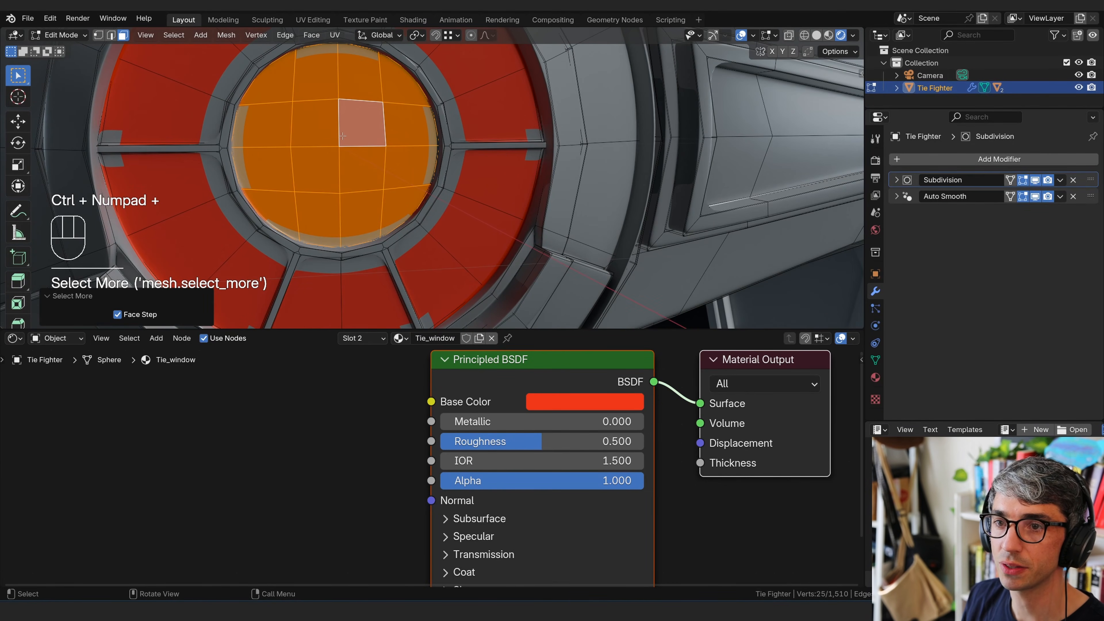
key(ctrl+KP_Add)
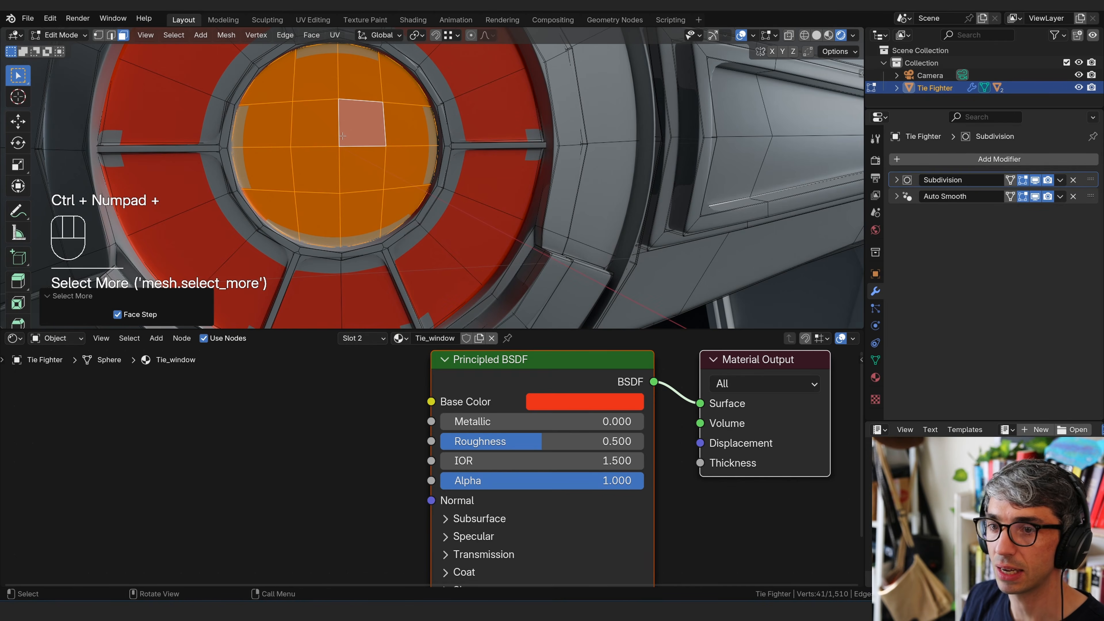
scroll(267, 105, down, 3)
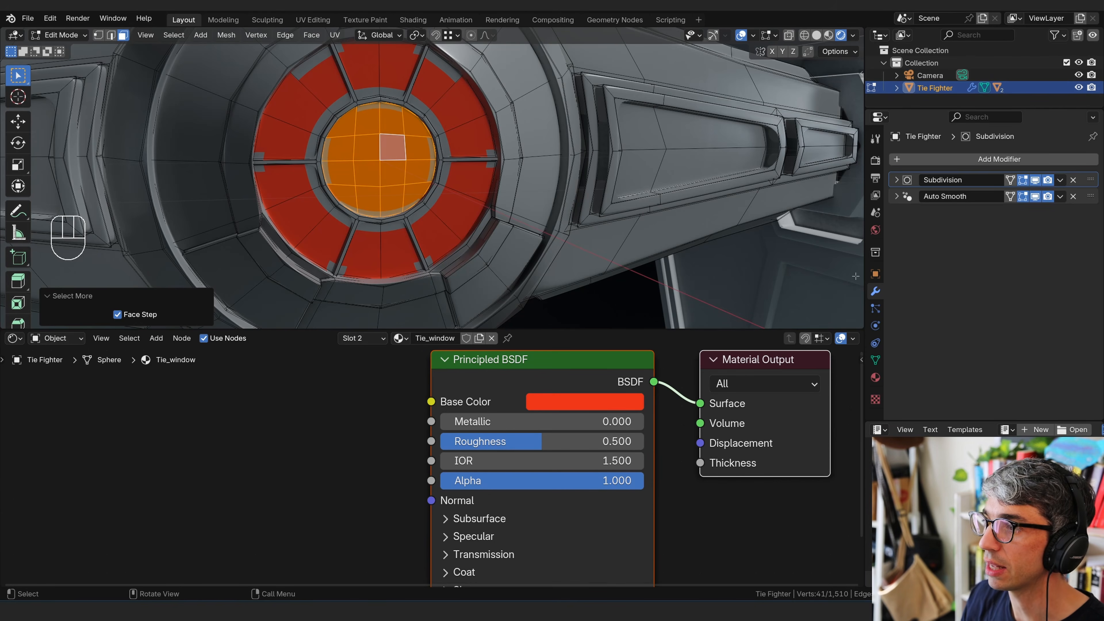
click(875, 377)
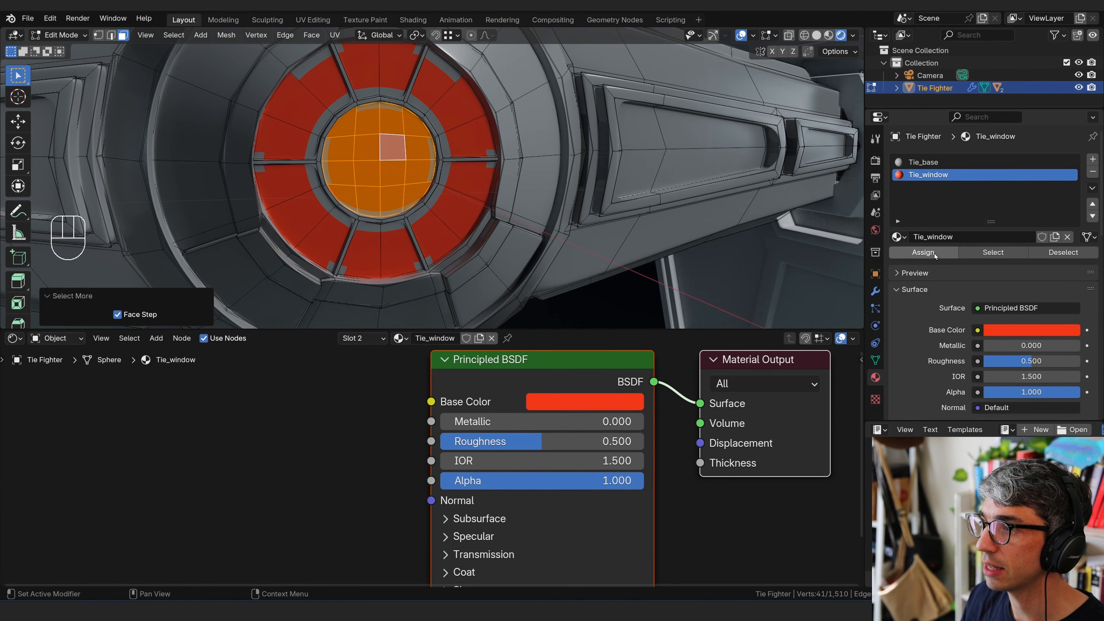
click(924, 252)
key(Tab)
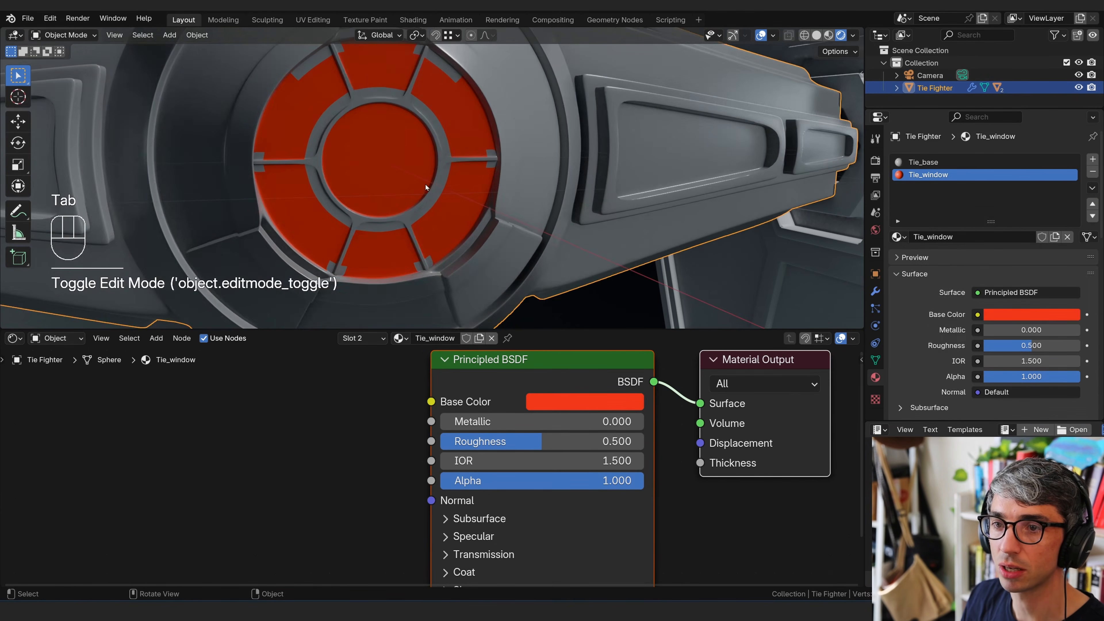
- Select all pane faces in the ring around the cockpit's central window, grow the selection once and assign Tie_window to them
middle_drag(426, 187, 406, 192)
key(Tab)
click(418, 225)
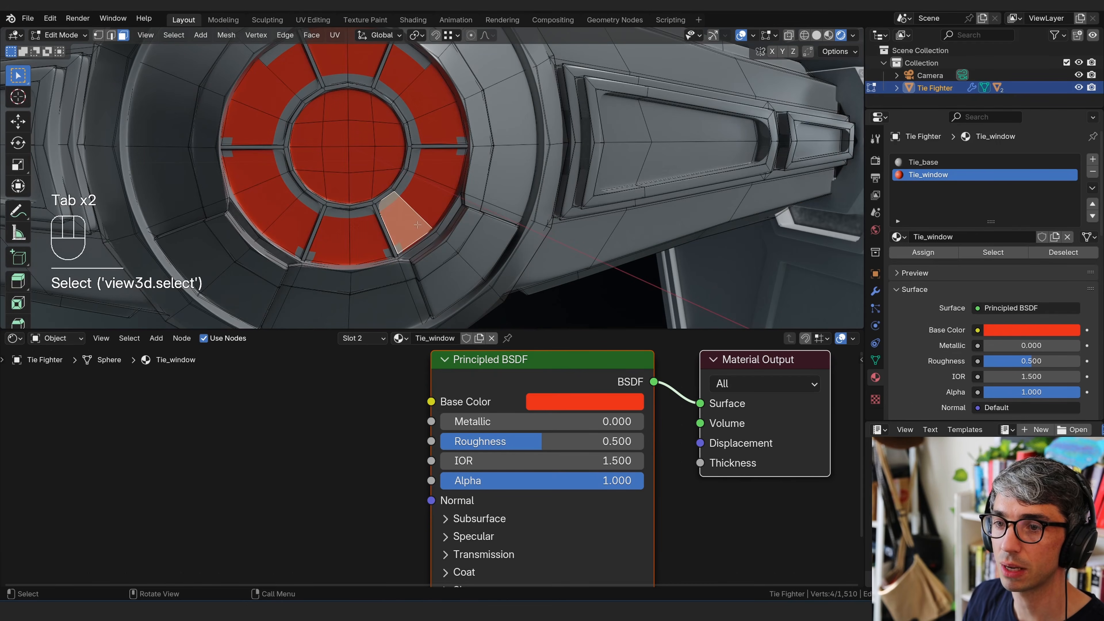
shift+click(429, 200)
shift+click(441, 170)
shift+click(441, 127)
shift+click(430, 93)
shift+click(401, 66)
shift+click(365, 59)
shift+click(331, 58)
shift+click(290, 66)
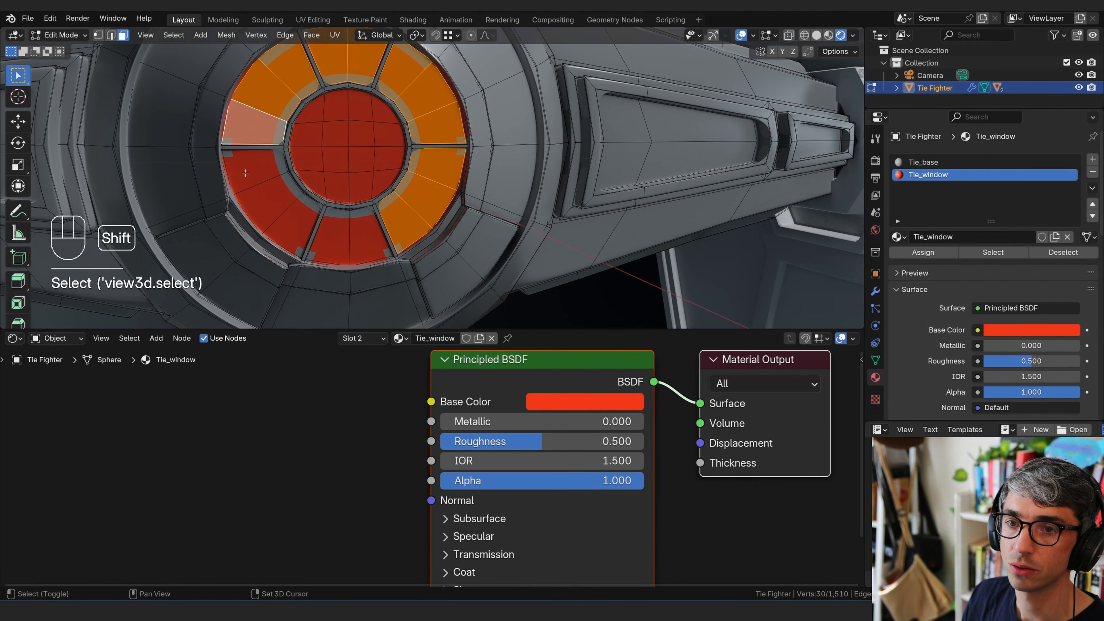
shift+click(245, 173)
shift+click(257, 210)
shift+click(289, 237)
shift+click(329, 242)
shift+click(375, 246)
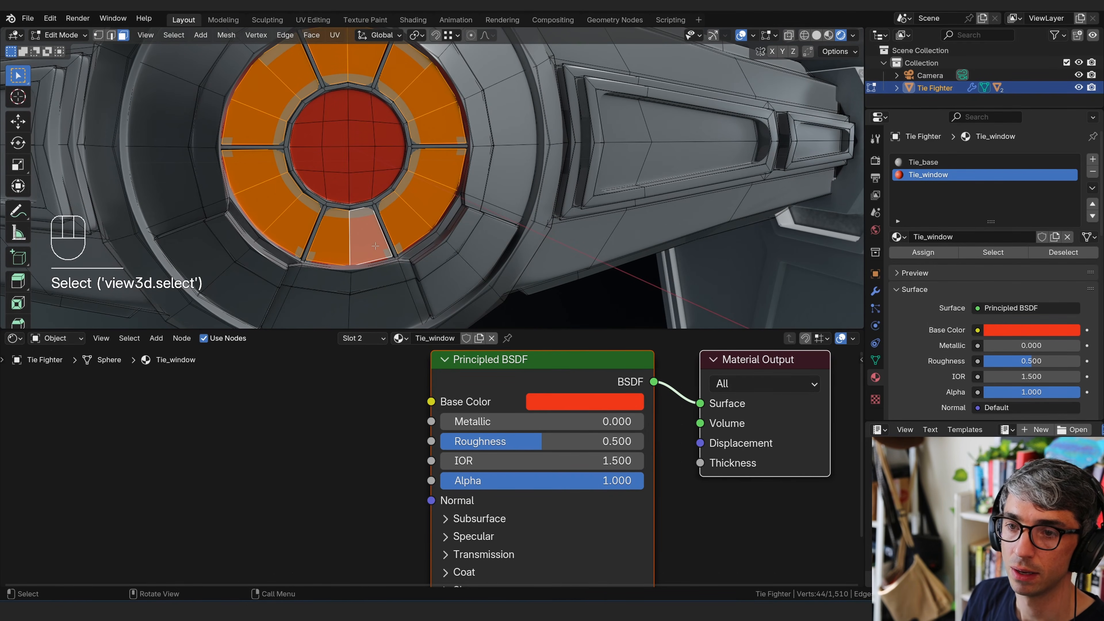
key(ctrl+KP_Add)
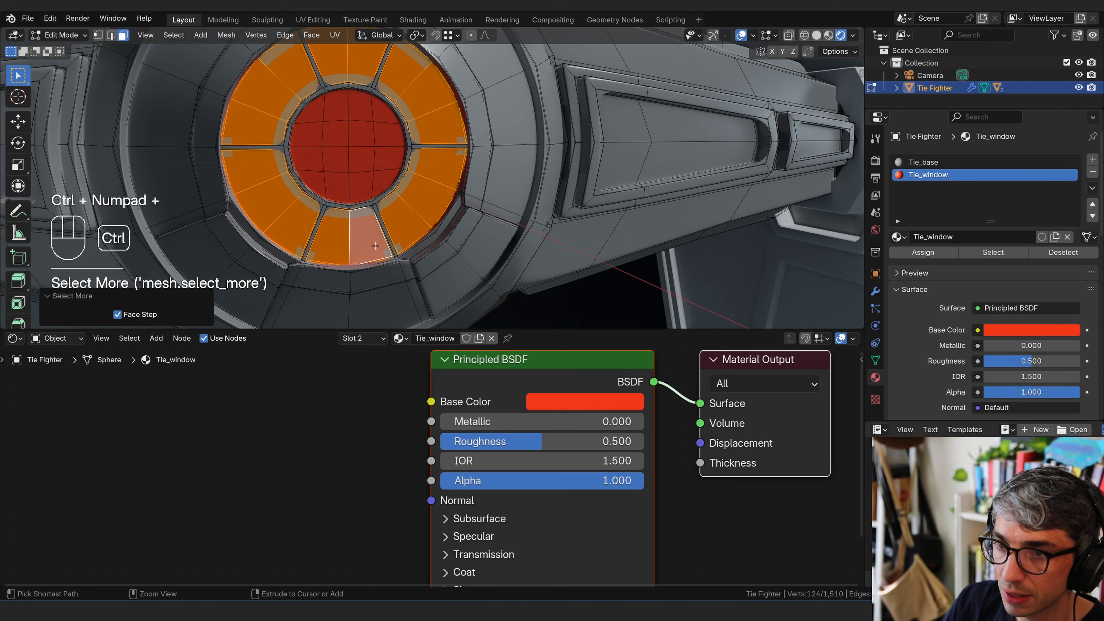
click(921, 254)
key(Tab)
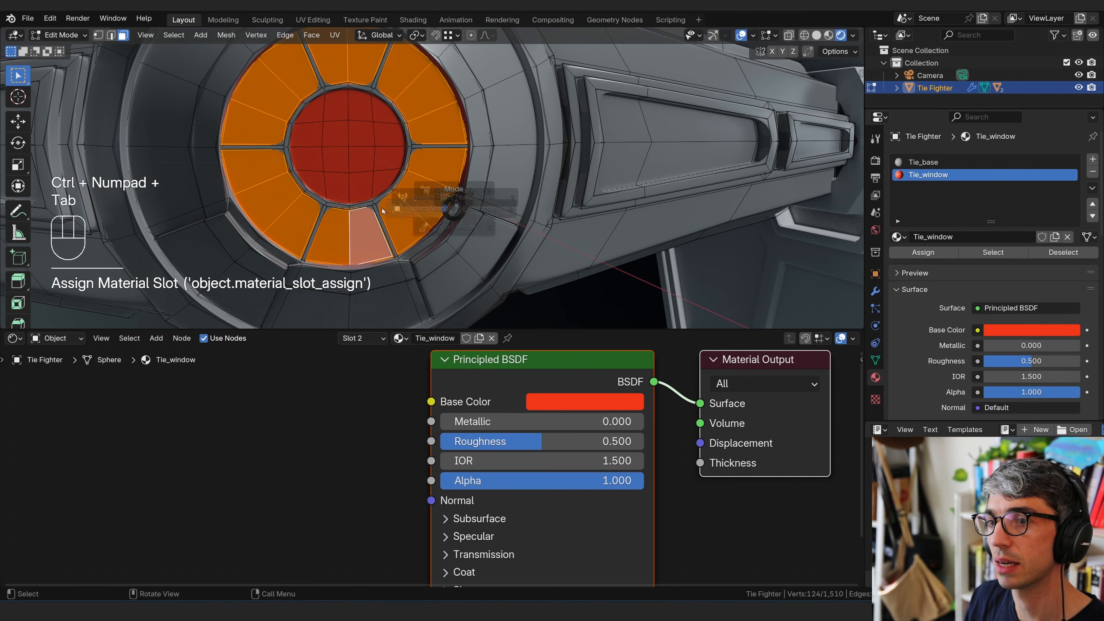
- Compare the RGB, HSV and Hex representations of the Tie_window base color
ctrl+middle_drag(448, 208, 499, 217)
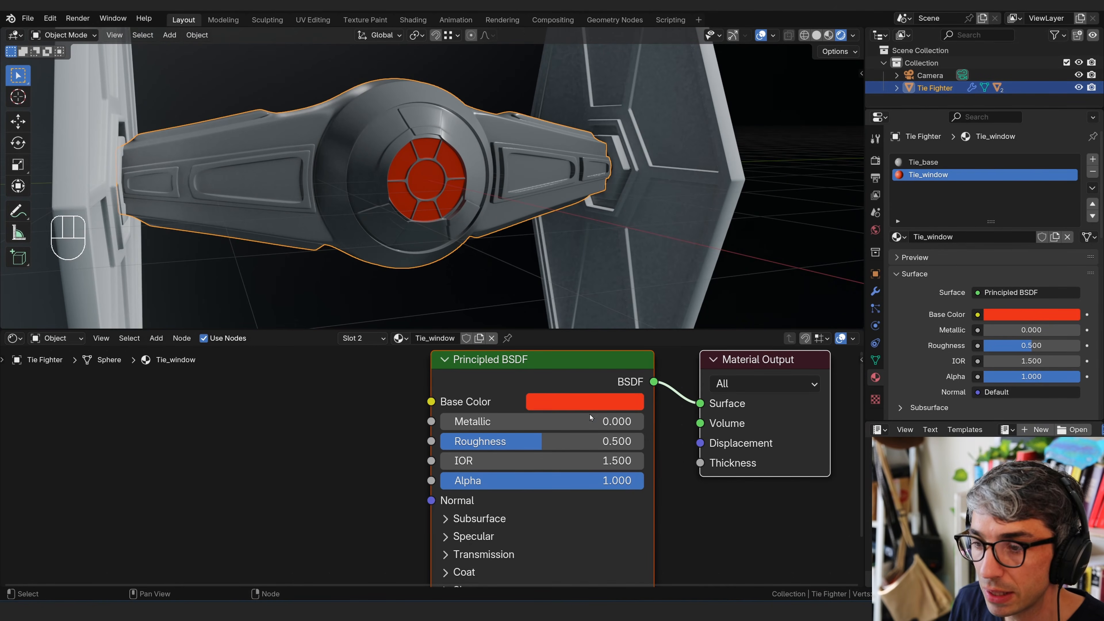
click(593, 404)
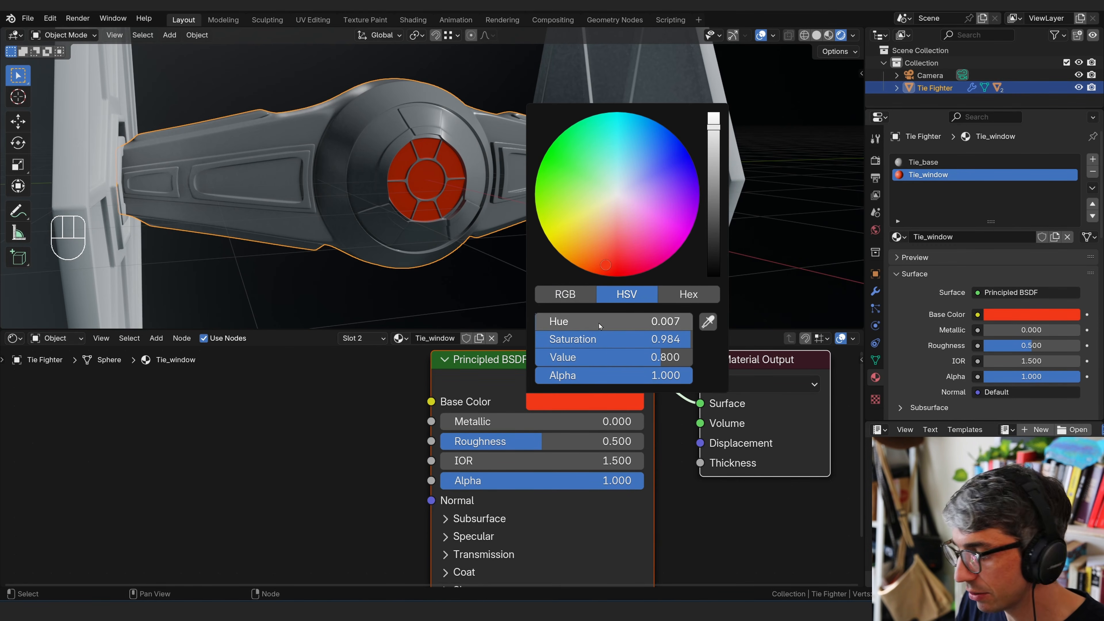
click(570, 299)
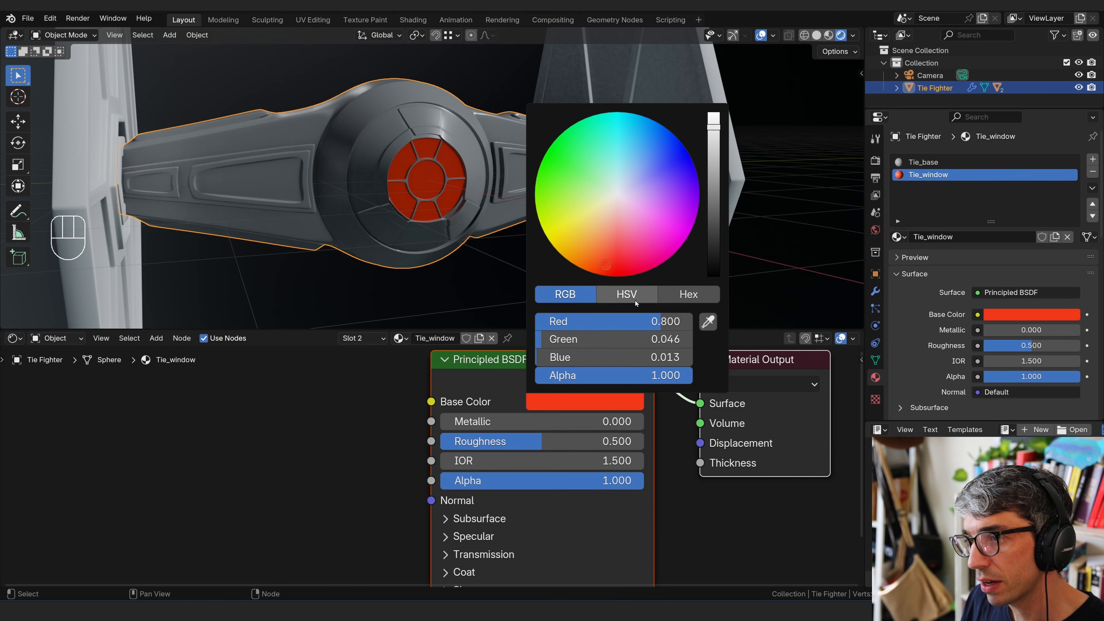
click(687, 296)
click(622, 299)
click(677, 300)
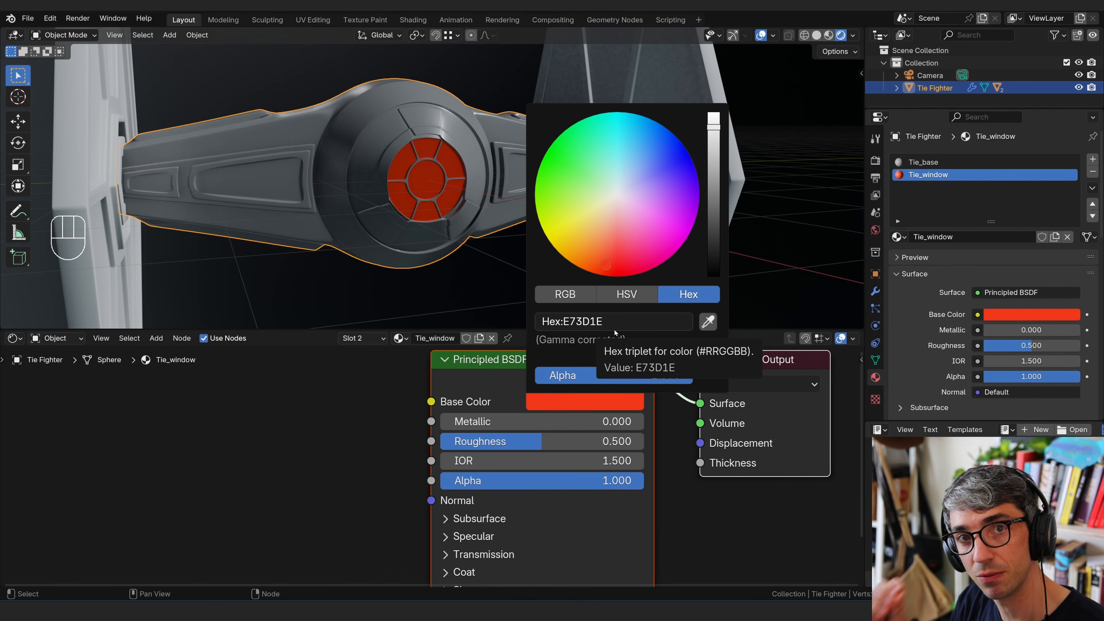
click(621, 301)
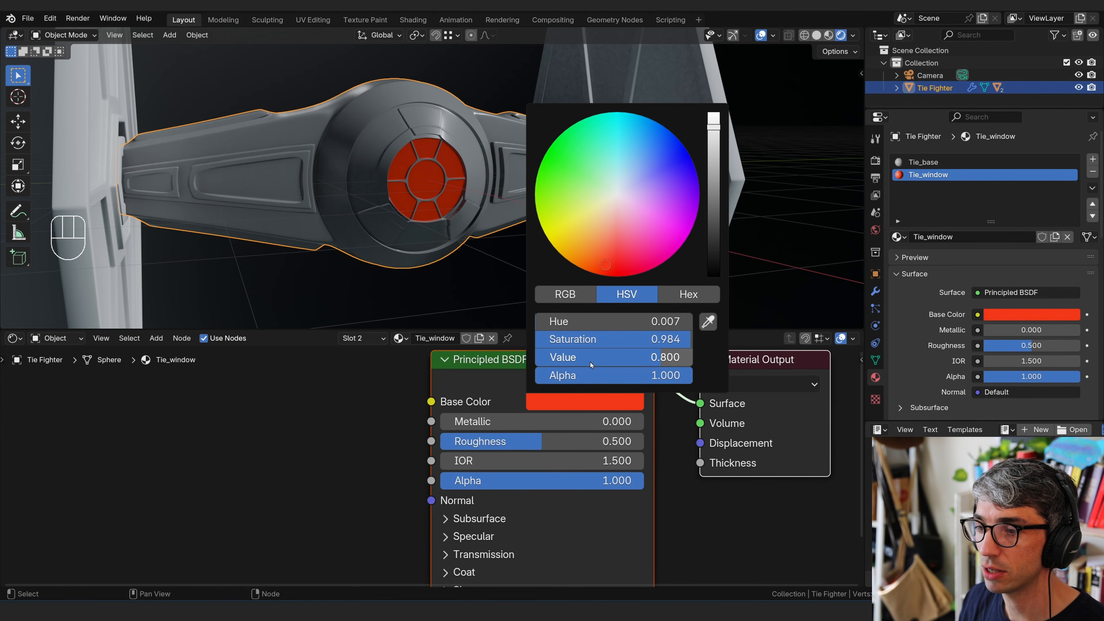
click(573, 299)
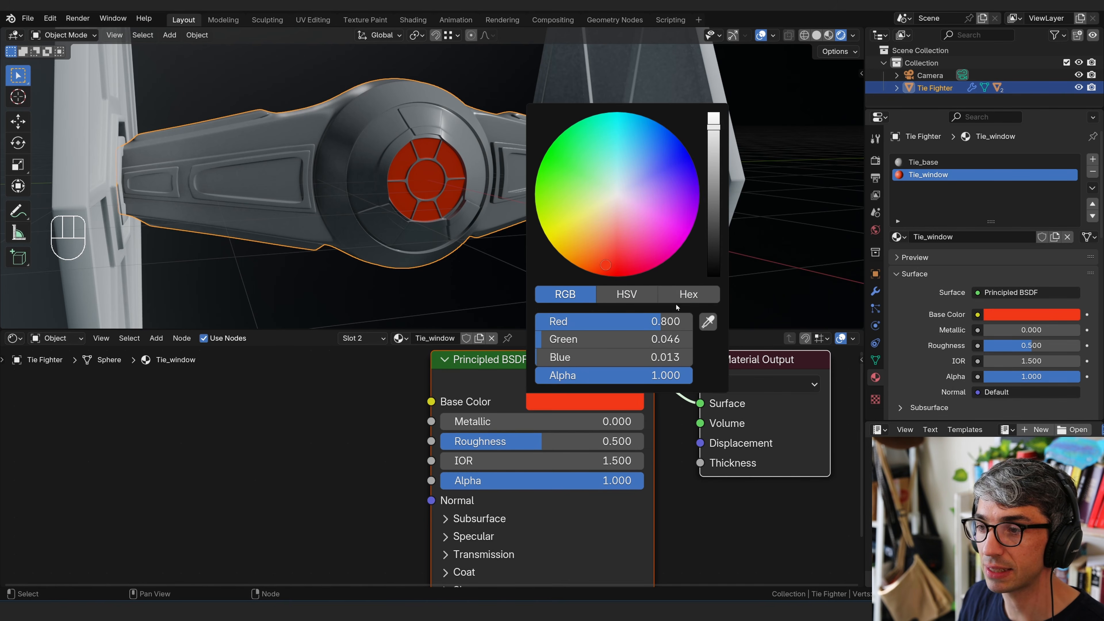
click(688, 294)
click(627, 294)
click(574, 301)
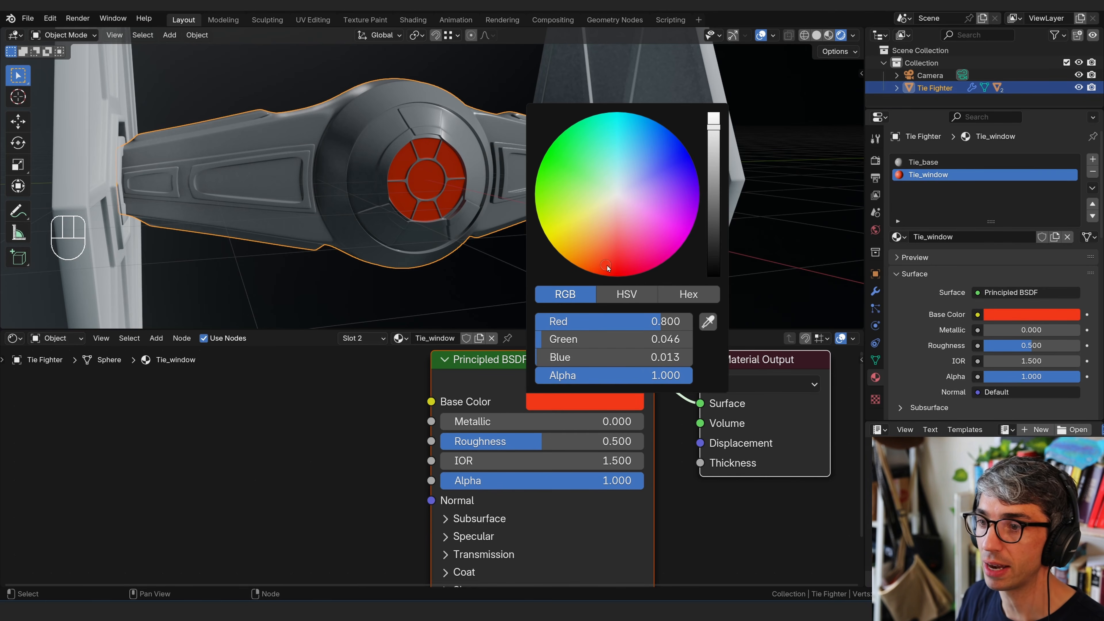
- Try a pink base color for Tie_window, then a lavender one with RGB values 0.414, 0.389 and 0.613
mouse_move(608, 268)
mouse_down()
mouse_move(635, 256)
mouse_move(668, 186)
mouse_move(628, 192)
mouse_move(640, 228)
mouse_move(628, 266)
mouse_up()
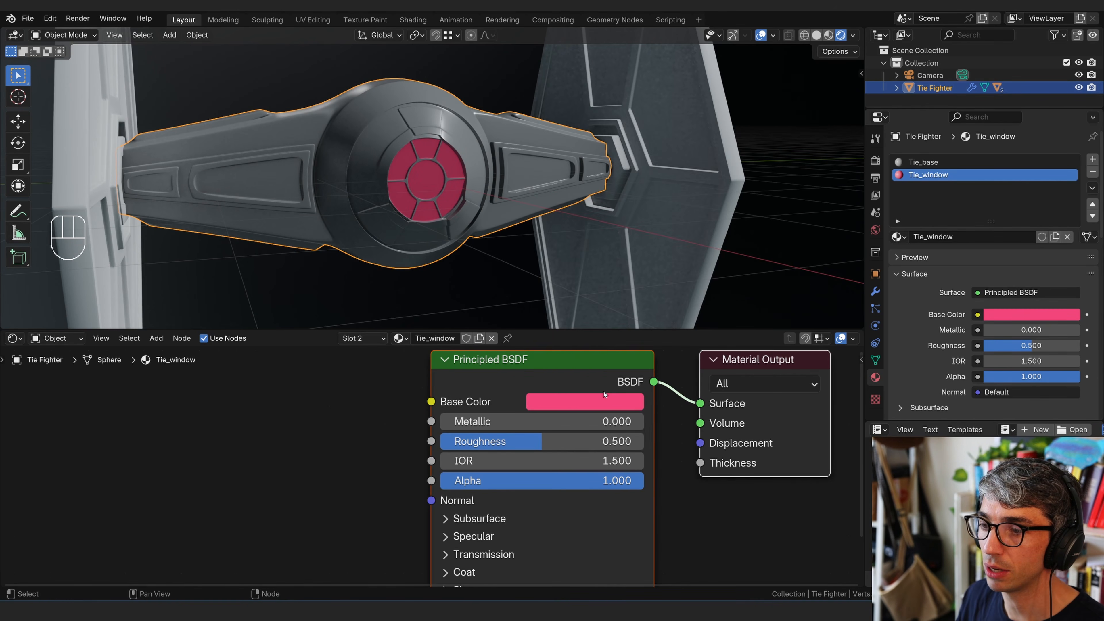
click(609, 350)
click(602, 402)
mouse_move(609, 358)
mouse_down()
mouse_move(630, 361)
mouse_move(609, 360)
mouse_up()
mouse_move(609, 322)
mouse_down()
mouse_move(610, 333)
mouse_move(606, 320)
mouse_up()
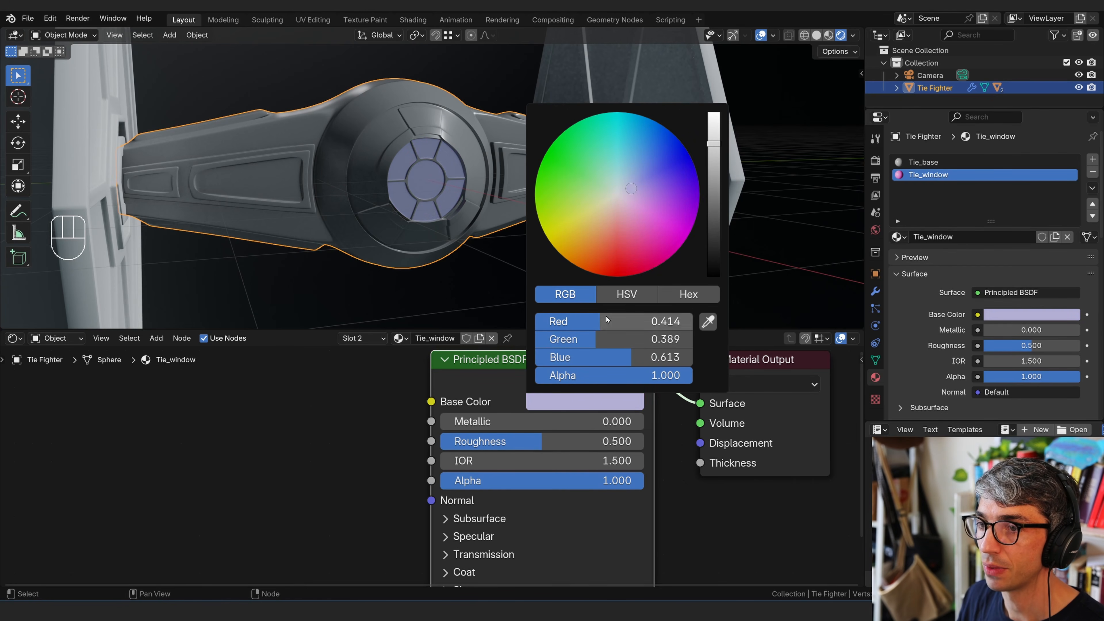
- Try a grey Tie_window base color in HSV, with Saturation at 0.000 and Value at 0.450
click(627, 295)
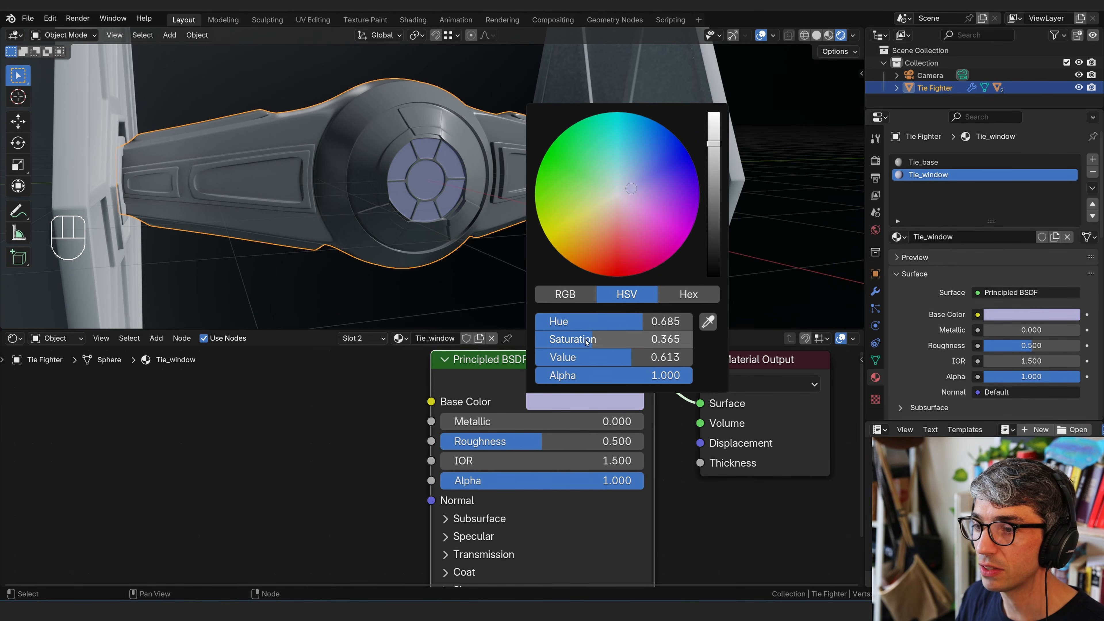
drag(600, 339, 652, 339)
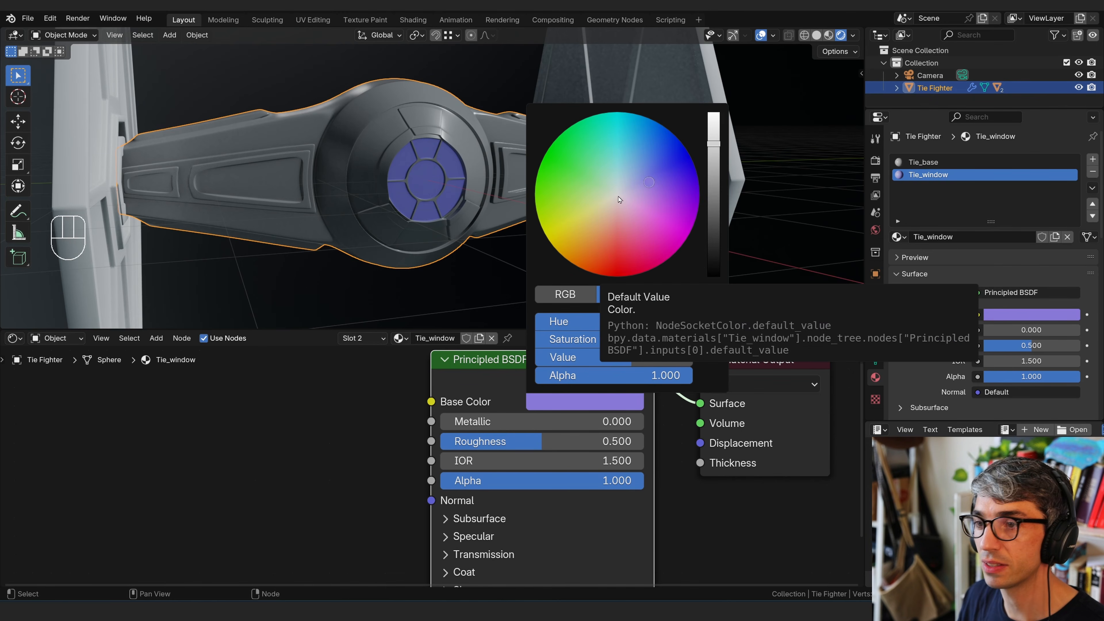
drag(637, 340, 533, 347)
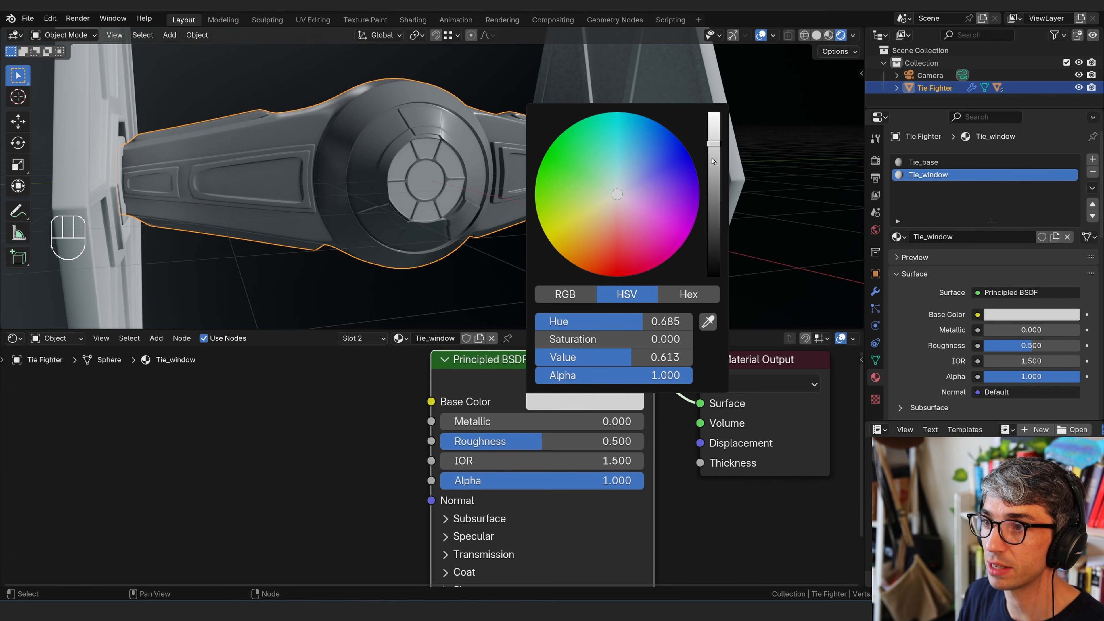
drag(560, 357, 601, 365)
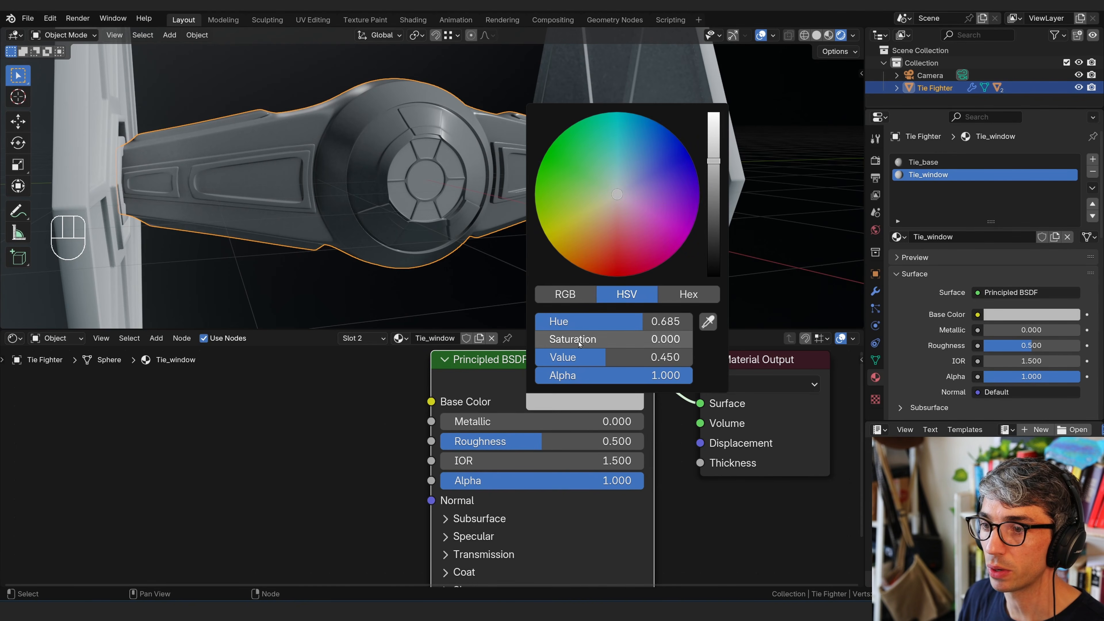
drag(540, 339, 515, 346)
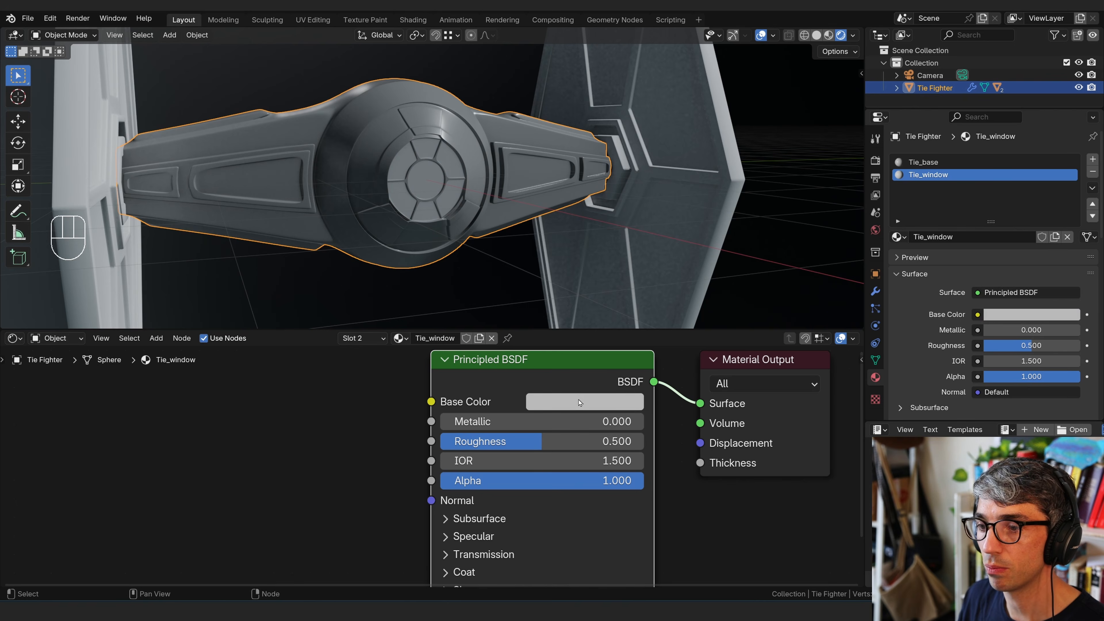
- Darken the Tie_window base color to near black and lower its Roughness to 0.000
click(598, 396)
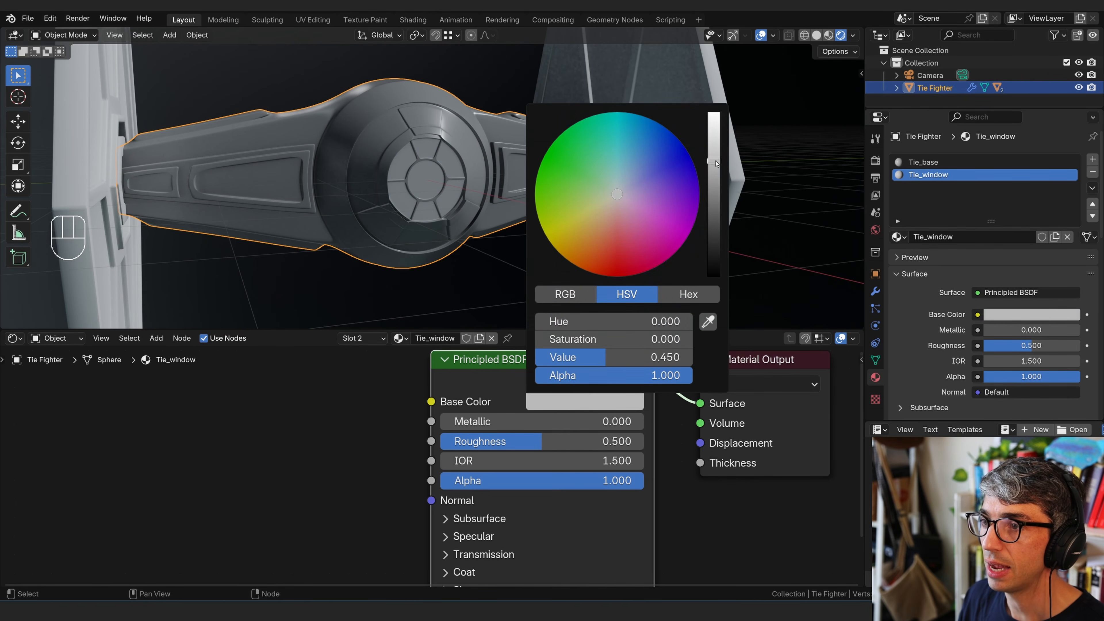
drag(716, 168, 715, 278)
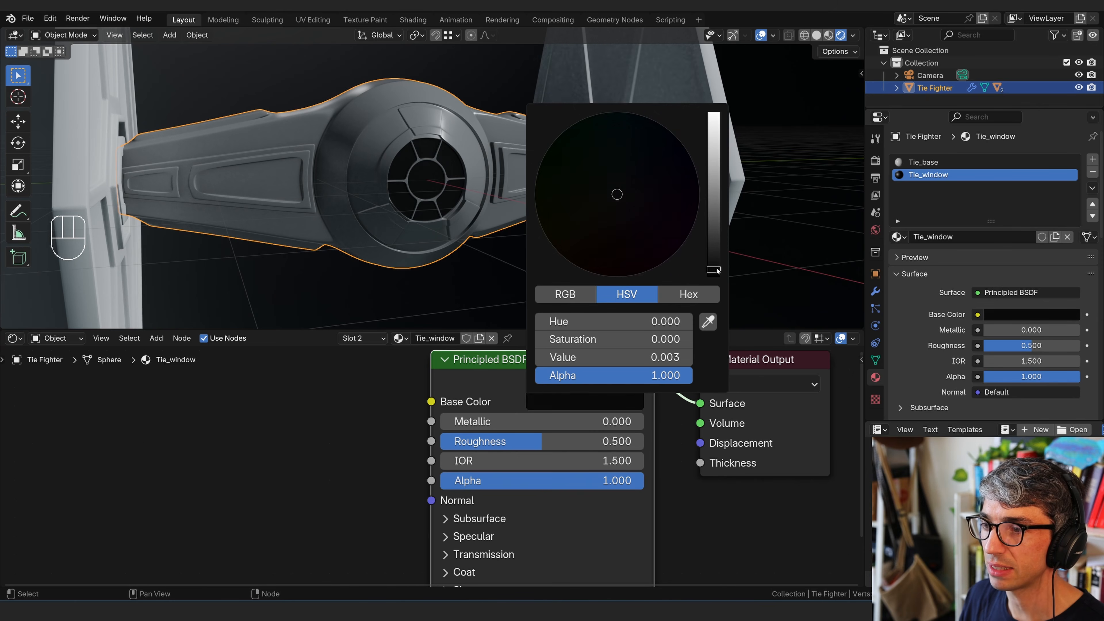
drag(719, 264, 715, 263)
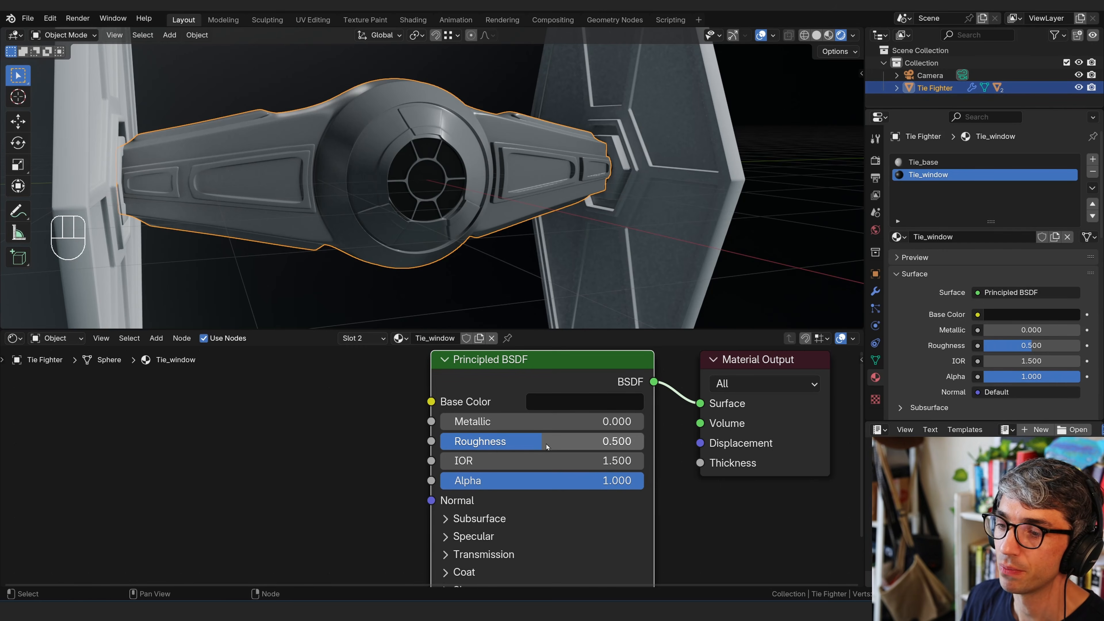
drag(545, 441, 450, 448)
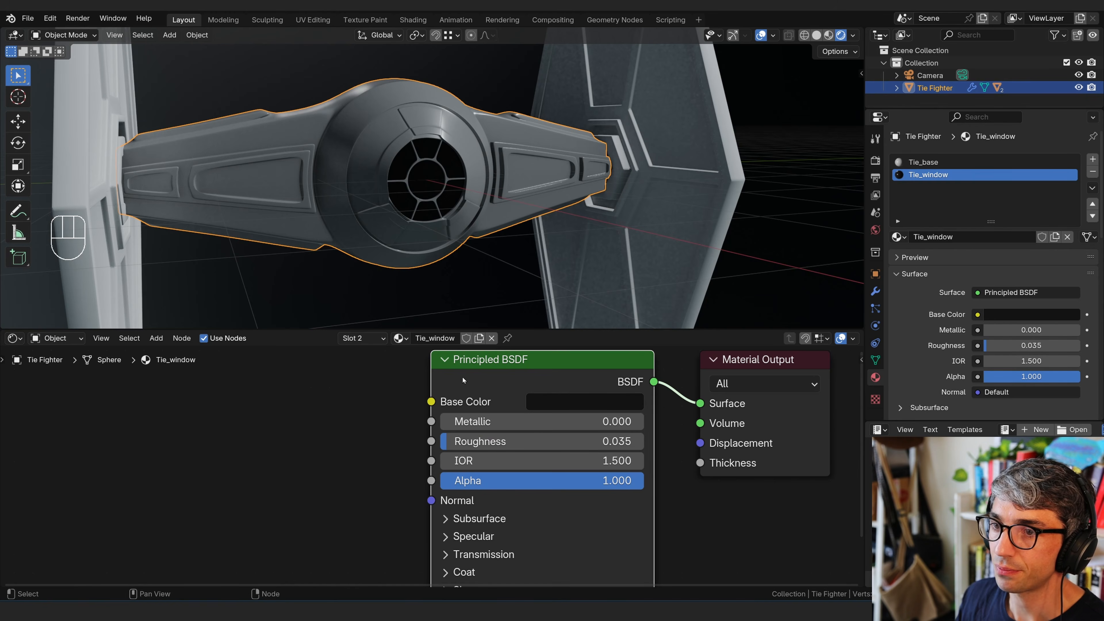
middle_drag(556, 209, 600, 247)
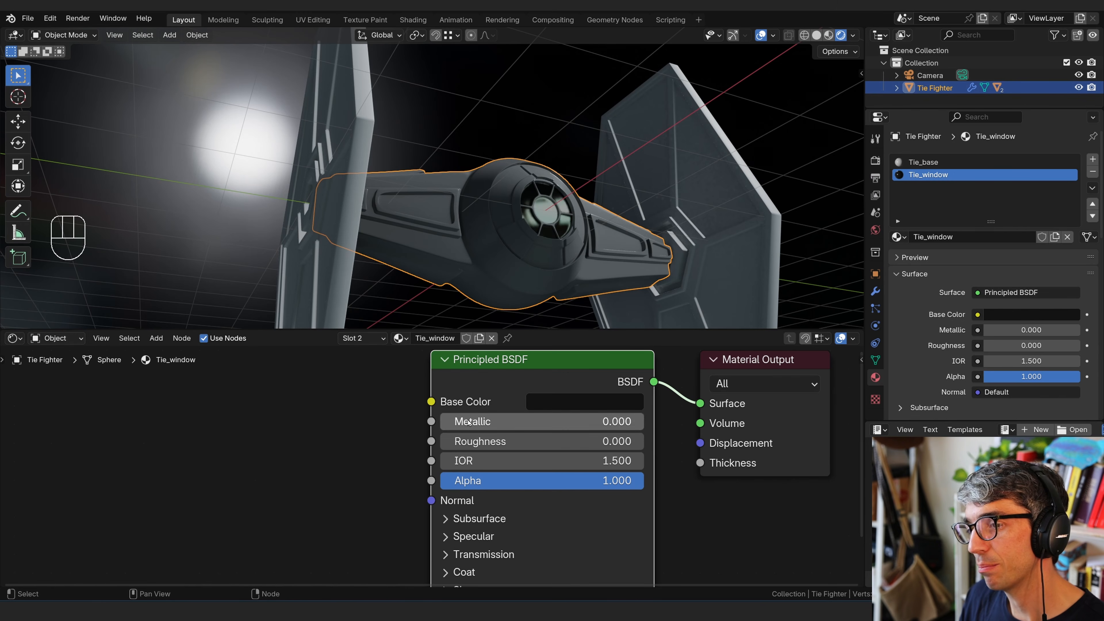
- Try Tie_window with Metallic at 1.000, check the window reflections from another angle, and return Metallic to 0.000
drag(500, 421, 730, 424)
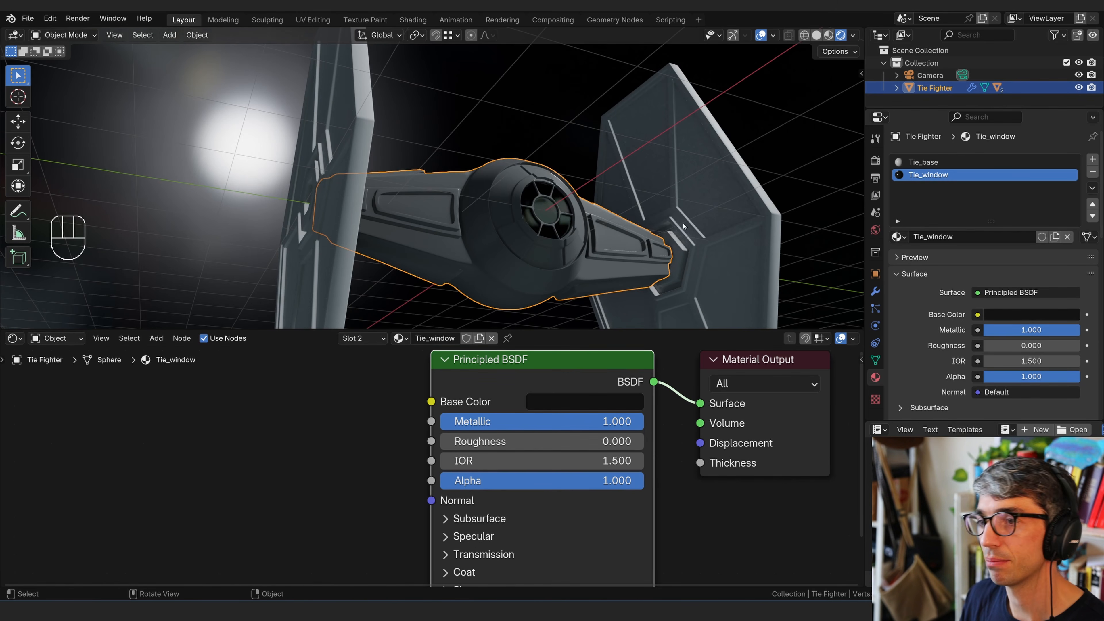
middle_drag(565, 211, 609, 210)
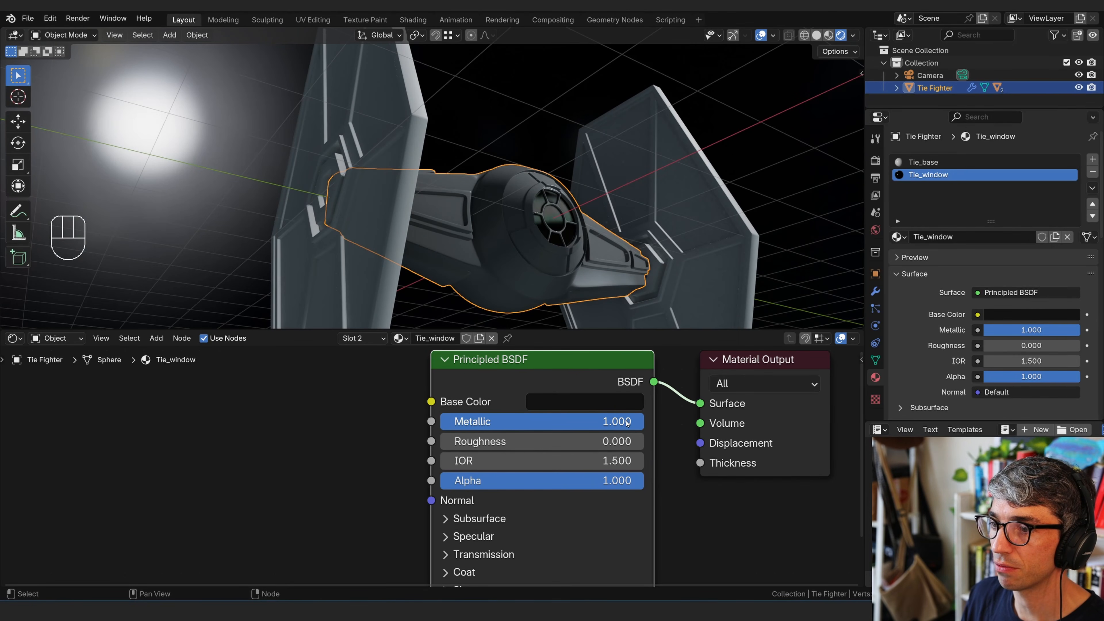
drag(626, 423, 435, 422)
middle_drag(518, 287, 548, 264)
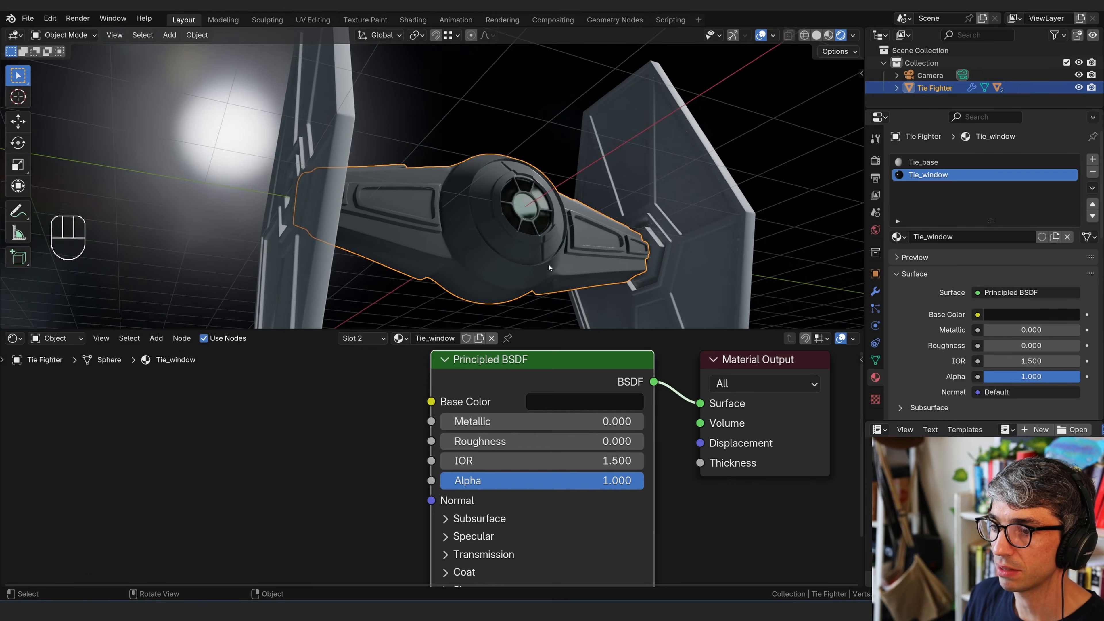
- Give Tie_window a white base color with Metallic at 1.000 and Roughness at 0.004
shift+drag(523, 442, 542, 440)
middle_drag(593, 272, 571, 261)
mouse_move(445, 249)
middle_down()
mouse_move(423, 250)
mouse_move(444, 231)
middle_up()
middle_drag(445, 230, 500, 287)
shift+middle_drag(500, 287, 543, 222)
drag(623, 425, 689, 415)
middle_drag(578, 209, 447, 251)
- Assign the existing Tie_base material to both of the TIE fighter's wings
click(447, 252)
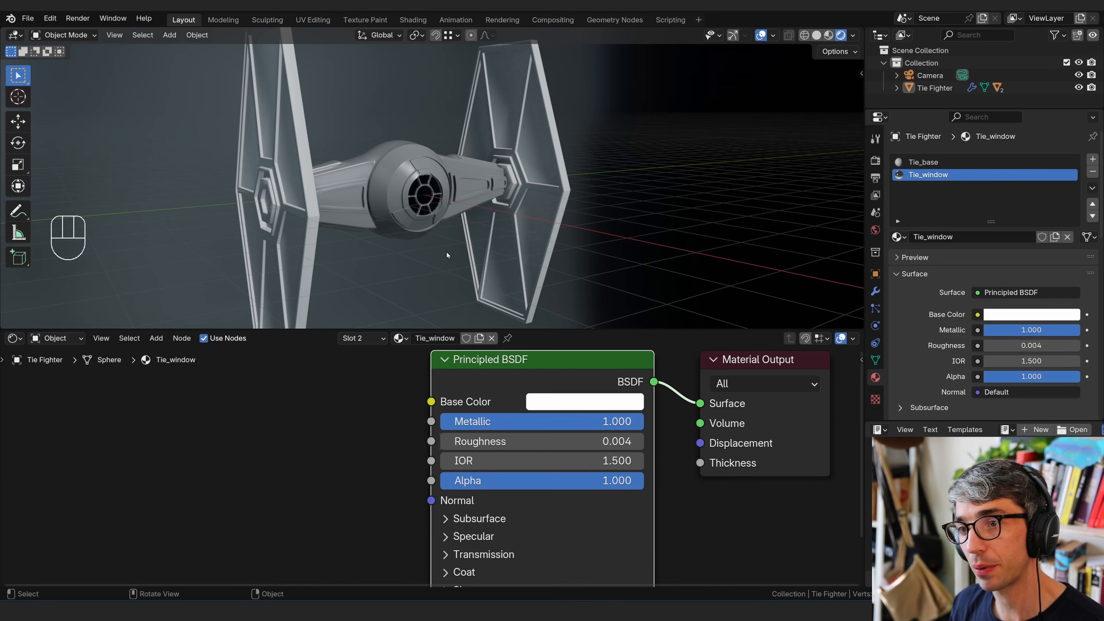
click(306, 212)
scroll(390, 218, down, 3)
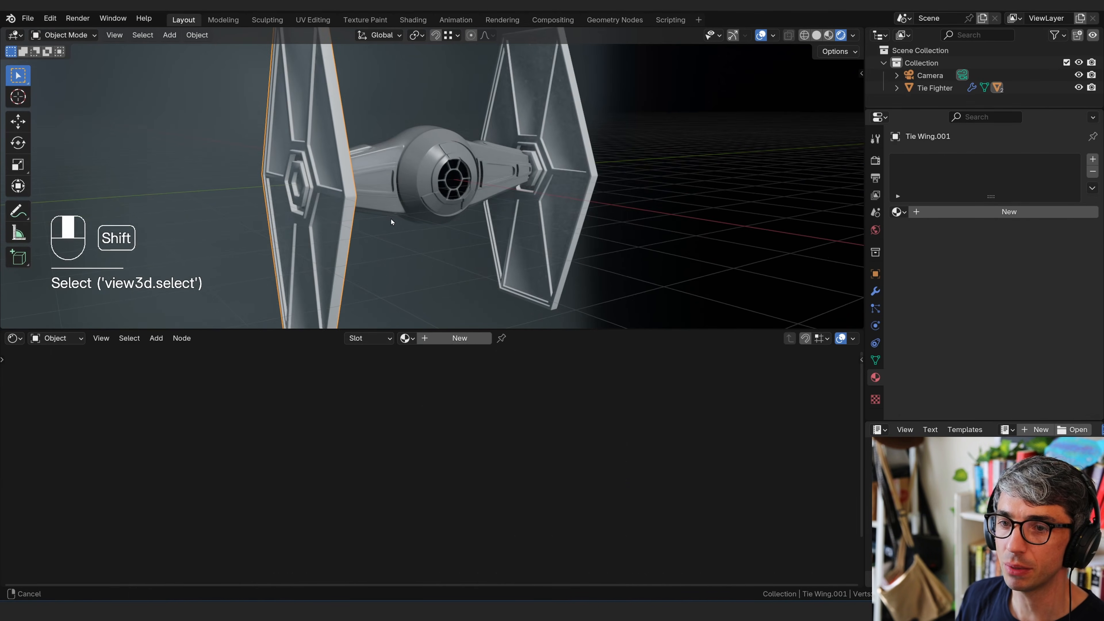
middle_drag(390, 218, 414, 231)
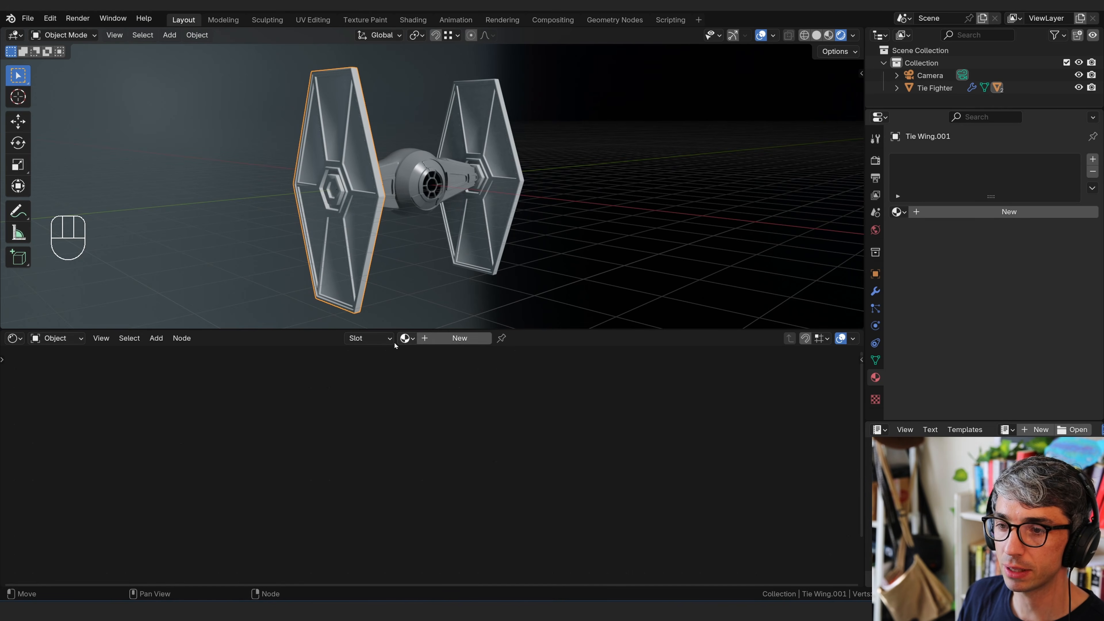
click(407, 339)
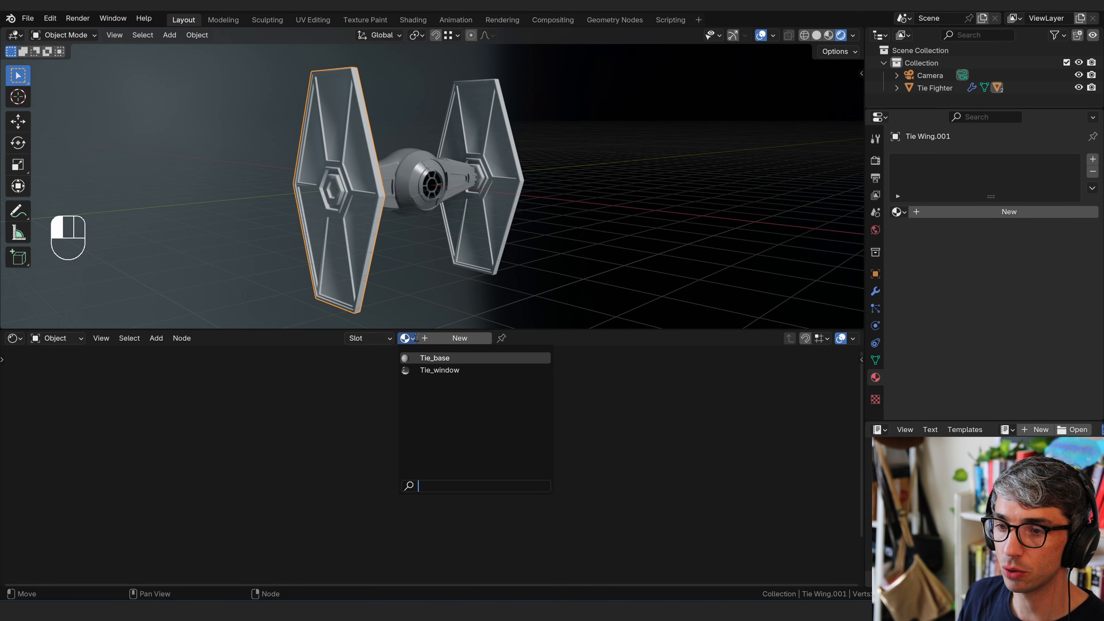
click(433, 357)
scroll(521, 444, down, 2)
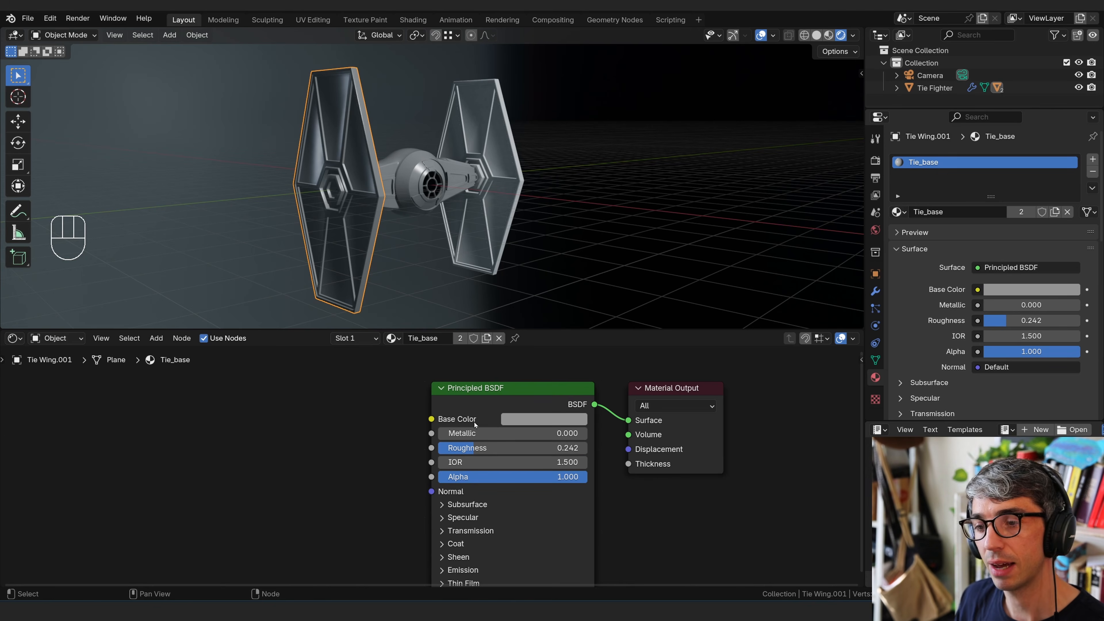
click(484, 102)
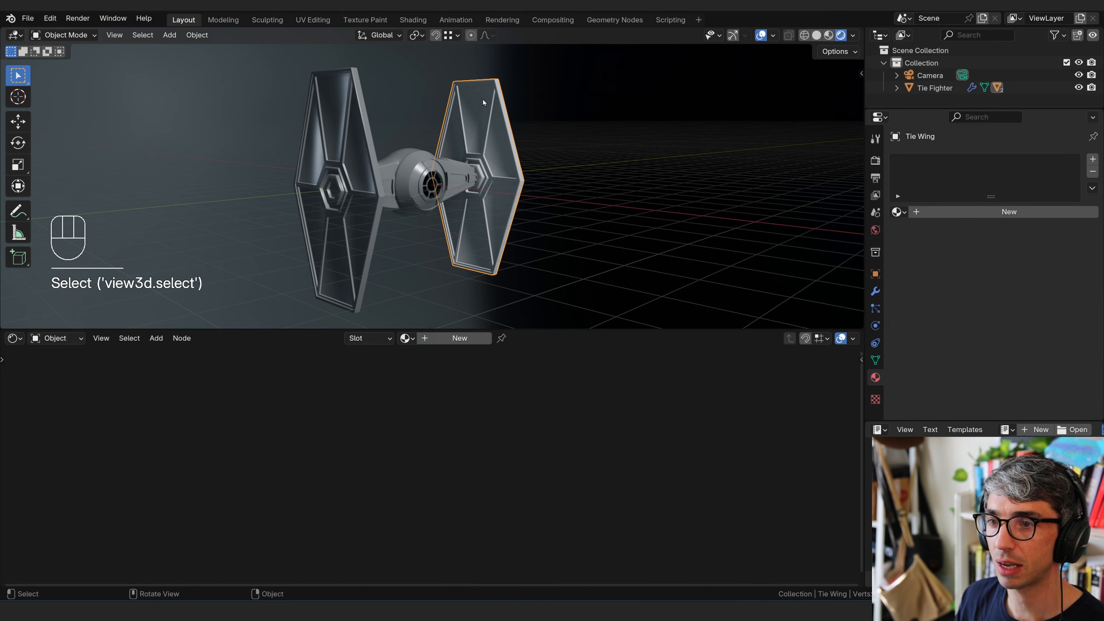
click(407, 338)
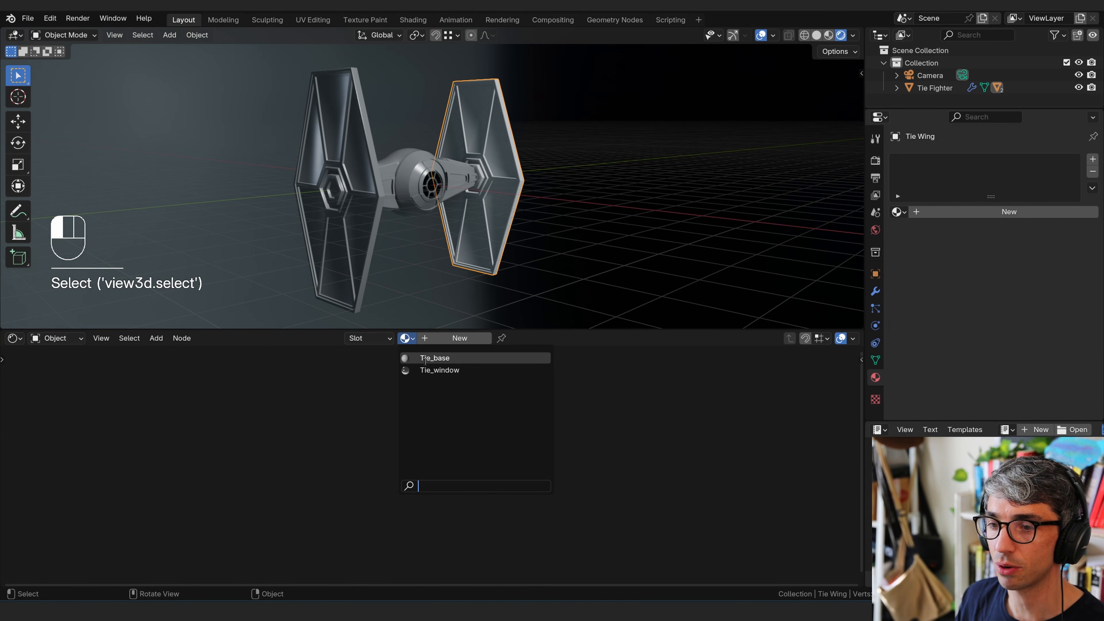
click(435, 358)
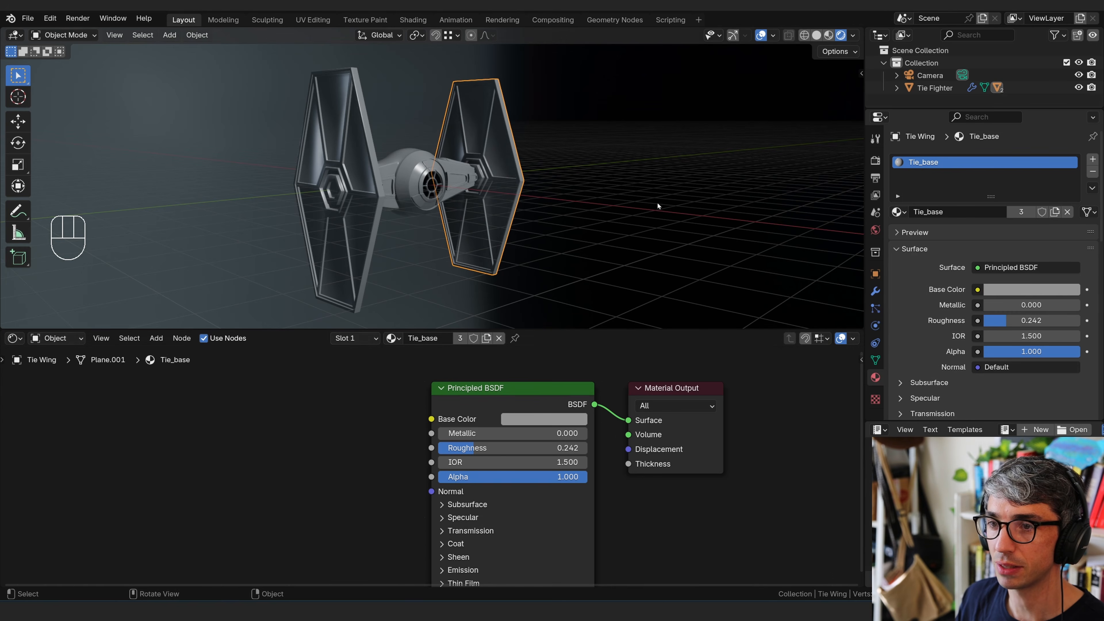
- Switch to the browser's TIE fighter reference photo to compare its wing panels with the modelled wings, and return to Blender
middle_drag(636, 225, 579, 228)
click(435, 264)
middle_drag(435, 264, 582, 251)
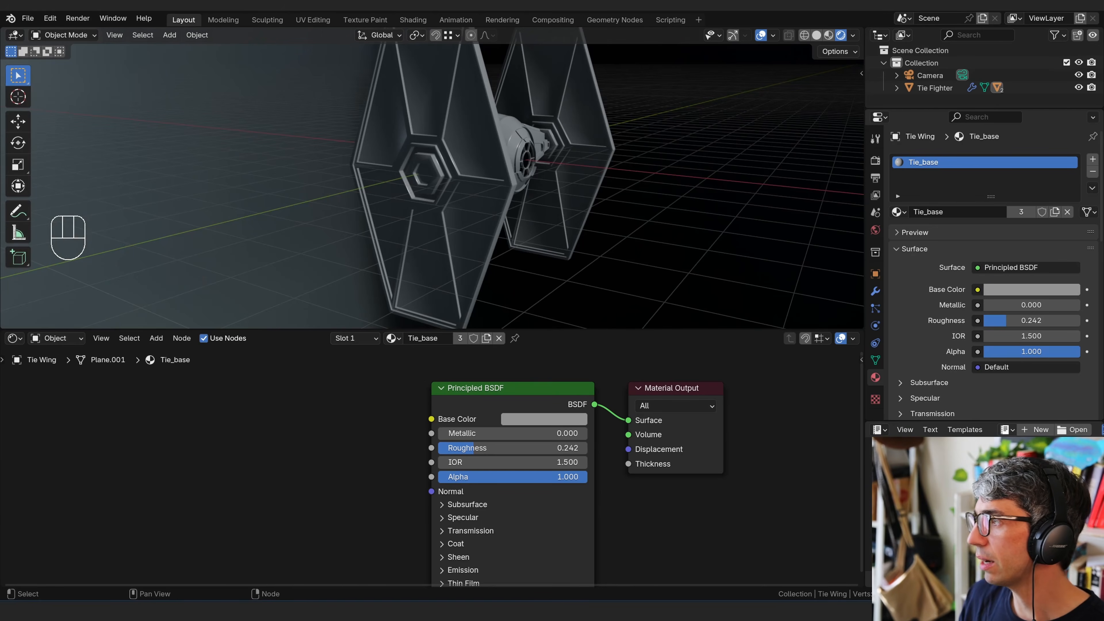
key(alt+Tab)
drag(947, 151, 412, 86)
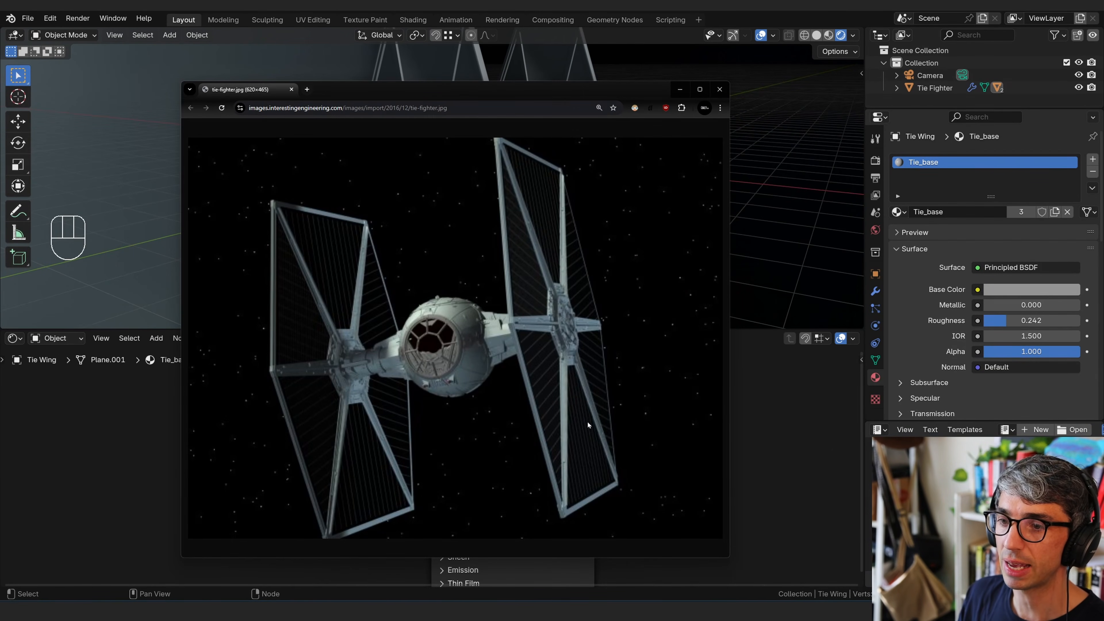
key(alt+Tab)
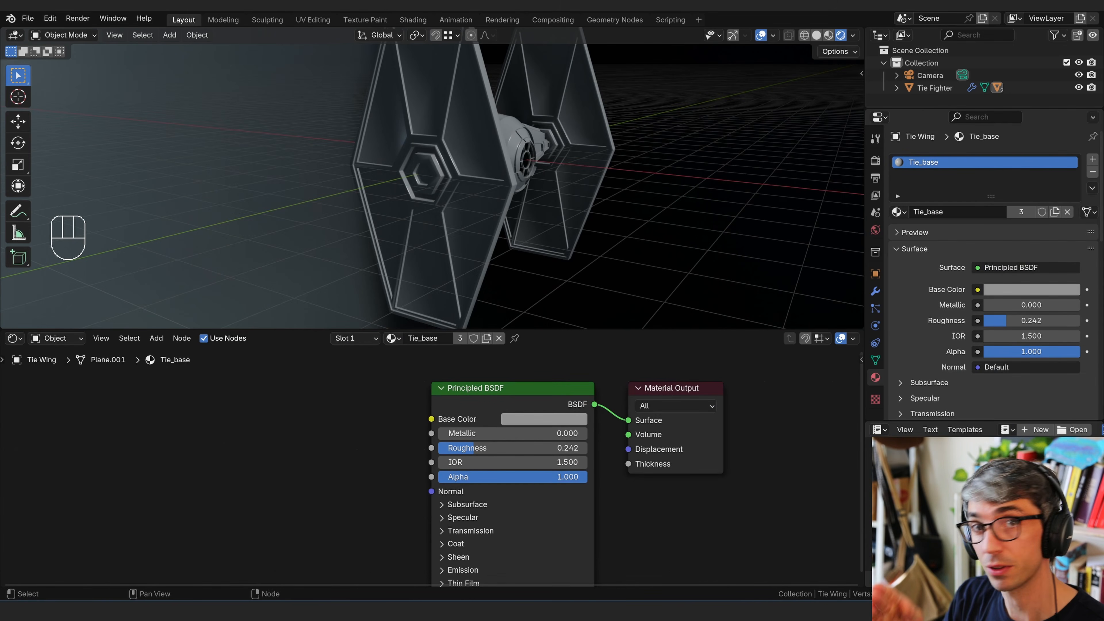
- In Edit Mode, select the six large recessed panel faces on the near wing's outer side and grow the selection once
shift+middle_drag(456, 145, 492, 240)
click(495, 176)
key(Tab)
key(3)
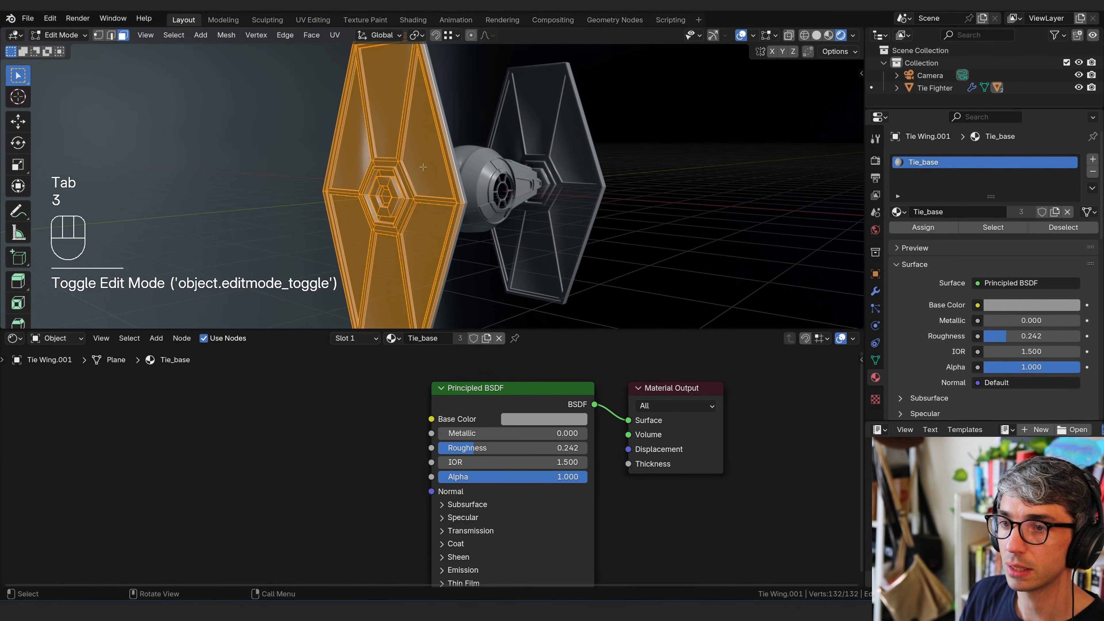
click(414, 162)
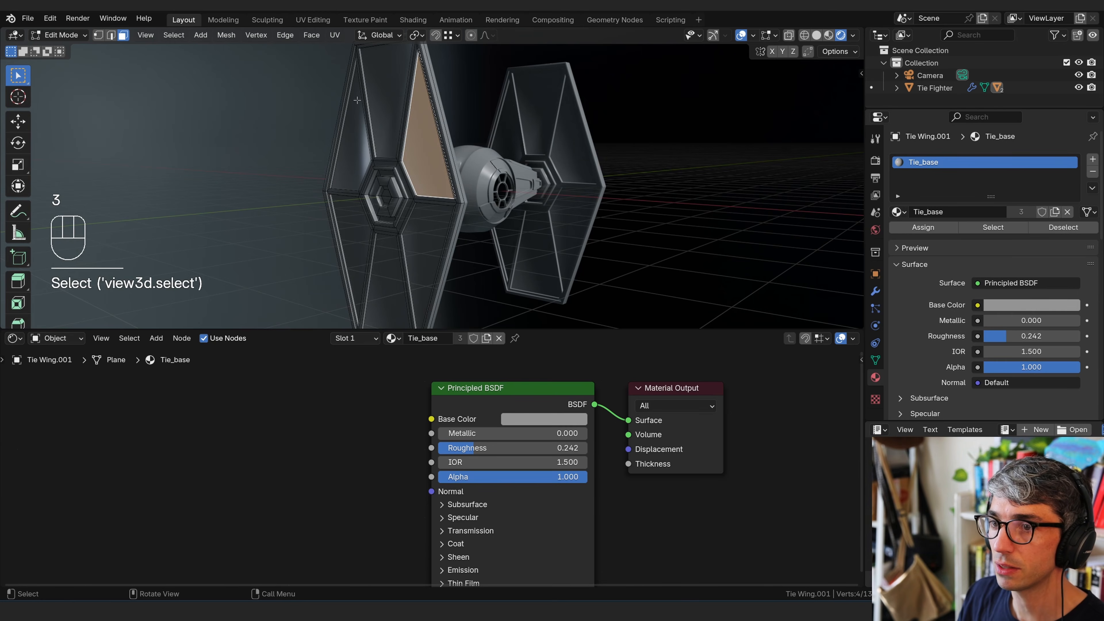
shift+click(387, 100)
shift+click(352, 130)
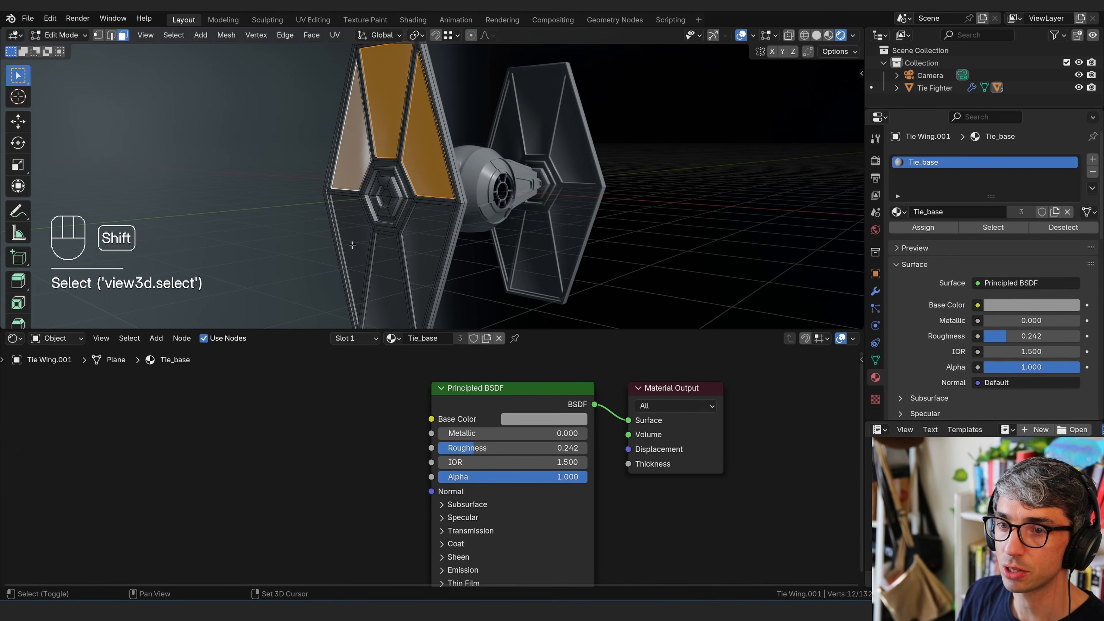
shift+click(350, 257)
shift+click(397, 283)
middle_drag(397, 282, 539, 241)
key(ctrl+KP_Add)
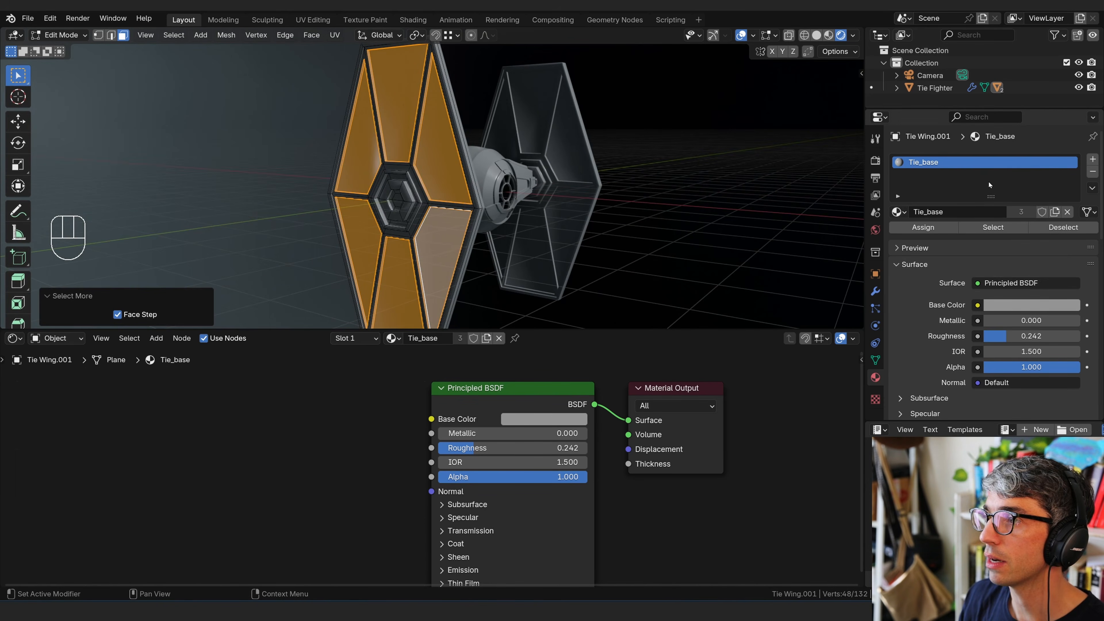
- Add a second material slot to the near wing with a new material named Tie_wing_dark
click(1093, 159)
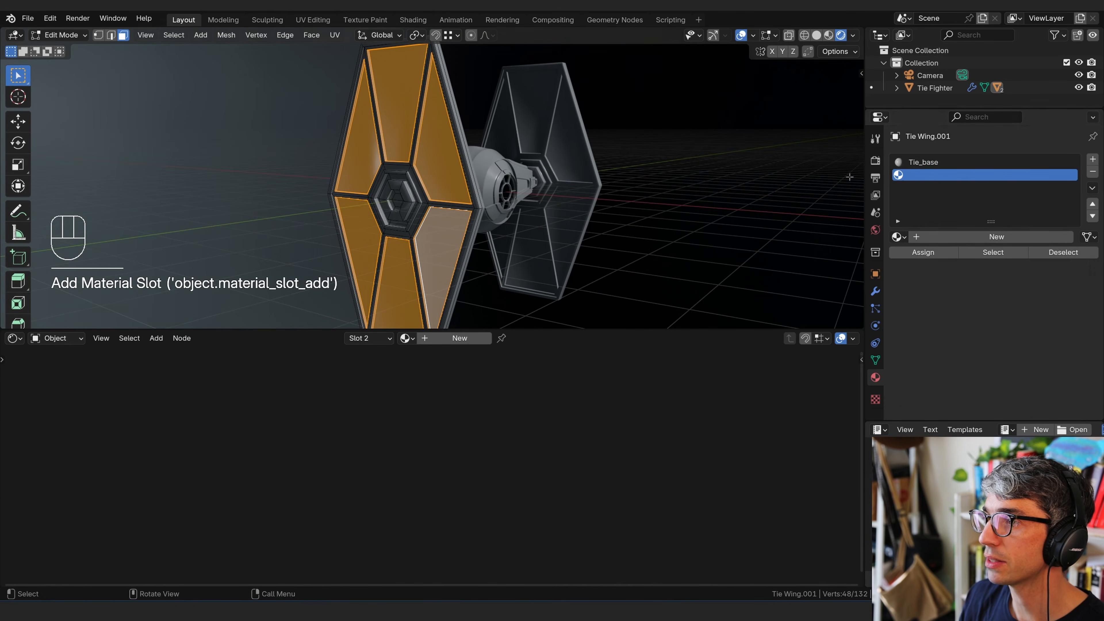
click(946, 237)
click(964, 236)
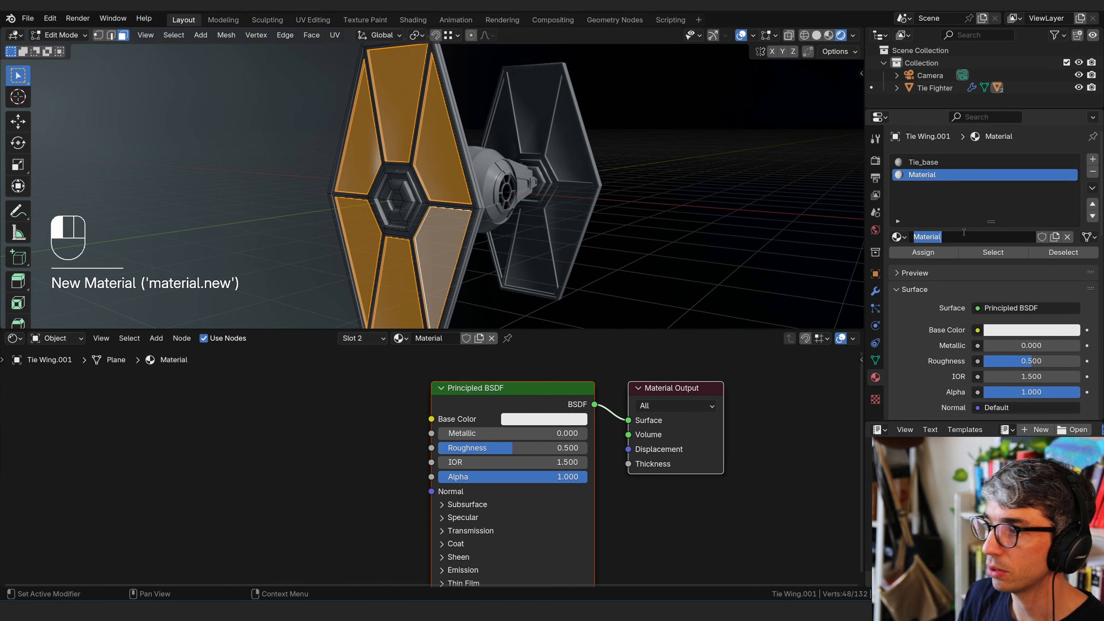
text(t)
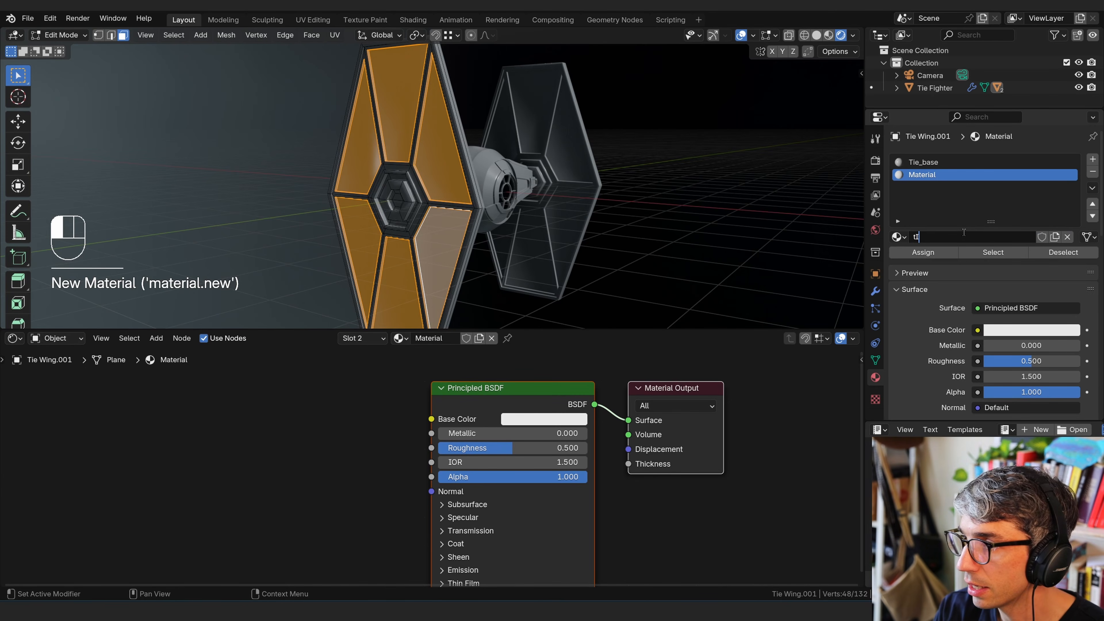
key(BackSpace)
text(Tie_wing_dark)
key(Return)
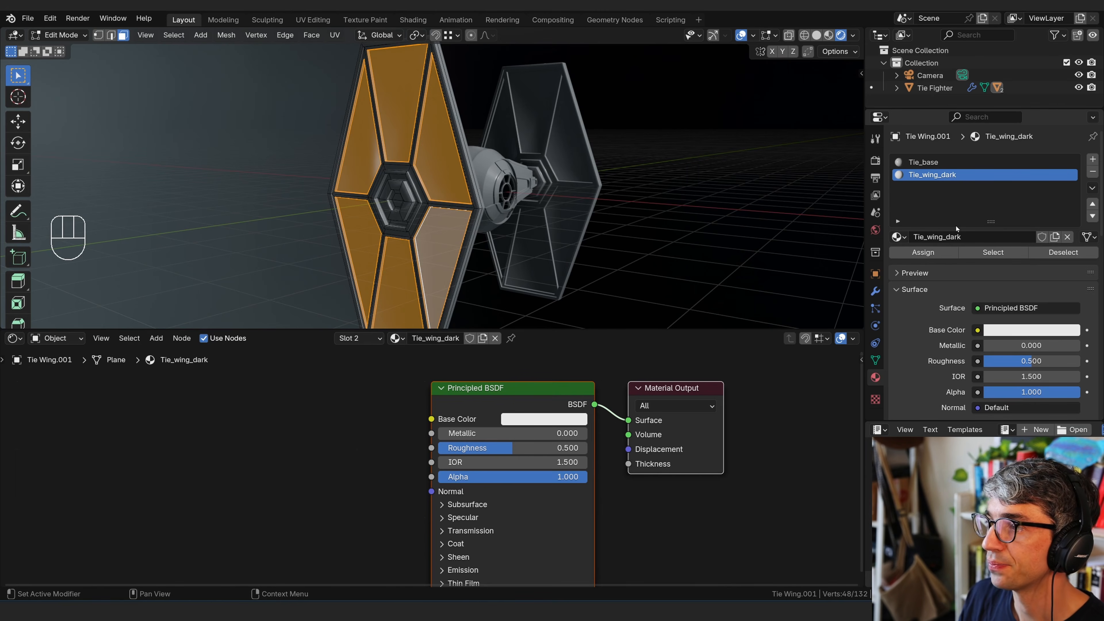
- Assign Tie_wing_dark to the selected wing panel faces and return to Object Mode
click(923, 252)
key(Tab)
middle_drag(374, 245, 462, 228)
click(470, 263)
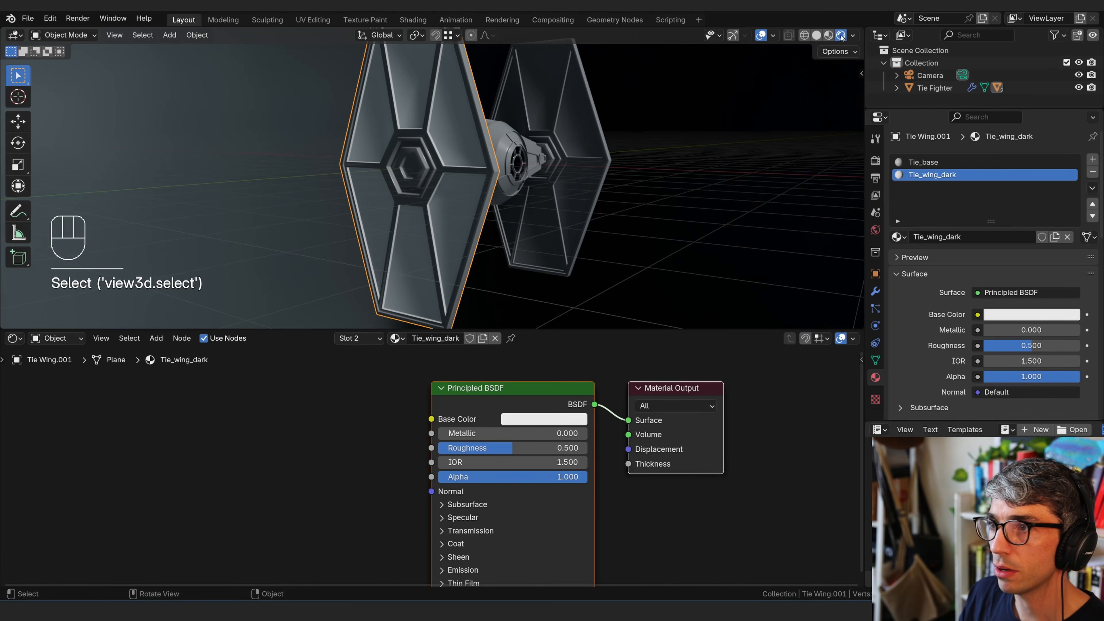
- Rotate the viewport's environment lighting so that the light falls differently on the wings
click(853, 35)
drag(848, 170, 860, 167)
shift+middle_drag(608, 183, 605, 185)
mouse_move(576, 230)
middle_down()
mouse_move(620, 234)
mouse_move(595, 237)
middle_up()
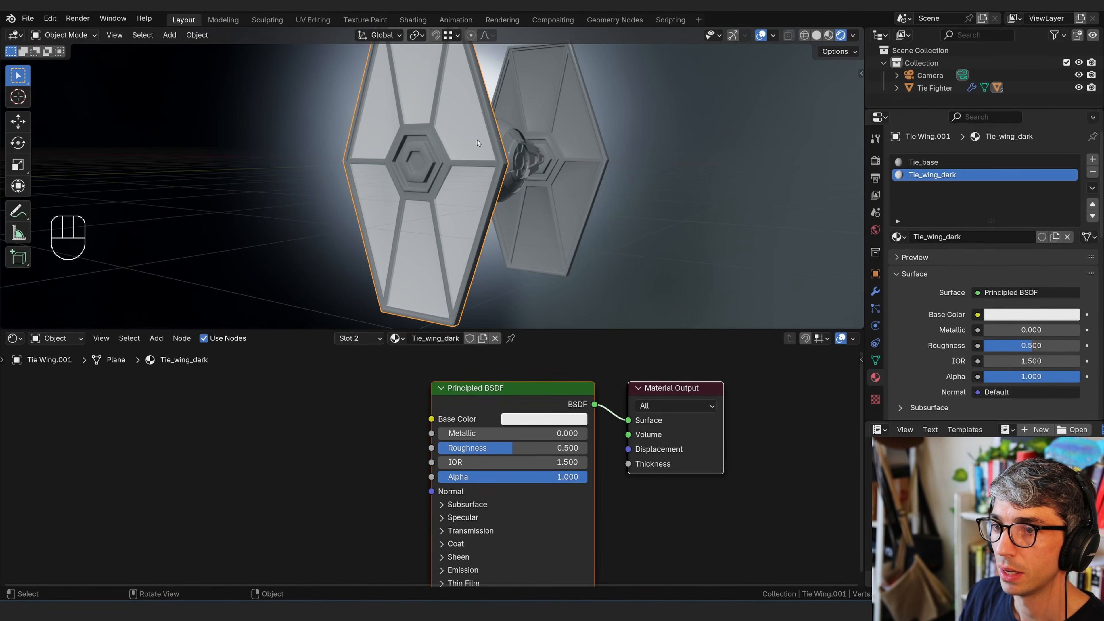
- Darken the Tie_wing_dark base color to near black with an HSV Value of 0.024
click(511, 420)
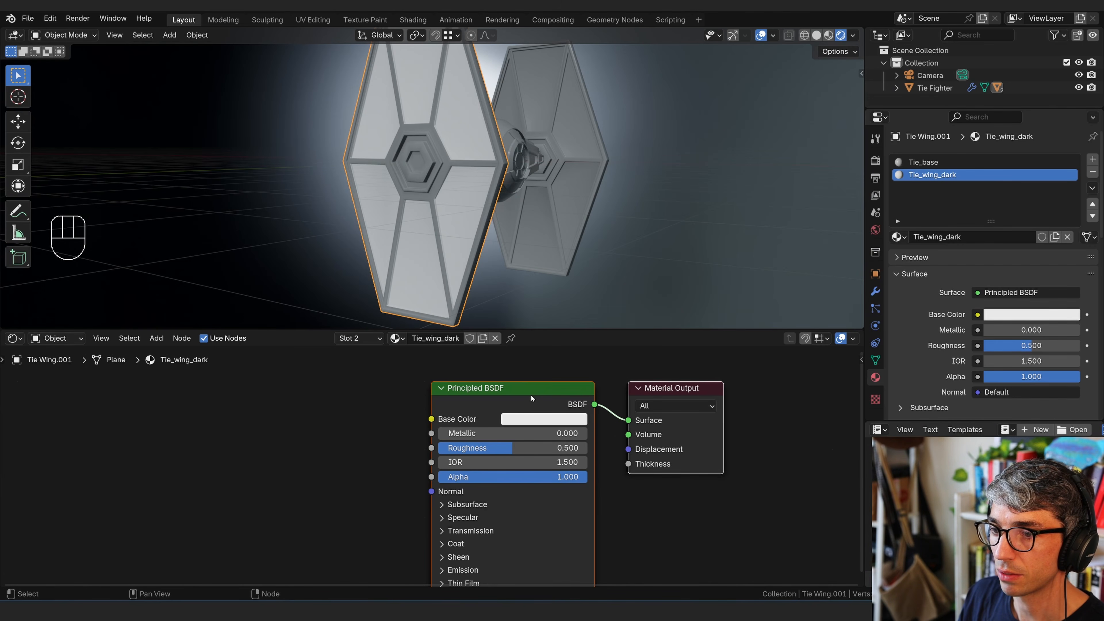
click(528, 419)
drag(642, 236, 643, 310)
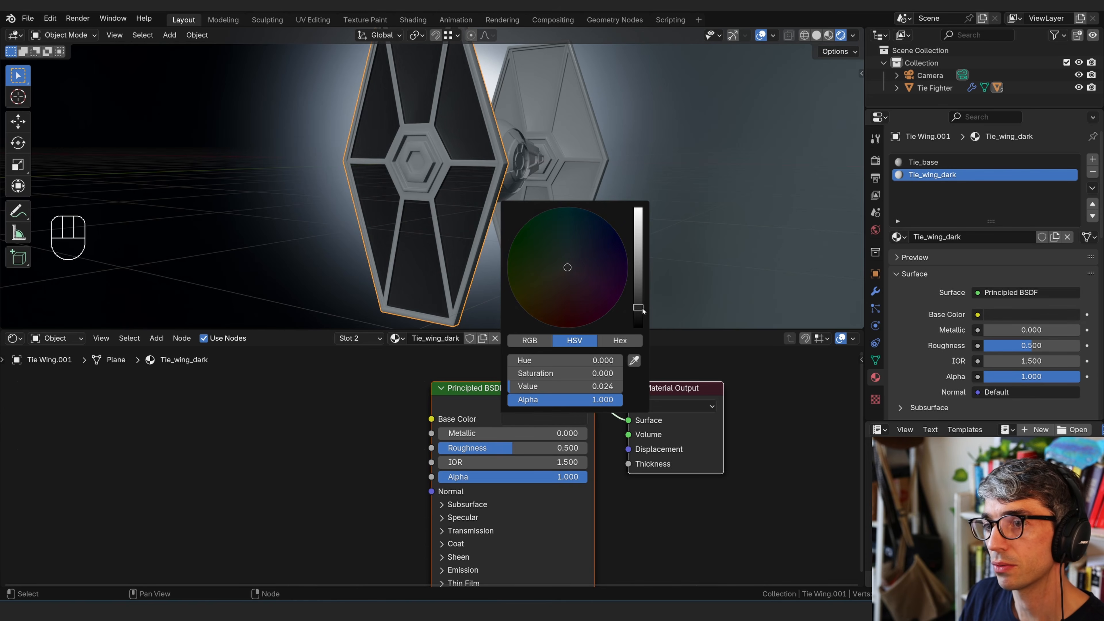
click(608, 366)
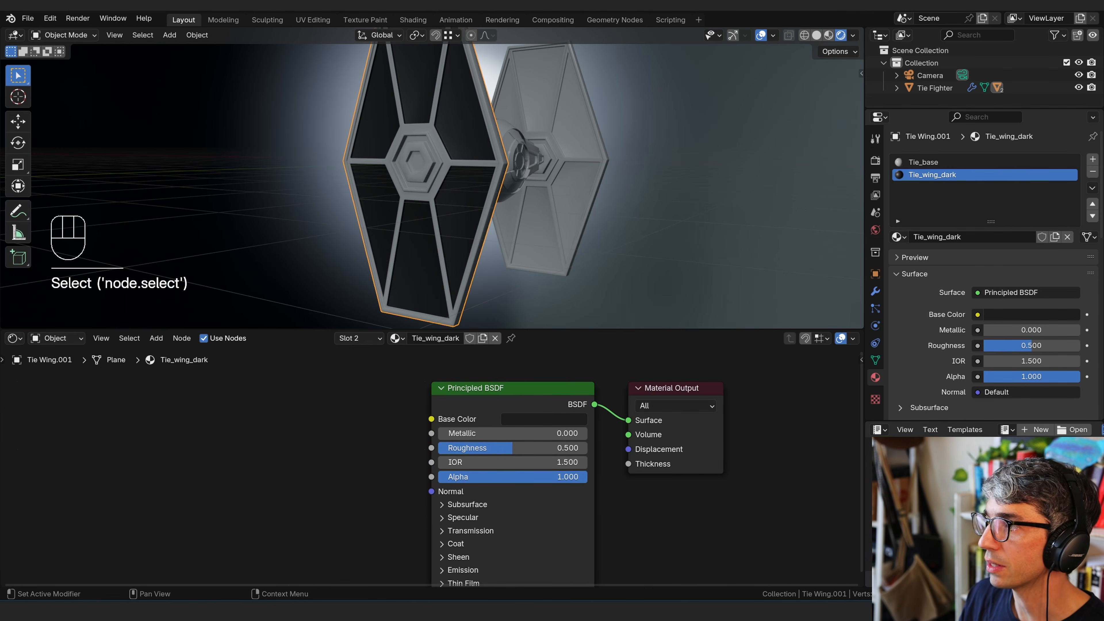
- Examine the wing panel surface in the reference photo, and inspect the dark wing panels and cockpit from the front
key(alt+Tab)
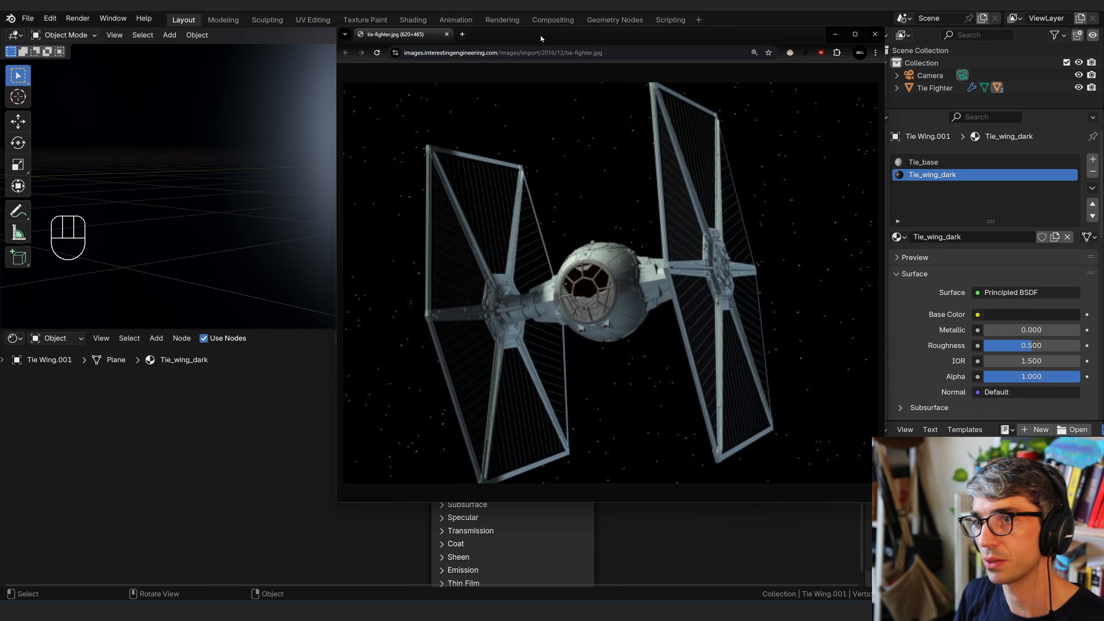
key(alt+Tab)
middle_drag(209, 500, 327, 489)
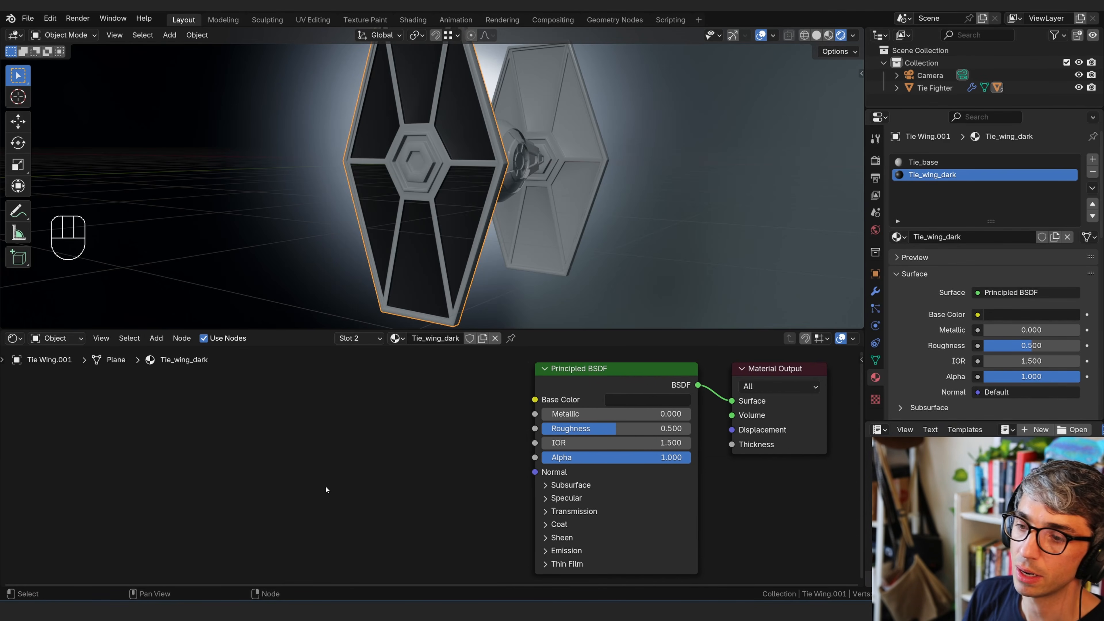
middle_drag(190, 435, 213, 439)
mouse_move(513, 243)
shift+middle_down()
mouse_move(529, 217)
mouse_move(486, 190)
mouse_move(507, 204)
mouse_move(494, 247)
shift+middle_up()
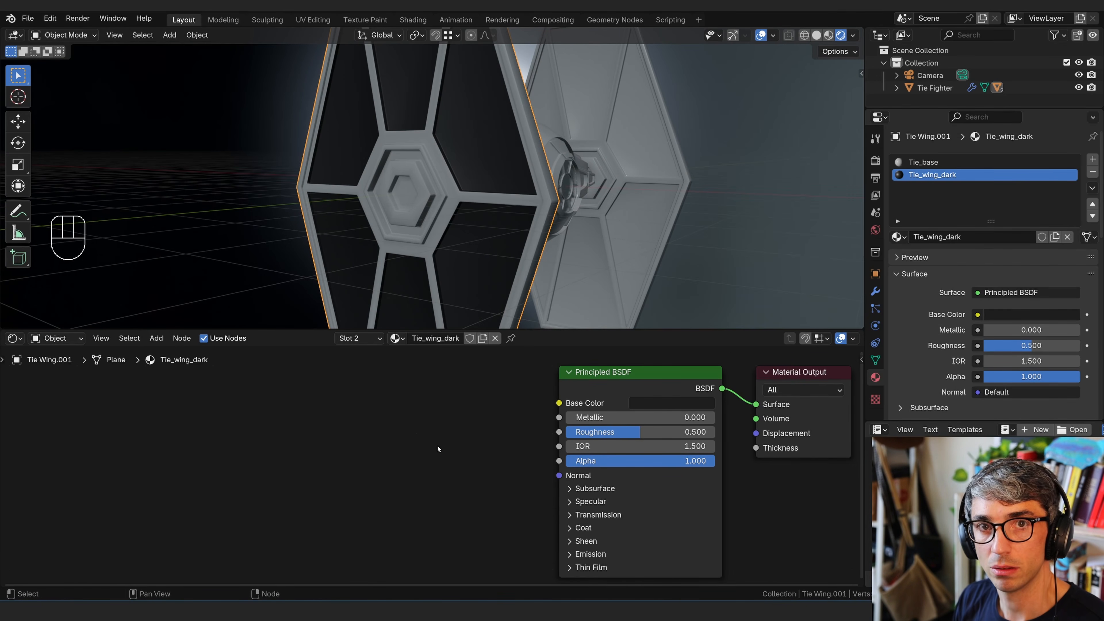
shift+middle_drag(441, 429, 442, 427)
middle_drag(509, 238, 362, 197)
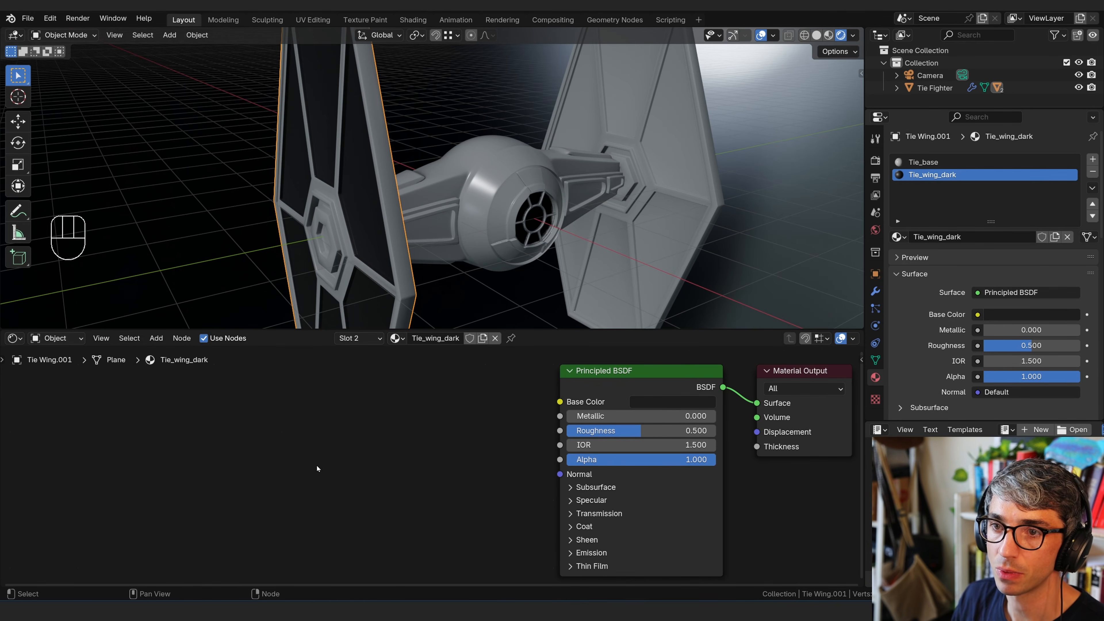
shift+scroll(383, 463, down, 2)
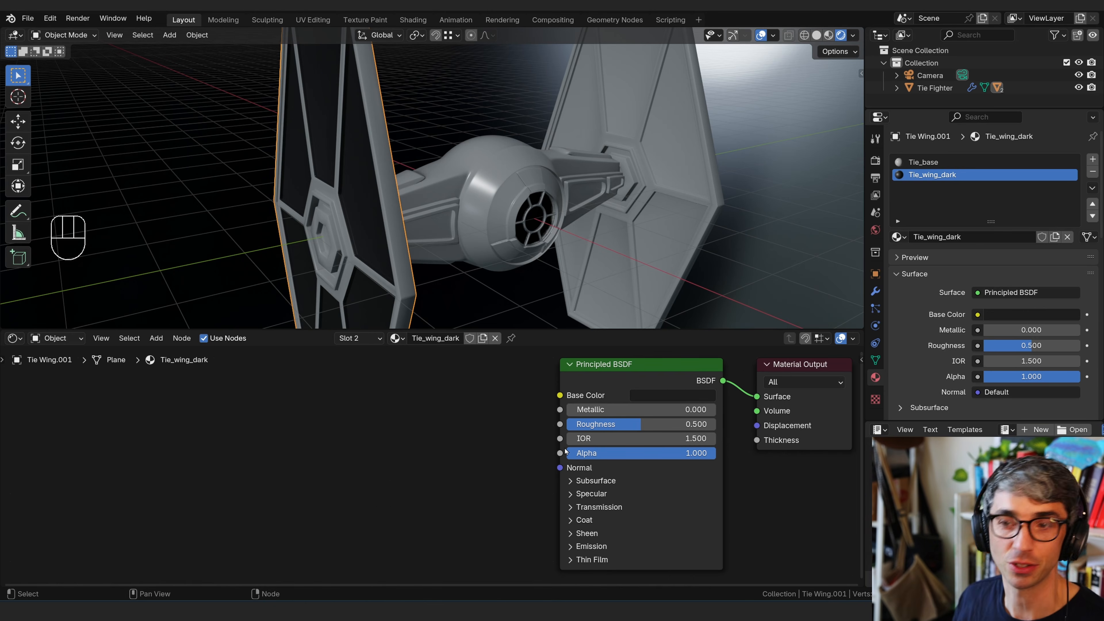
- Add a Noise Texture node to the Tie_wing_dark shader, well before the Principled BSDF
key(shift+a)
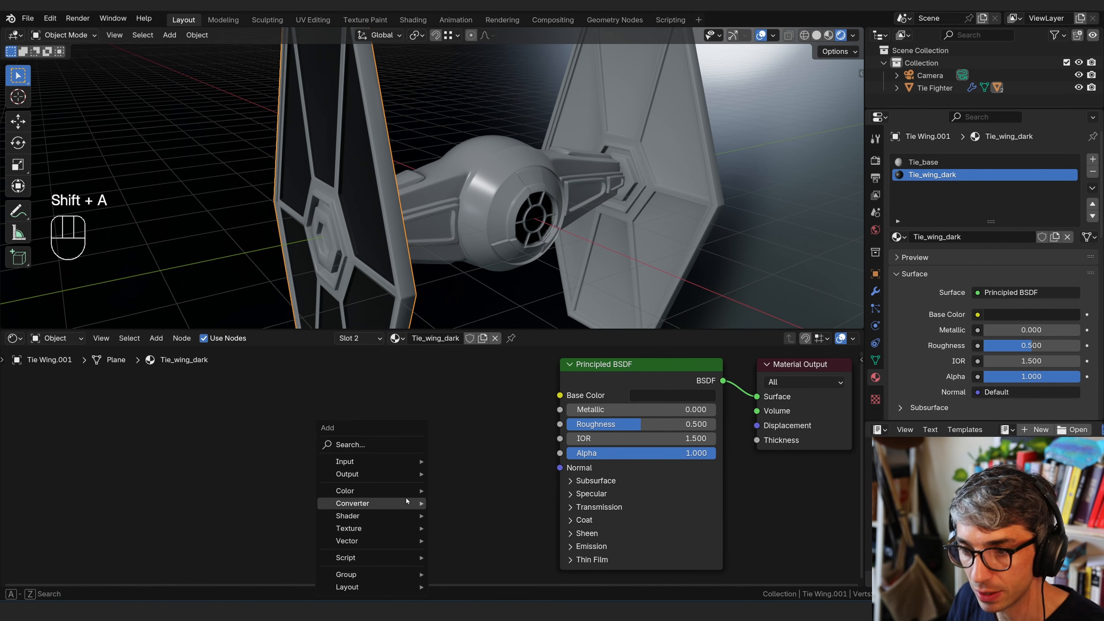
click(366, 448)
text(noise)
key(Return)
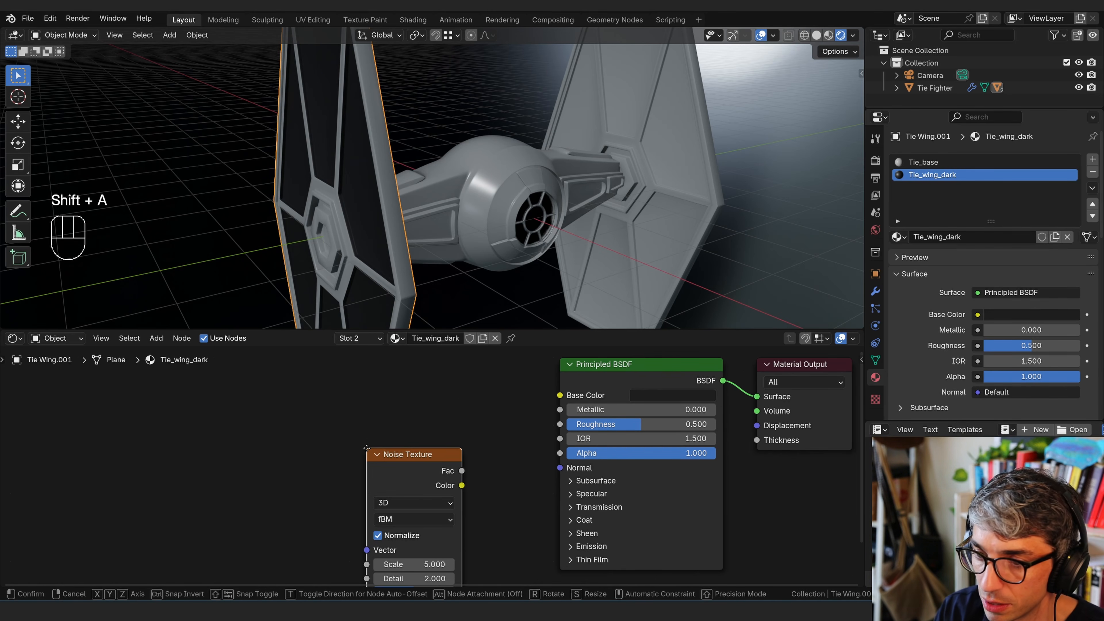
click(207, 400)
- Add a Bump node between the Noise Texture and the Principled BSDF, and shift the Noise Texture slightly away to make room
key(shift+a)
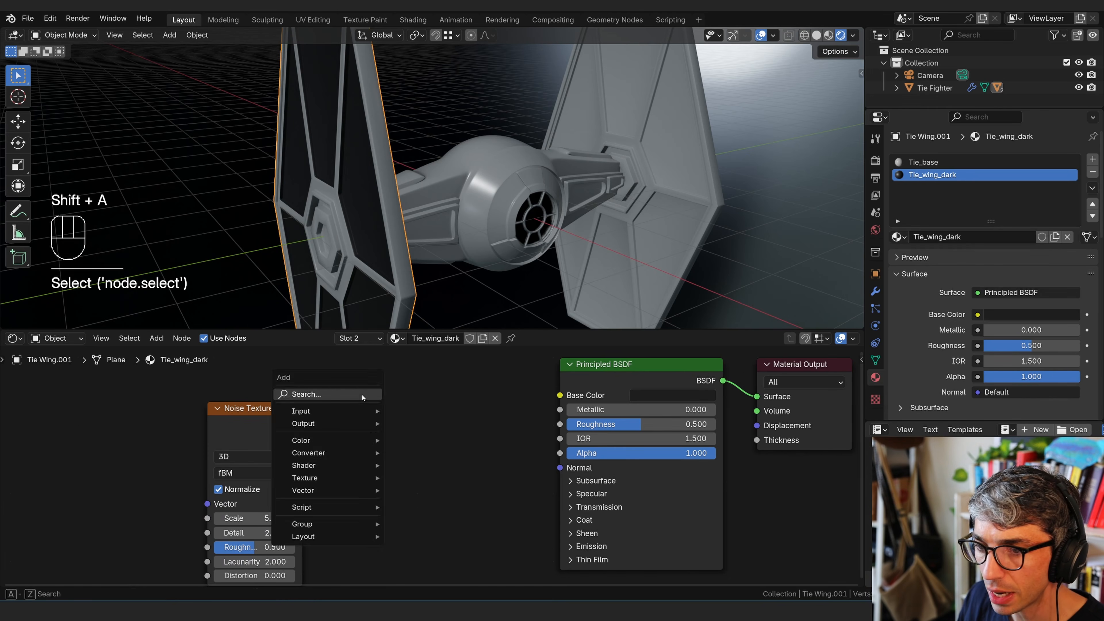
click(362, 394)
text(bump)
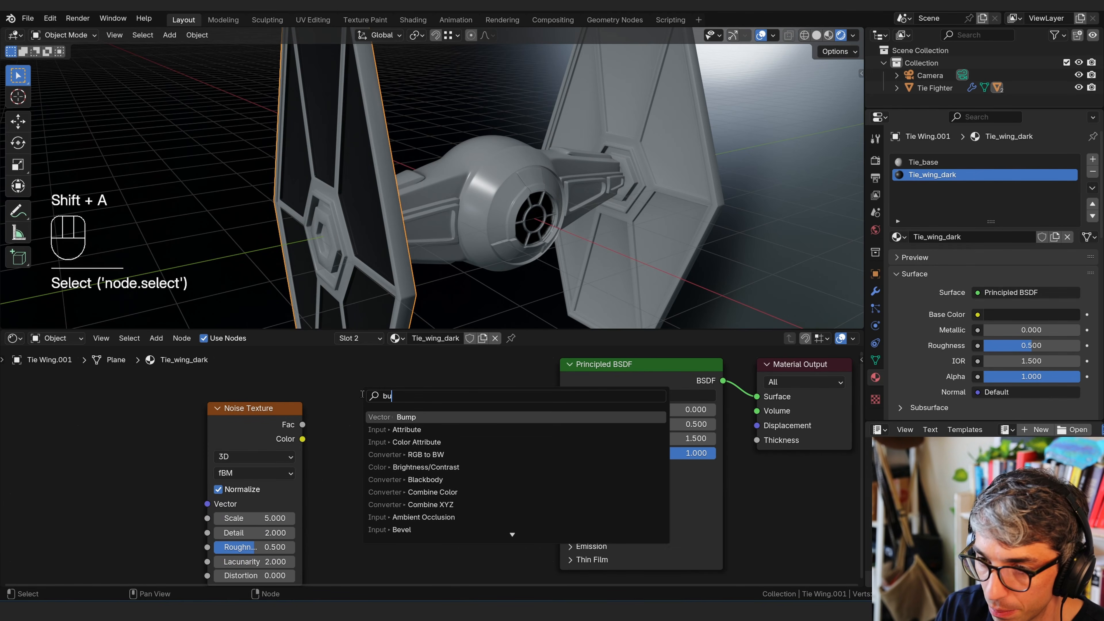
key(Return)
click(374, 404)
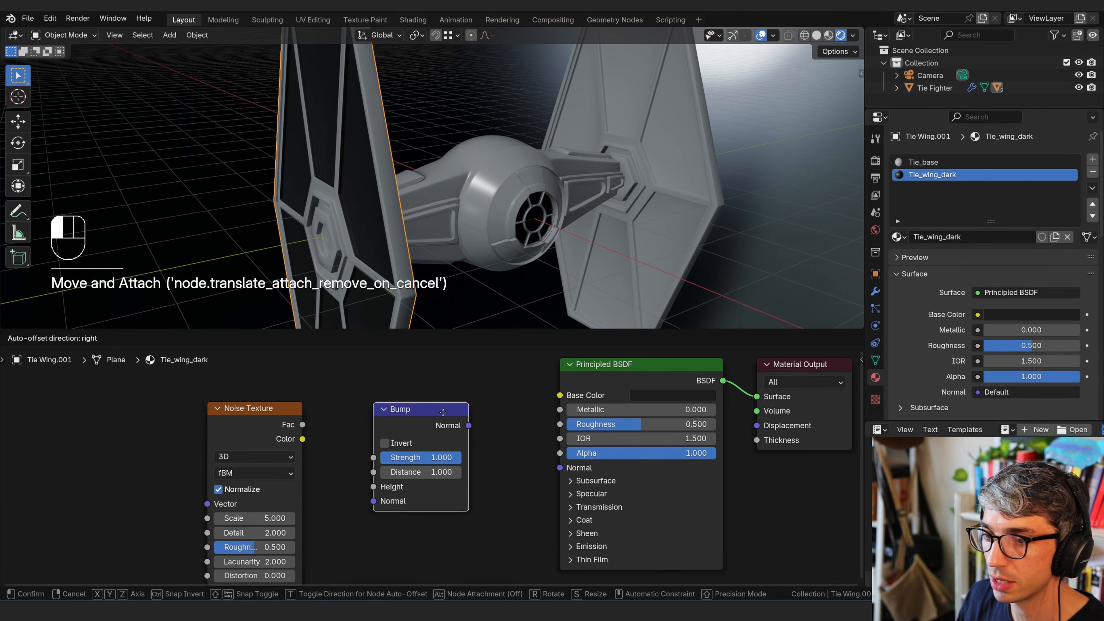
drag(243, 427, 235, 409)
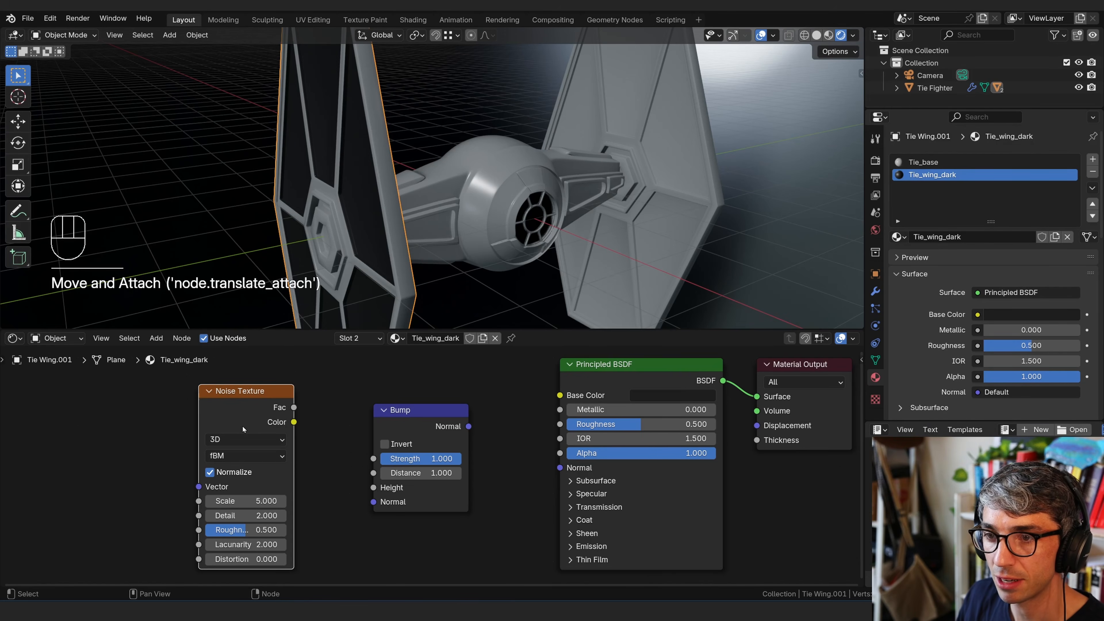
- Nudge the Noise Texture node away from the Bump node and link its Fac output directly to the Material Output's Surface input
scroll(243, 429, right, 5)
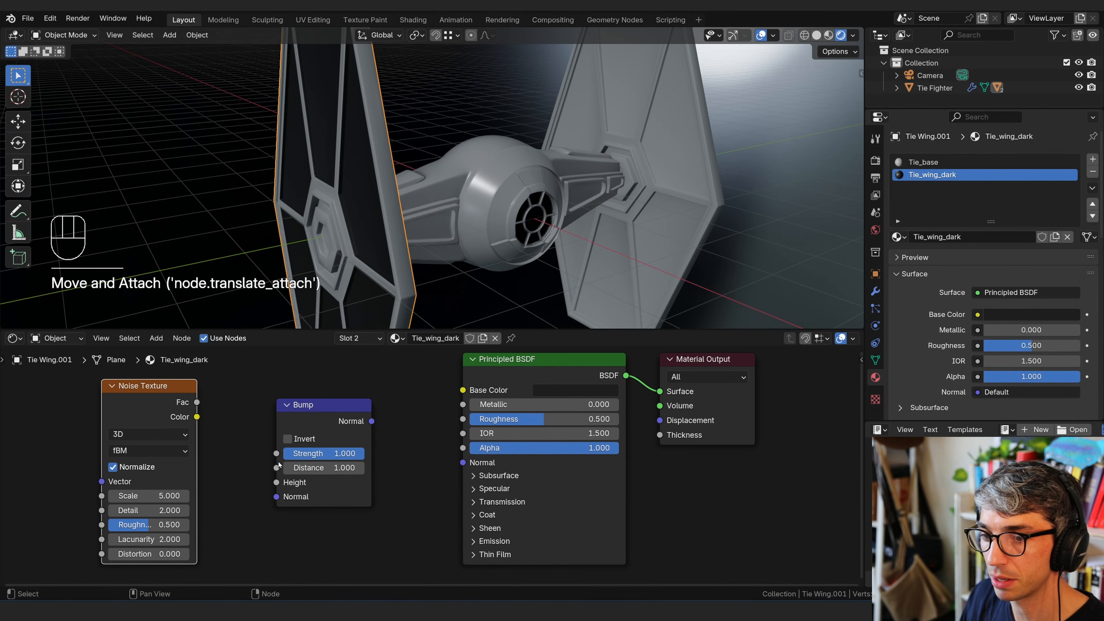
drag(157, 397, 150, 401)
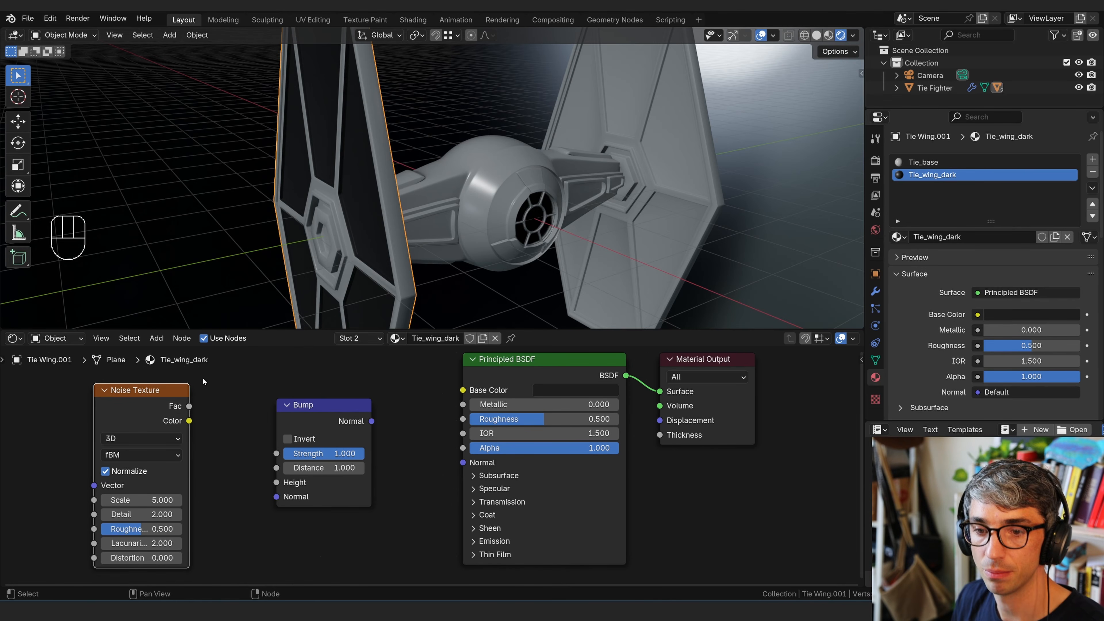
middle_drag(194, 395, 188, 394)
mouse_move(185, 405)
mouse_down()
mouse_move(215, 374)
mouse_move(654, 395)
mouse_up()
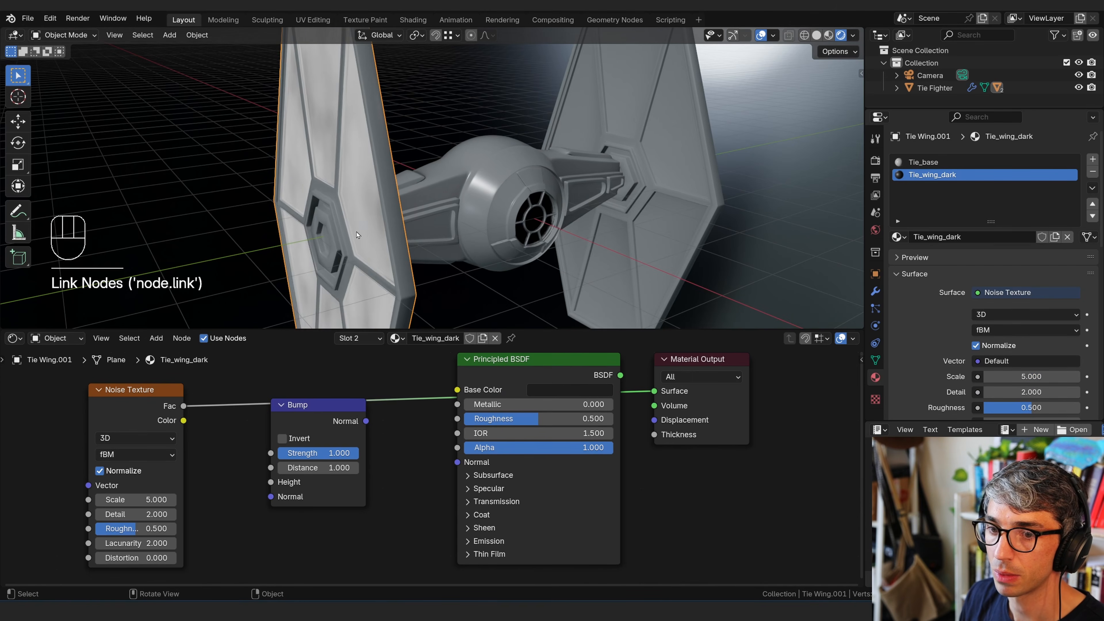
- Set the Noise Texture's Scale to 35.264 and view the noise pattern on the wing panels from the outer side
middle_drag(300, 196, 382, 261)
drag(157, 499, 174, 499)
shift+middle_drag(478, 196, 524, 234)
- Move the Bump and Principled BSDF nodes below the link from noise to output, and nudge the Noise Texture node slightly
drag(321, 425, 316, 455)
drag(500, 370, 472, 460)
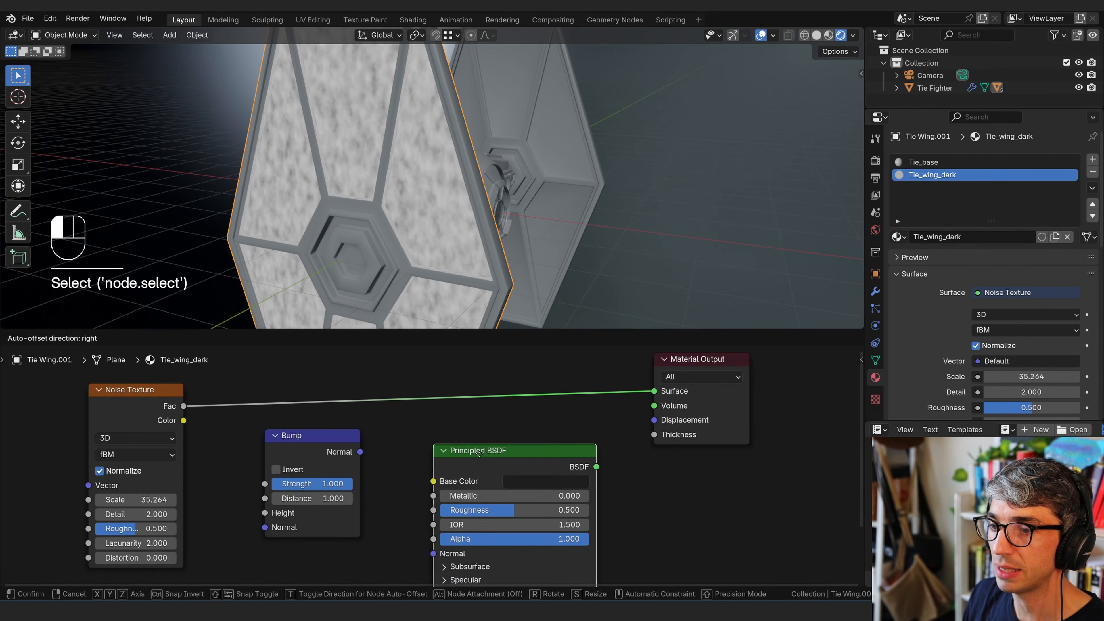
drag(313, 439, 330, 474)
middle_drag(351, 294, 370, 187)
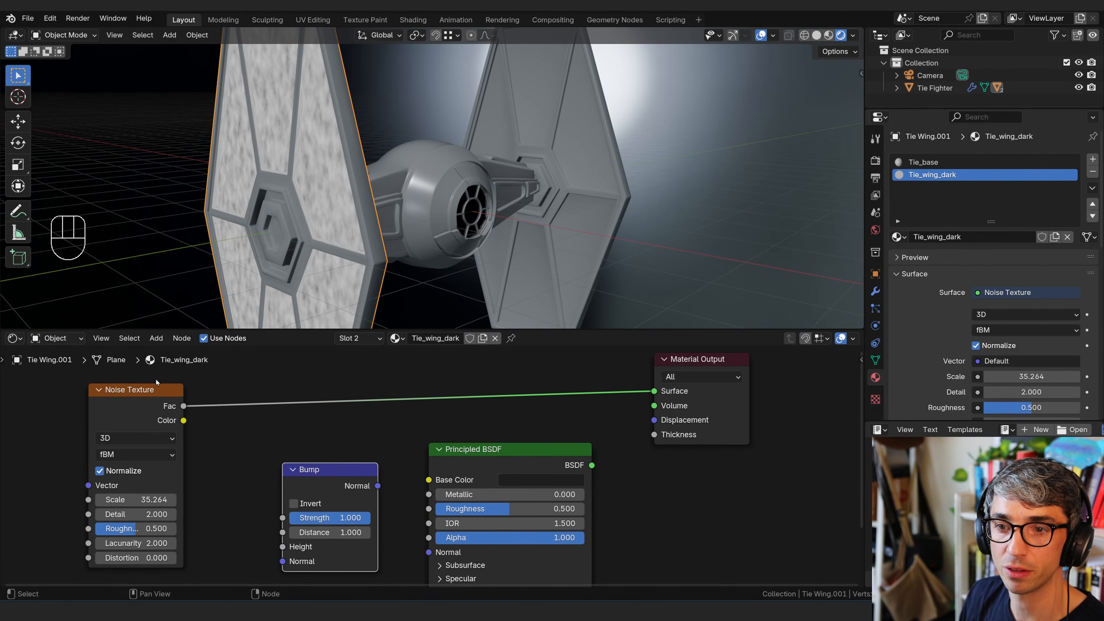
drag(153, 412, 159, 415)
middle_drag(363, 423, 377, 429)
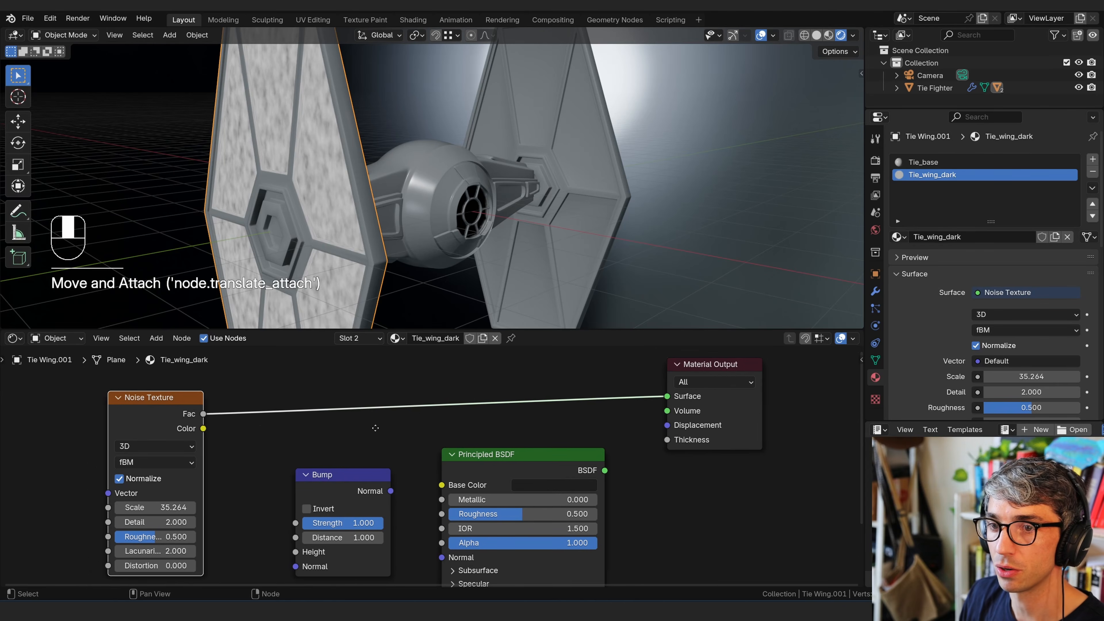
- Shift the Material Output node slightly lower and link the Bump node's Normal output to its Surface input
drag(711, 371, 719, 386)
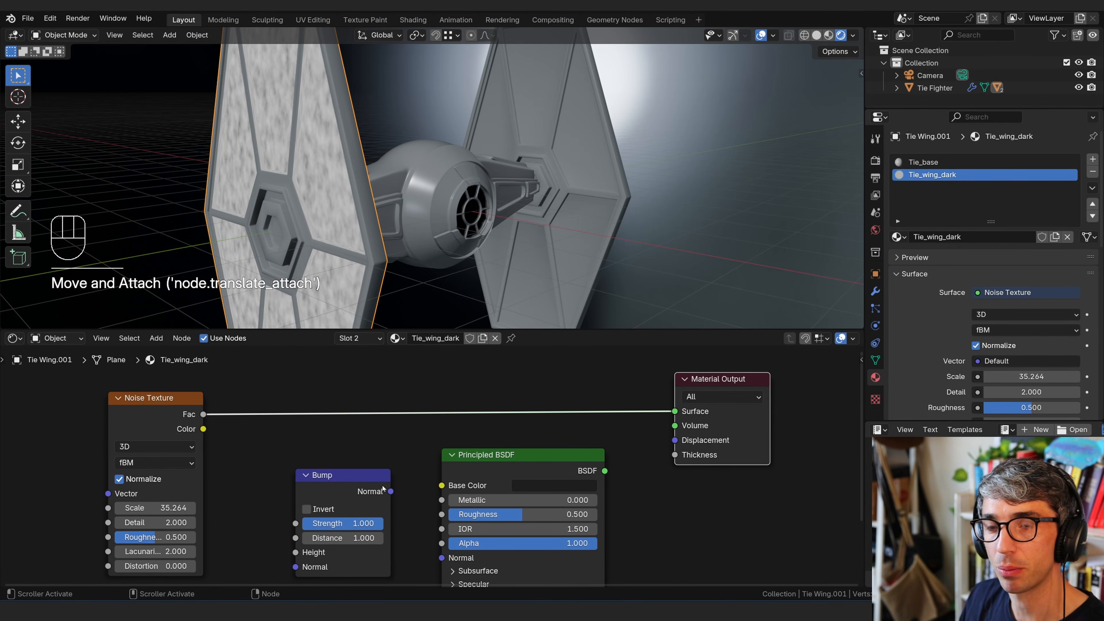
middle_drag(382, 488, 430, 465)
mouse_move(404, 470)
mouse_down()
mouse_move(405, 454)
mouse_move(487, 449)
mouse_move(722, 388)
mouse_up()
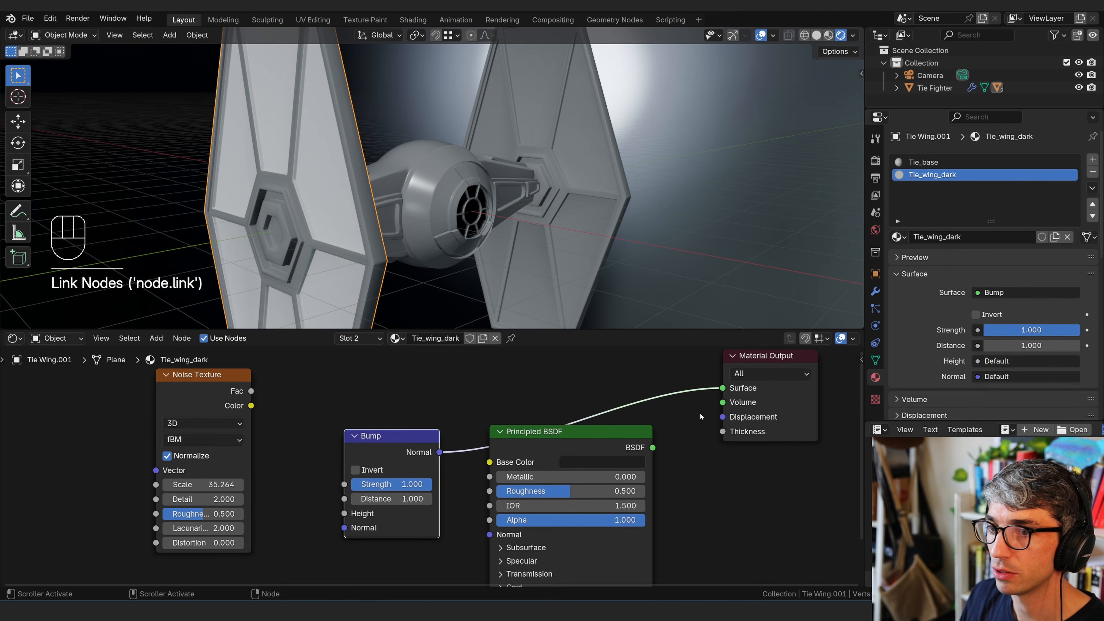
- Move the Bump node clear of the Principled BSDF and inspect its normal output on the wing panels from several angles
drag(378, 452, 359, 427)
middle_drag(369, 305, 573, 247)
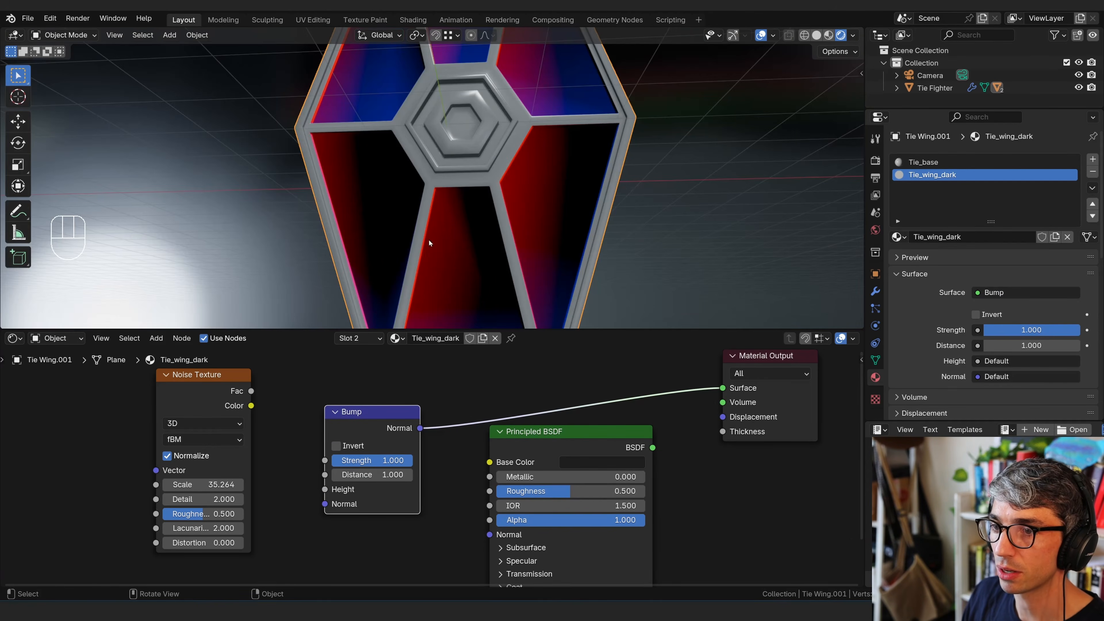
middle_drag(429, 242, 353, 189)
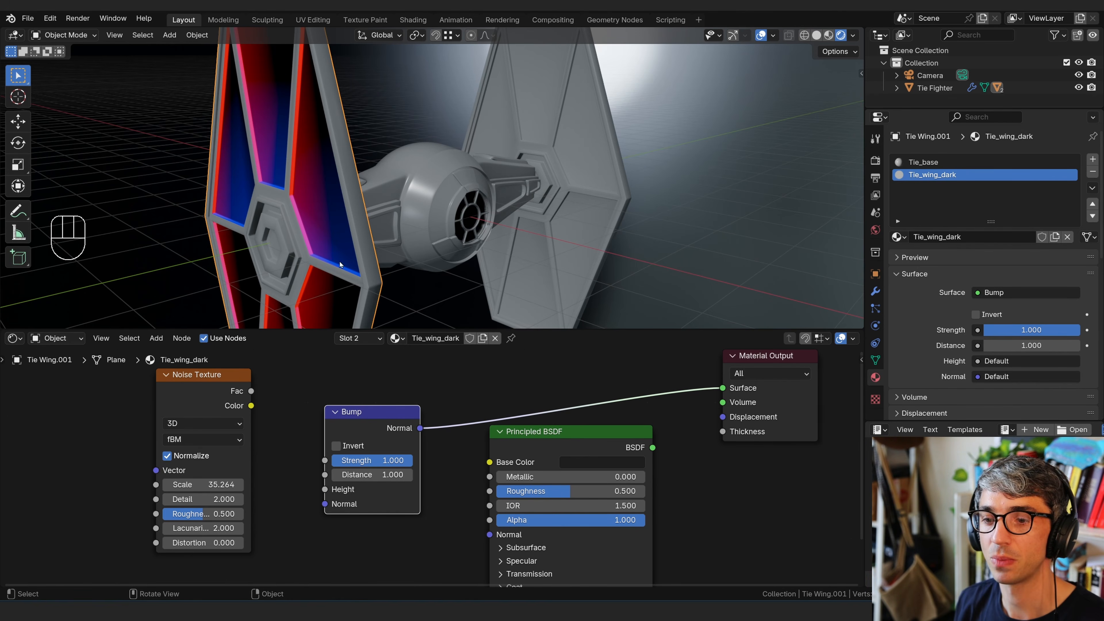
middle_drag(272, 398, 283, 400)
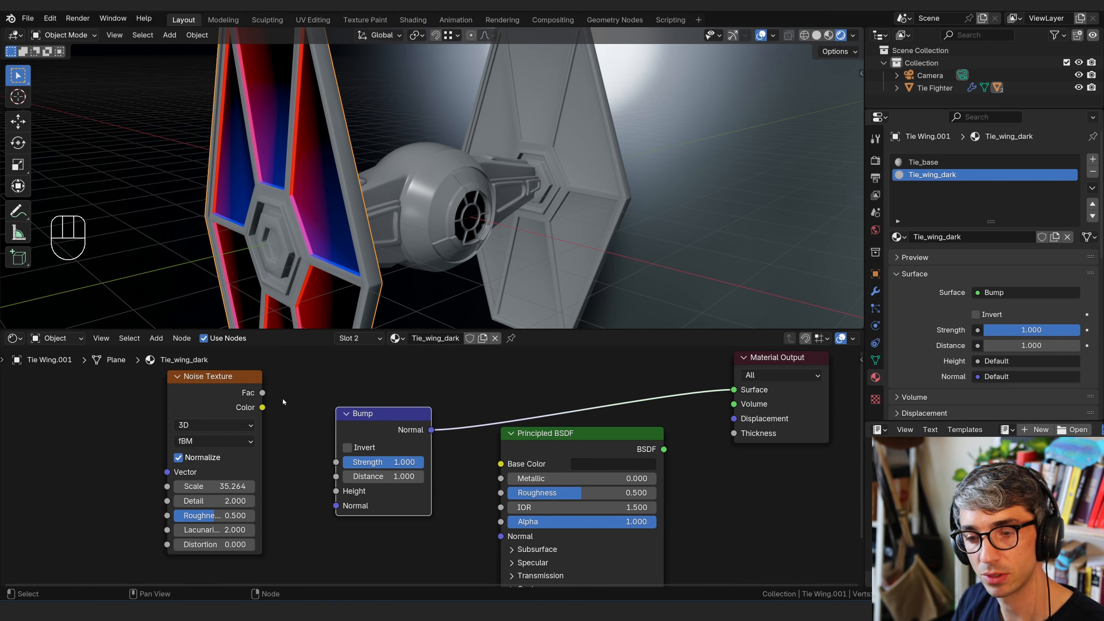
- Preview the noise on the wing by linking the Noise Texture's Fac output directly to the Material Output's Surface
drag(364, 418, 351, 403)
click(261, 407)
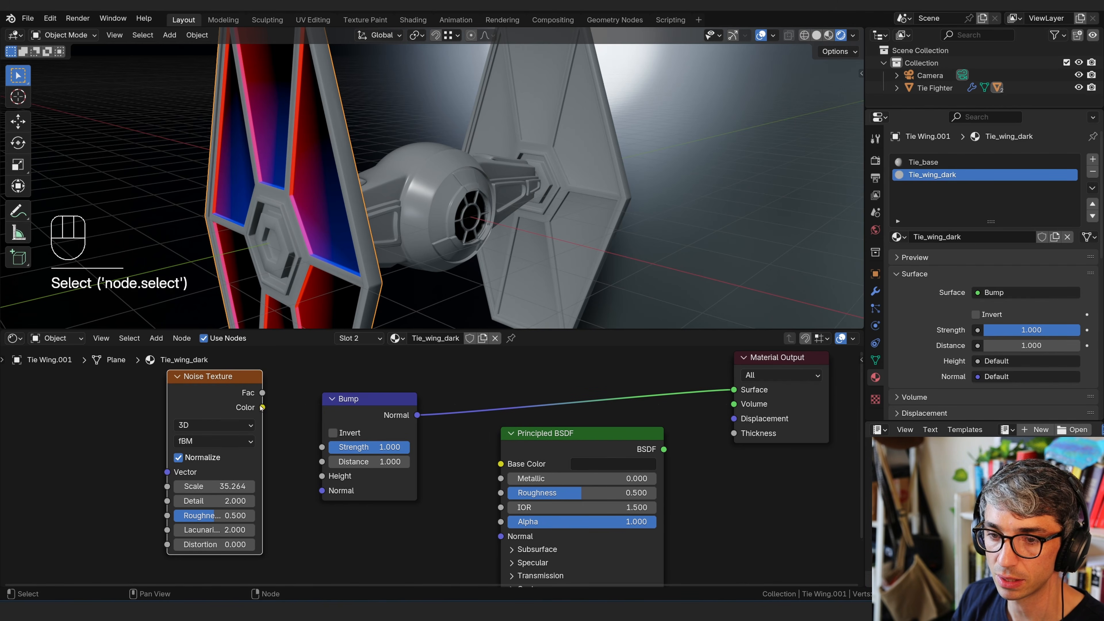
drag(263, 393, 734, 413)
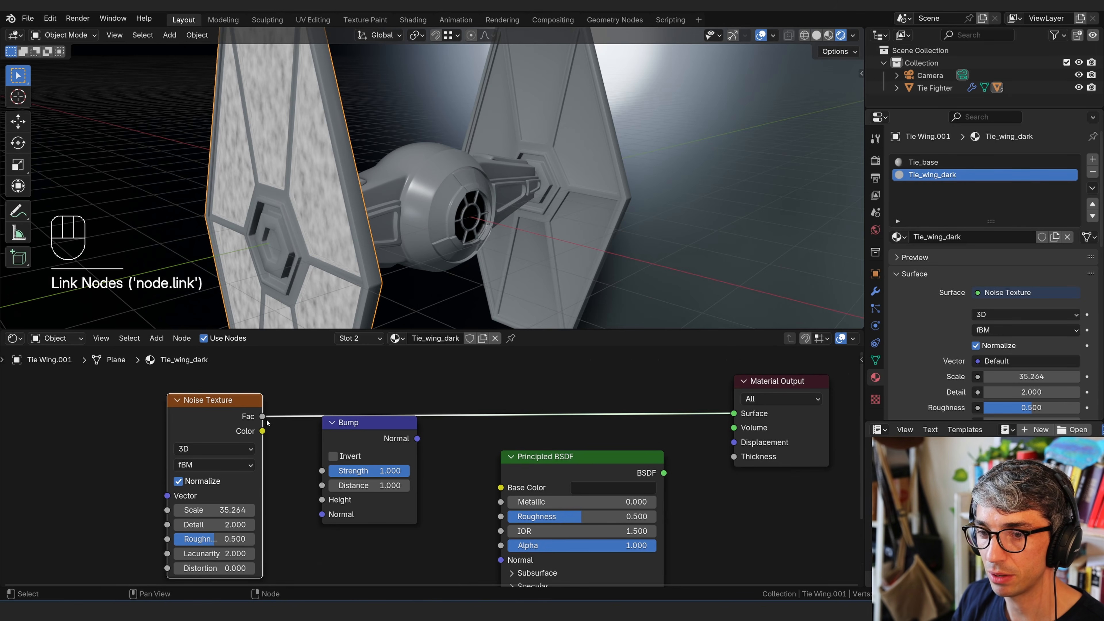
- Link the Noise Texture's Fac to the Bump node's Height, and preview Bump's Normal through the Material Output's Surface
drag(262, 417, 271, 464)
drag(312, 497, 322, 499)
drag(399, 447, 733, 415)
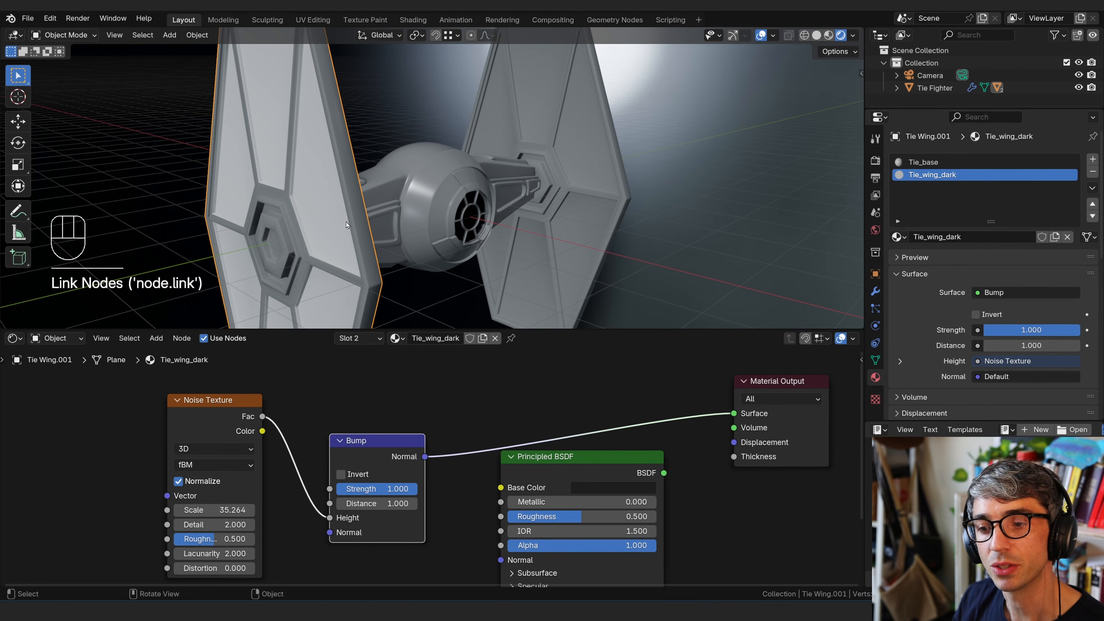
middle_drag(347, 224, 421, 306)
scroll(431, 225, up, 4)
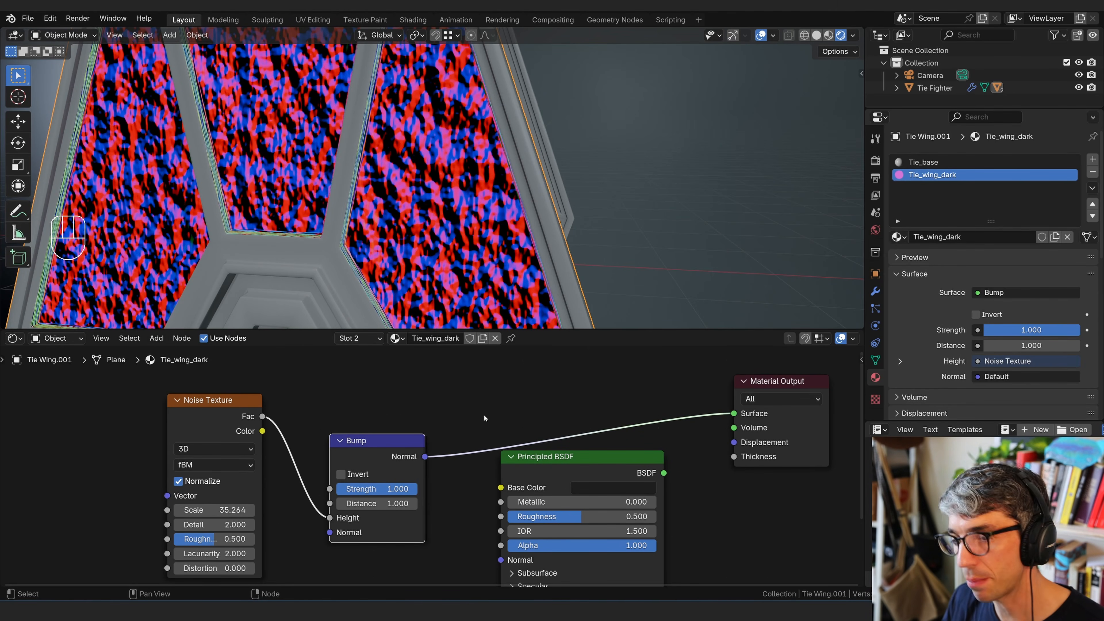
- Connect the Bump node's Normal output to the Principled BSDF's Normal input and reposition the BSDF node
middle_drag(484, 418, 422, 391)
drag(324, 420, 283, 412)
drag(322, 451, 360, 443)
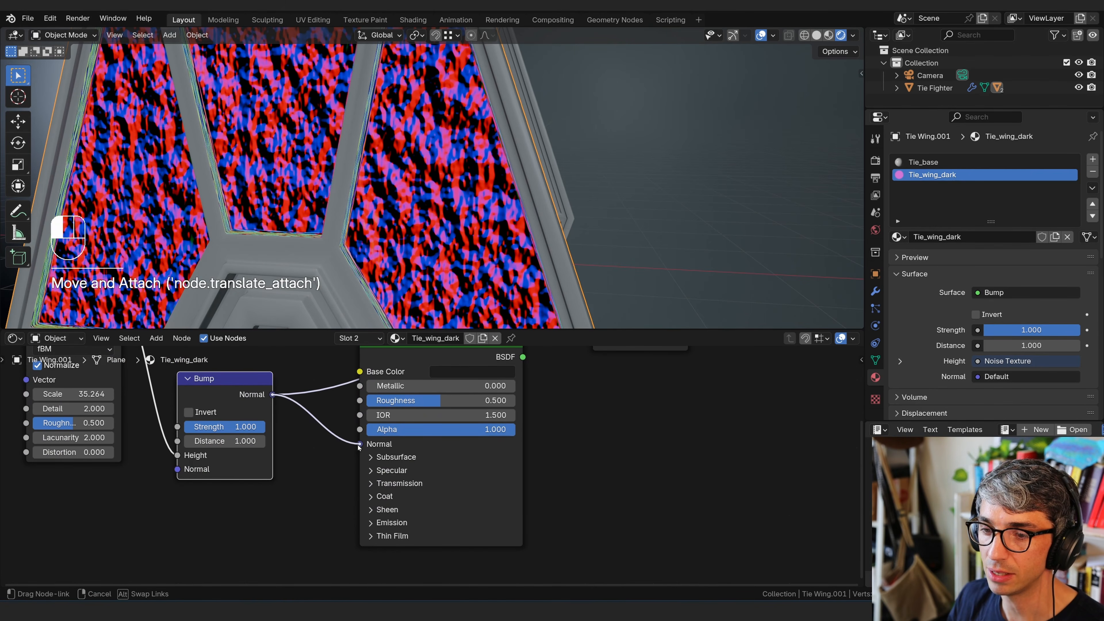
middle_drag(465, 356, 499, 446)
drag(500, 446, 509, 470)
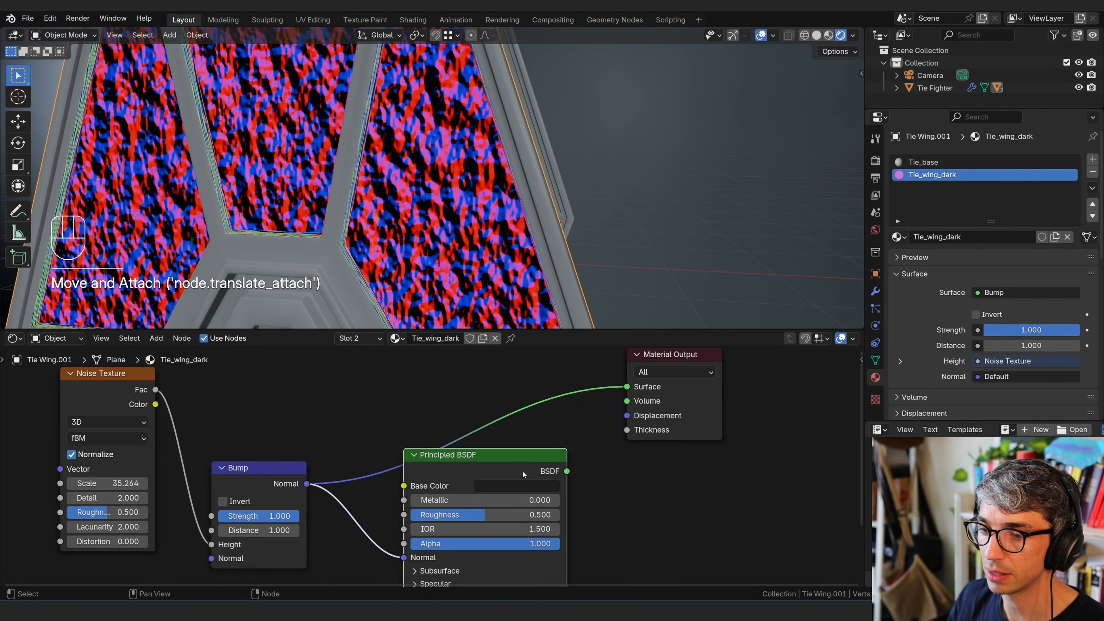
- Reposition the Material Output node and link the Principled BSDF's BSDF output to its Surface input
middle_drag(492, 450, 377, 390)
drag(375, 388, 413, 408)
drag(414, 408, 448, 416)
middle_drag(456, 411, 425, 447)
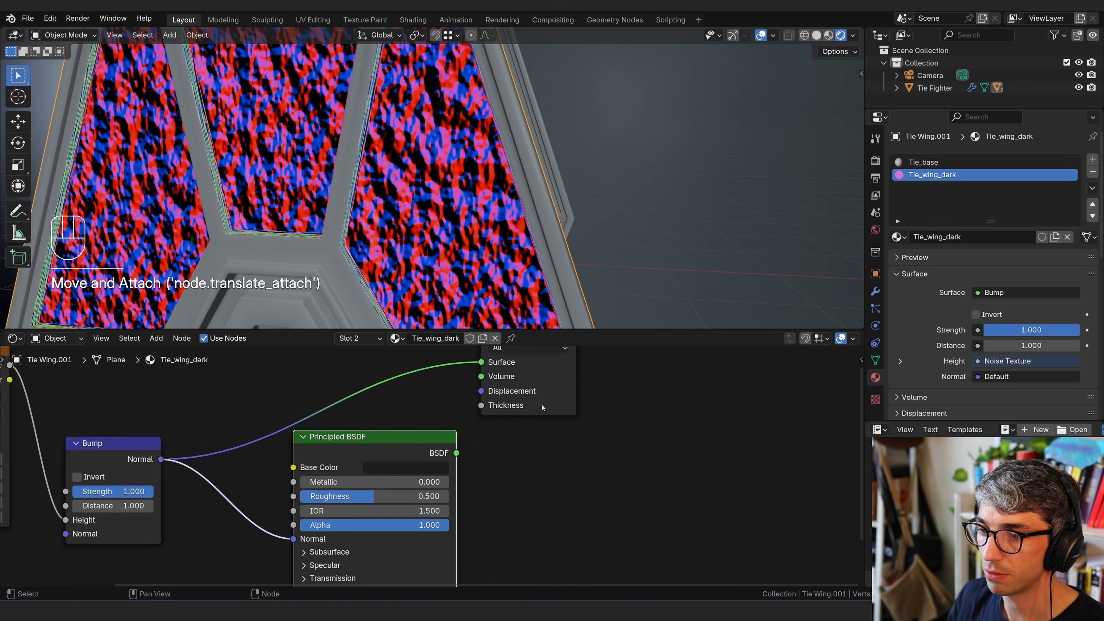
drag(542, 406, 597, 435)
drag(568, 488, 549, 484)
drag(458, 453, 536, 391)
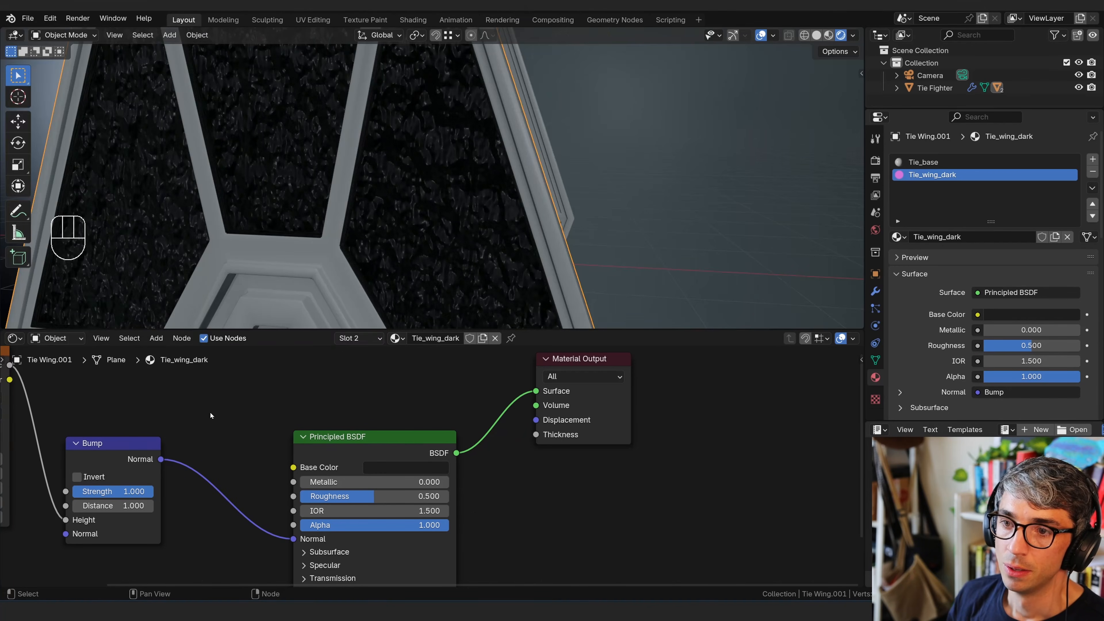
- Lighten the Principled BSDF's base color from near black to a mid grey
middle_drag(476, 261, 525, 257)
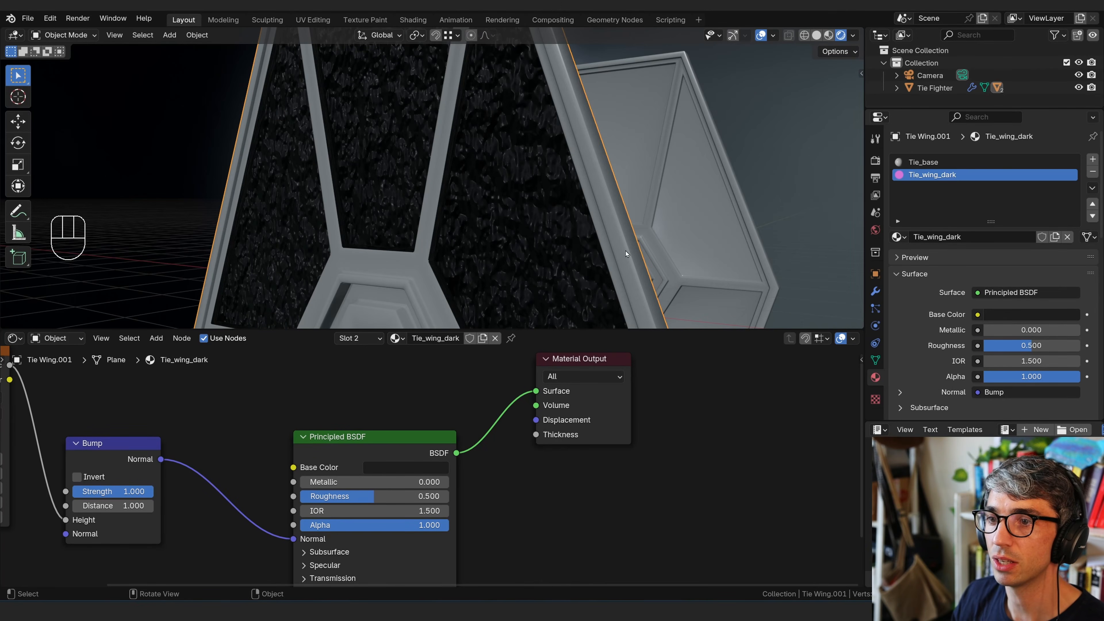
click(418, 467)
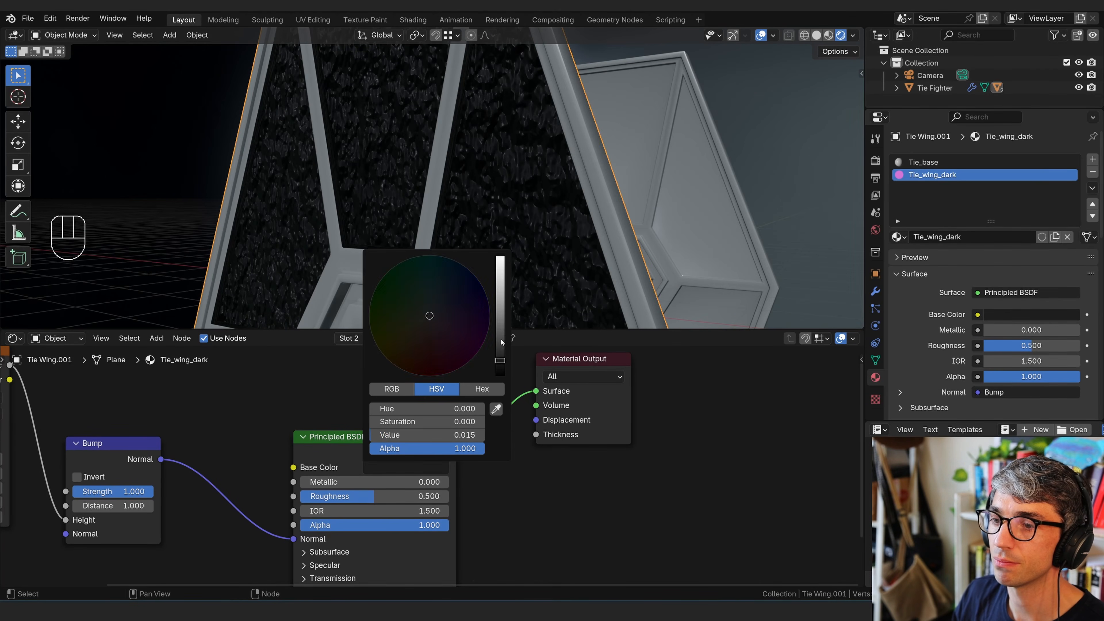
drag(501, 342, 501, 304)
- Rotate the viewport shading's environment lighting slightly so the light hits the wing panels differently
middle_drag(536, 274, 702, 180)
click(854, 35)
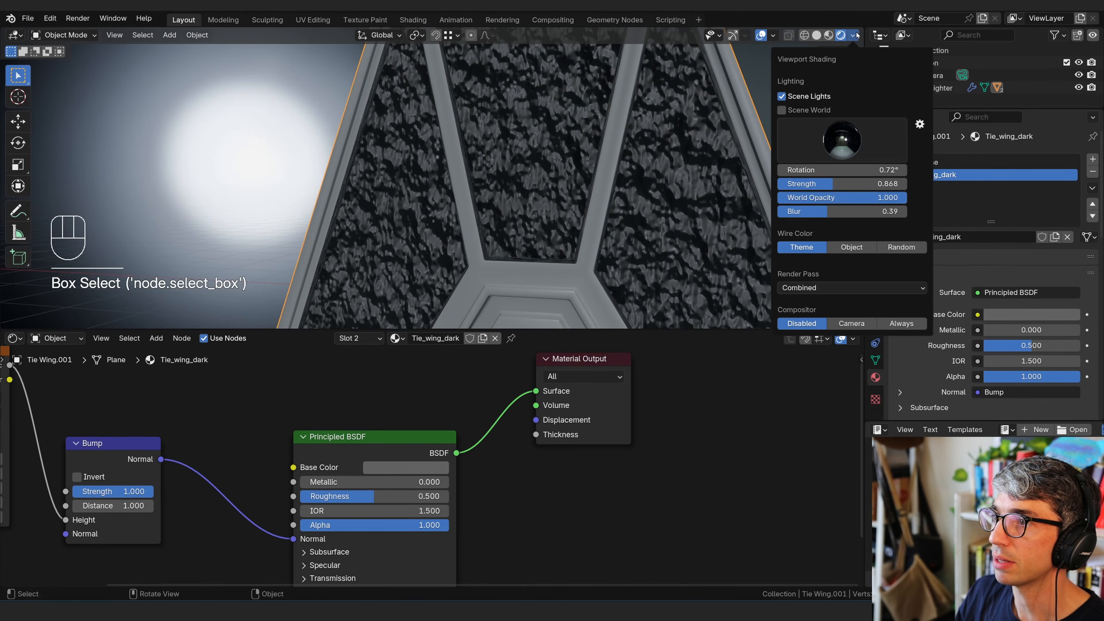
mouse_move(802, 170)
mouse_down()
mouse_move(778, 170)
mouse_move(837, 168)
mouse_move(824, 170)
mouse_up()
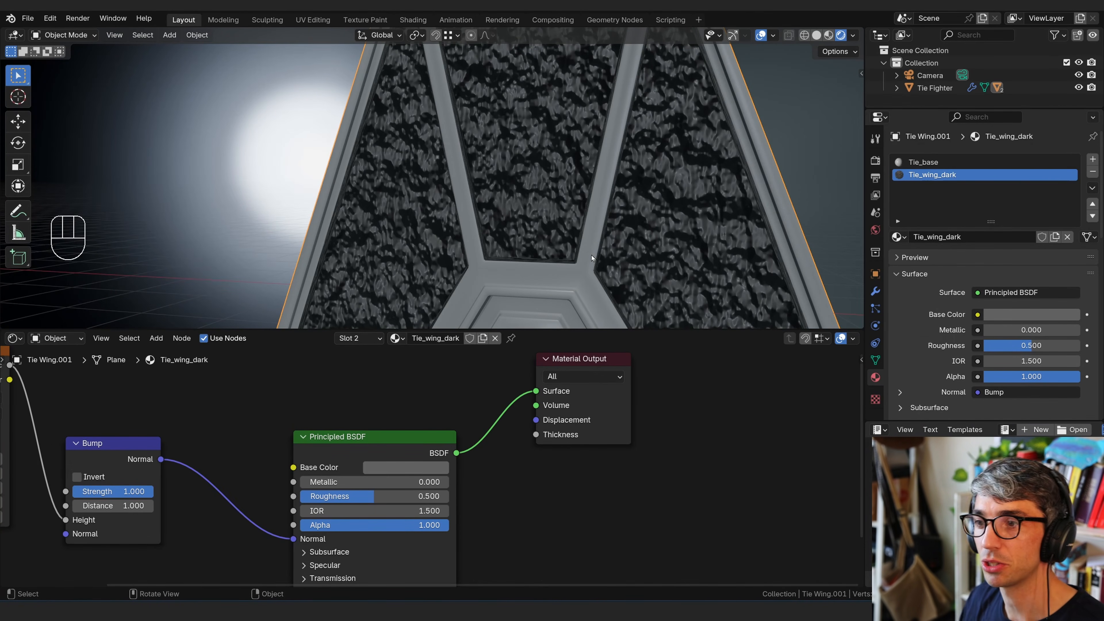
middle_drag(537, 262, 579, 270)
- Try the Bump node's Strength at about 0.122 and return it to 1.000
middle_drag(245, 475, 417, 477)
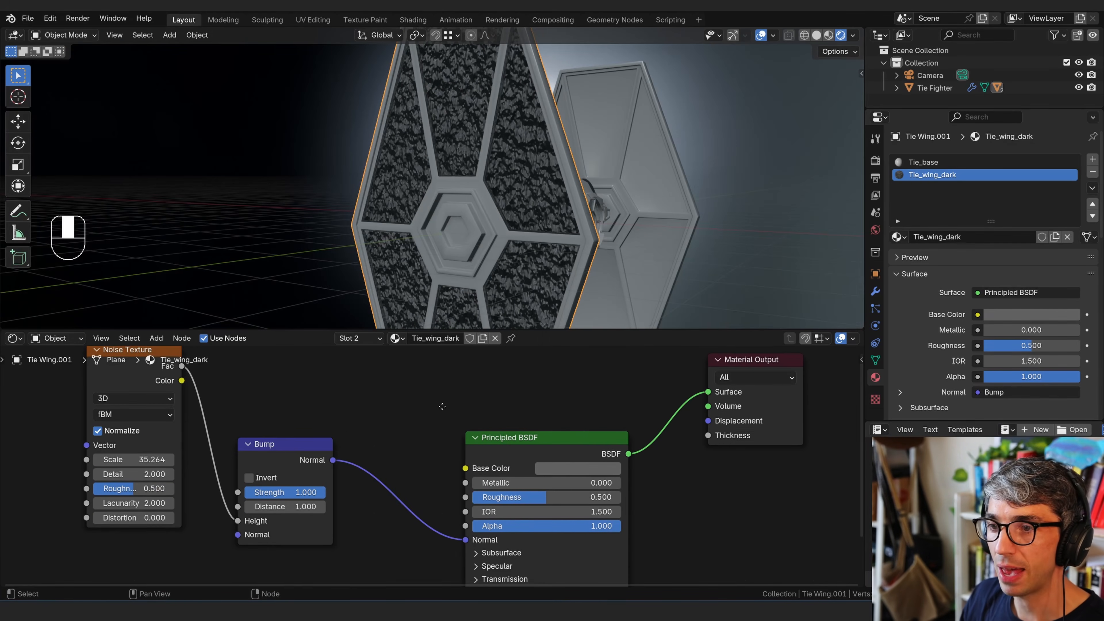
drag(275, 519, 301, 506)
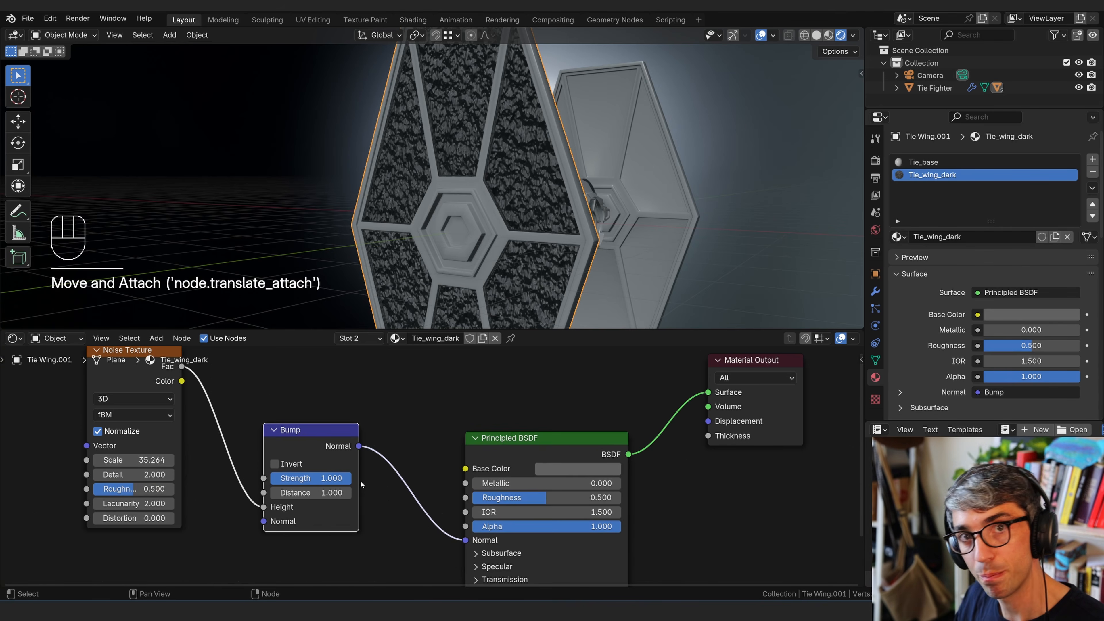
scroll(360, 486, up, 1)
middle_drag(361, 482, 445, 489)
scroll(517, 455, up, 2)
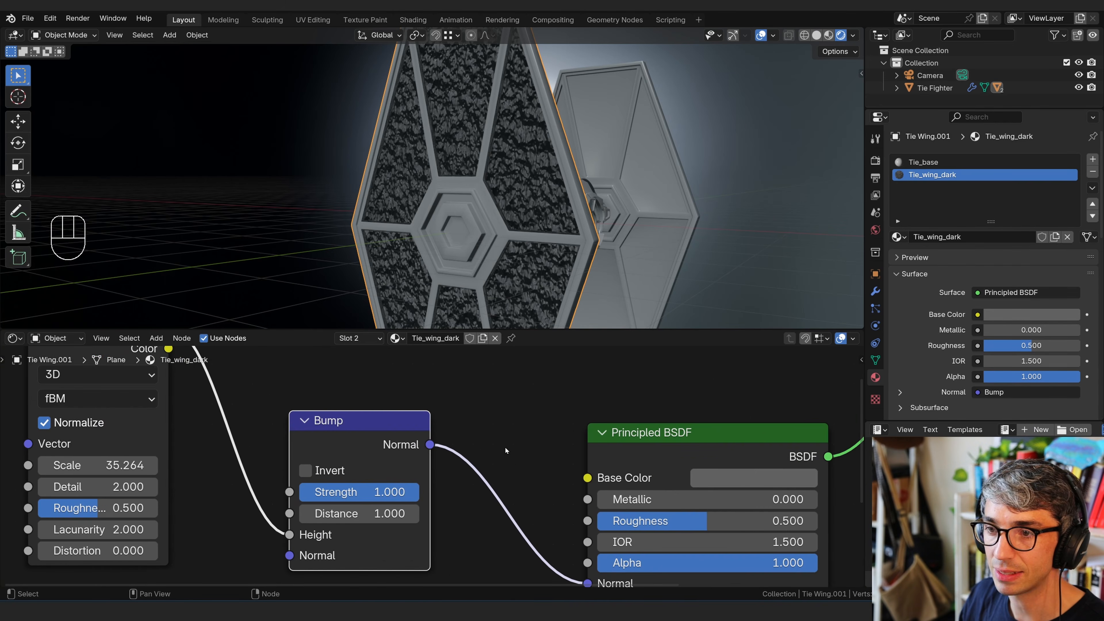
scroll(538, 246, up, 5)
scroll(565, 289, down, 4)
drag(413, 500, 299, 506)
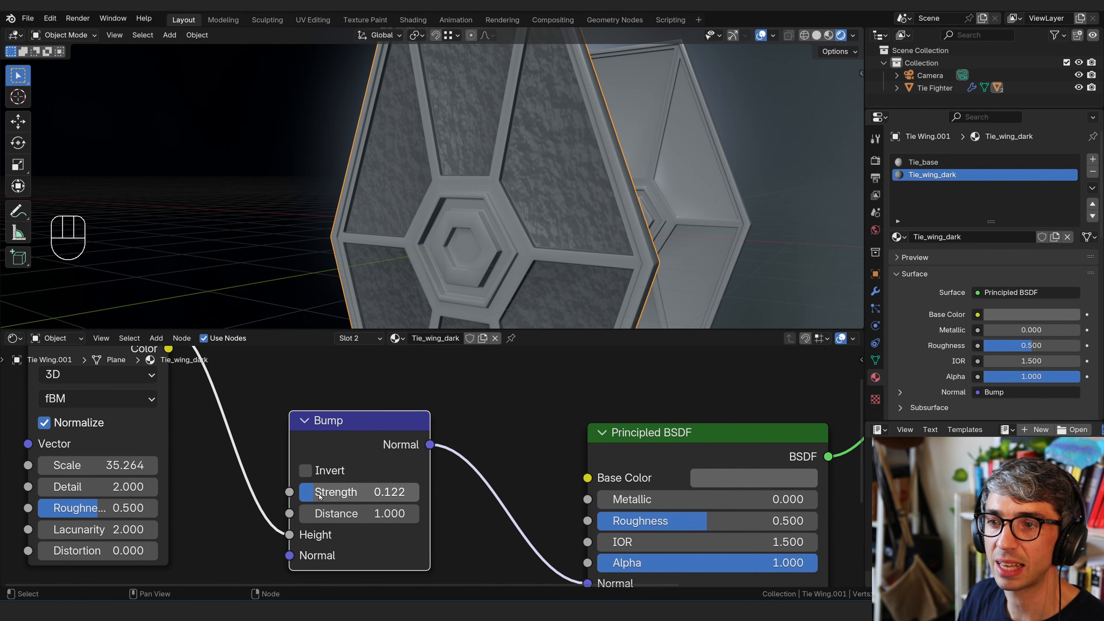
drag(319, 497, 440, 494)
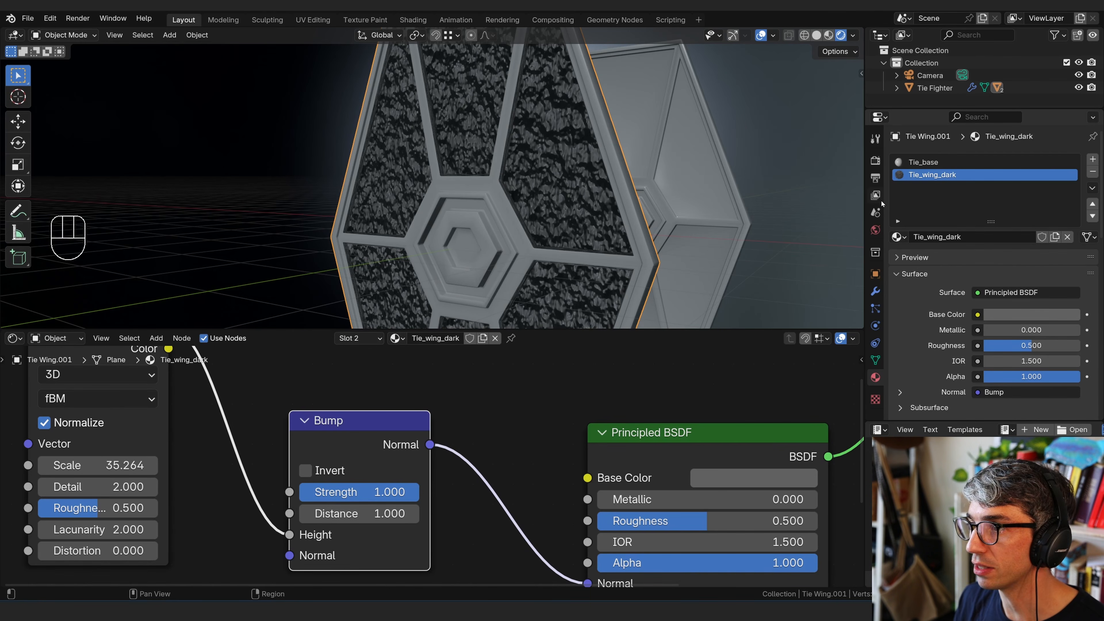
- Open the scene's Units settings and compare the length unit with the Bump node's Distance field
click(876, 212)
click(911, 233)
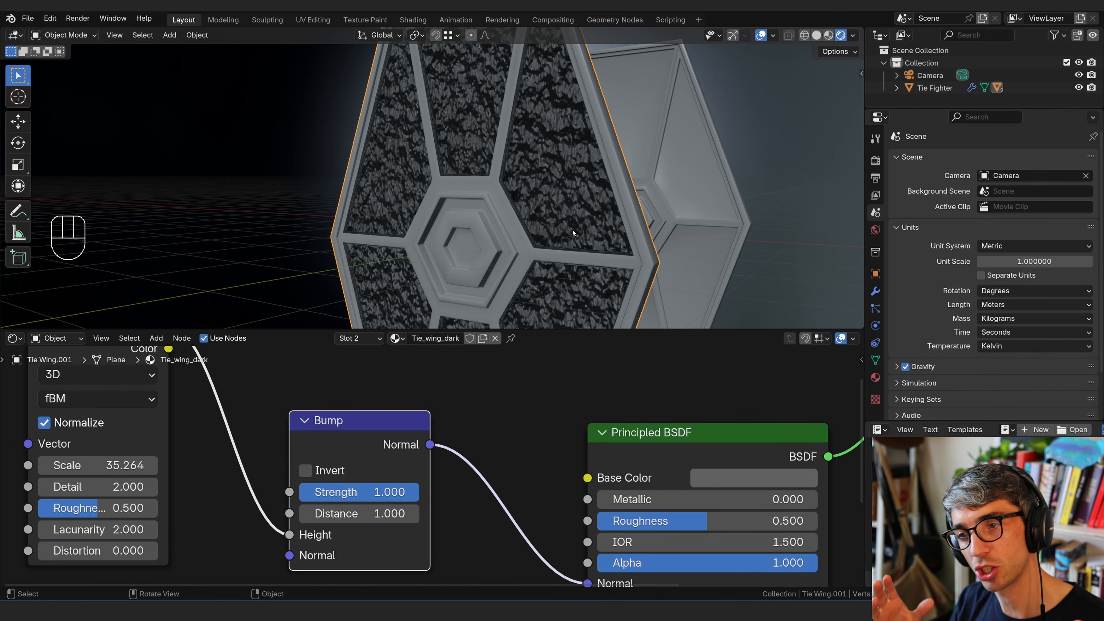
click(368, 517)
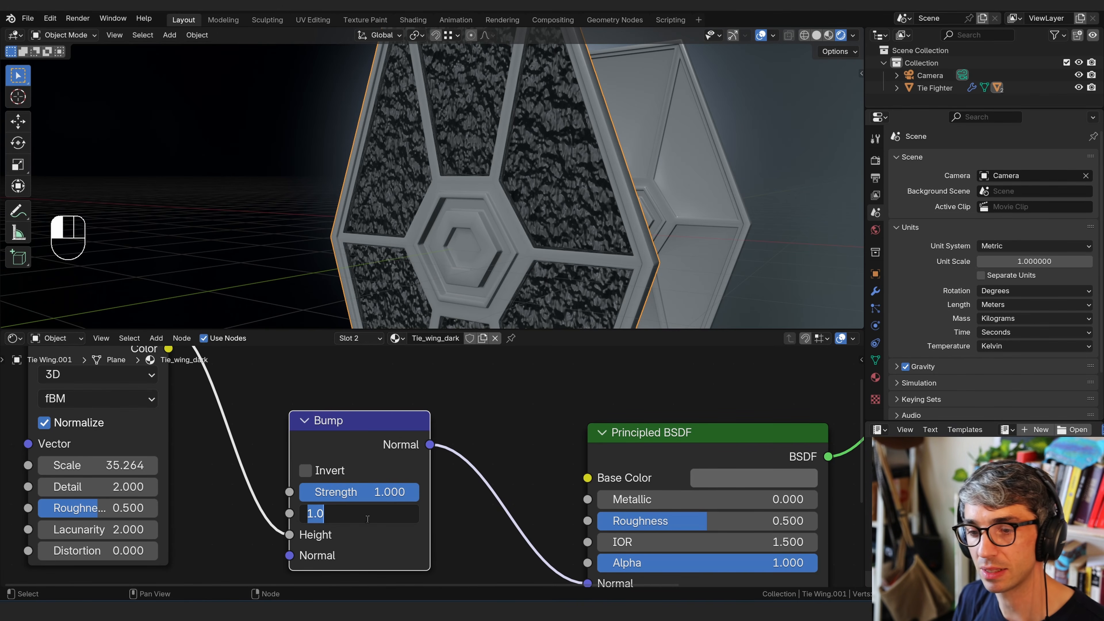
click(475, 444)
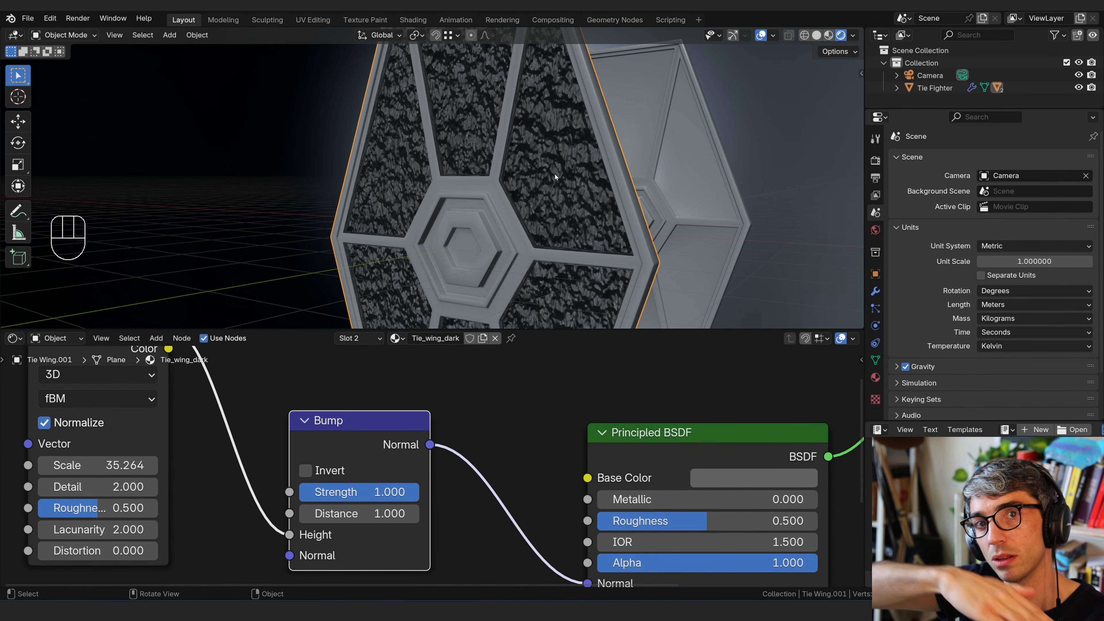
- Set the Bump node's Distance to 0.1 and view the wing surface up close
double_click(363, 515)
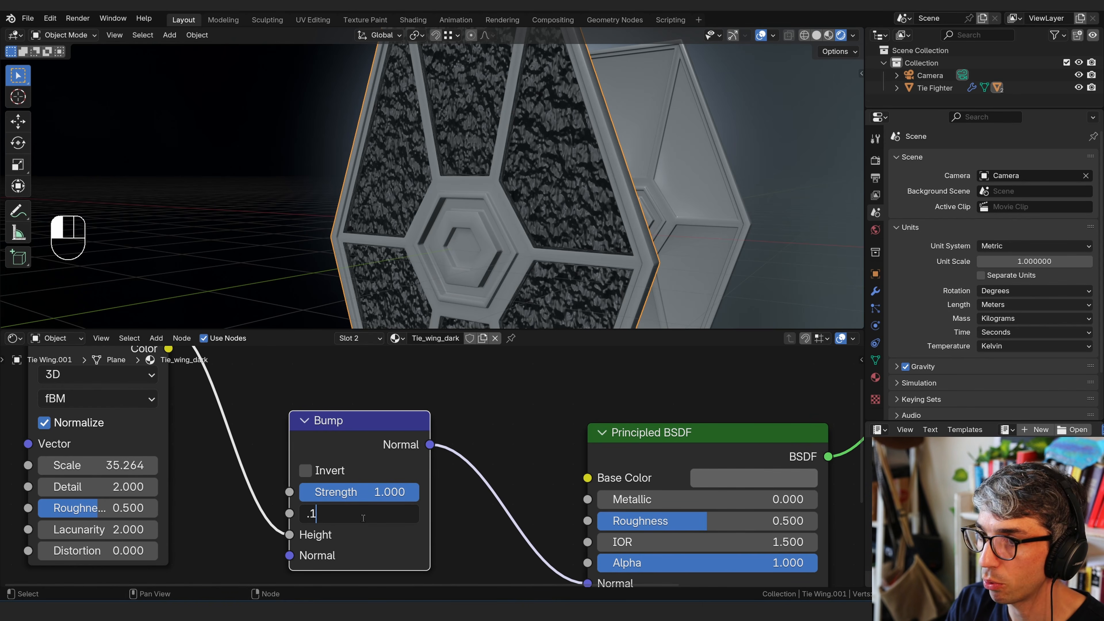
key(Return)
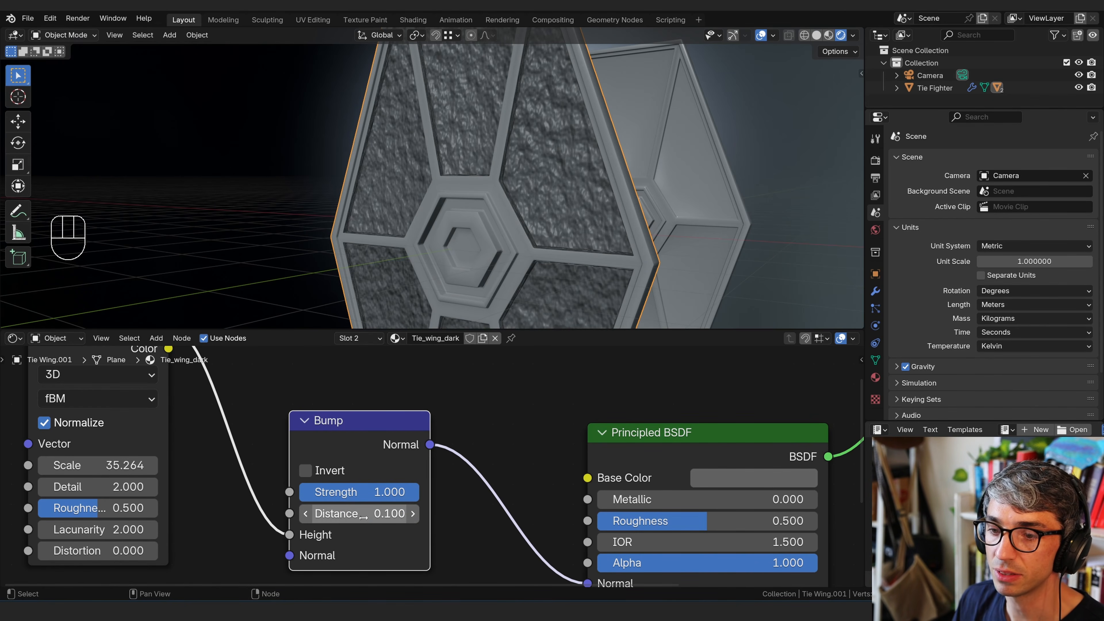
middle_drag(513, 270, 451, 260)
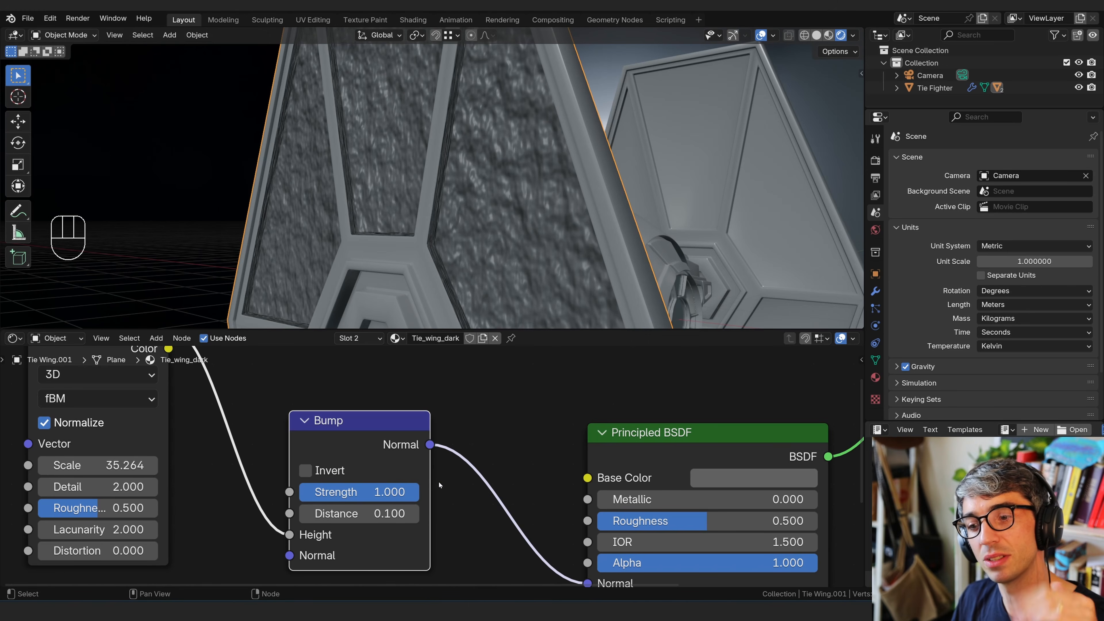
- Reduce the Bump node's Distance to 0.05 and look at the wing panels from the front
mouse_move(374, 492)
mouse_down()
mouse_move(391, 492)
mouse_move(361, 492)
mouse_move(374, 492)
mouse_up()
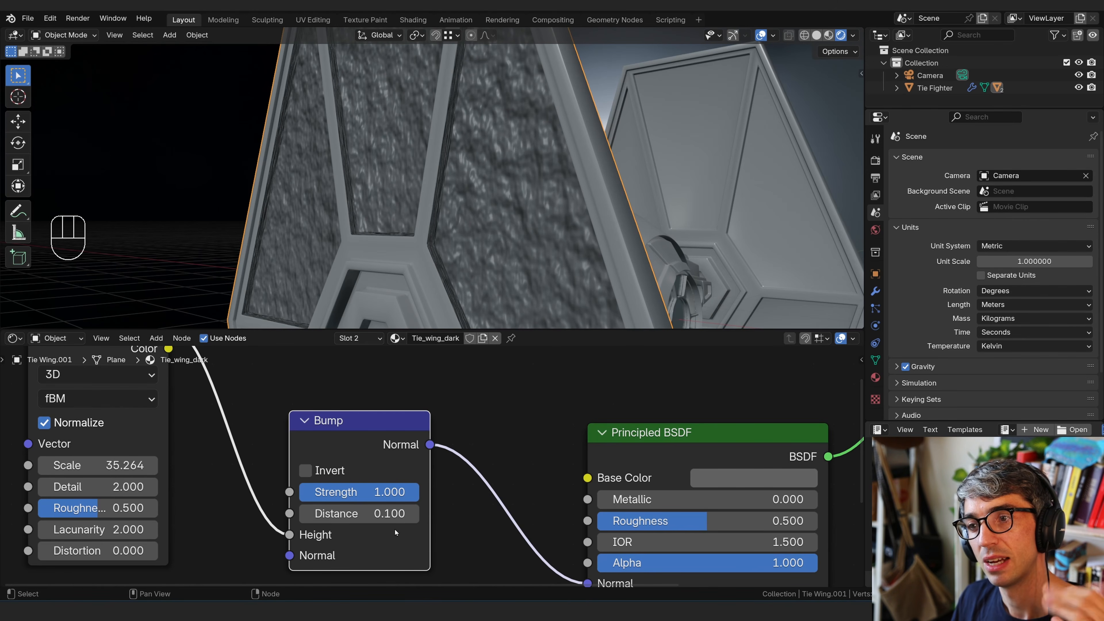
click(373, 519)
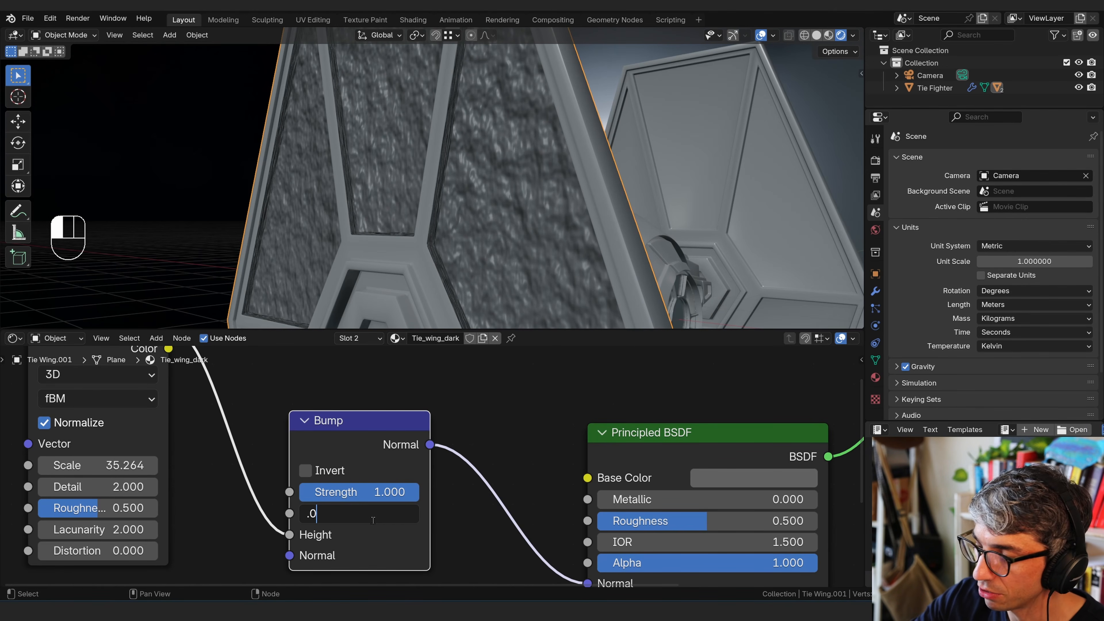
text(.05)
key(Return)
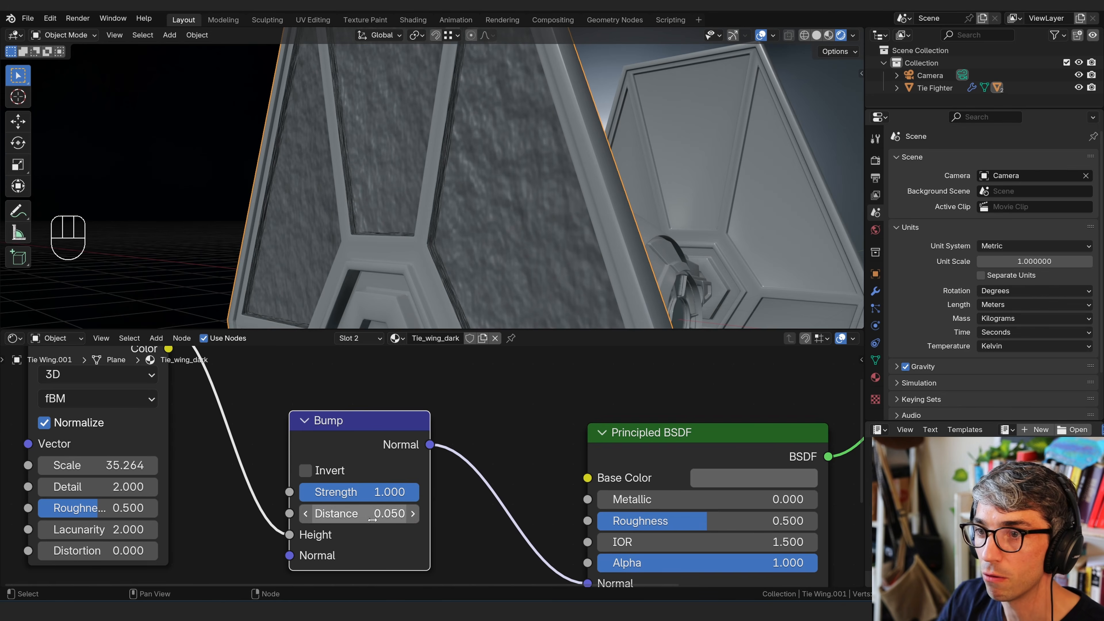
mouse_move(543, 243)
middle_down()
mouse_move(603, 254)
mouse_move(616, 297)
mouse_move(546, 271)
mouse_move(581, 276)
mouse_move(591, 261)
mouse_move(544, 266)
middle_up()
scroll(603, 254, down, 5)
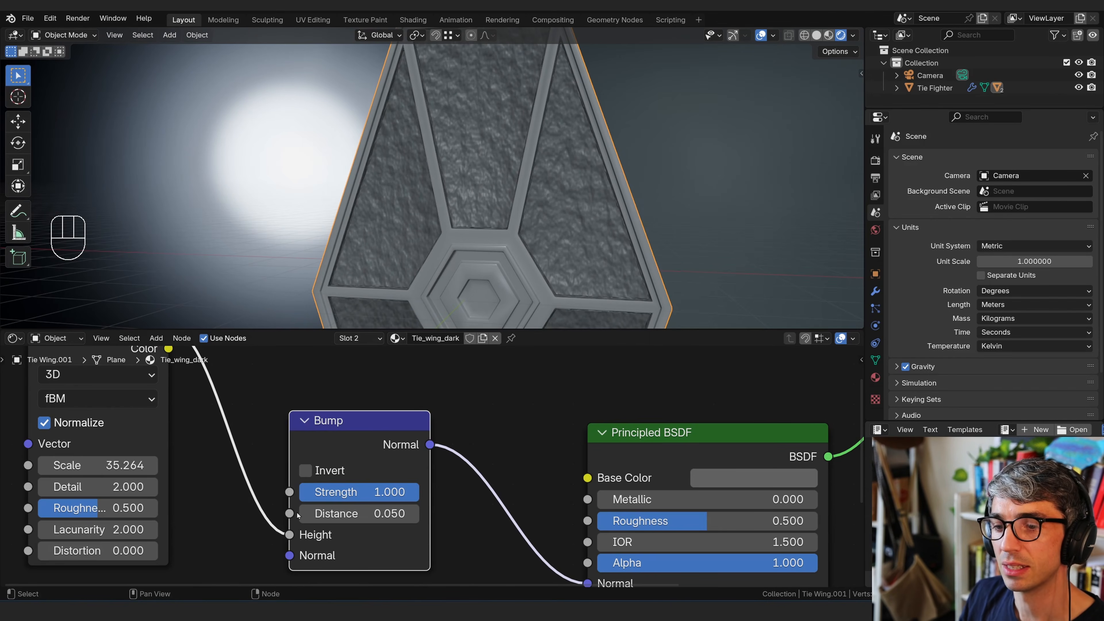
- Set the Bump node's Distance back to 1 to compare the effect on the wing panels
click(354, 495)
click(355, 519)
text(1)
key(Return)
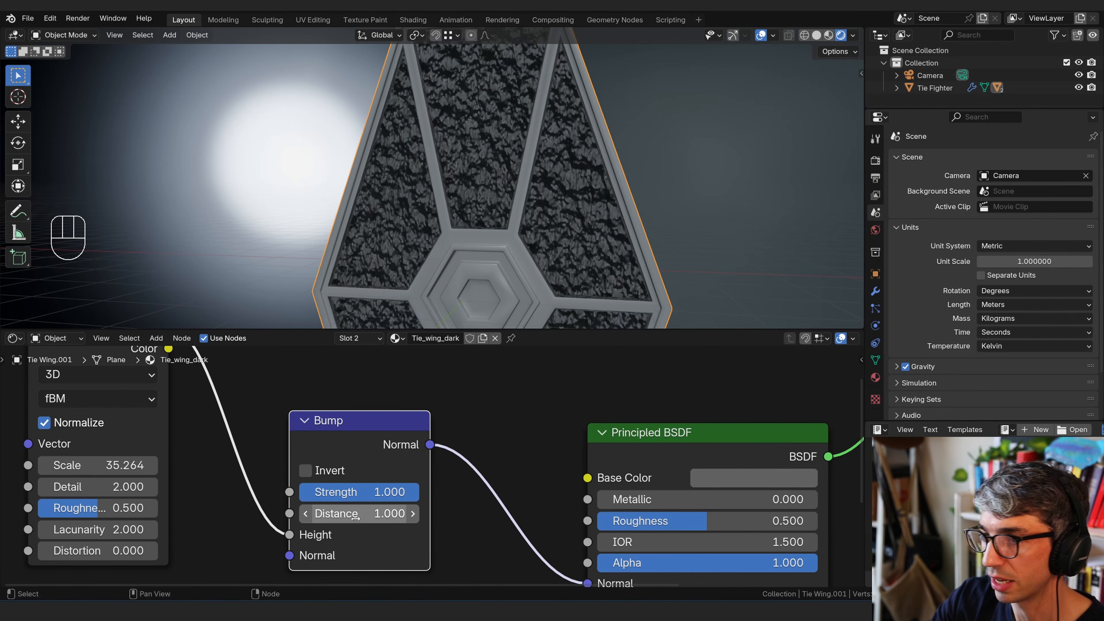
middle_drag(457, 211, 493, 254)
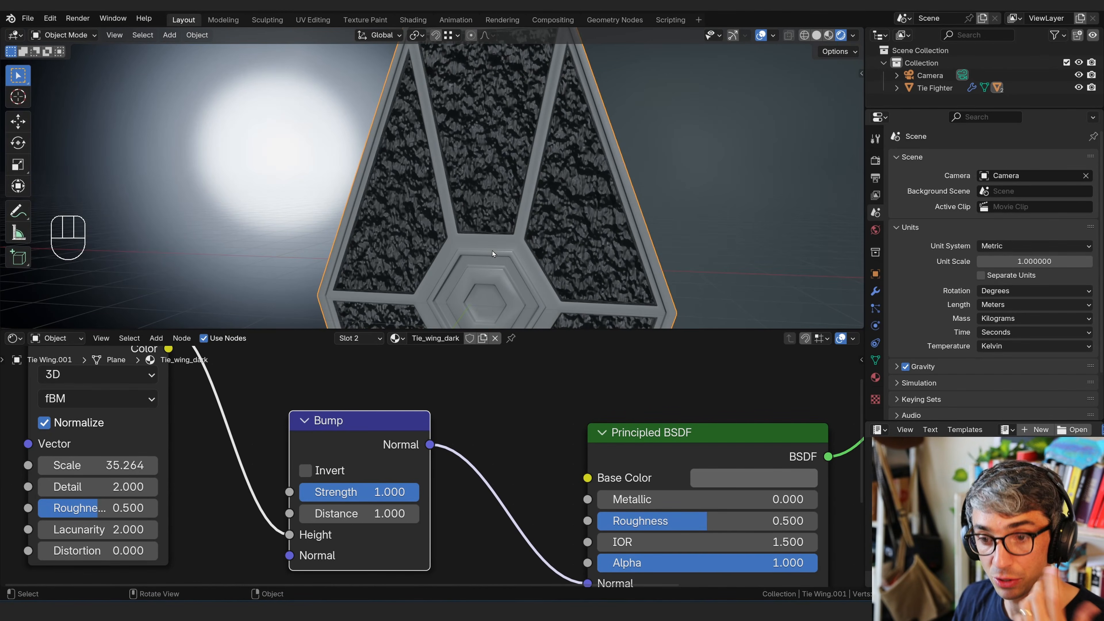
- Set the Bump node's Distance to 0.1 for the Tie_wing_dark material
click(370, 512)
text(.)
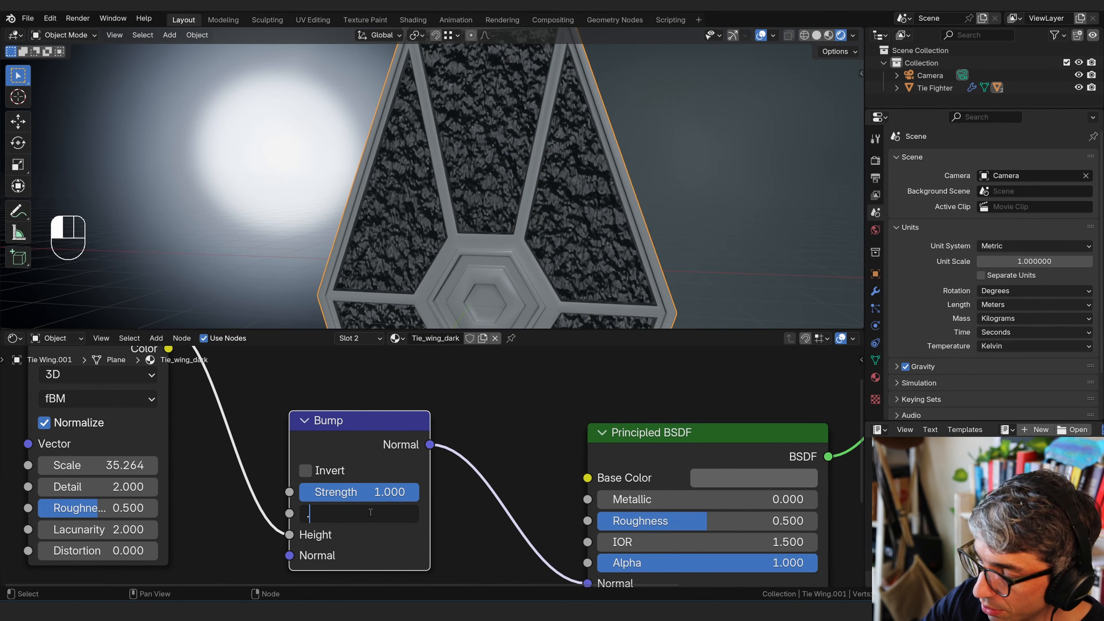
text(1)
key(Return)
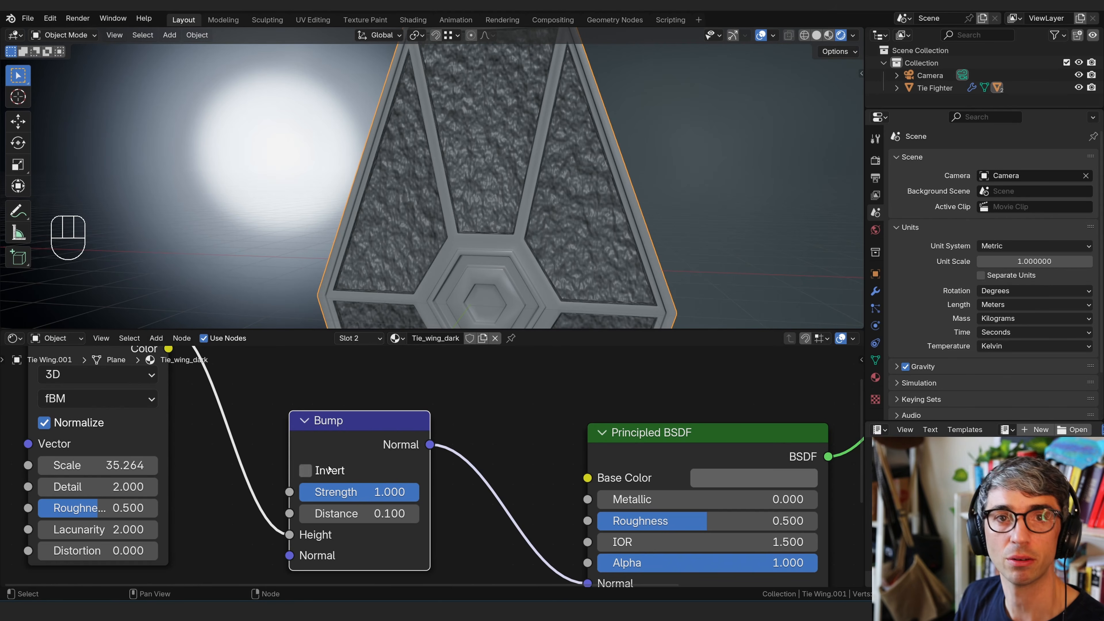
shift+scroll(412, 468, right, 2)
ctrl+scroll(410, 474, down, 2)
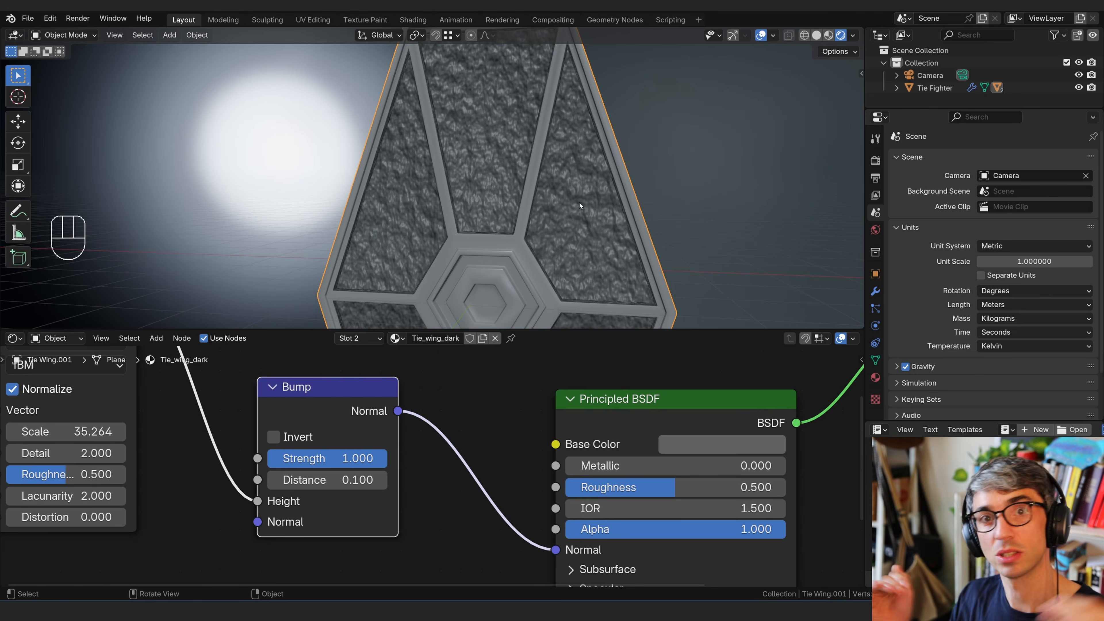
- Move the Noise Texture node farther away from the Bump node to make room in the Tie_wing_dark node tree
scroll(407, 389, down, 3)
middle_drag(408, 390, 477, 411)
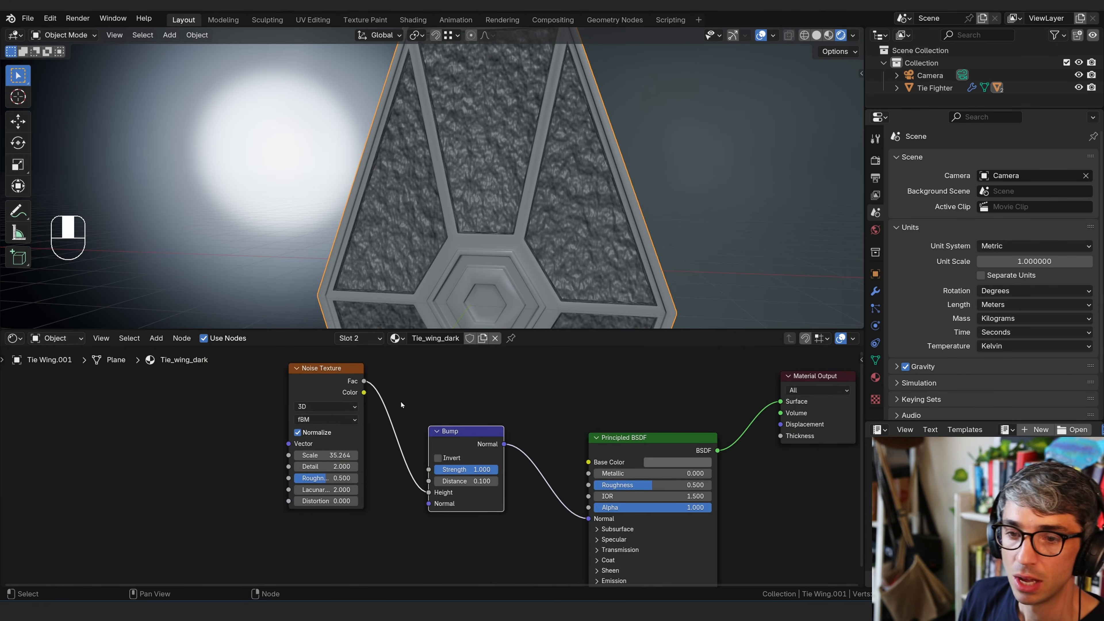
drag(357, 367, 282, 431)
middle_drag(371, 383, 214, 429)
middle_drag(312, 447, 347, 426)
drag(328, 483, 345, 511)
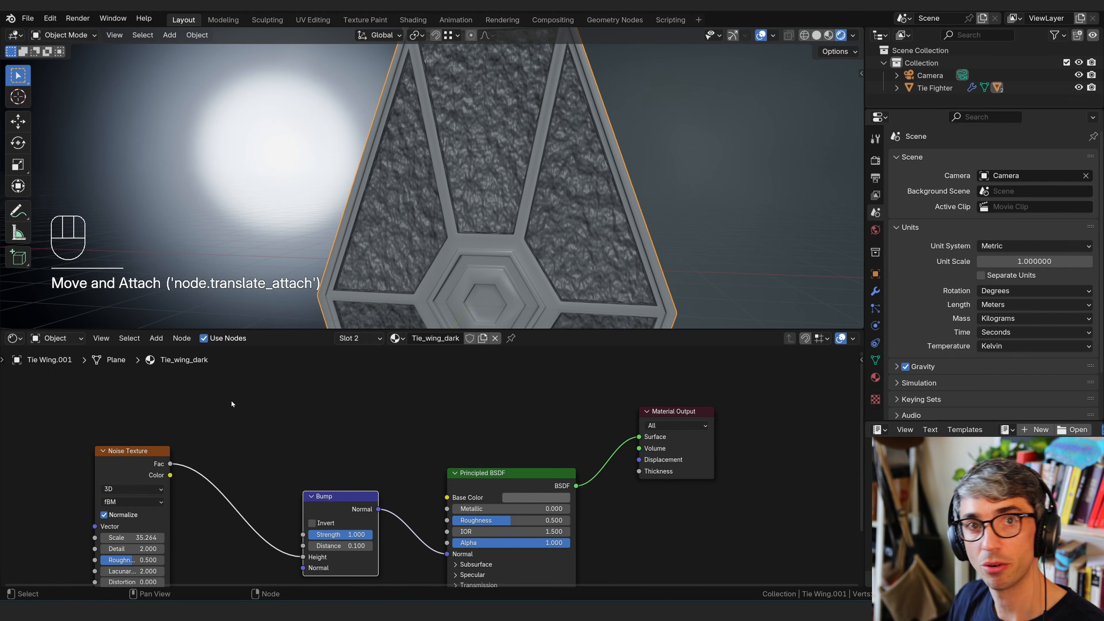
- Add a Wave Texture node above the Bump node and link its Color to the Material Output's Surface to preview it
key(shift+a)
click(197, 448)
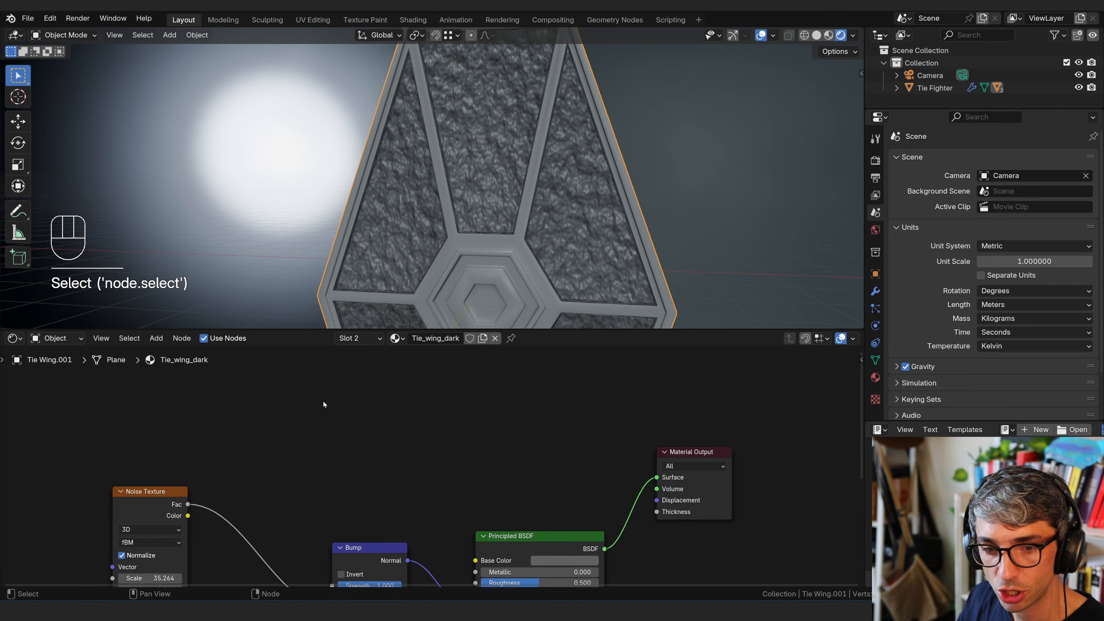
key(shift+a)
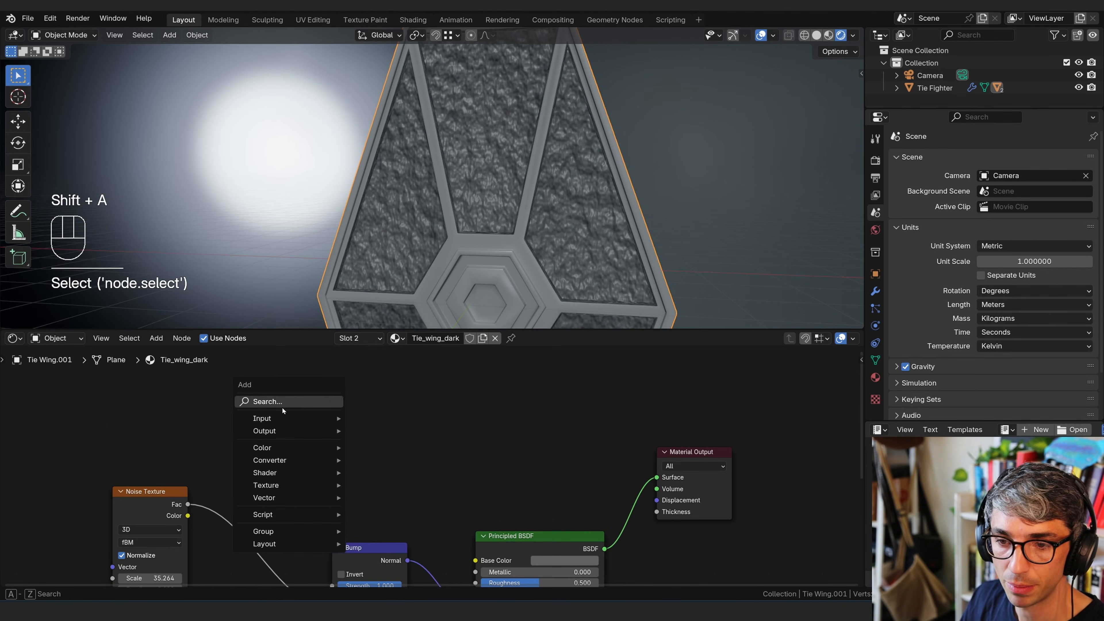
mouse_move(284, 478)
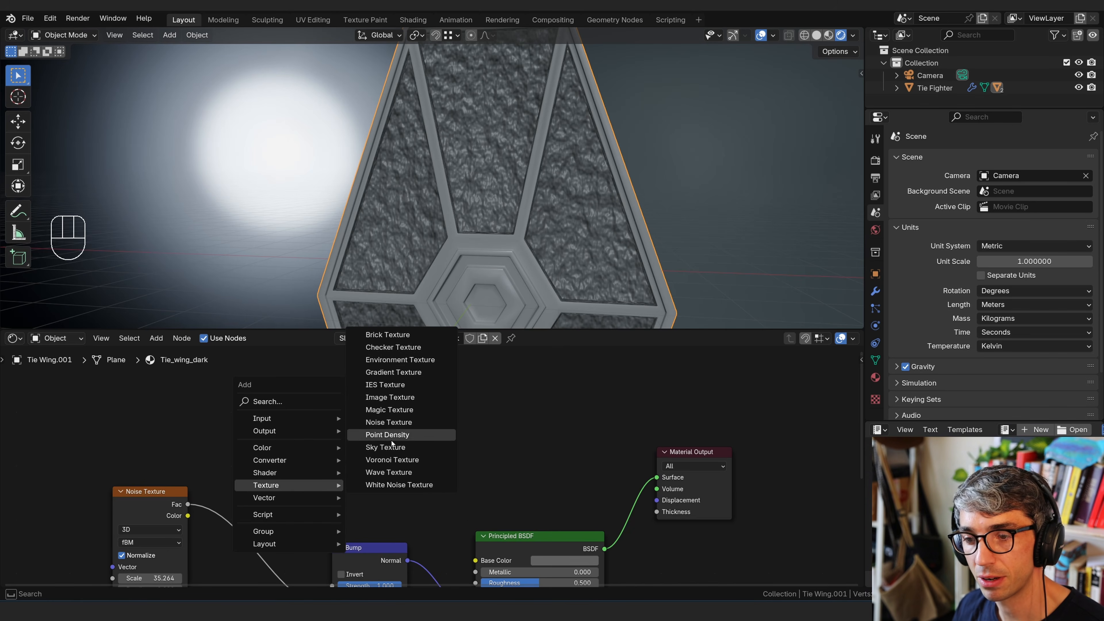
click(390, 473)
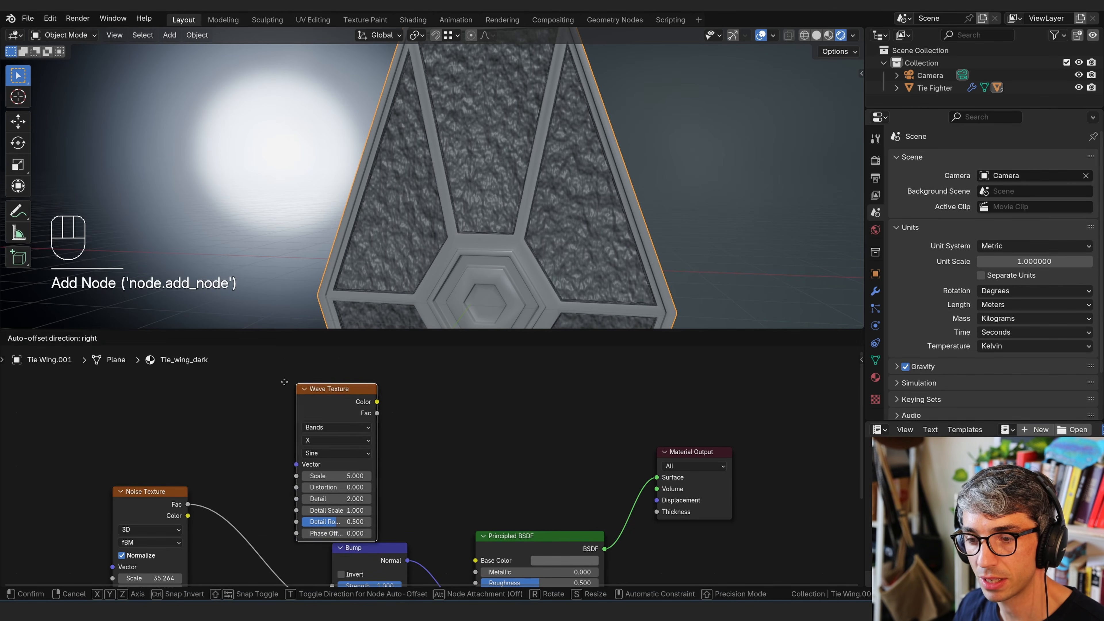
click(309, 395)
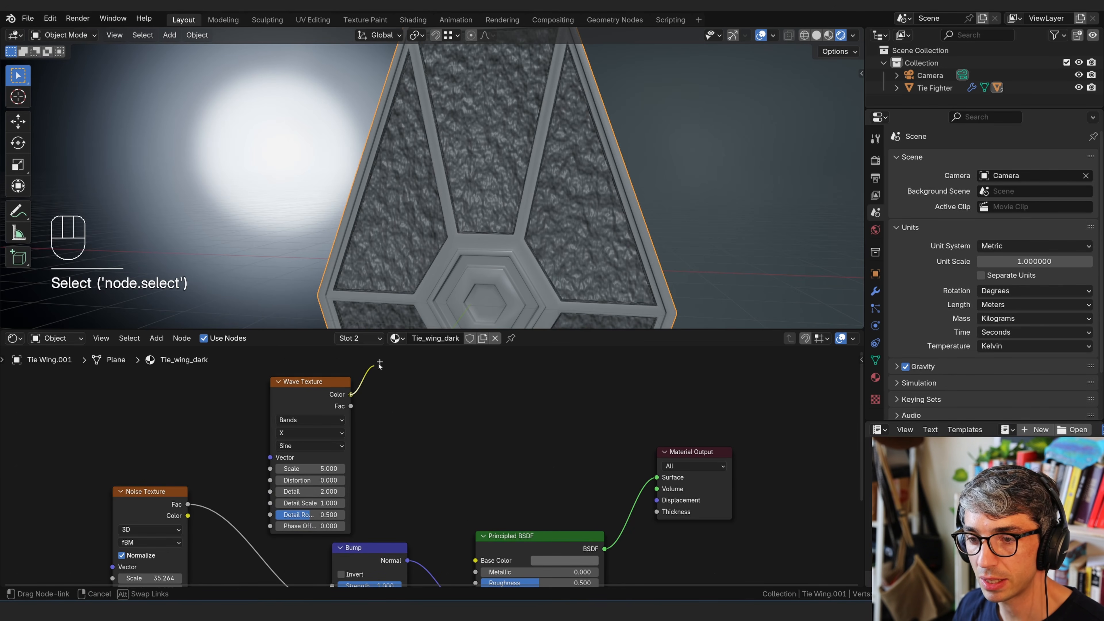
drag(350, 395, 656, 477)
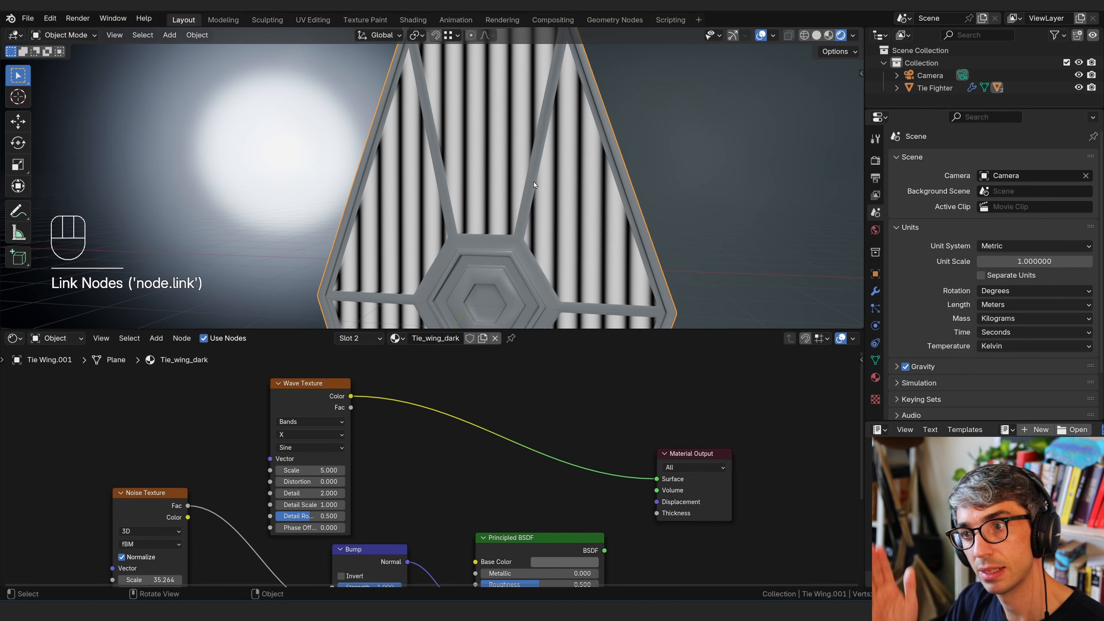
- Bring up the browser's TIE fighter reference photo to examine the line pattern on the wing panels, and return to the node tree
click(308, 380)
scroll(371, 386, left, 1)
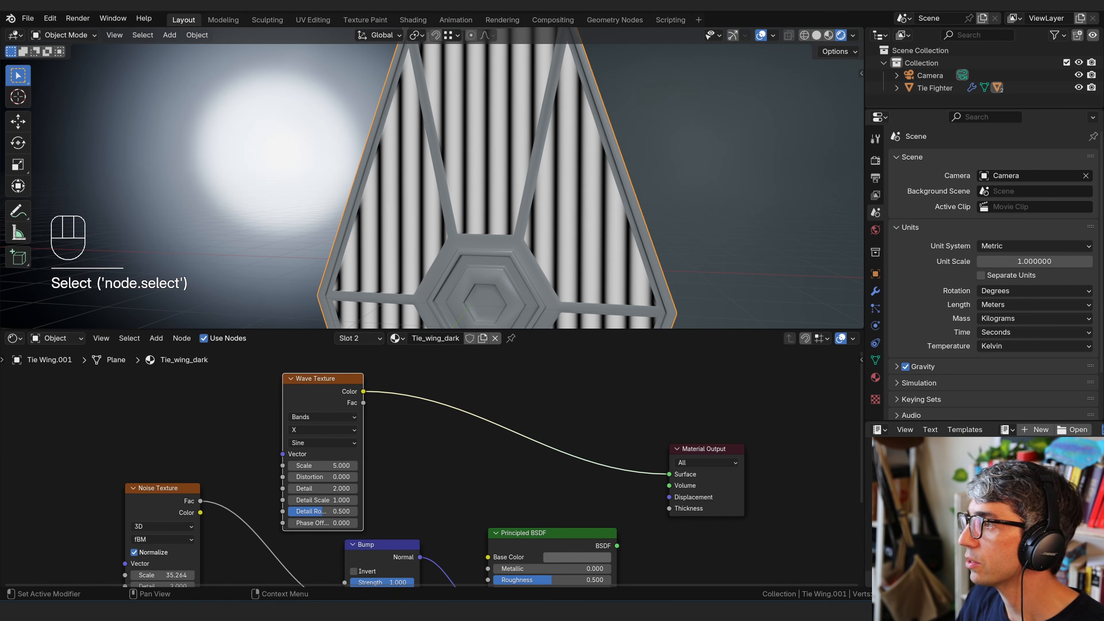
drag(1103, 148, 473, 148)
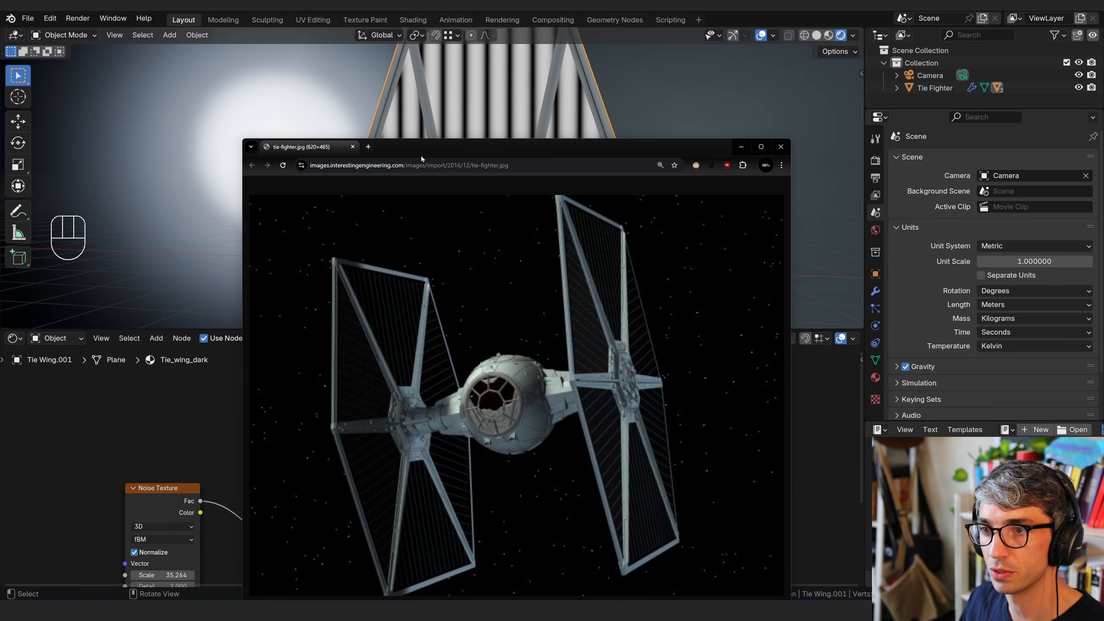
drag(421, 156, 1103, 172)
click(414, 435)
- Rearrange the Noise Texture and Wave Texture nodes and feed the Wave Texture's Color into the Bump node's Height in place of the noise
middle_drag(435, 434, 624, 384)
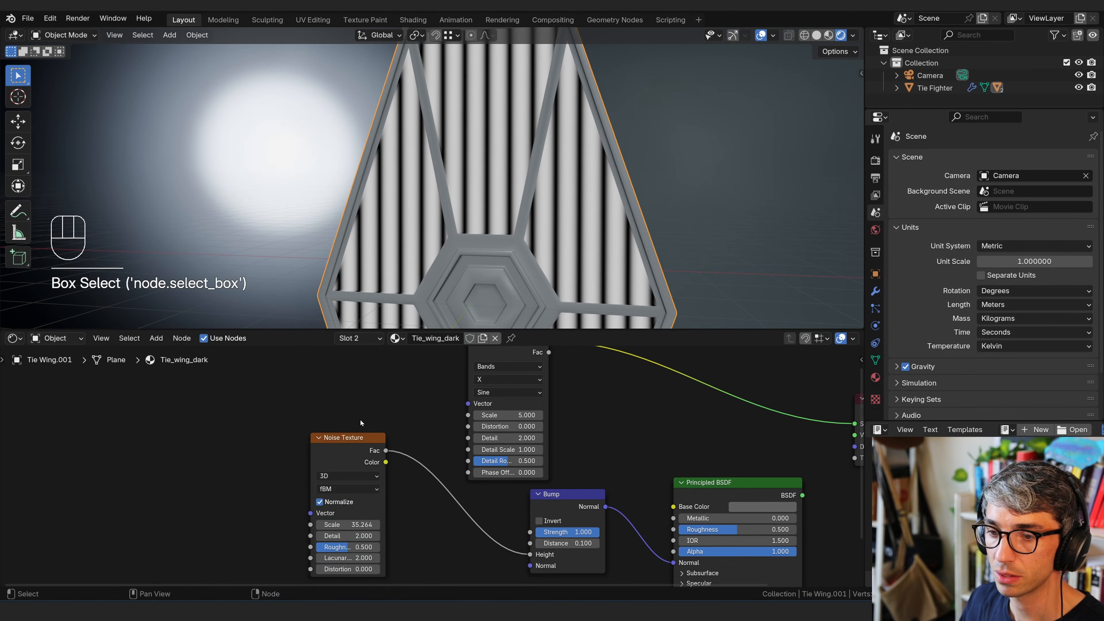
drag(362, 440, 342, 529)
middle_drag(468, 408, 419, 440)
drag(456, 384, 202, 419)
middle_drag(328, 467, 198, 404)
drag(175, 385, 409, 563)
middle_drag(432, 482, 365, 473)
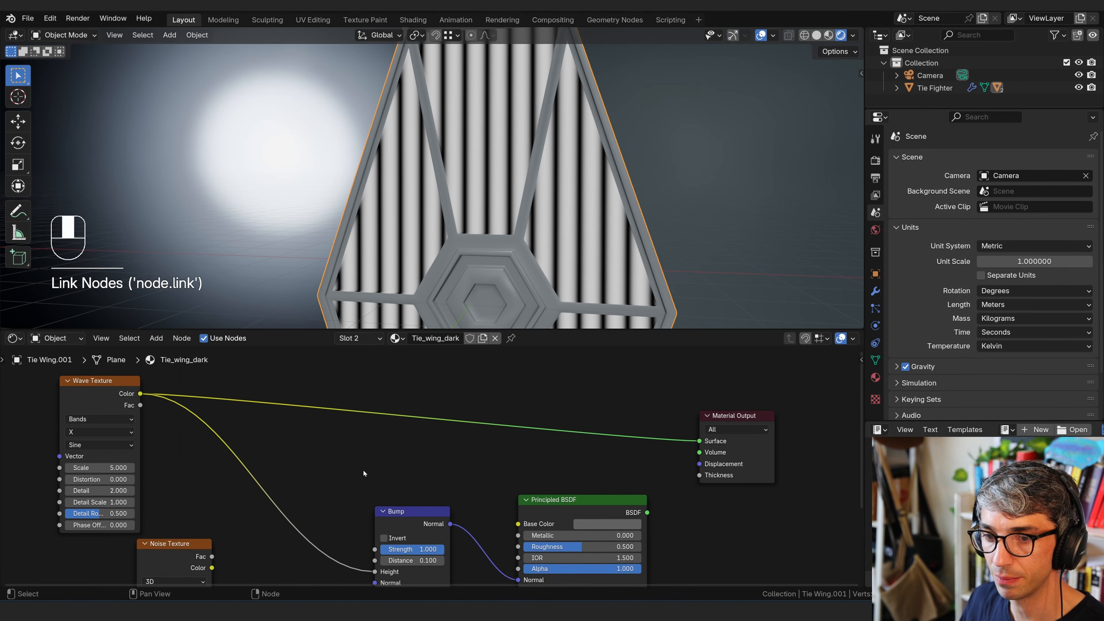
- Preview the Wave Texture's Fac output by linking it to the Material Output's Surface
drag(114, 381, 700, 441)
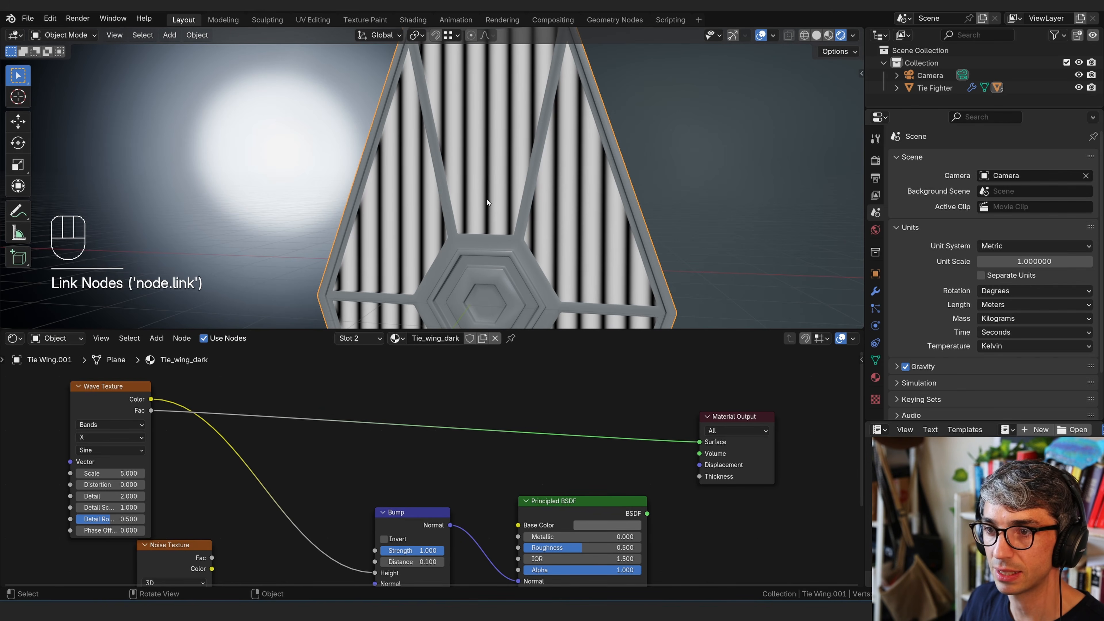
drag(144, 418, 154, 397)
middle_drag(136, 406, 171, 386)
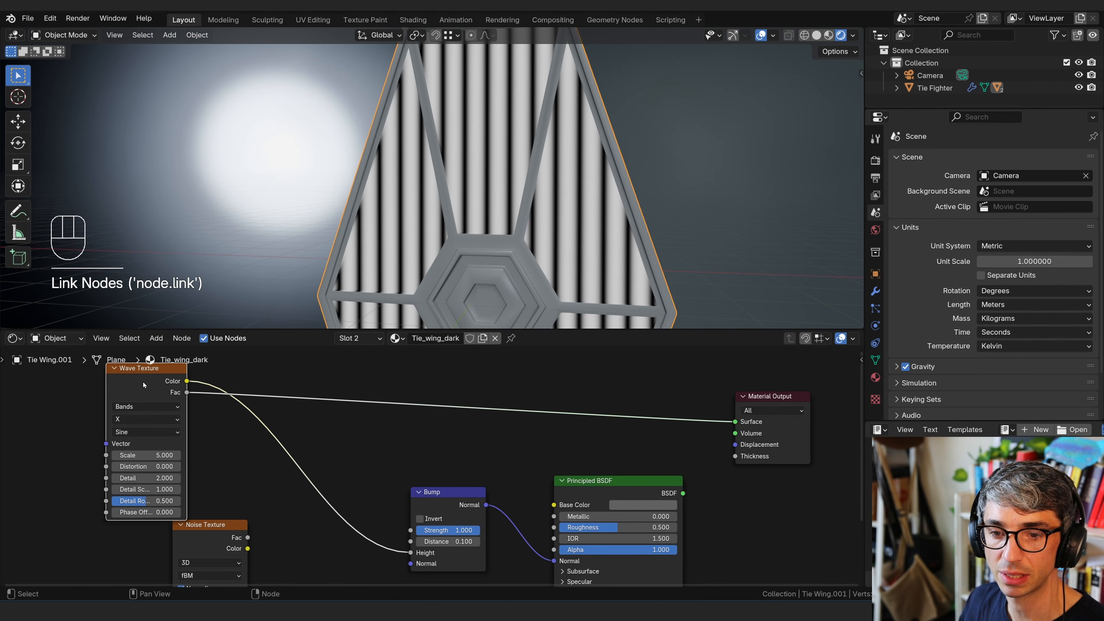
- Keep the wave's Color on the Bump's Height and reconnect the Principled BSDF to the Material Output's Surface to inspect the ridges
drag(186, 381, 411, 552)
middle_drag(513, 498, 405, 435)
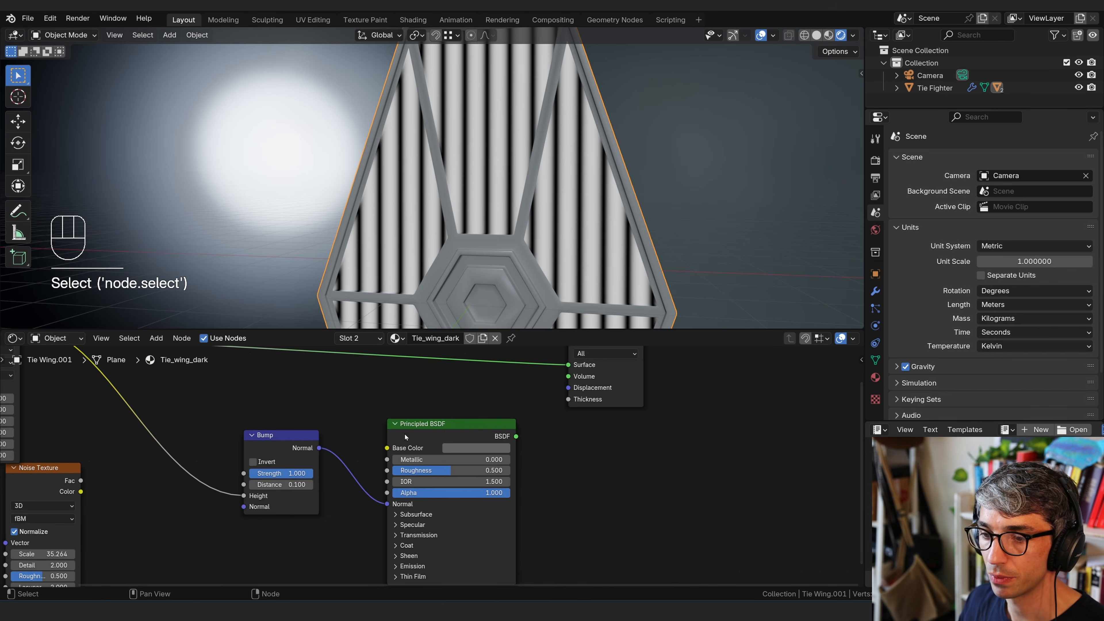
middle_drag(542, 417, 542, 435)
drag(516, 454, 569, 383)
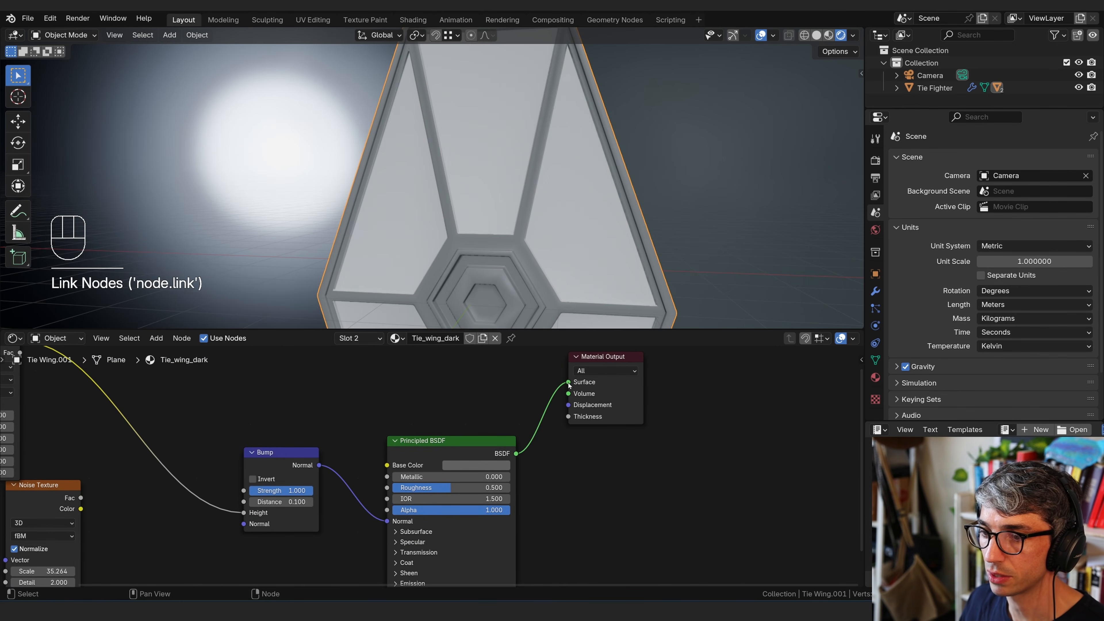
mouse_move(608, 243)
middle_down()
mouse_move(631, 236)
mouse_move(607, 238)
middle_up()
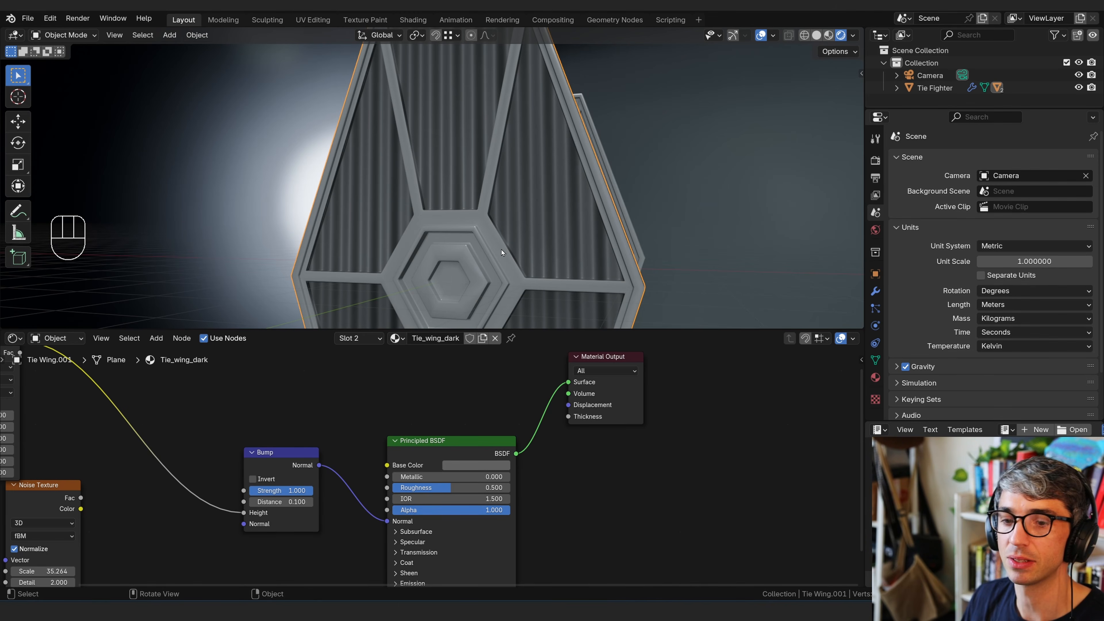
- Link the Wave Texture's Color straight to the Material Output's Surface again and reposition the Wave Texture node
middle_drag(184, 385, 224, 461)
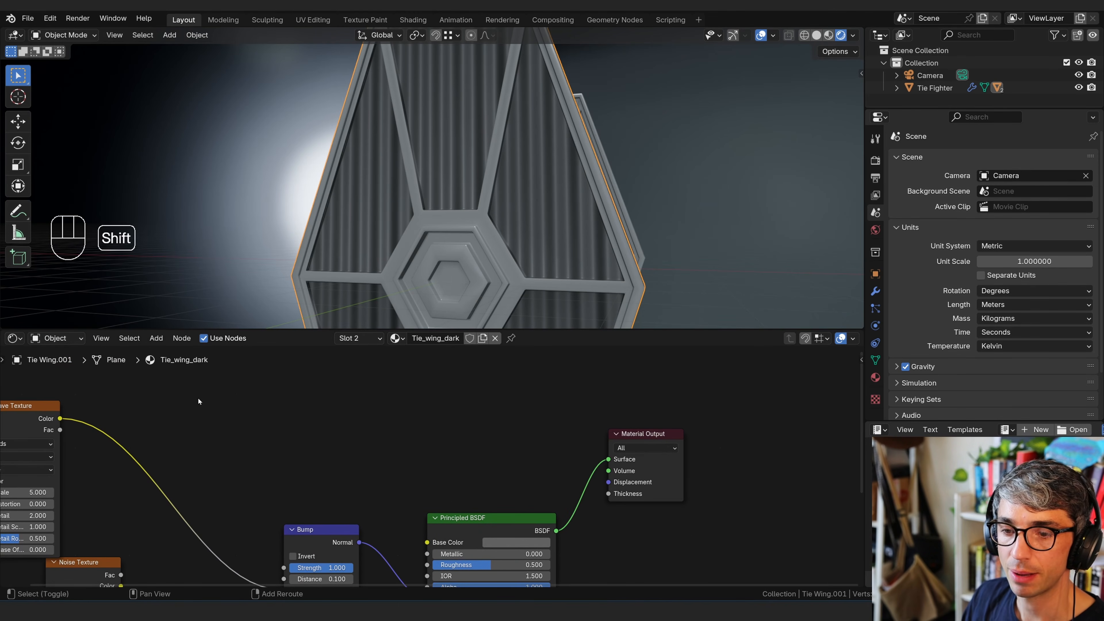
drag(60, 418, 617, 458)
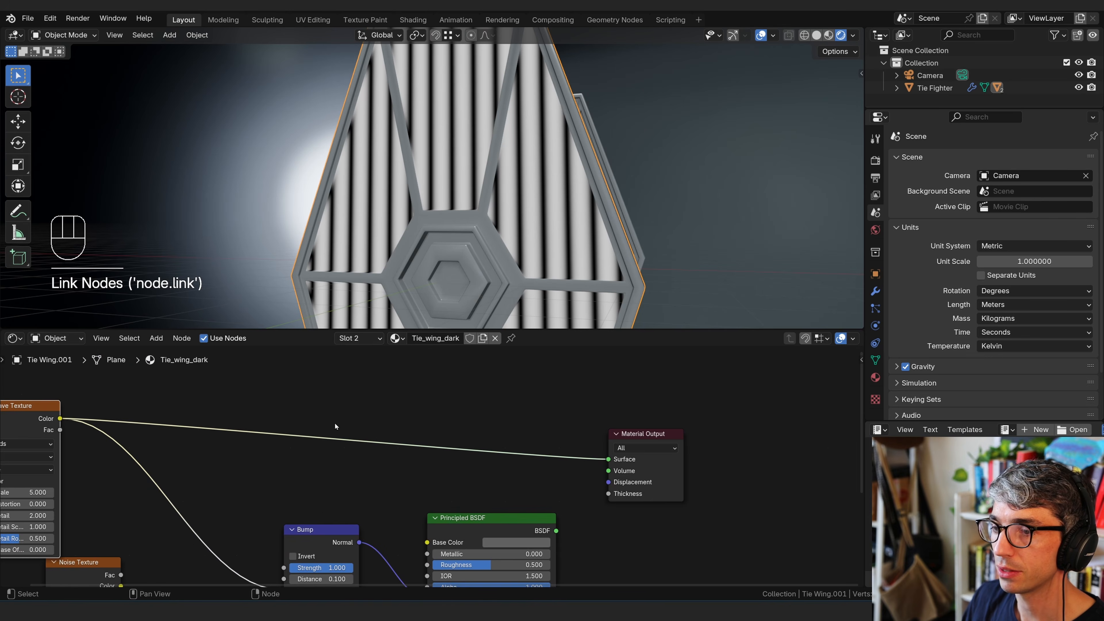
middle_drag(617, 458, 756, 462)
drag(161, 412, 150, 413)
- Insert a Color Ramp node on the link between the Wave Texture and the Material Output
key(shift+a)
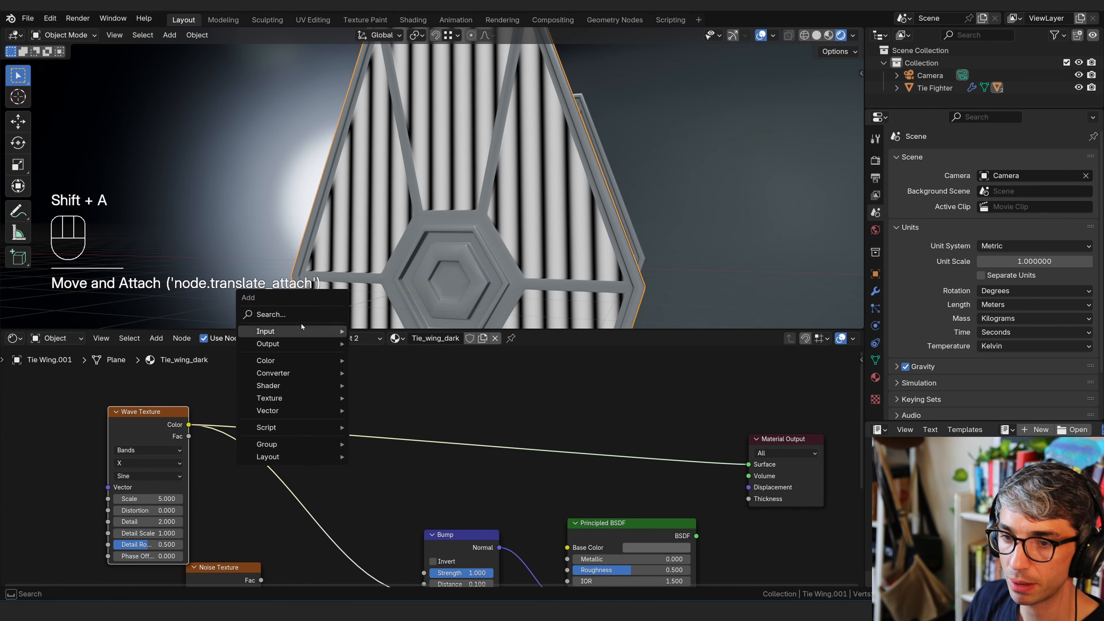
click(308, 314)
text(colo)
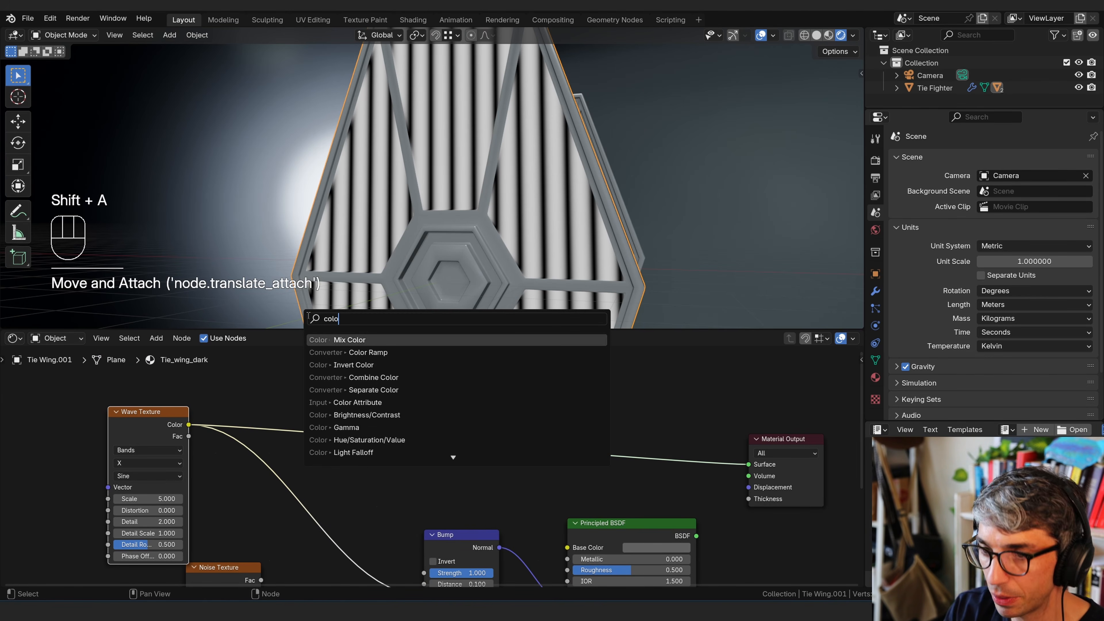
key(Down)
key(Return)
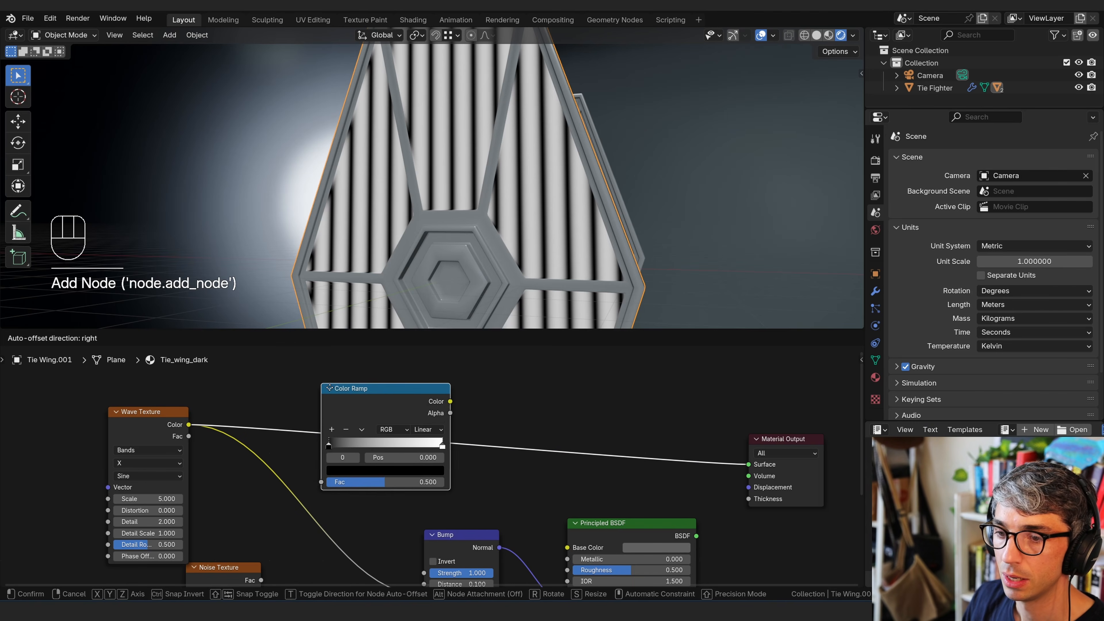
click(288, 369)
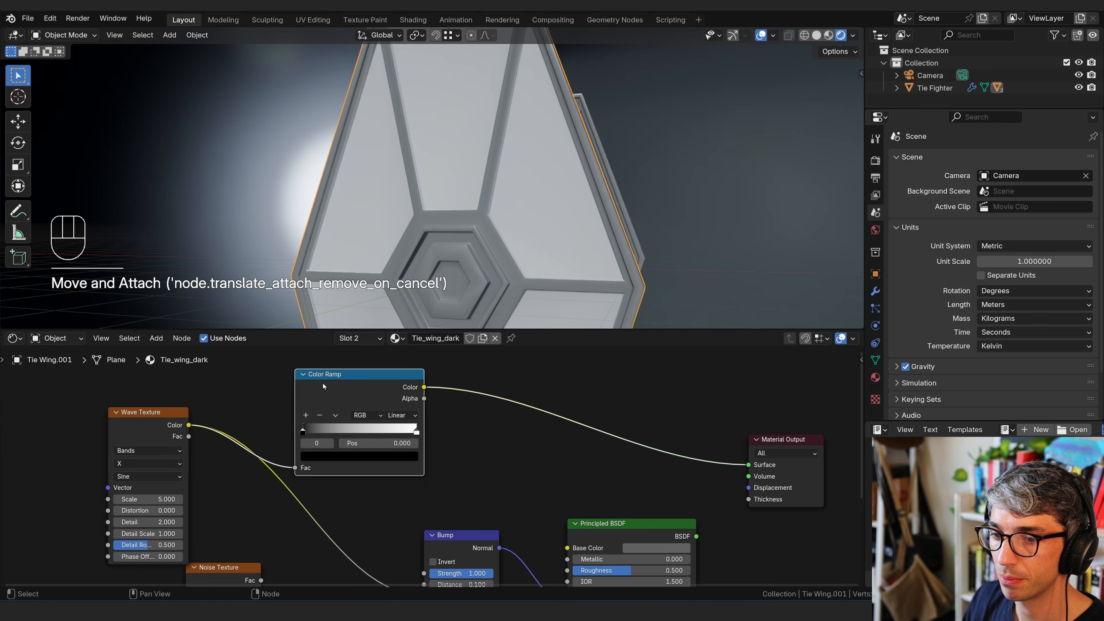
- Reposition the Color Ramp node and shift its white stop to about 0.063 to narrow the dark bands into thin lines
mouse_move(338, 445)
mouse_down()
mouse_move(378, 444)
mouse_move(354, 428)
mouse_move(396, 425)
mouse_move(333, 428)
mouse_up()
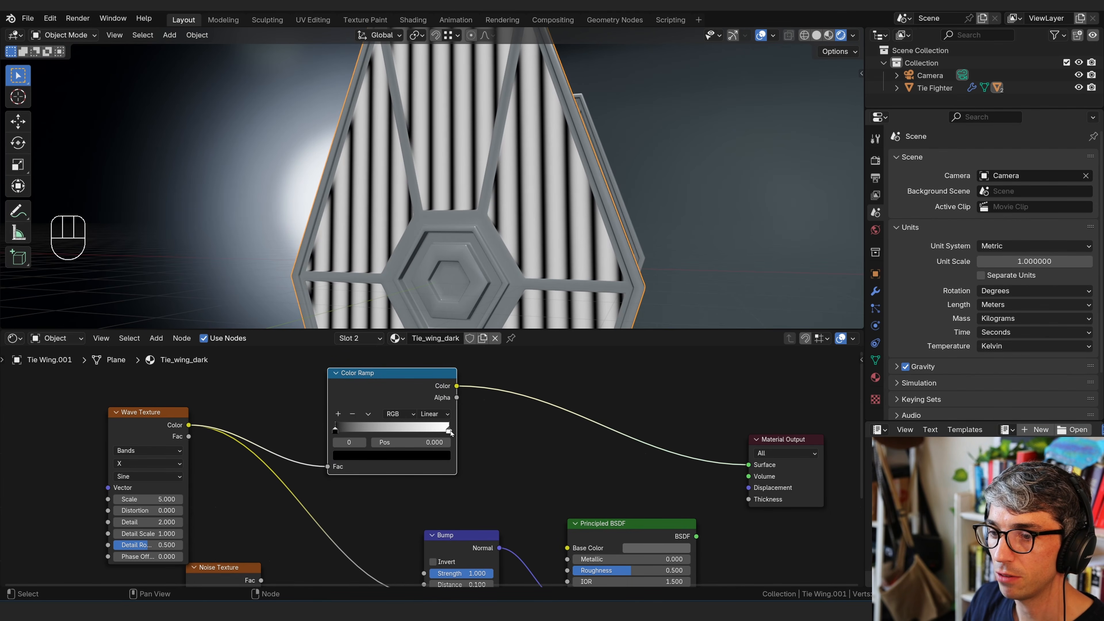
drag(446, 429, 346, 424)
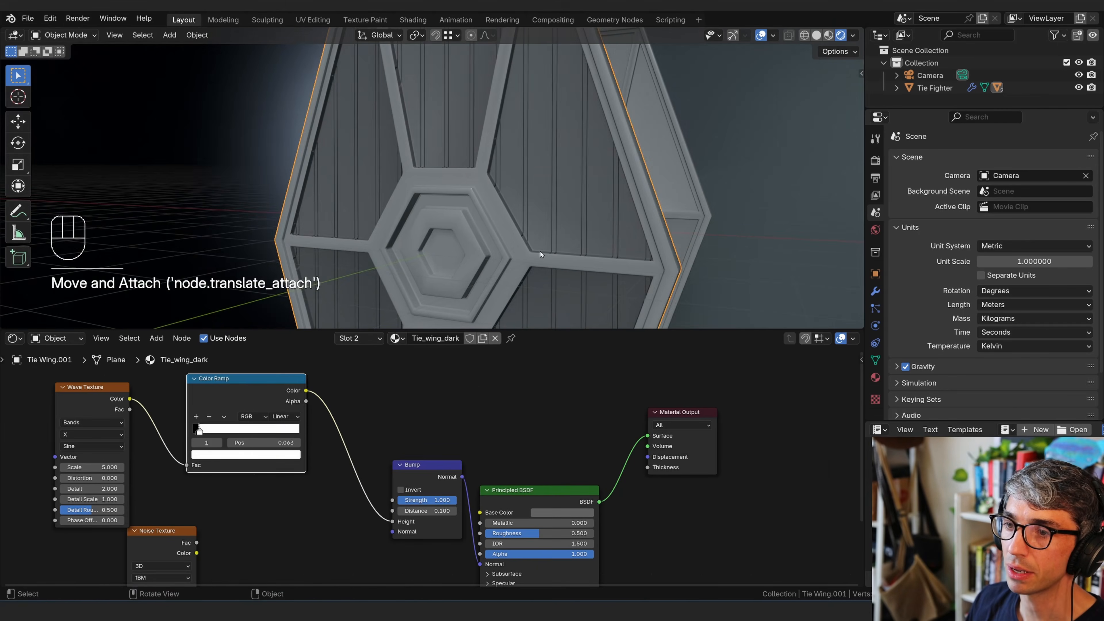
middle_drag(540, 251, 598, 250)
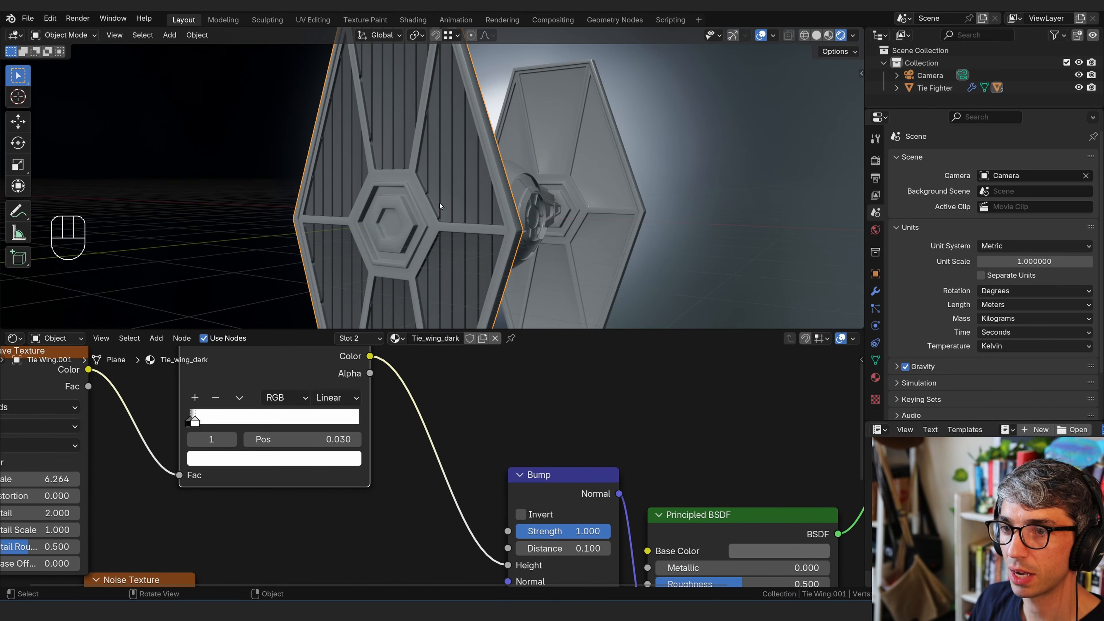
- Set the Bump node's Distance to 0.01 to make the panel grooves shallower
click(571, 548)
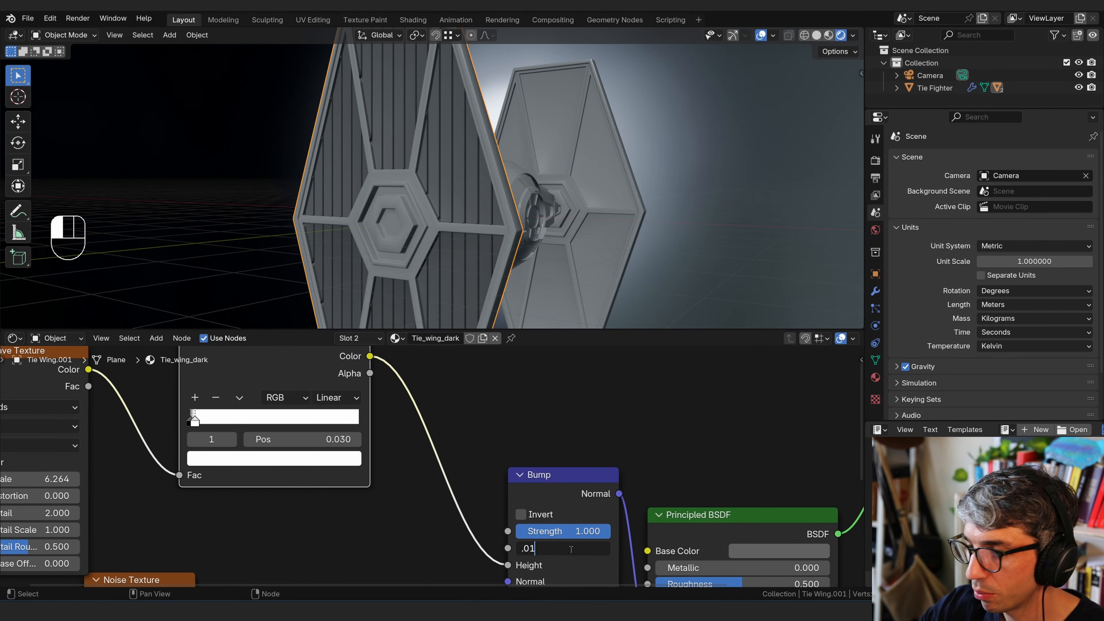
key(Return)
ctrl+middle_drag(471, 279, 472, 243)
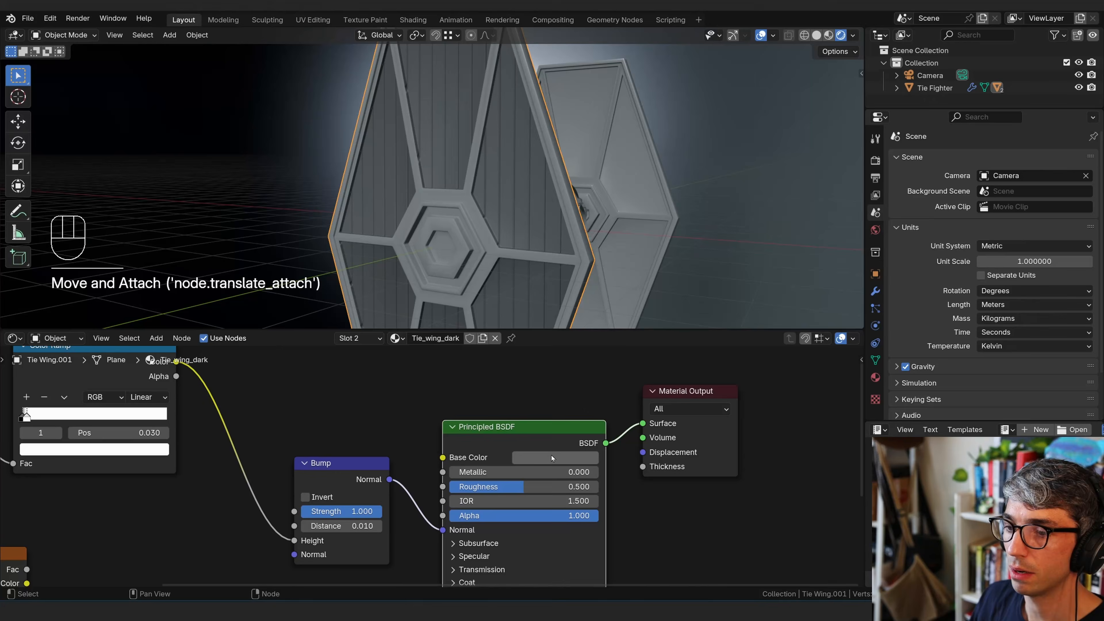
- Darken the Principled BSDF's Base Color to near black and lower its Roughness to about 0.331
click(554, 459)
drag(652, 320, 653, 346)
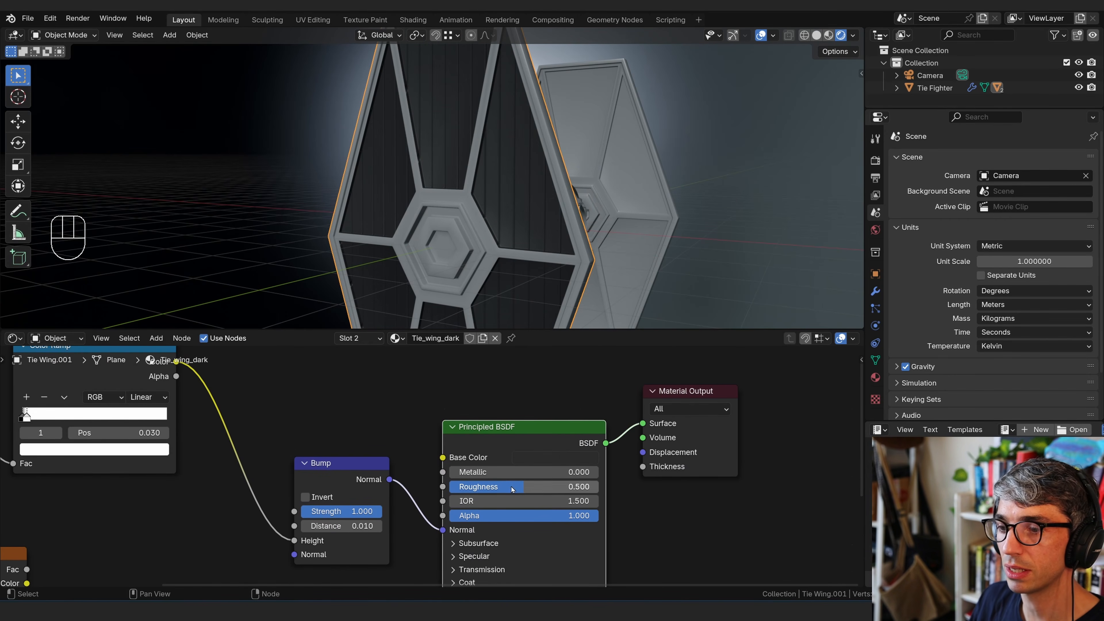
mouse_move(506, 487)
mouse_down()
mouse_move(500, 496)
mouse_move(522, 507)
mouse_move(496, 490)
mouse_move(515, 472)
mouse_up()
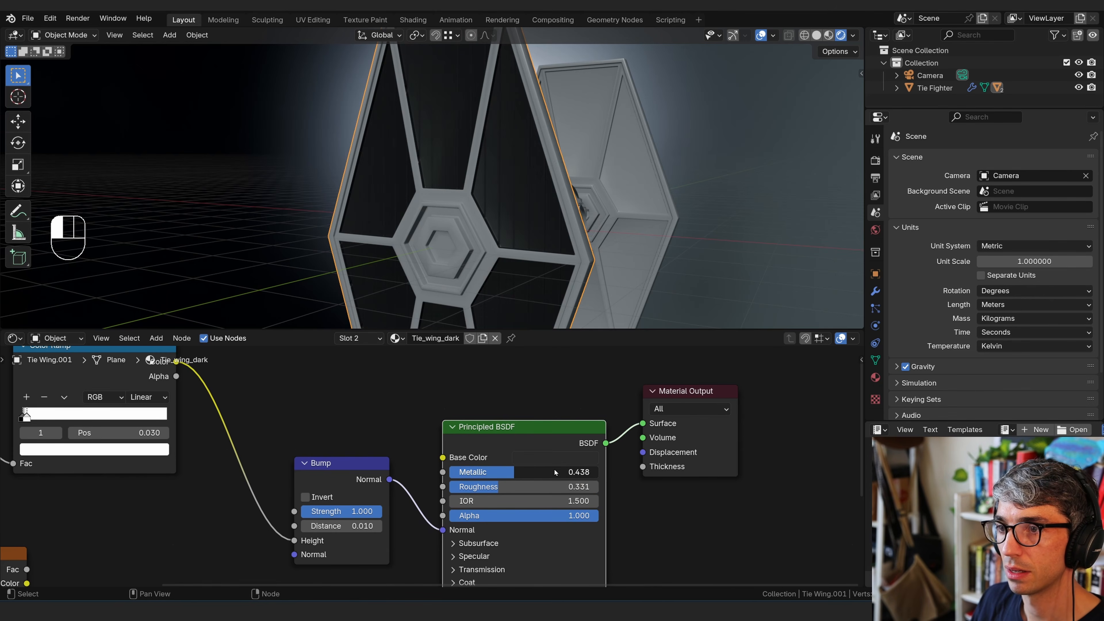
- Raise the Principled BSDF's Metallic to 1.0 and adjust its Roughness to about 0.364
drag(617, 469, 622, 471)
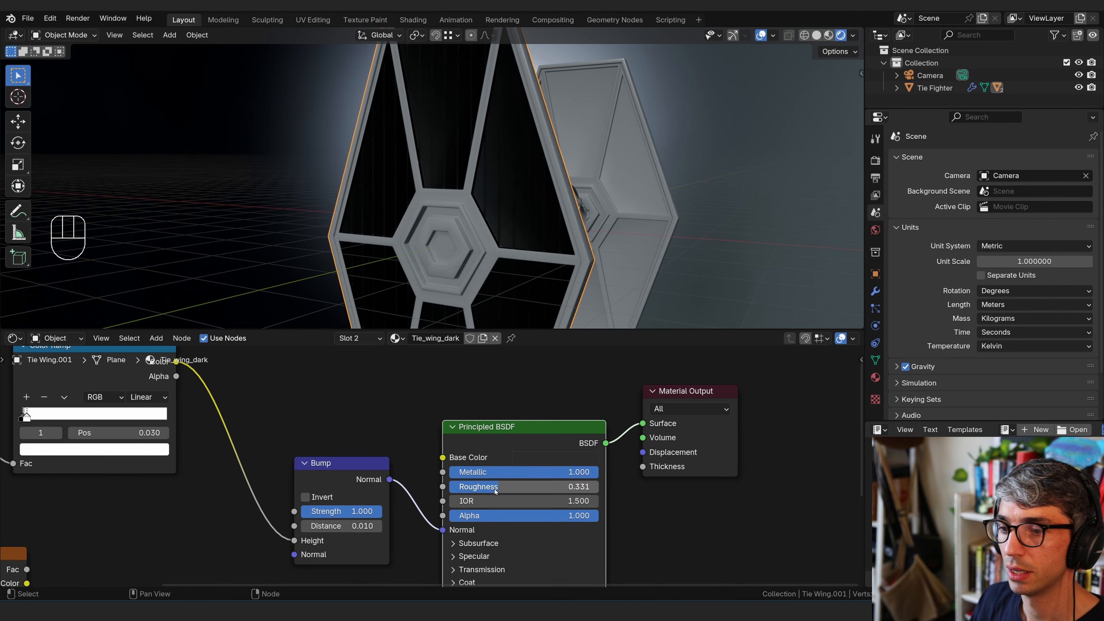
drag(495, 491, 486, 495)
click(463, 468)
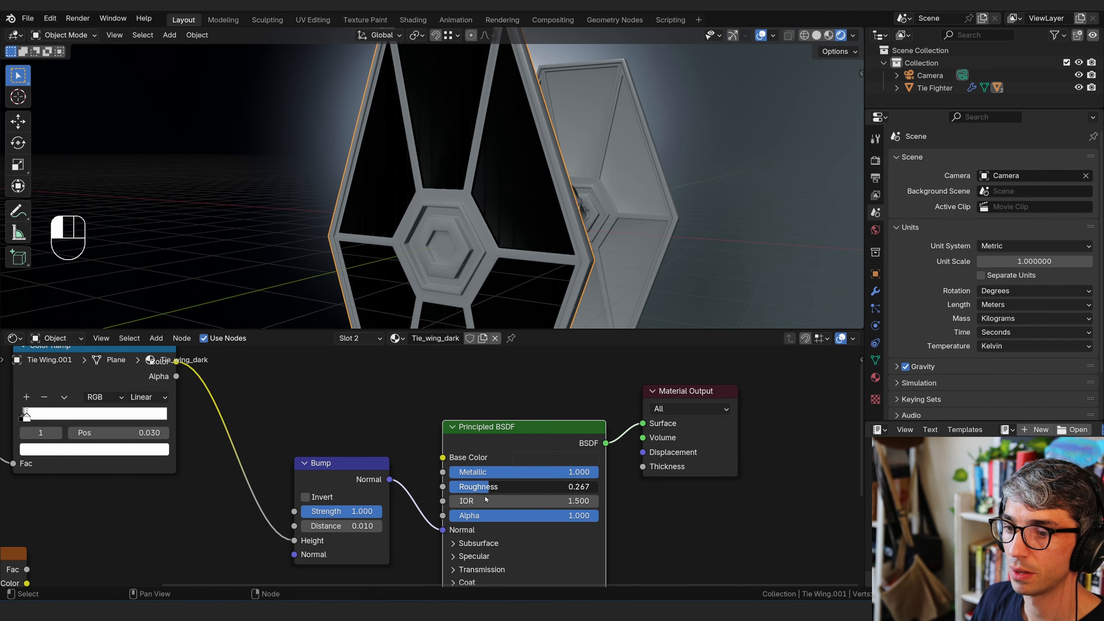
- View the whole TIE fighter from the side and compare its wing panels with the reference photo in the browser
middle_drag(541, 152, 496, 153)
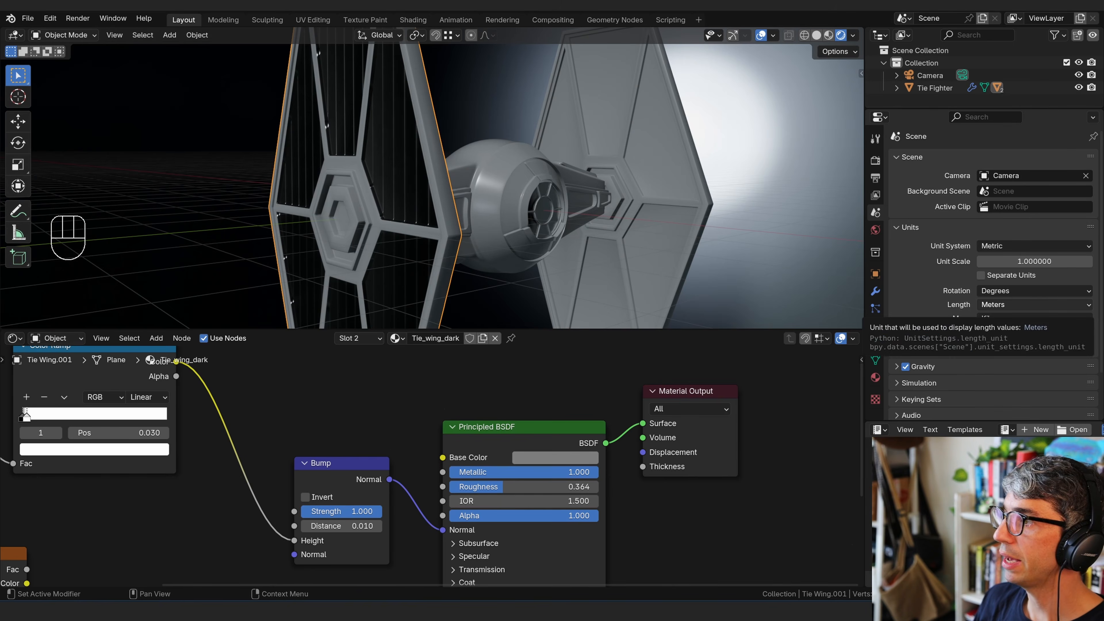
key(alt+Tab)
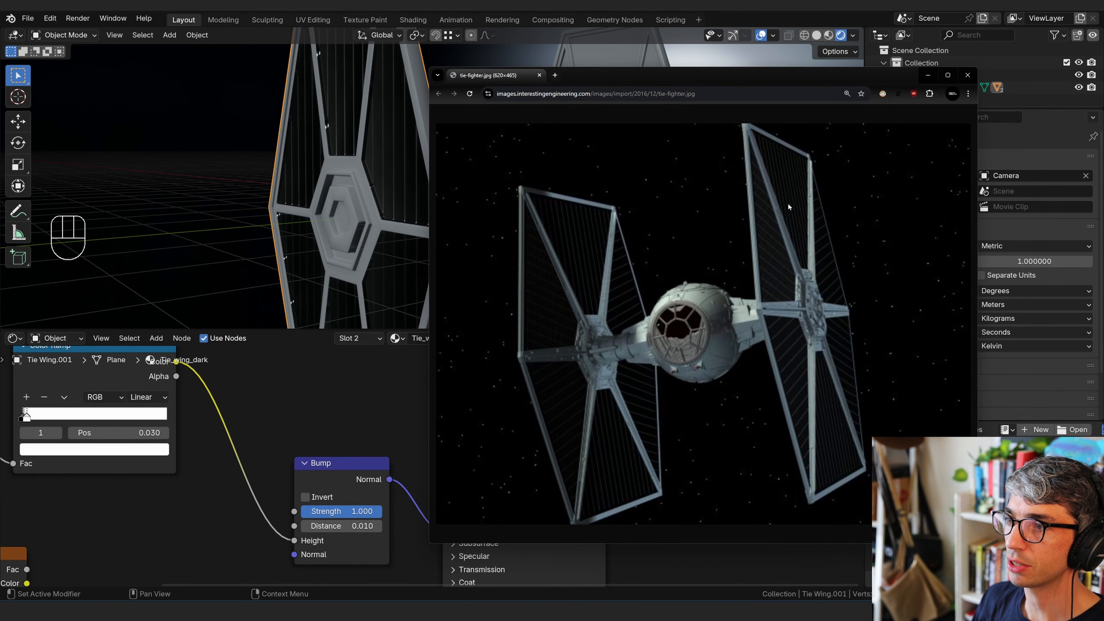
key(alt+Tab)
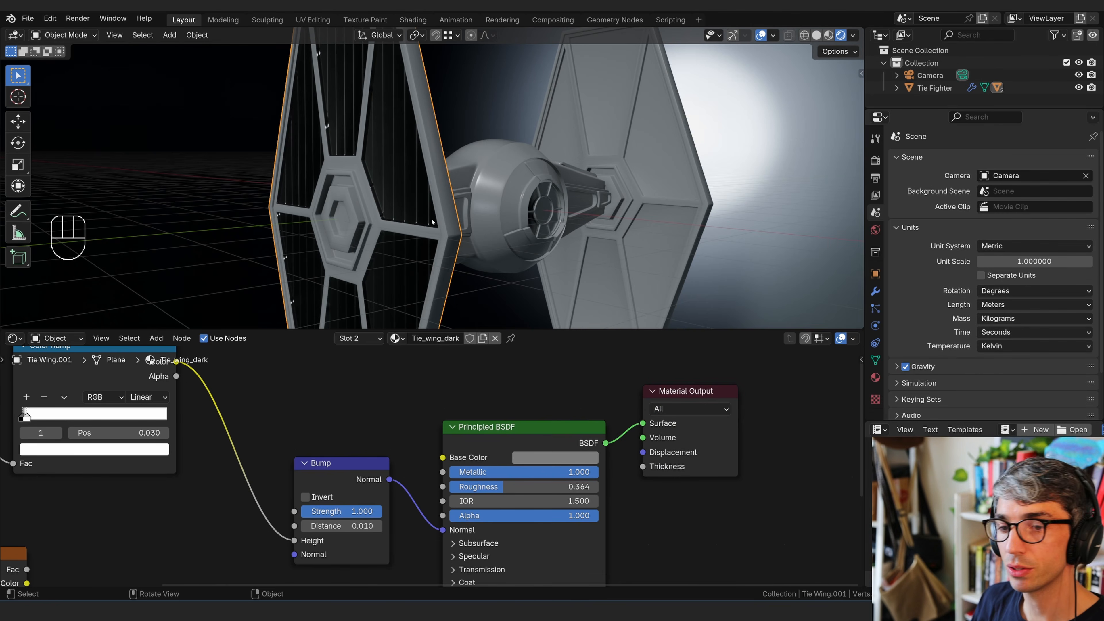
- Add a Texture Coordinate node to the Tie_wing_dark material, placed ahead of the Wave Texture node
scroll(131, 531, down, 1)
middle_drag(87, 545, 457, 494)
drag(446, 503, 498, 522)
click(266, 511)
middle_drag(150, 452, 372, 504)
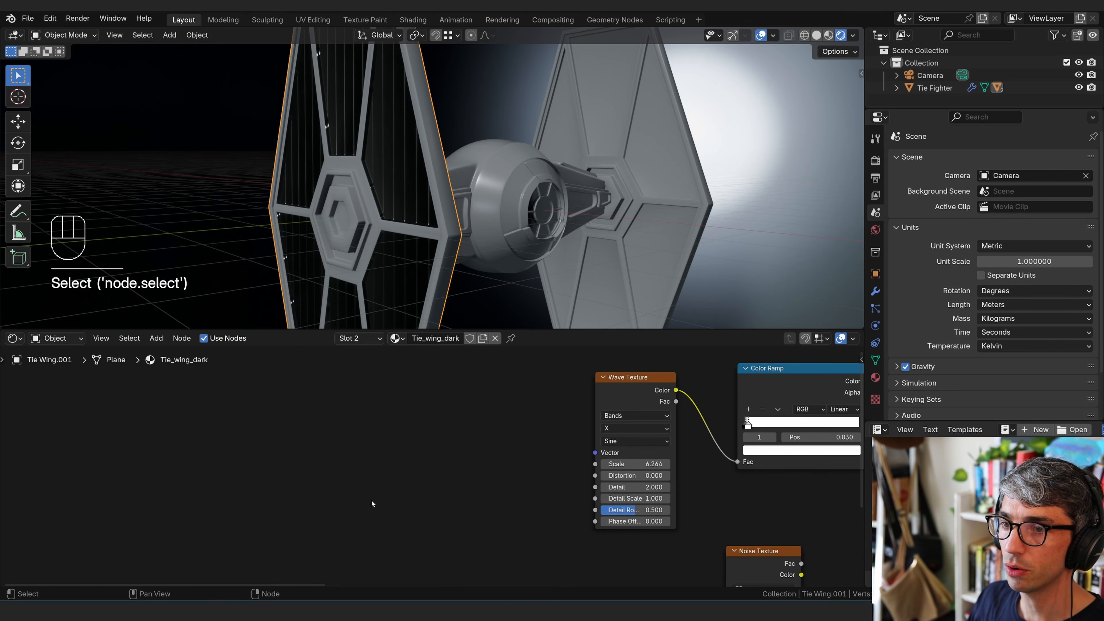
key(shift+a)
text(textr)
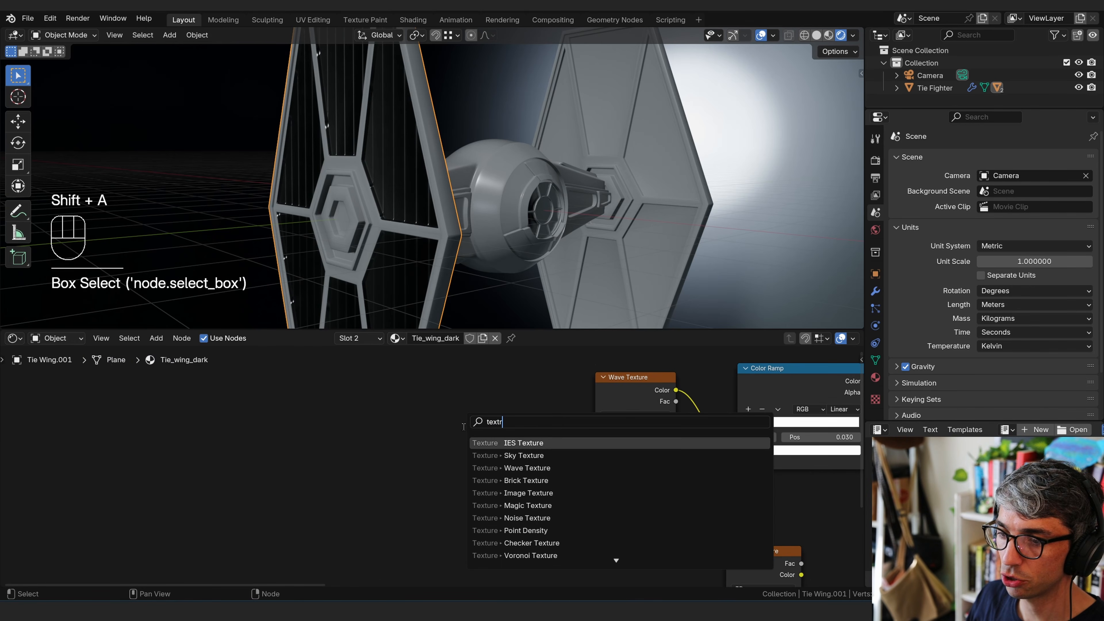
text(co)
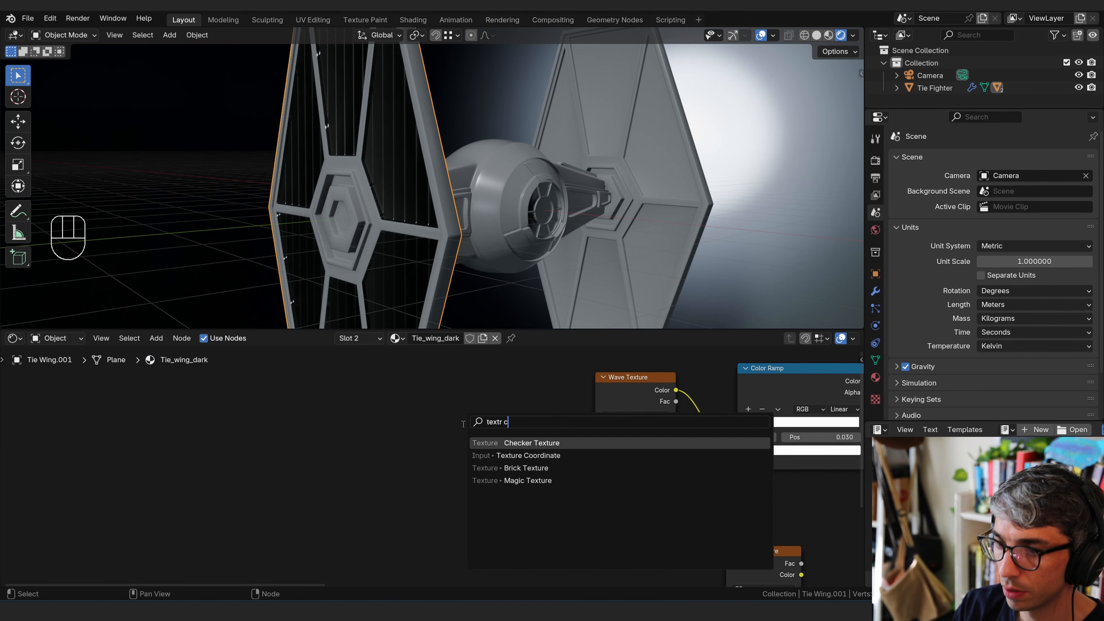
key(Down)
key(Return)
click(400, 402)
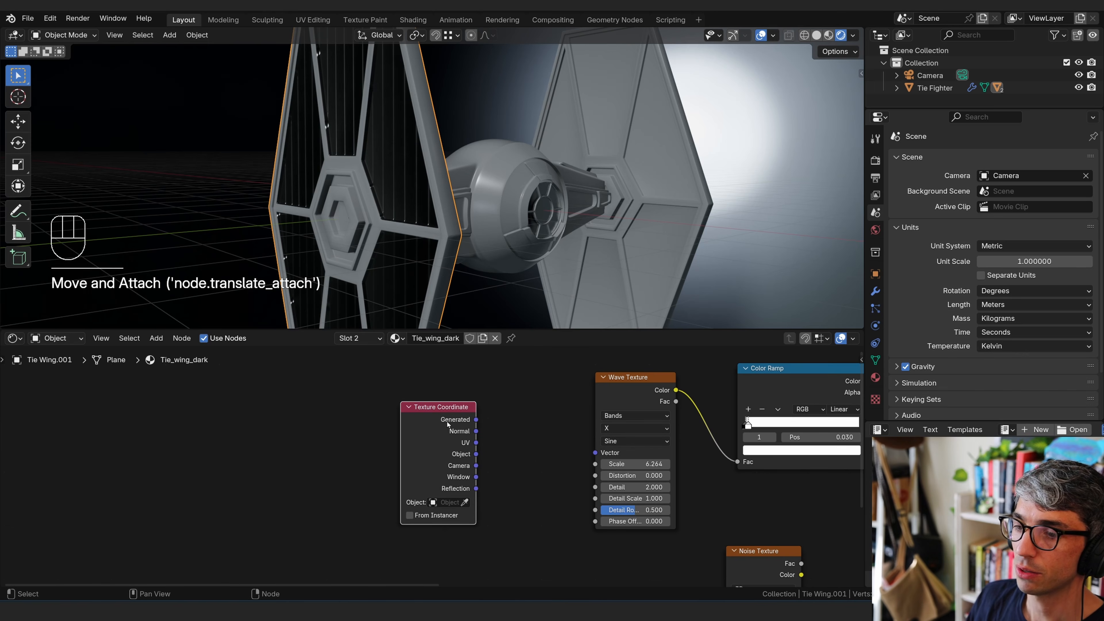
- Connect the Texture Coordinate's Generated output to the Wave Texture's Vector input and move the Texture Coordinate node slightly further away
middle_drag(459, 454, 372, 465)
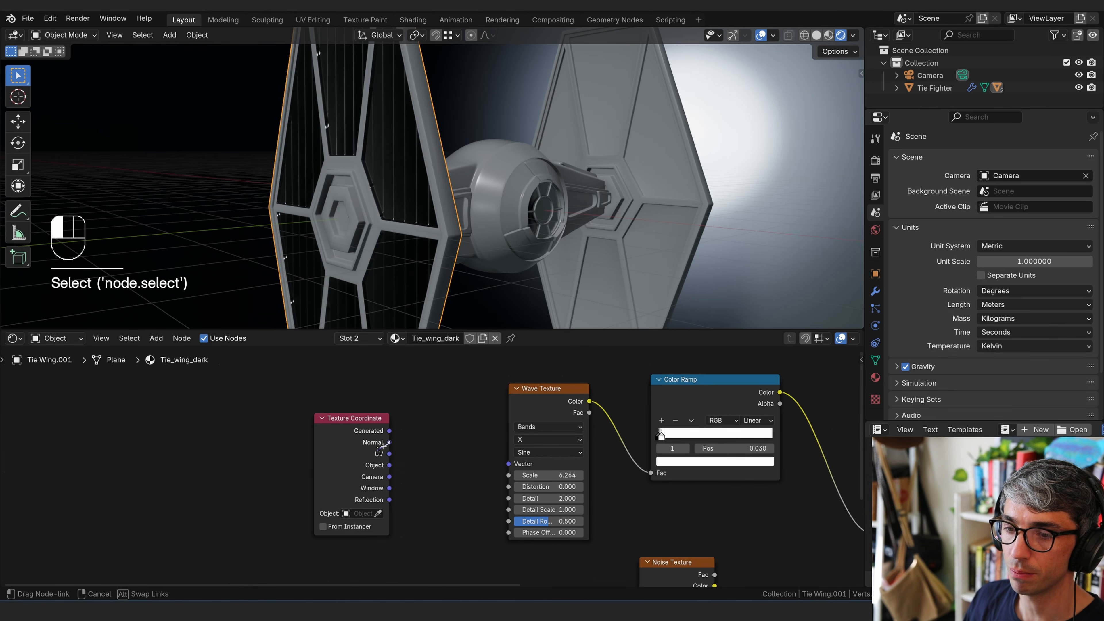
mouse_move(389, 430)
mouse_down()
mouse_move(368, 430)
mouse_move(509, 465)
mouse_up()
click(368, 430)
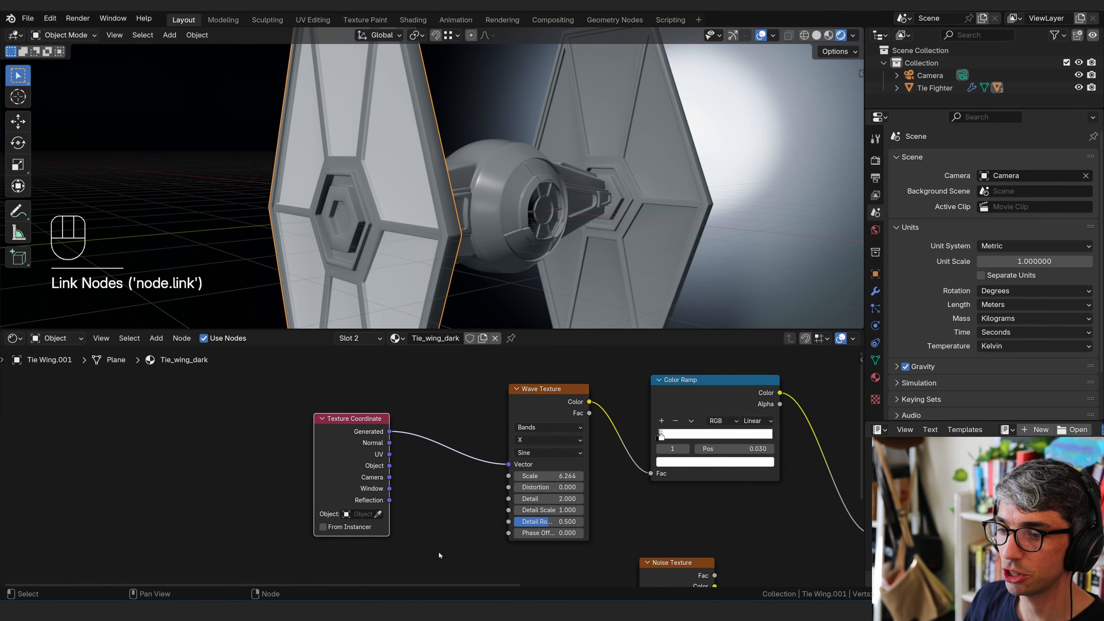
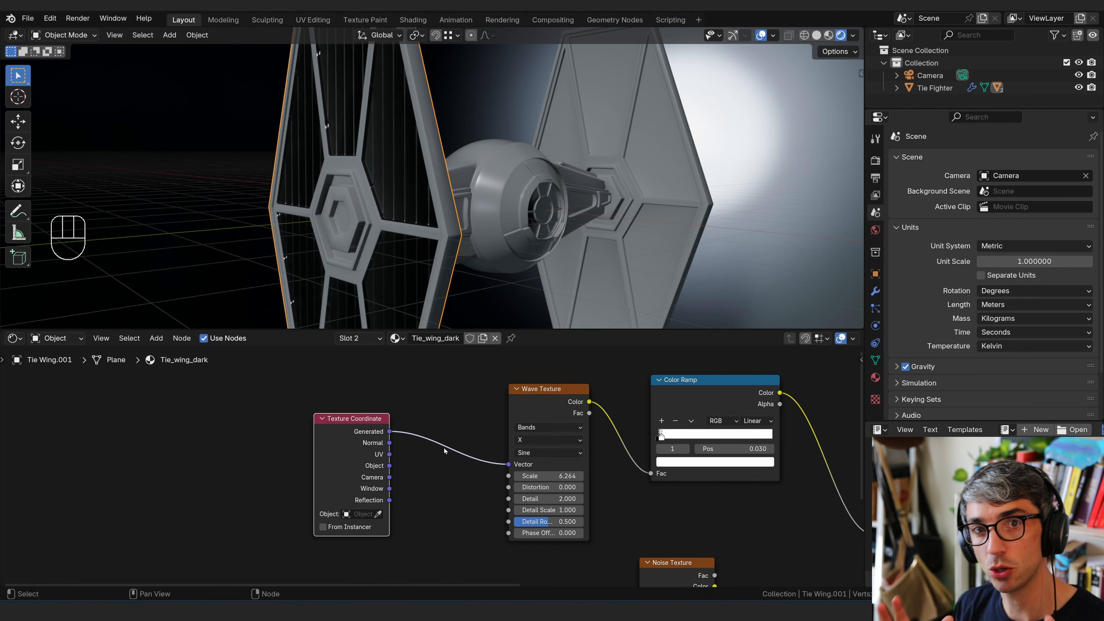
click(356, 434)
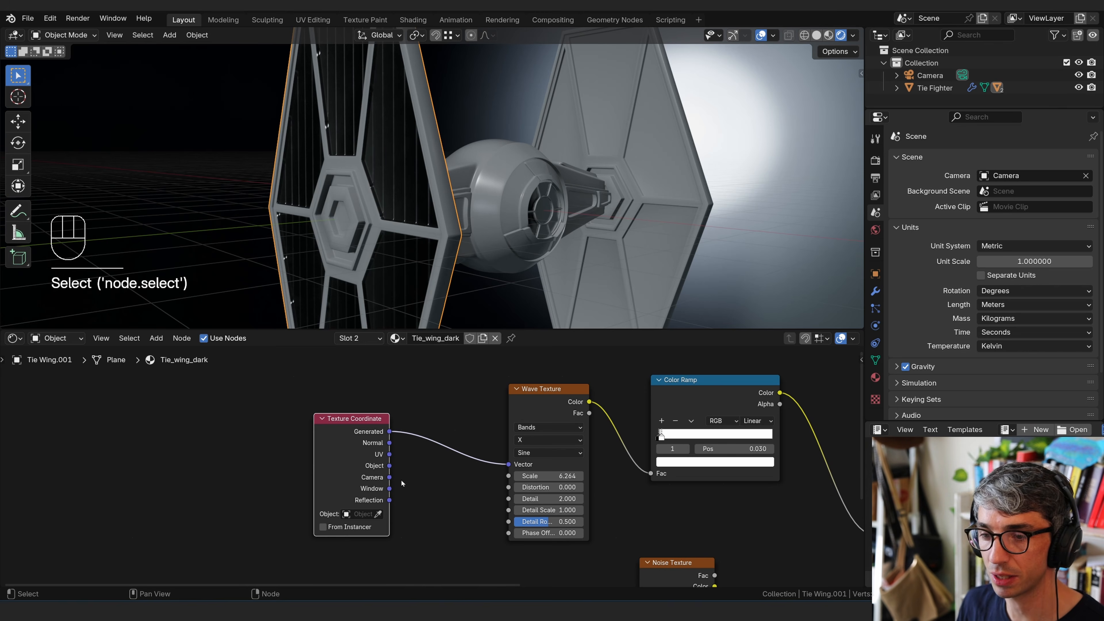
drag(360, 437, 335, 433)
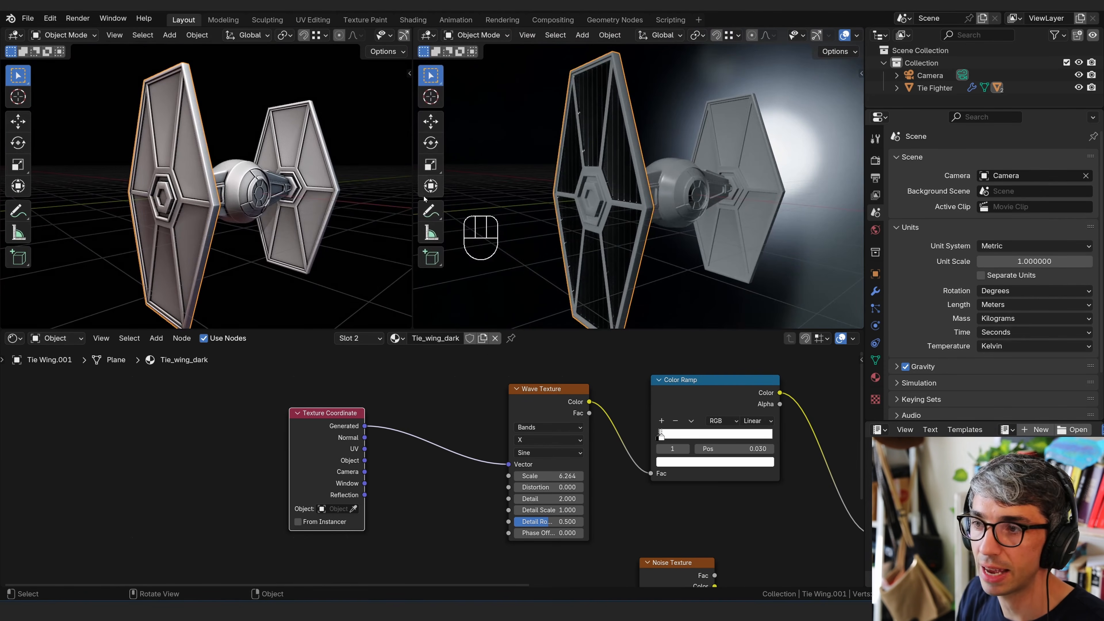
- Turn the extra 3D viewport into a UV Editor and select all of the wing's faces and UVs in Edit Mode
shift+middle_drag(579, 162, 578, 152)
middle_drag(577, 152, 588, 166)
shift+middle_drag(588, 166, 563, 175)
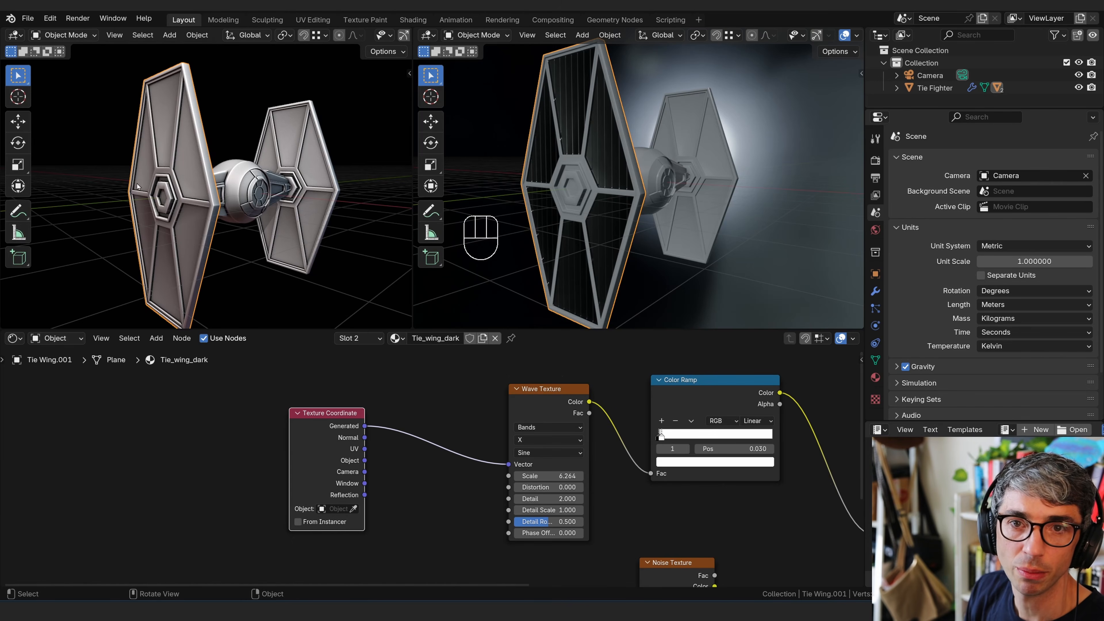
click(14, 35)
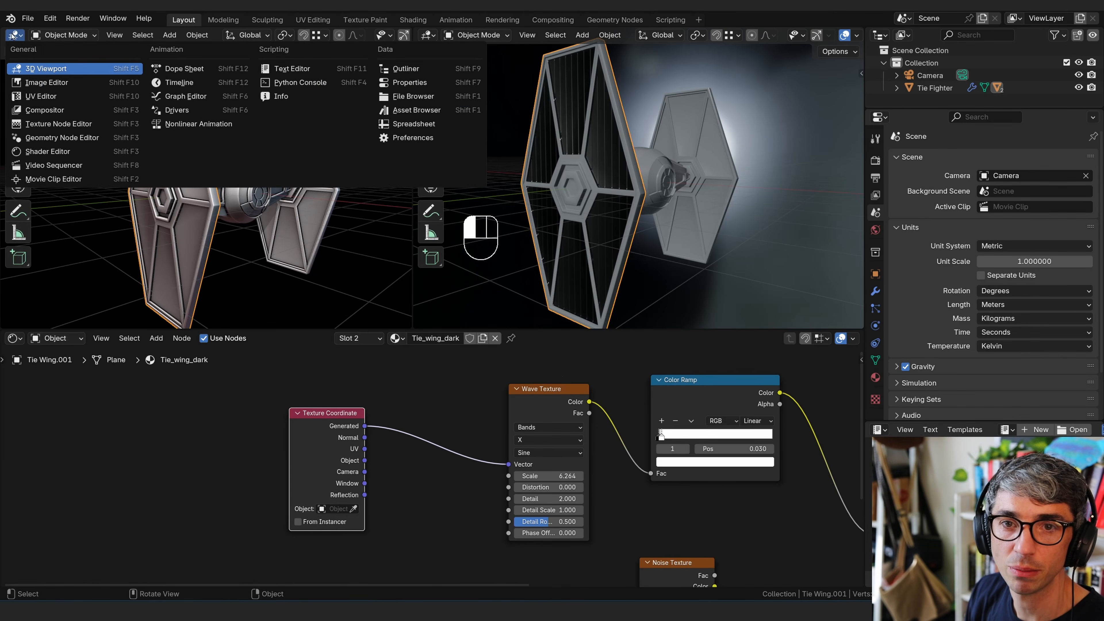
click(49, 100)
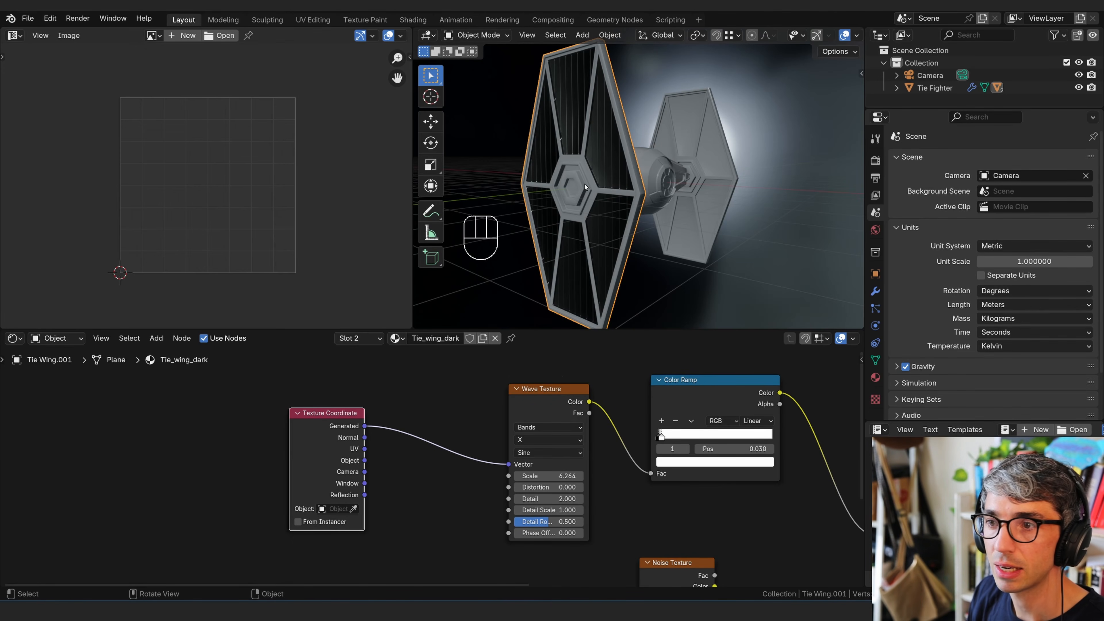
key(Tab)
key(a)
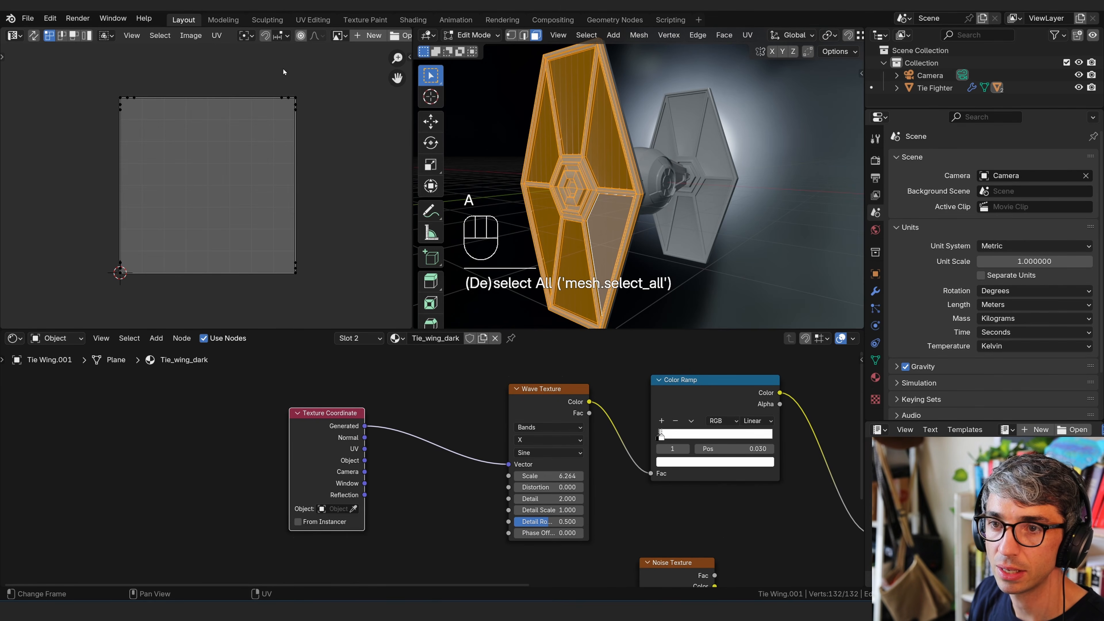
scroll(208, 269, up, 2)
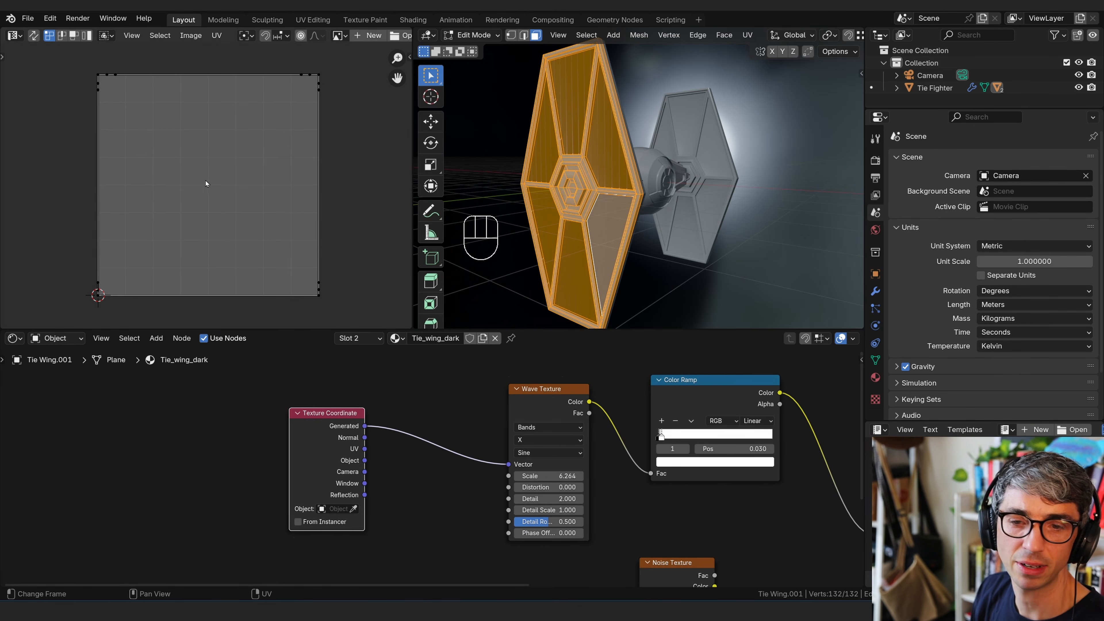
key(a)
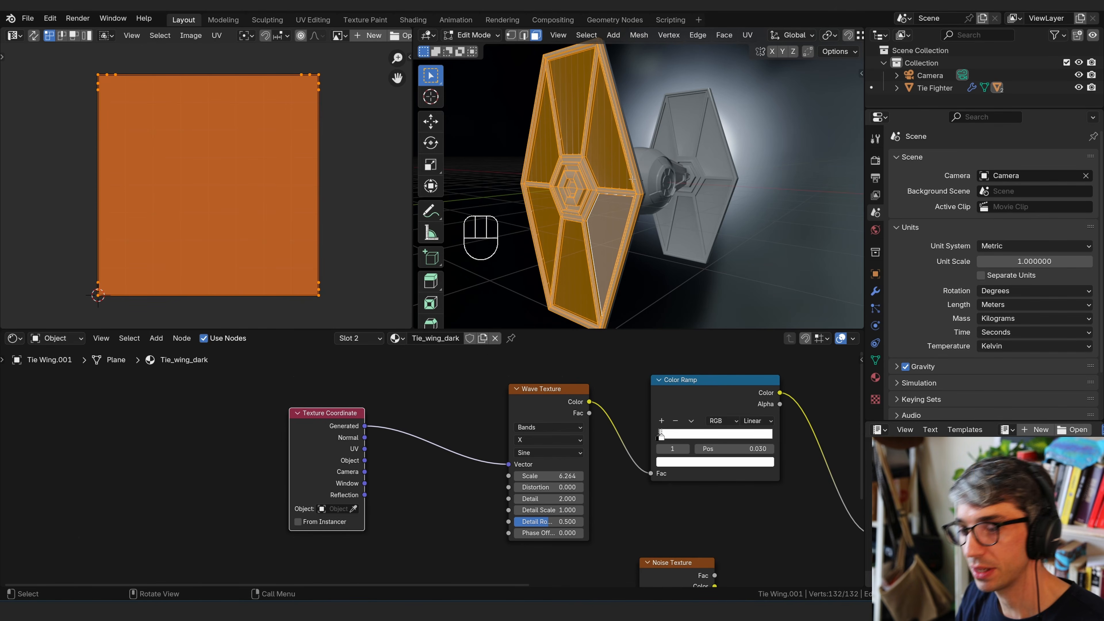
- Unwrap the whole wing mesh with the Angle Based method and collapse the operation's settings
key(u)
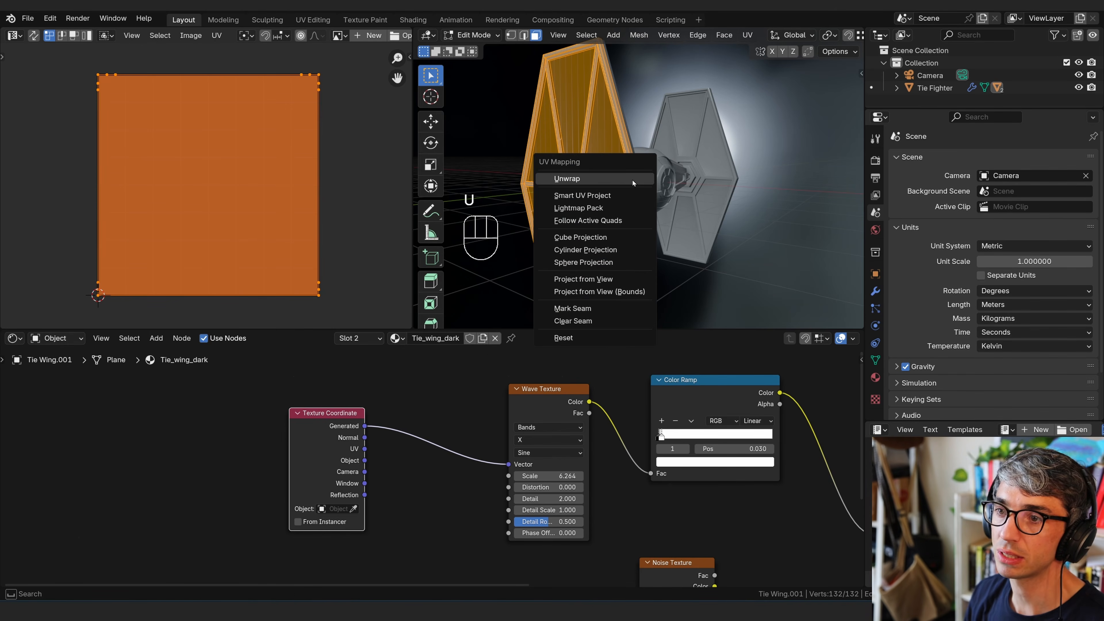
click(590, 178)
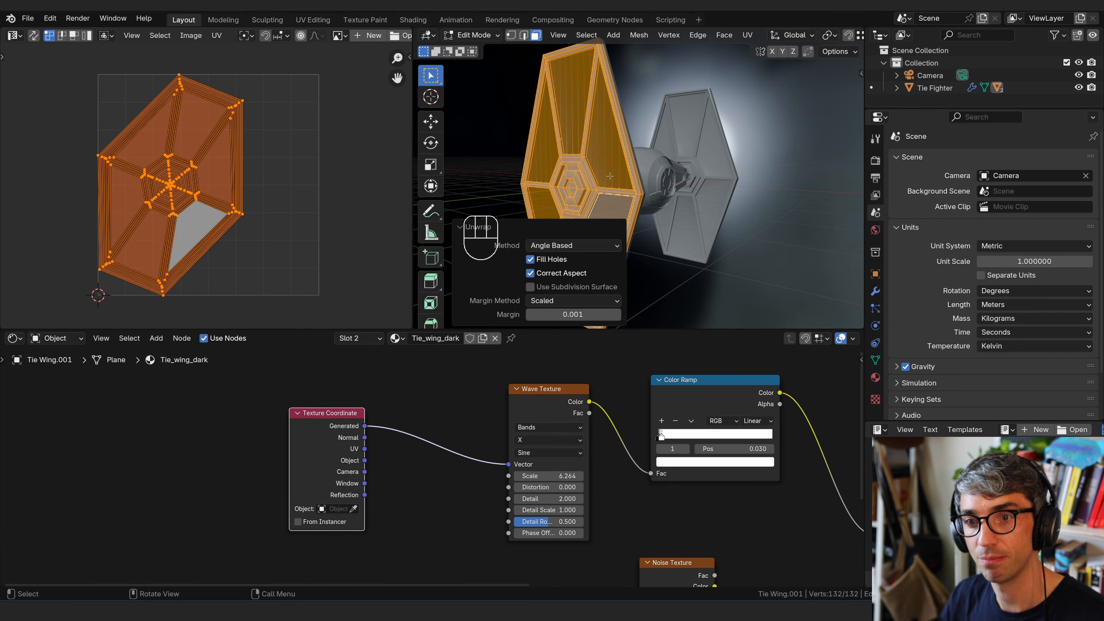
scroll(220, 197, up, 3)
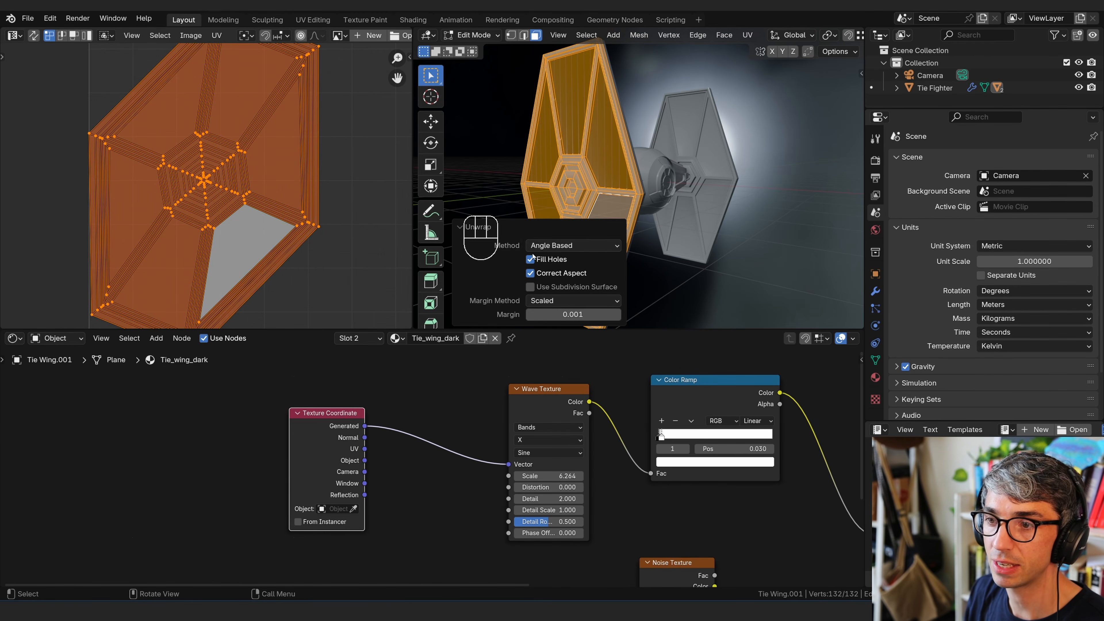
click(485, 228)
- Show the navigation gizmo in the 3D viewport and use it to orbit around the wing
middle_drag(565, 235, 605, 196)
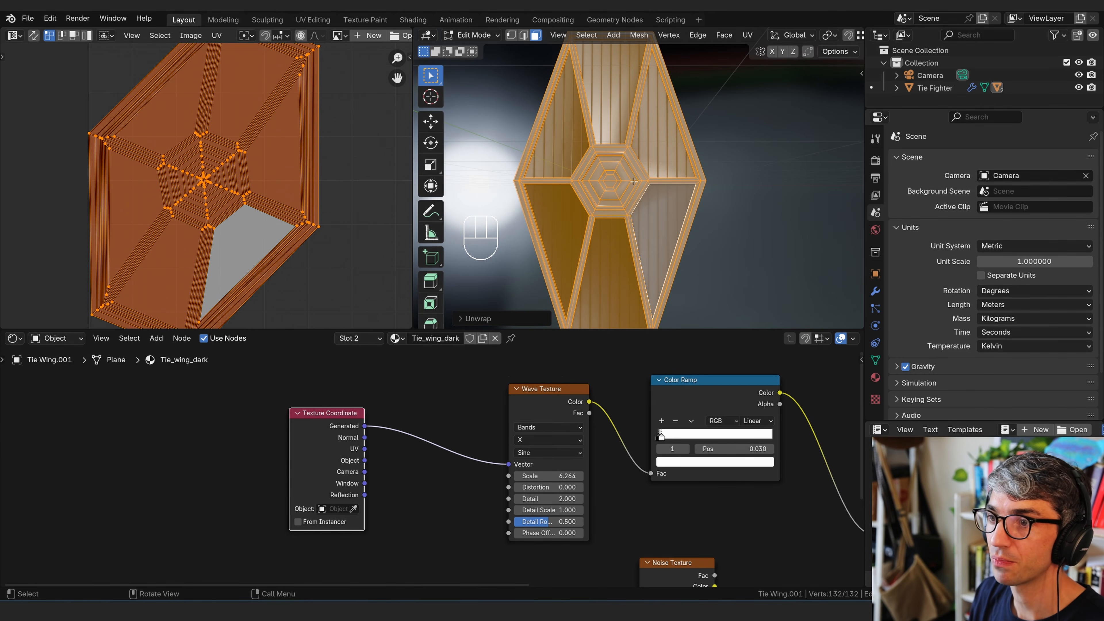
scroll(634, 181, down, 2)
key(KP_7)
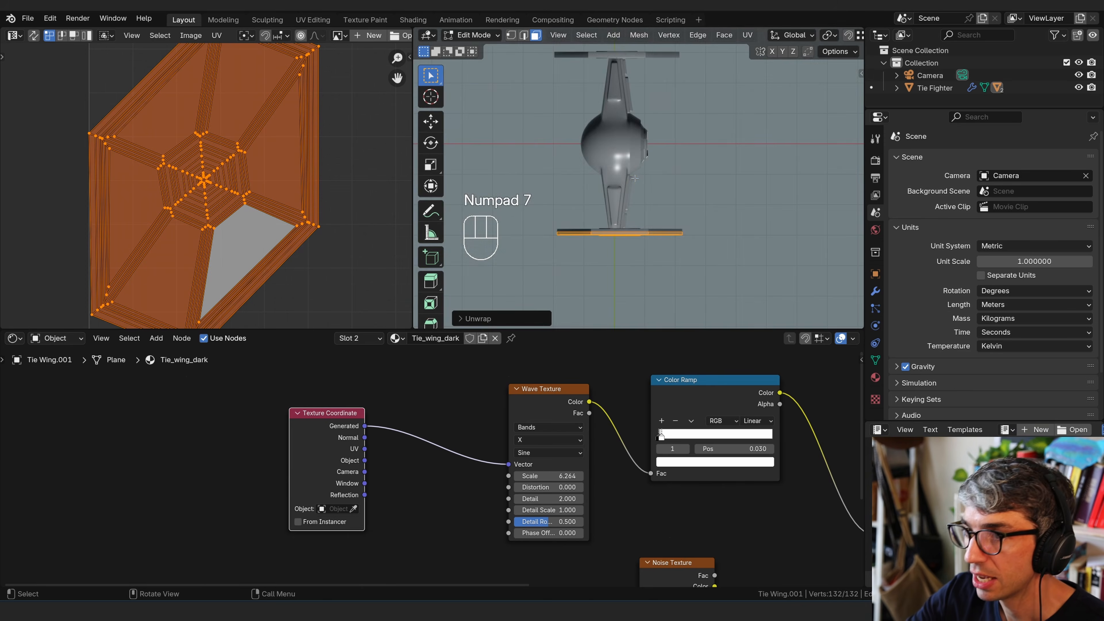
key(KP_1)
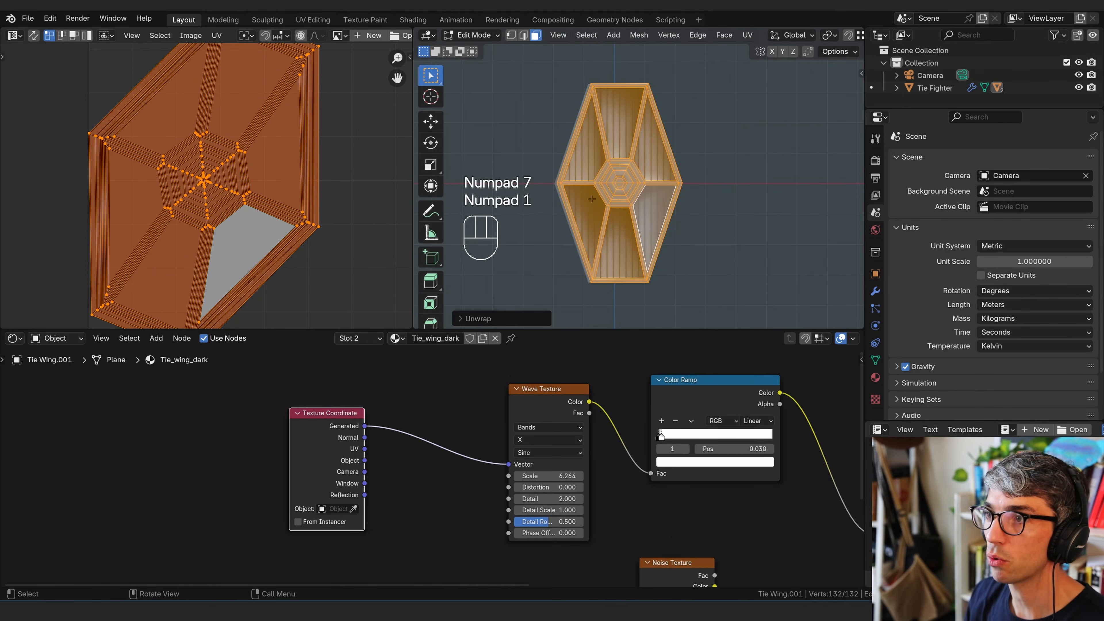
scroll(828, 36, down, 5)
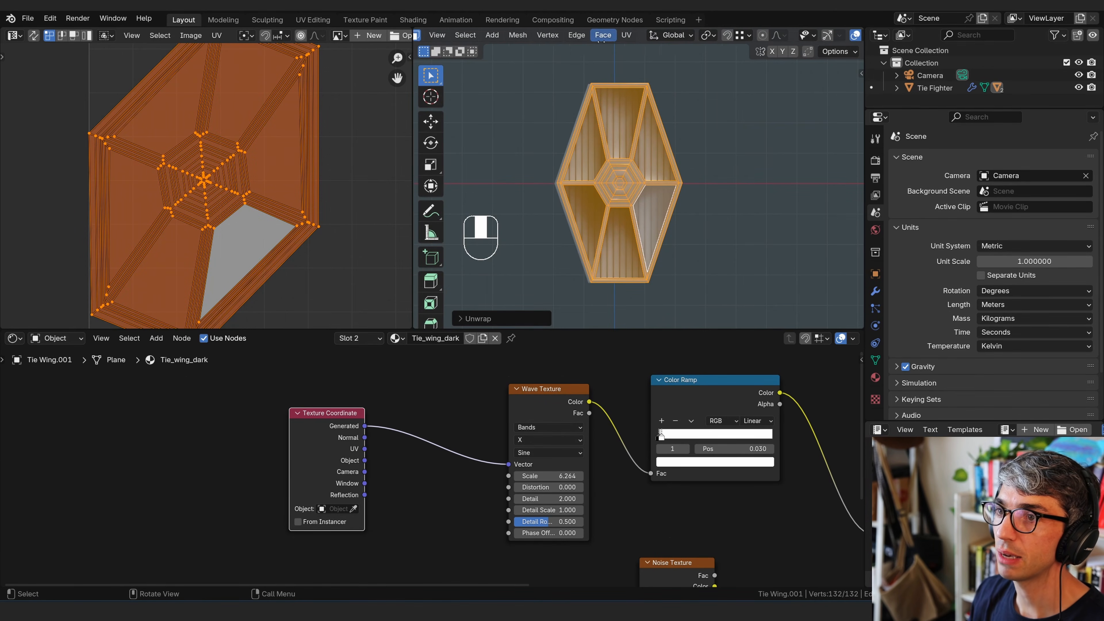
click(812, 34)
mouse_move(833, 99)
mouse_down()
mouse_move(809, 107)
mouse_move(823, 112)
mouse_move(823, 97)
mouse_up()
key(ctrl+s)
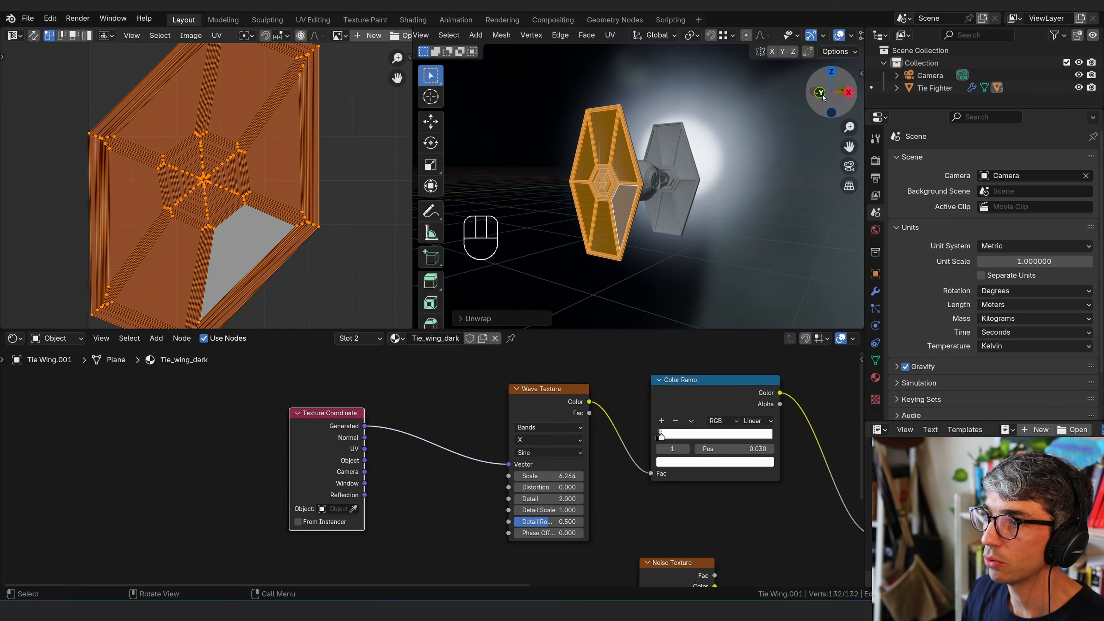
- Project the wing's UVs from the front orthographic view using Project from View
click(821, 94)
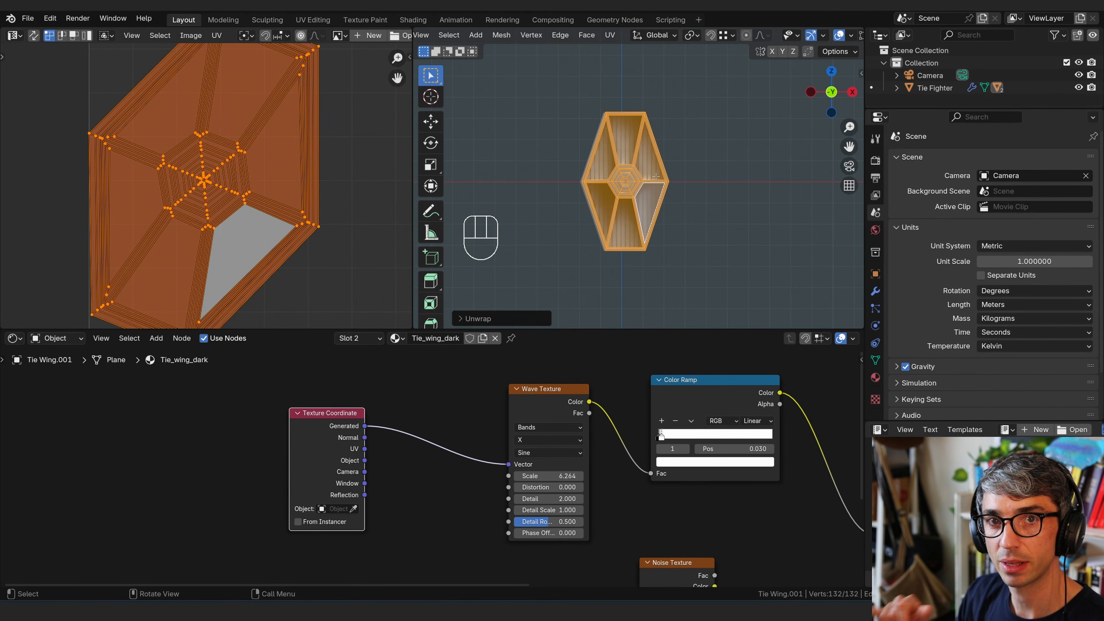
scroll(656, 177, up, 3)
shift+middle_drag(662, 190, 702, 213)
key(u)
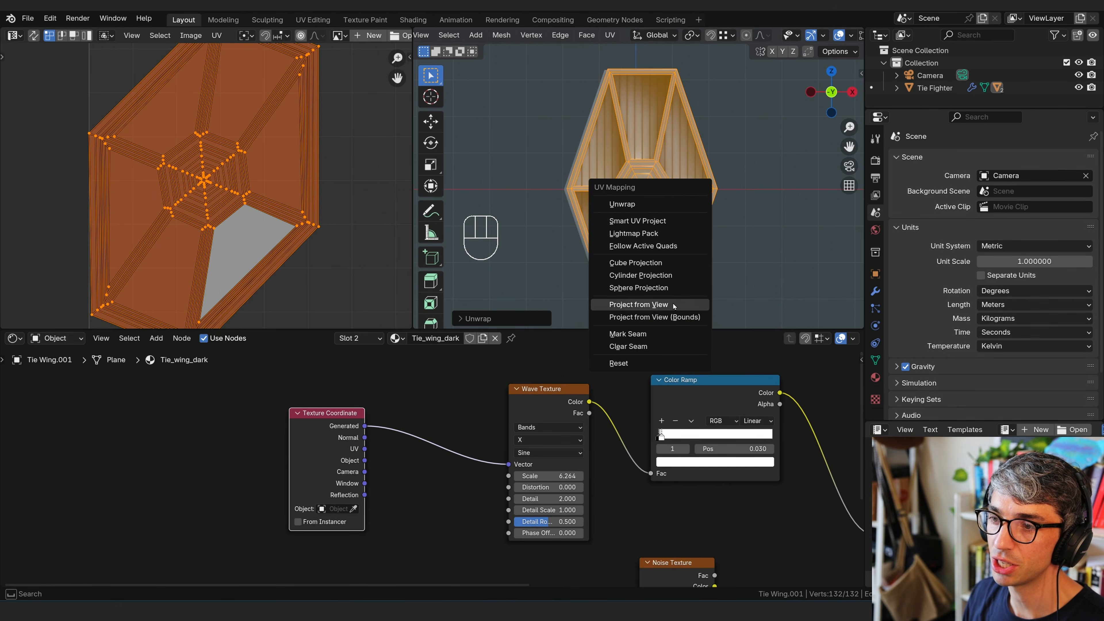
click(660, 306)
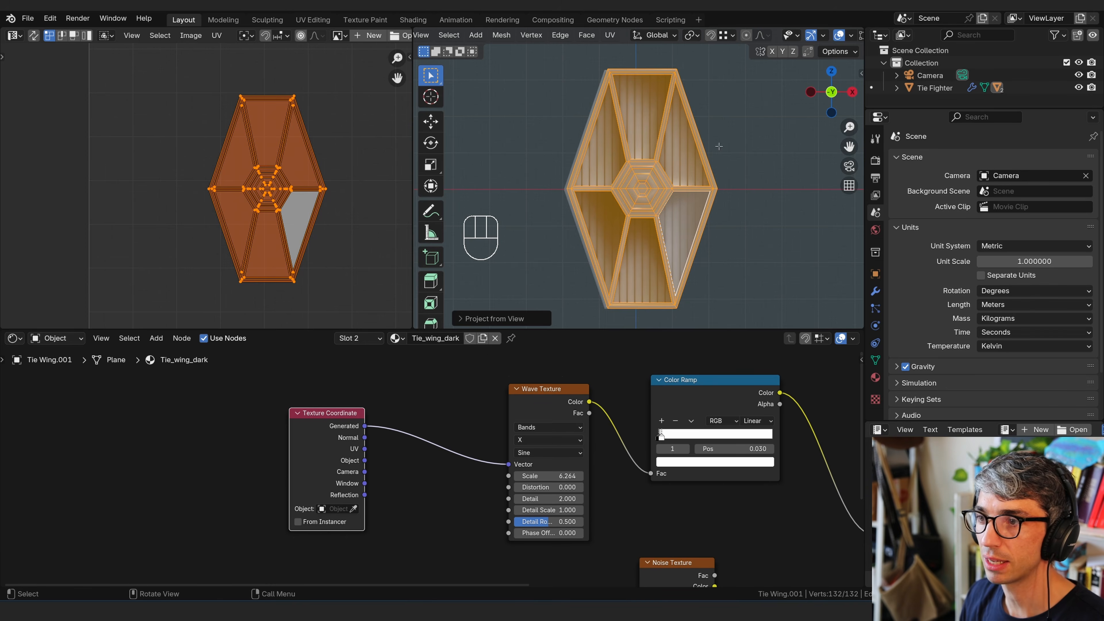
middle_drag(719, 146, 629, 205)
scroll(630, 205, up, 4)
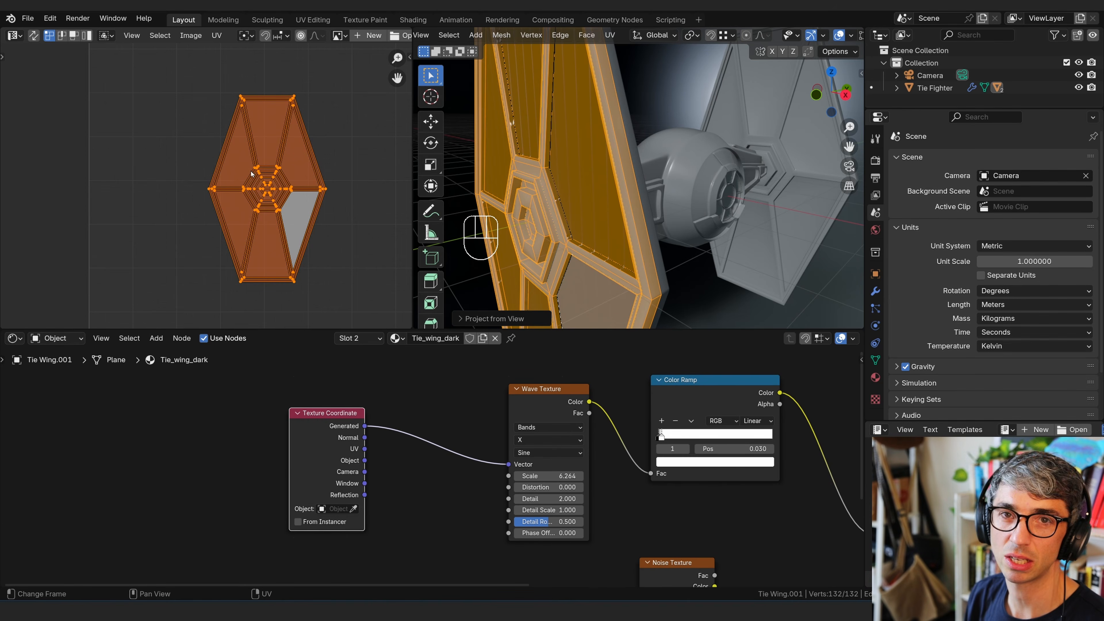
- Switch the UV Editor to face selection and pick individual wing panels to inspect their UV faces
click(270, 128)
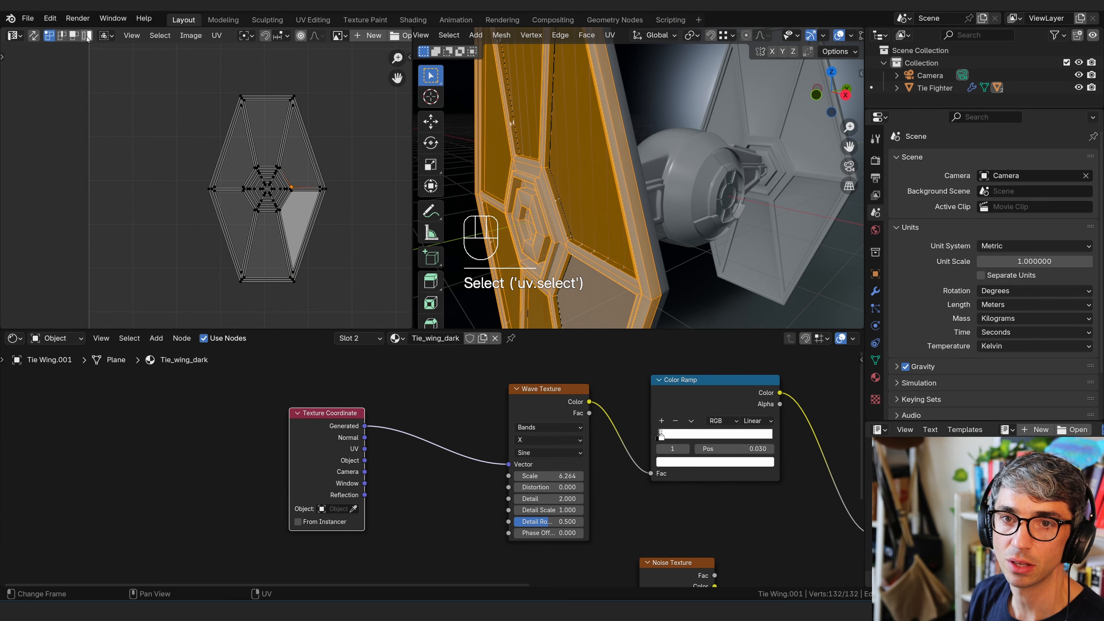
click(74, 35)
click(273, 134)
click(304, 173)
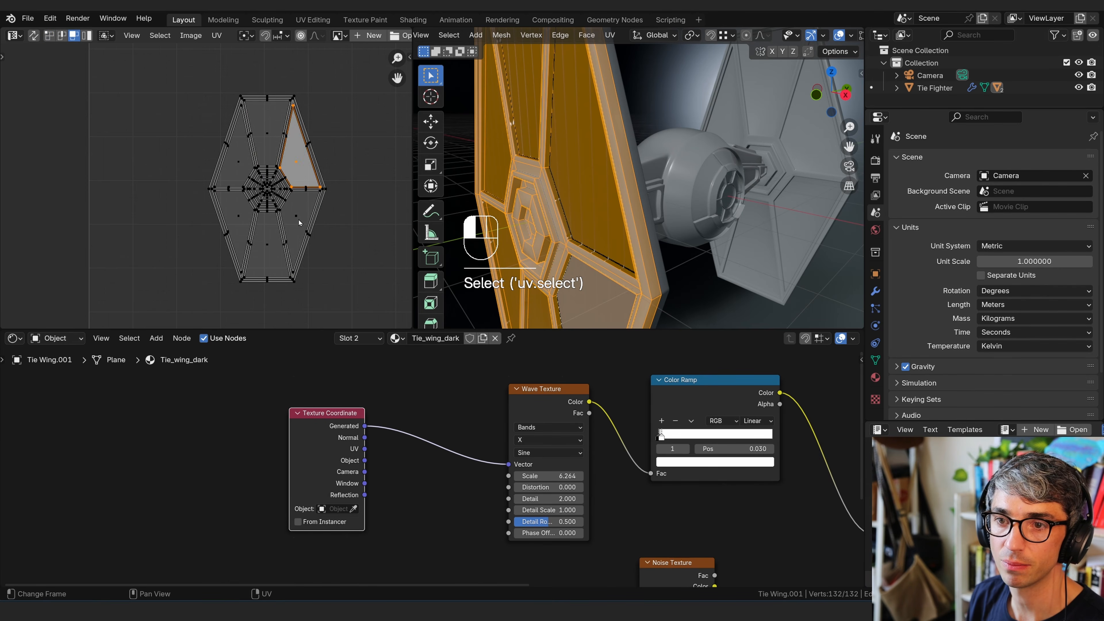
click(299, 219)
click(238, 217)
click(239, 174)
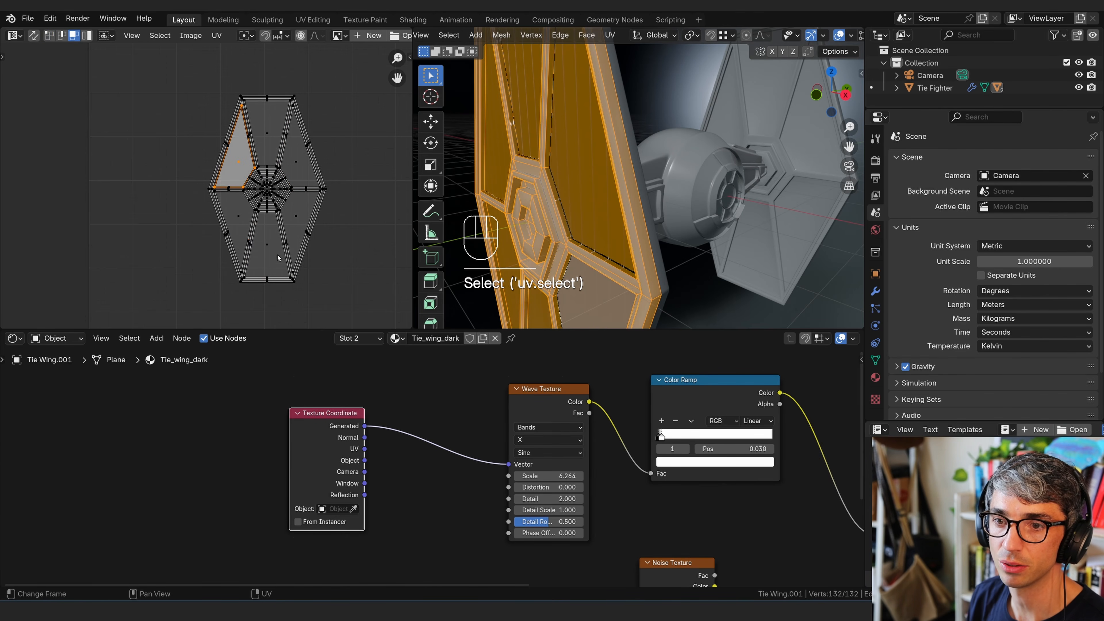
click(277, 254)
click(295, 165)
click(244, 158)
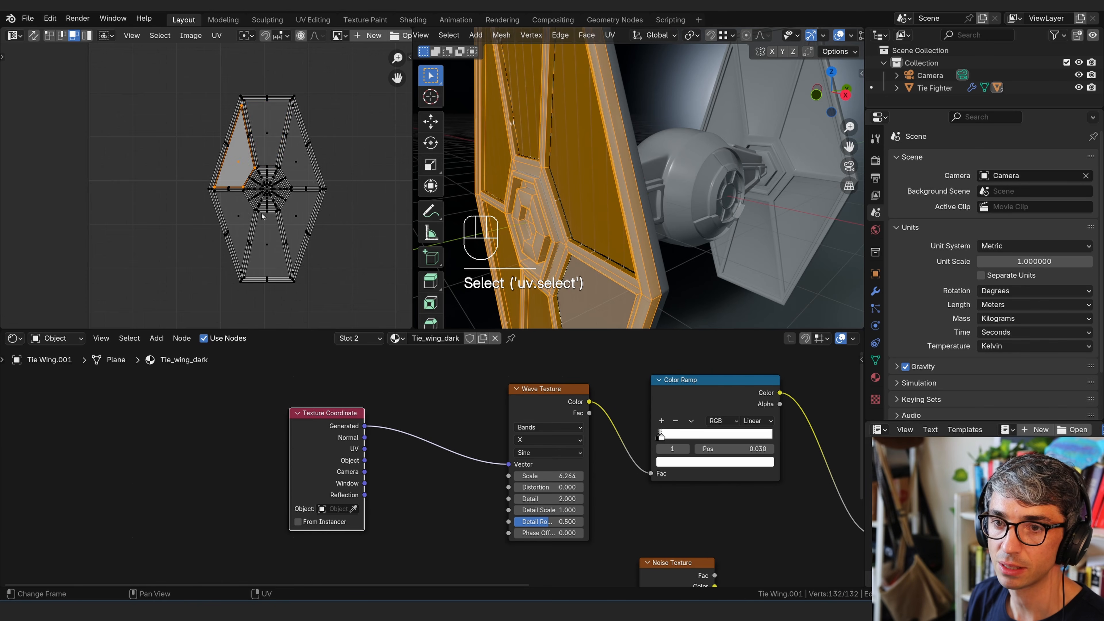
- Select only the six dark panel faces around the wing's central hub in the 3D viewport
click(558, 177)
middle_drag(558, 178, 727, 132)
ctrl+click(727, 132)
click(772, 143)
shift+click(706, 135)
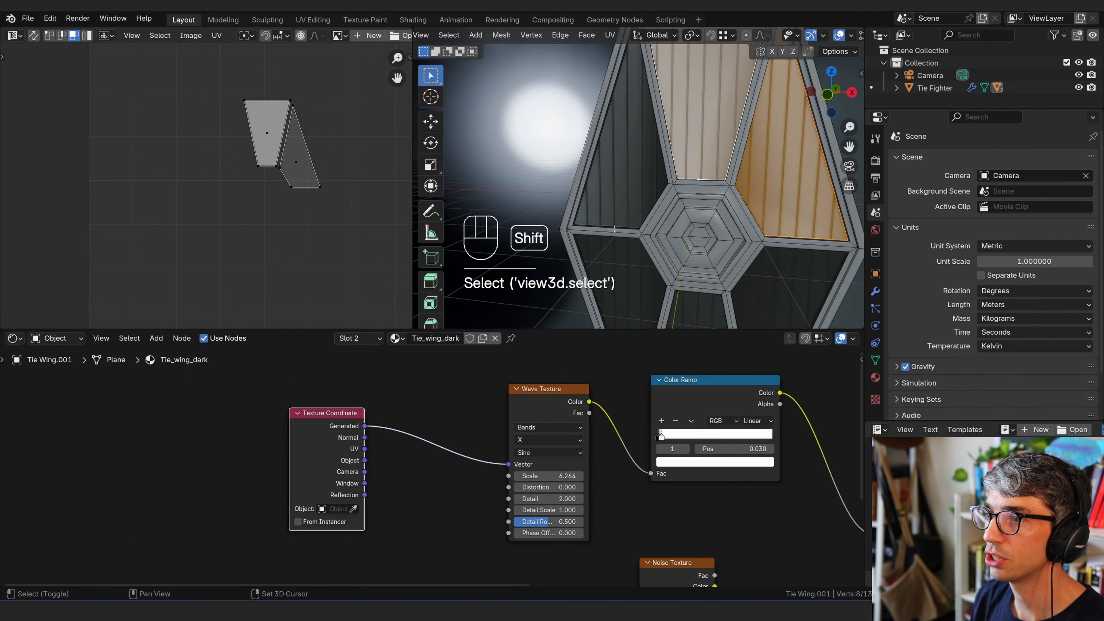
shift+drag(620, 228, 614, 229)
click(631, 176)
shift+click(715, 130)
shift+click(781, 167)
shift+click(785, 276)
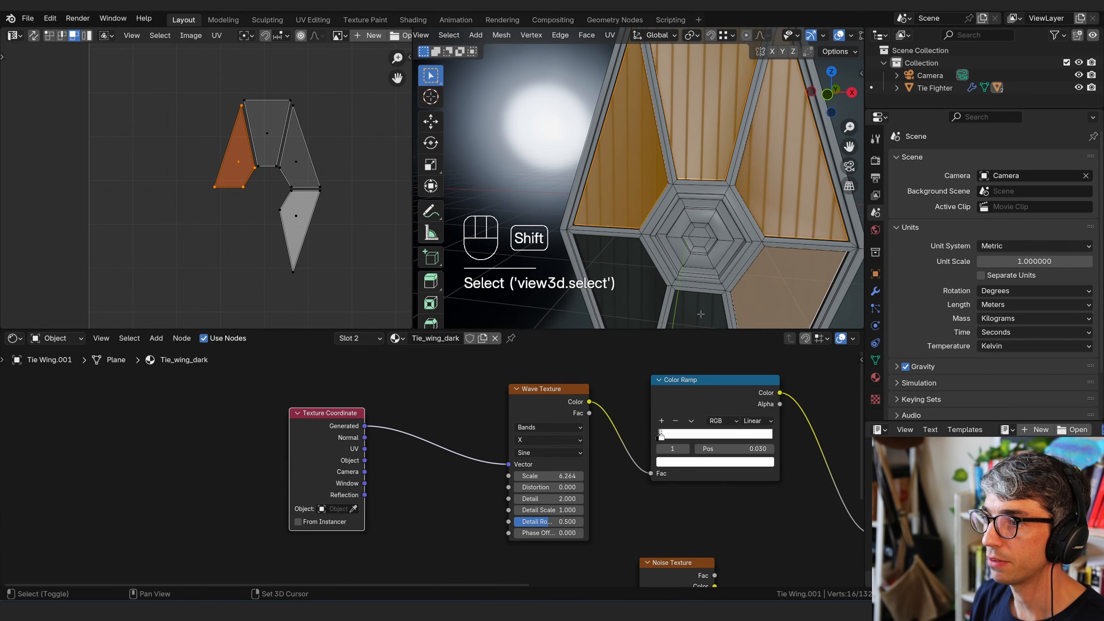
shift+click(701, 308)
shift+click(632, 278)
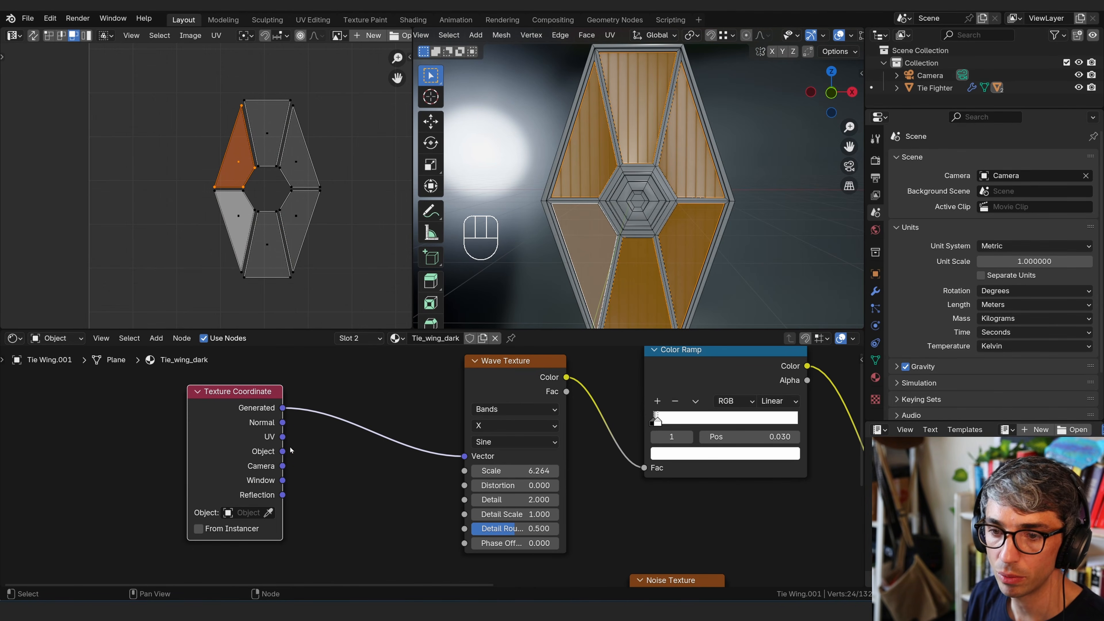
- Connect the Texture Coordinate's UV output to the Wave Texture's Vector input in place of Generated
drag(283, 437, 465, 456)
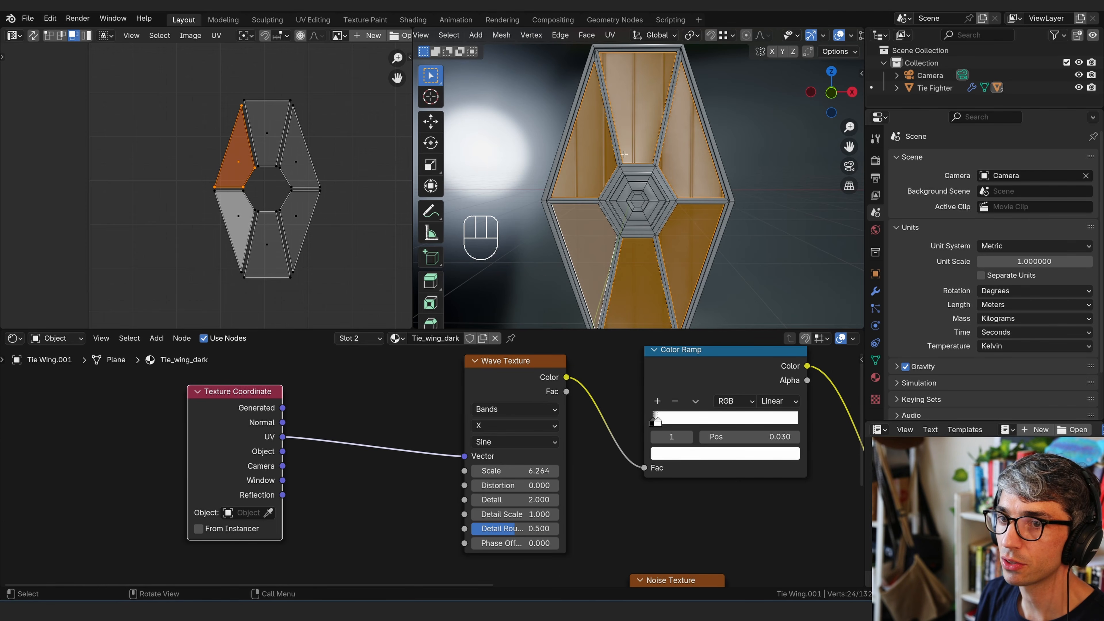
- Select all the dark panels' UV faces and scale them up in two passes, to about 3.5 times their size
key(a)
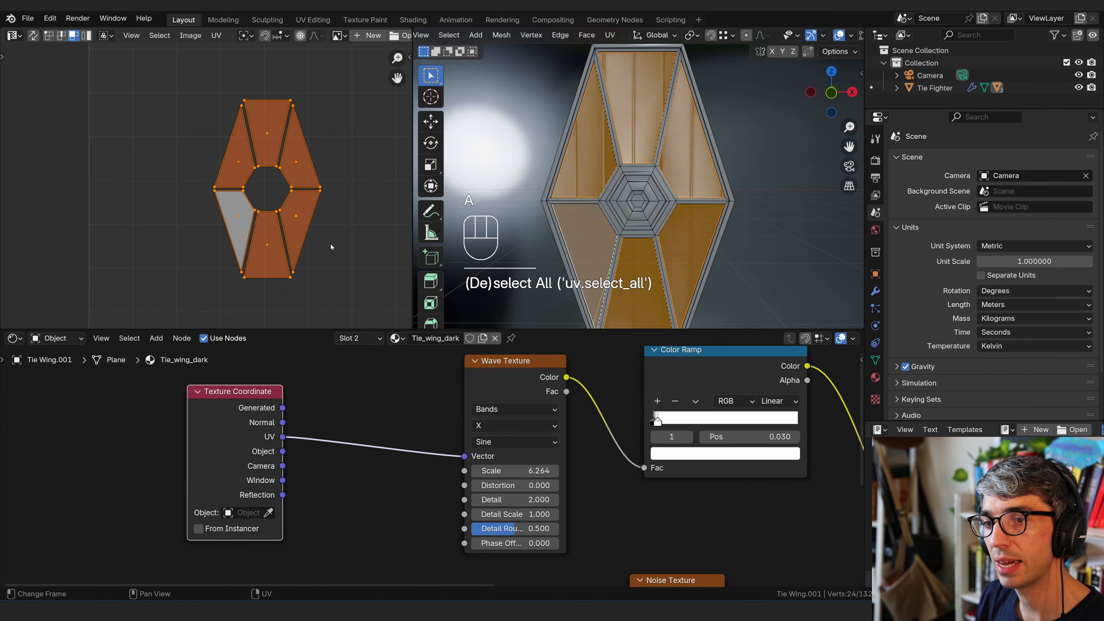
key(s)
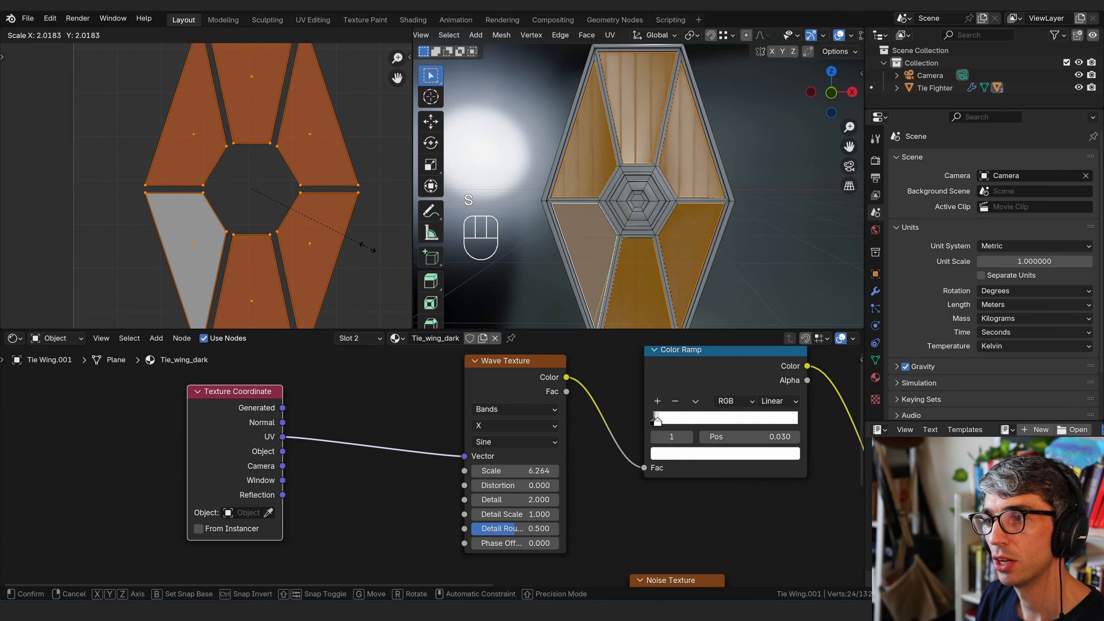
click(400, 263)
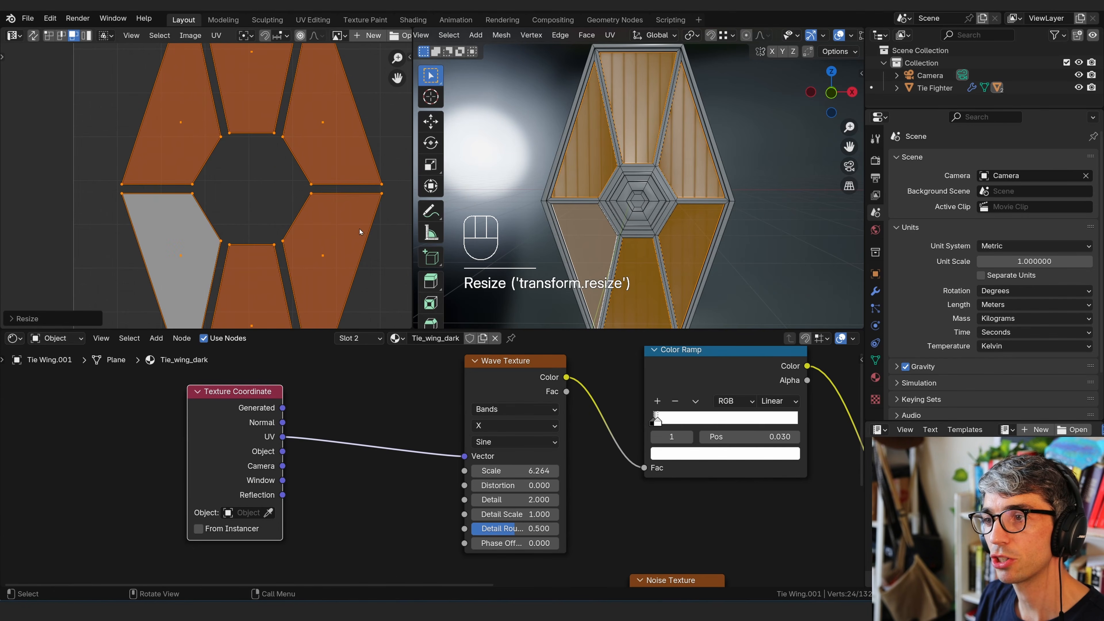
key(s)
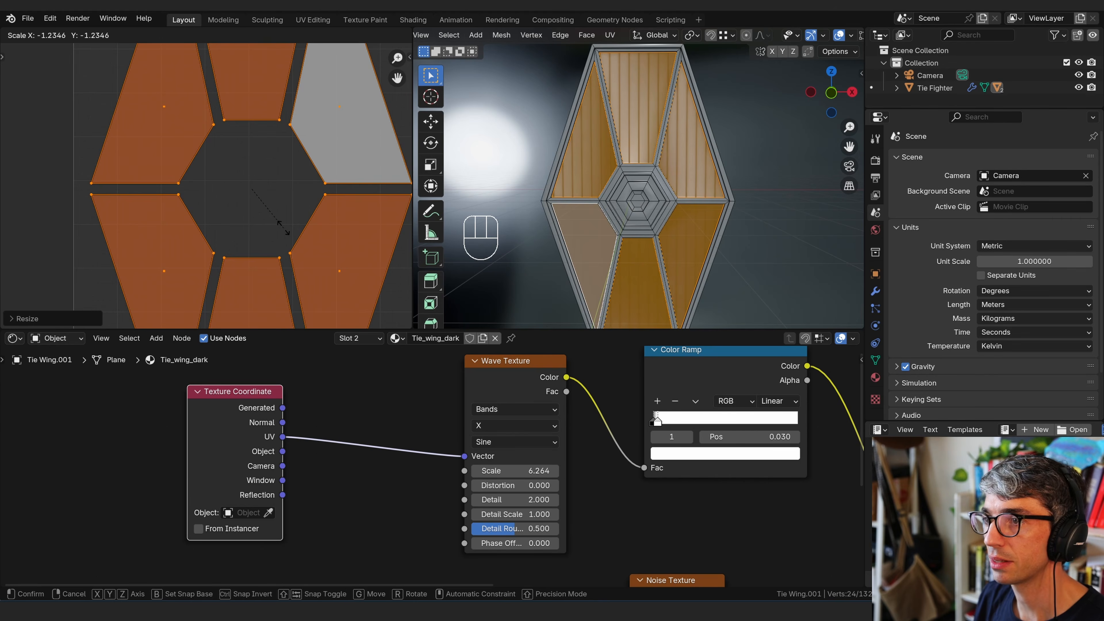
click(251, 194)
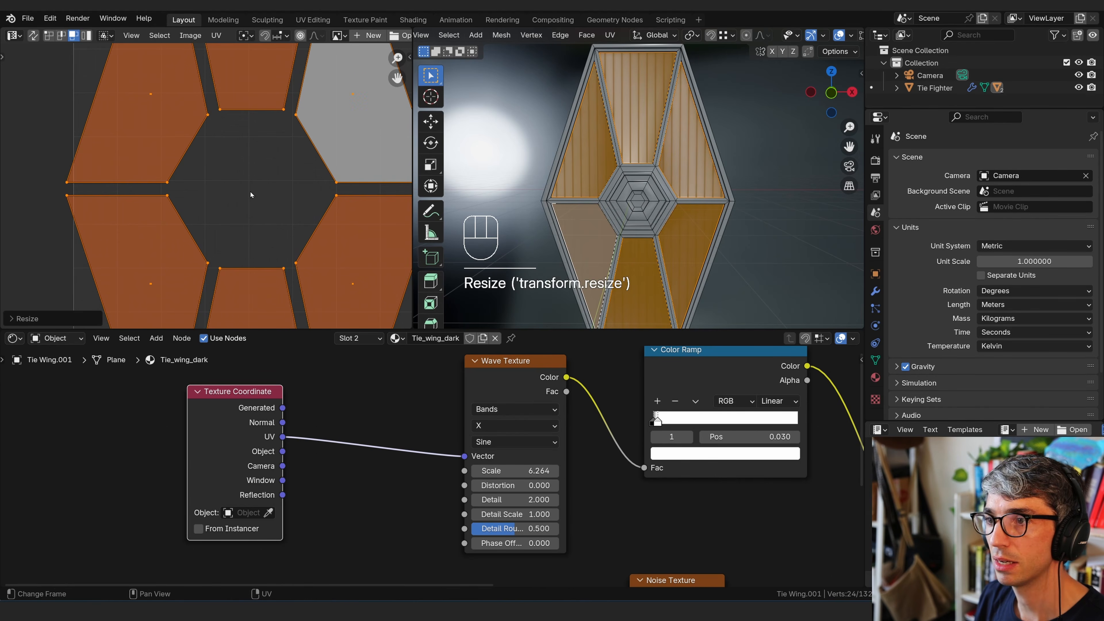
click(251, 194)
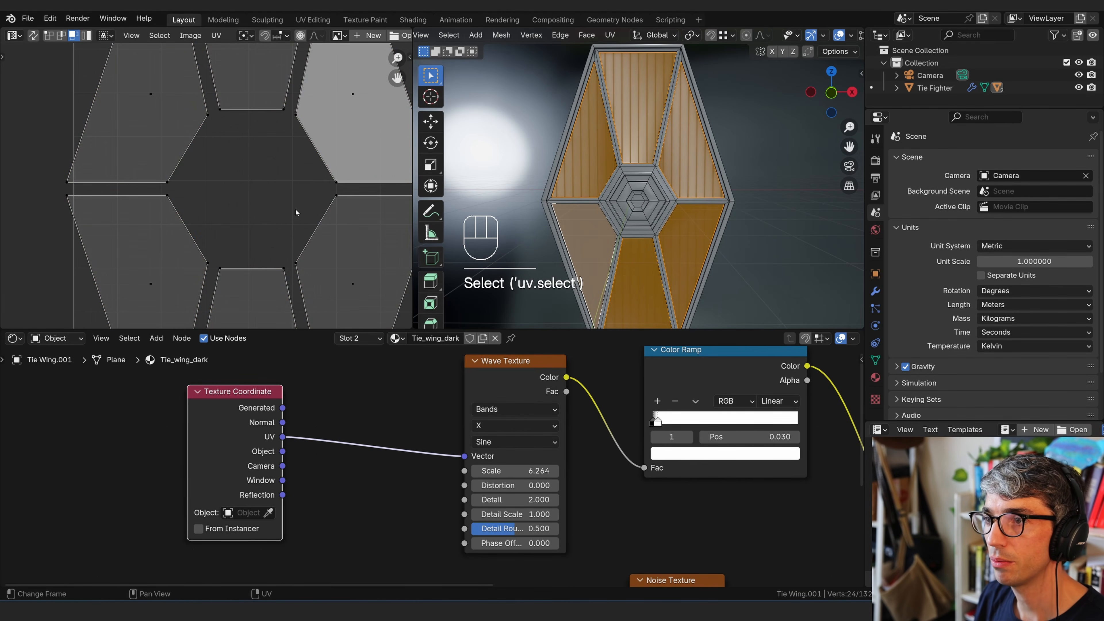
- Select only the wing's two upper side panels in the 3D viewport and all of their UVs
click(691, 164)
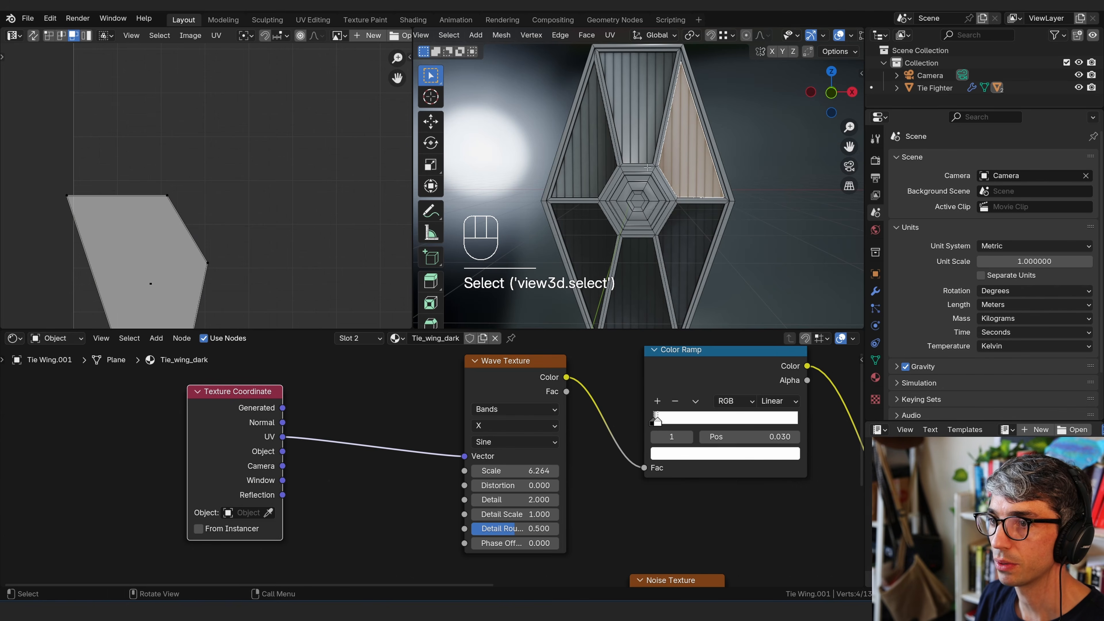
shift+click(585, 144)
scroll(330, 191, down, 1)
key(a)
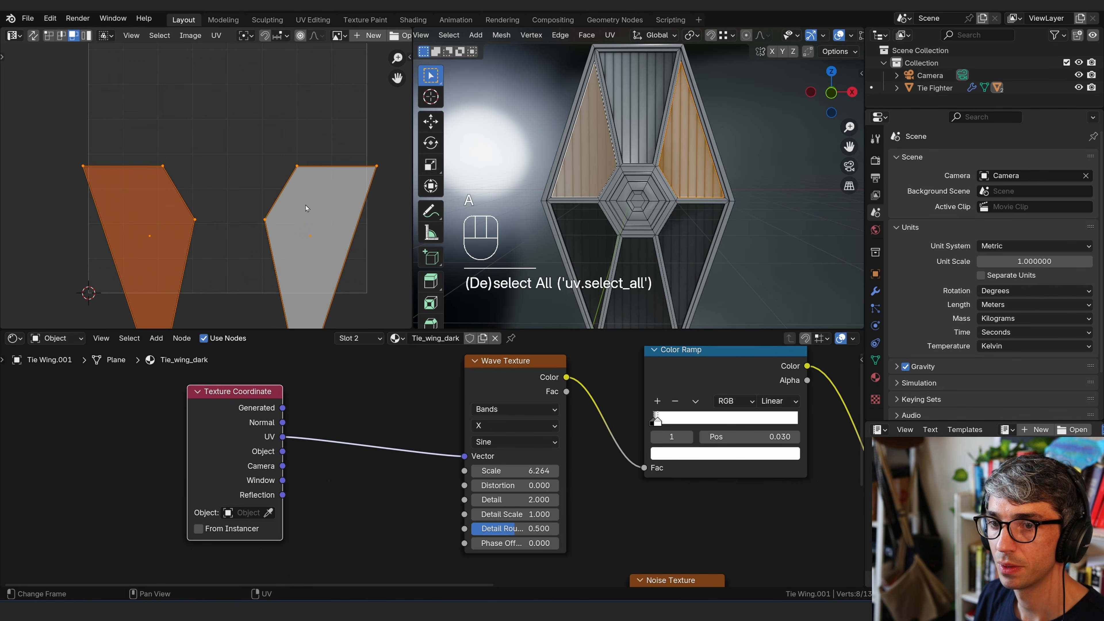
- Rotate only the upper-left panel's UV face by about 58.6° so its groove lines run diagonally
key(r)
right_click(367, 223)
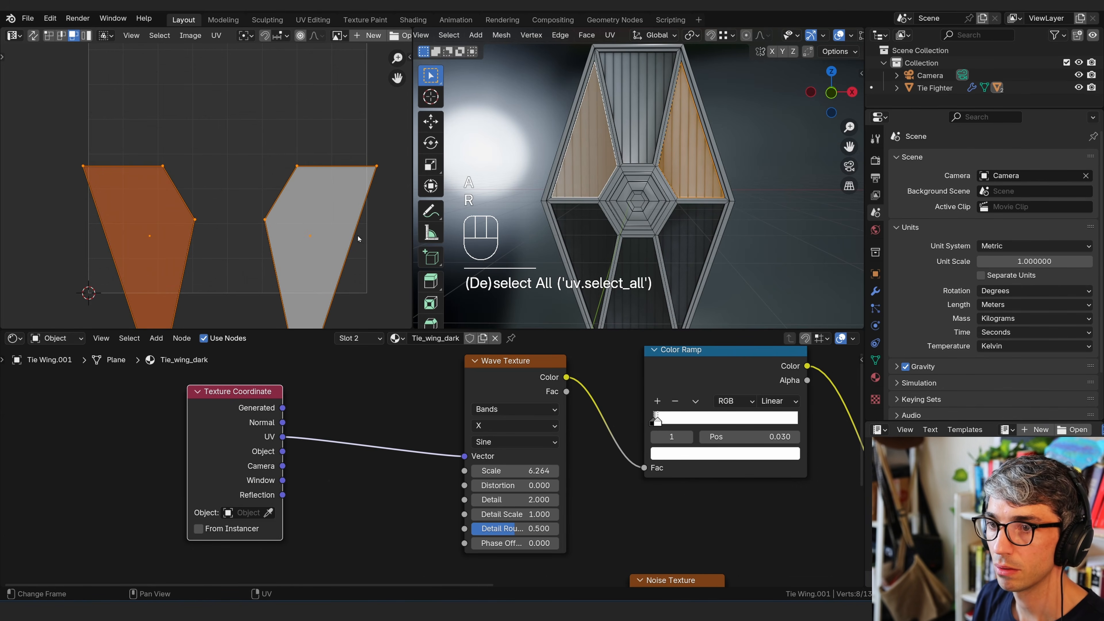
click(358, 220)
key(r)
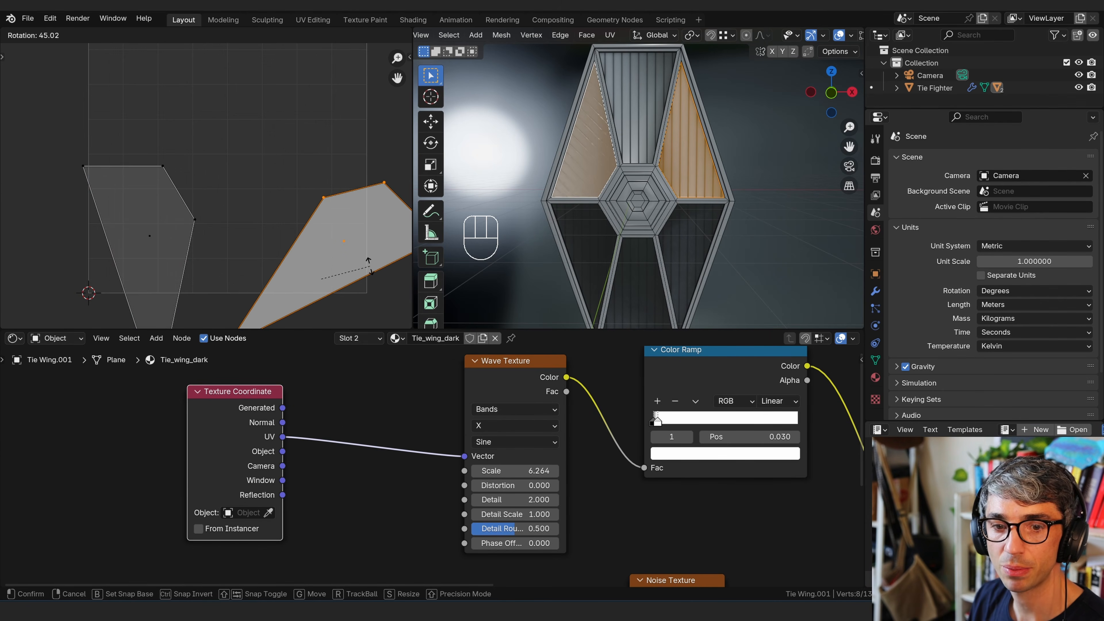
key(Escape)
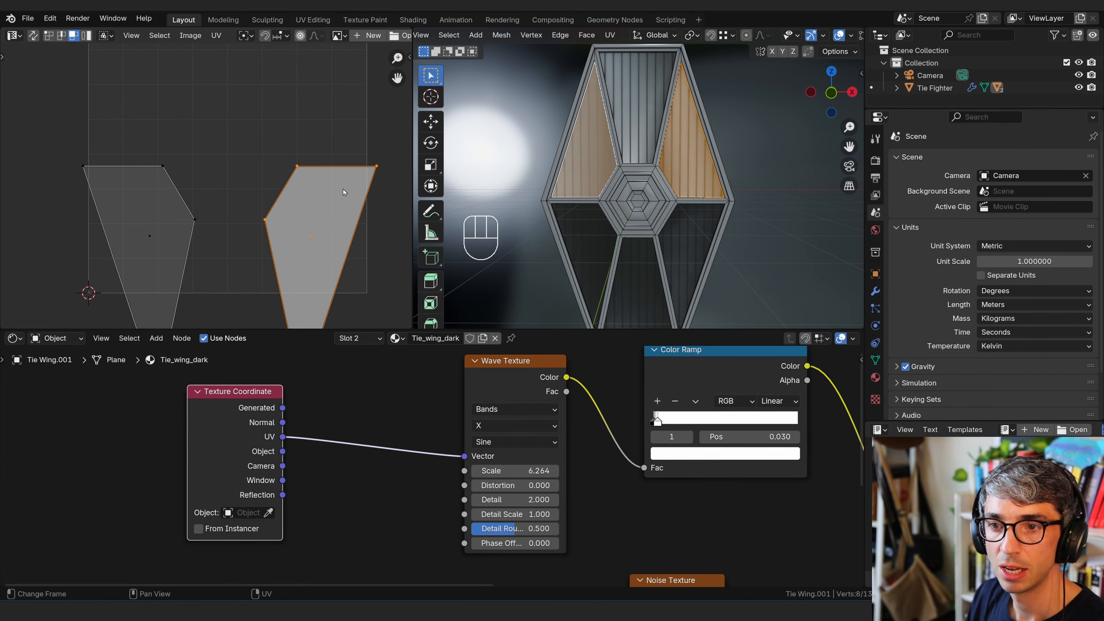
key(r)
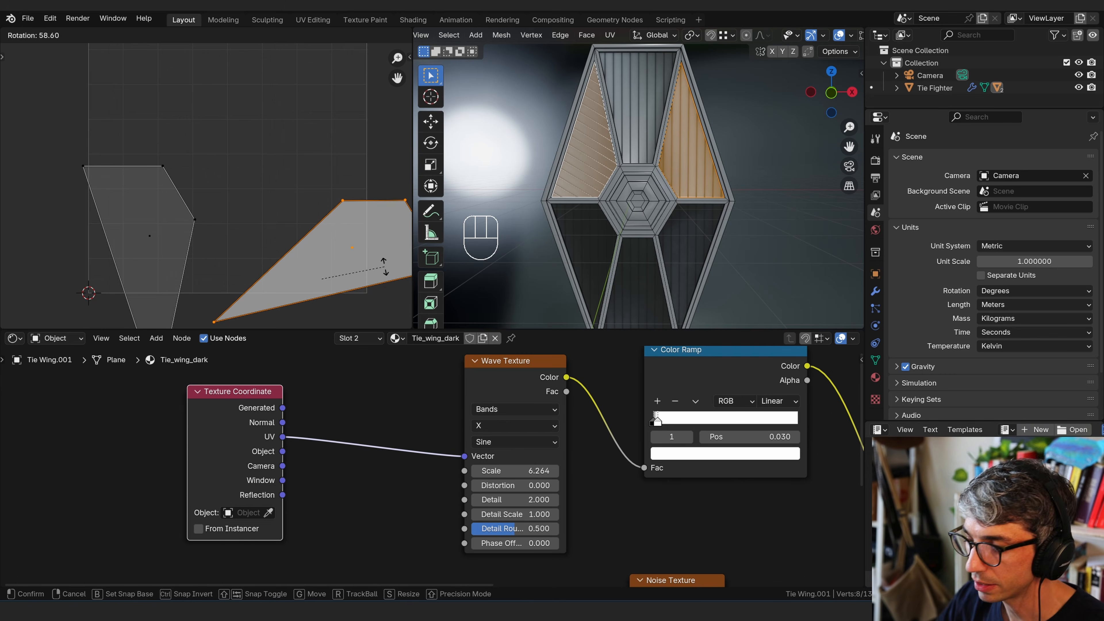
click(384, 266)
- Rotate the upper-right panel's UV face by -58° to mirror the groove direction of the opposite panel
click(167, 222)
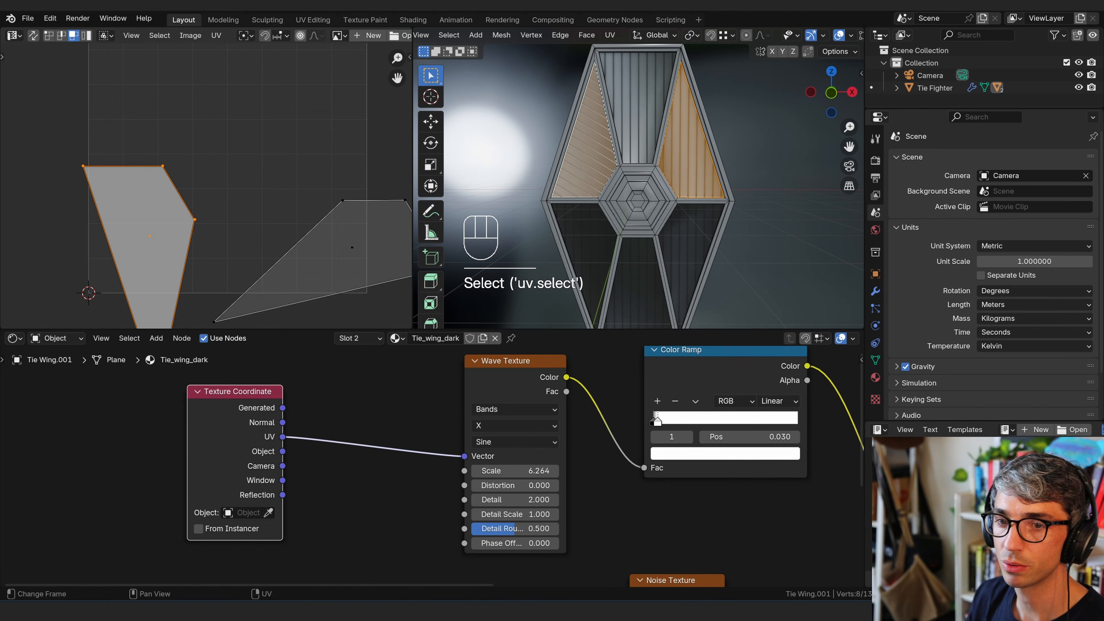
text(r)
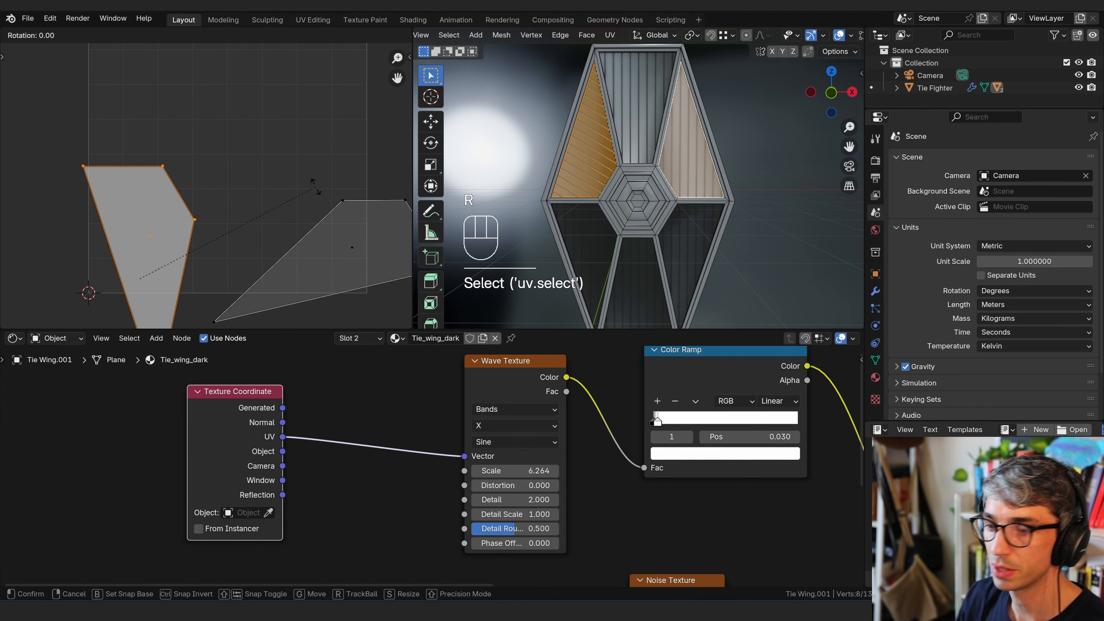
text(-58)
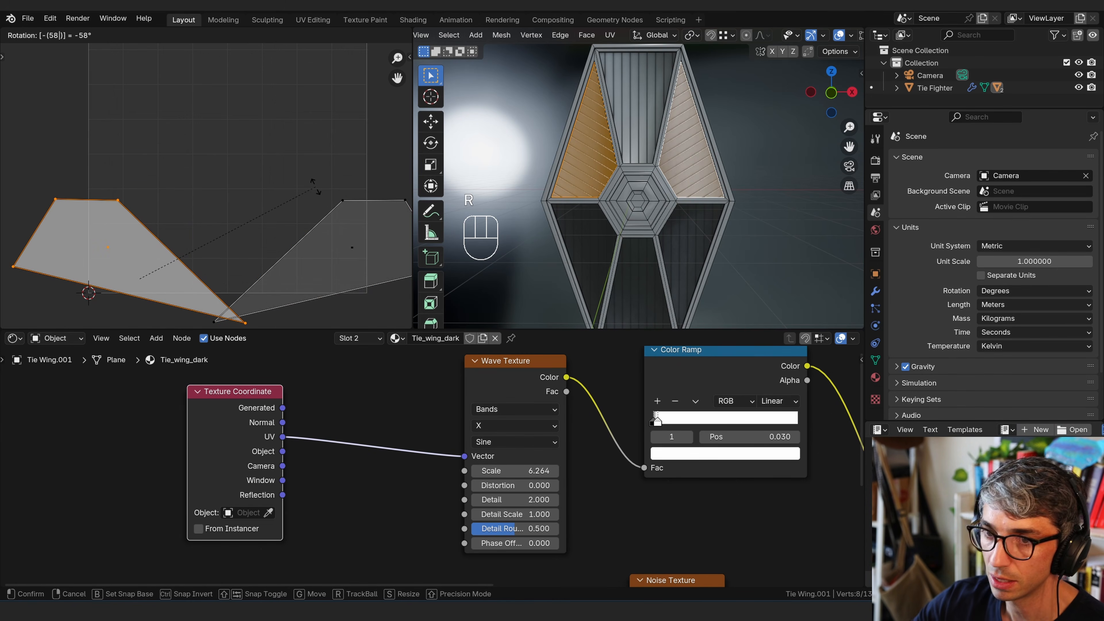
click(315, 190)
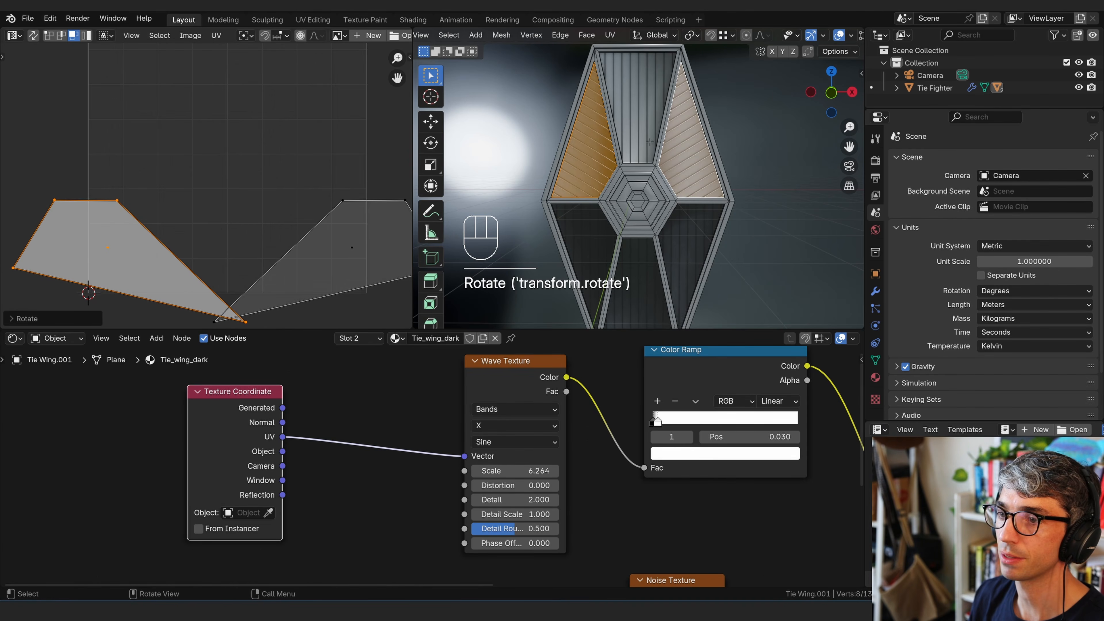
- Select the wing's lower-left panel in the 3D viewport and all of its UVs
click(585, 240)
shift+scroll(242, 201, up, 5)
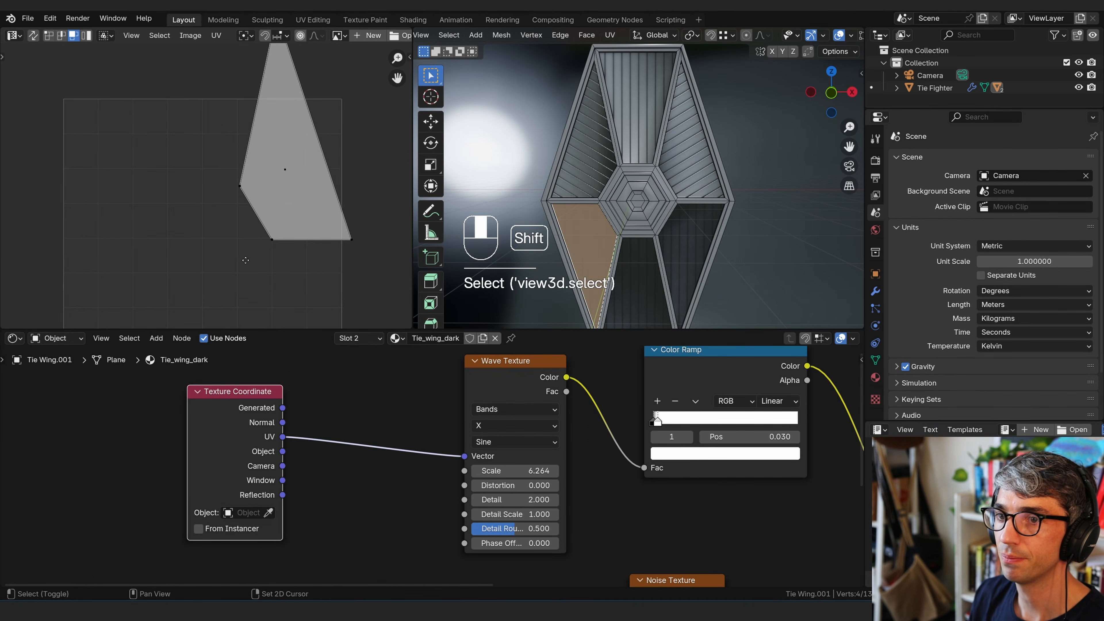
key(a)
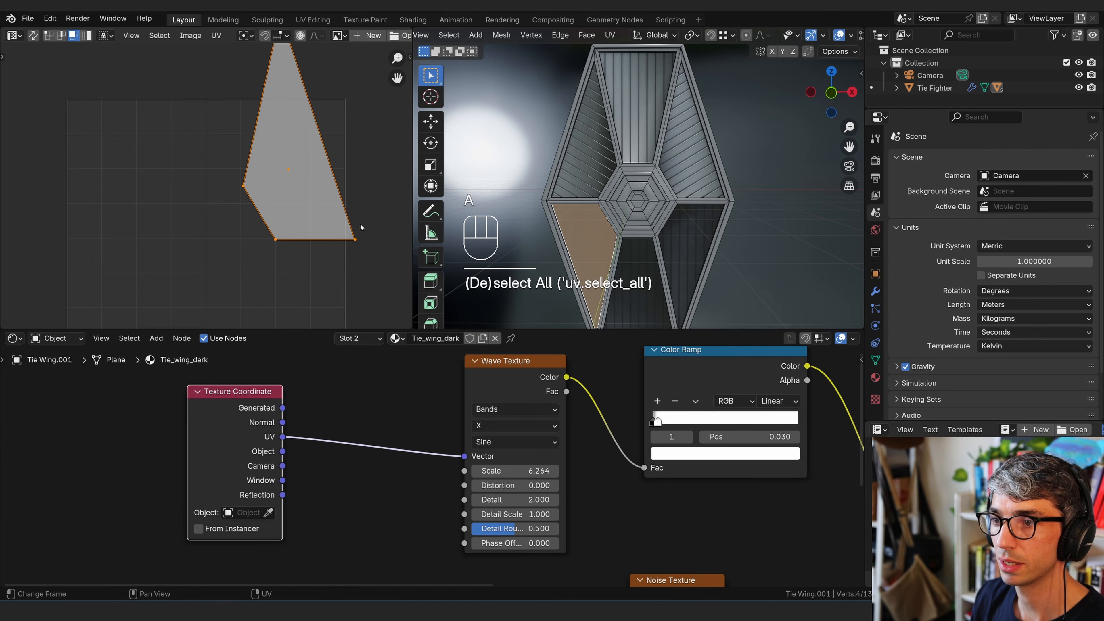
text(r)
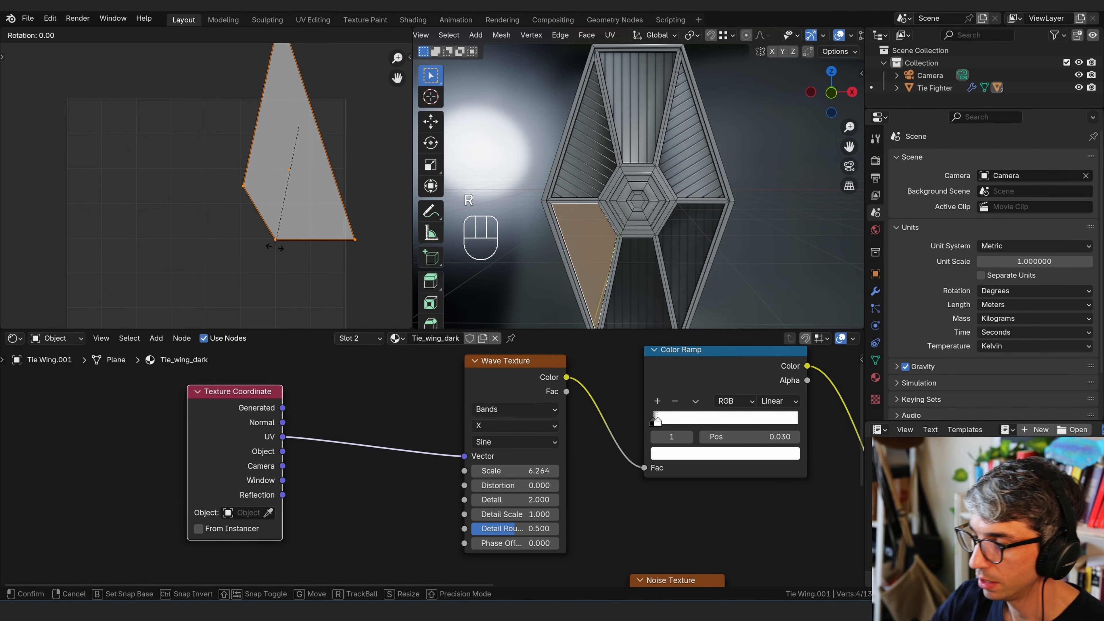
text(58.6)
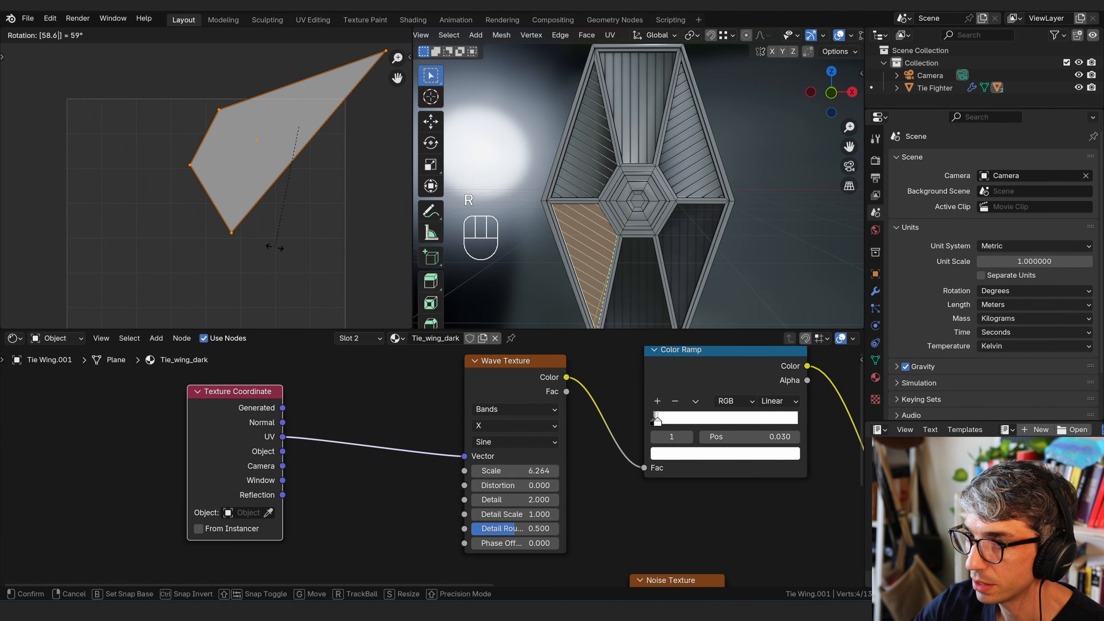
key(Escape)
- Rotate the lower-left panel's UV face by -58°
text(r)
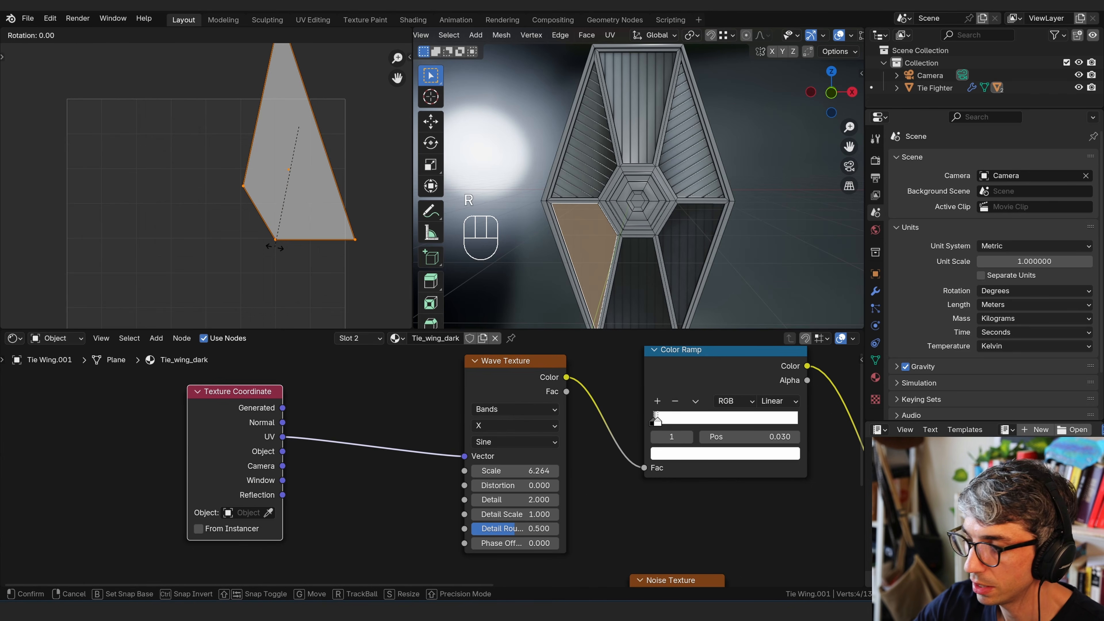
text(-58)
click(275, 250)
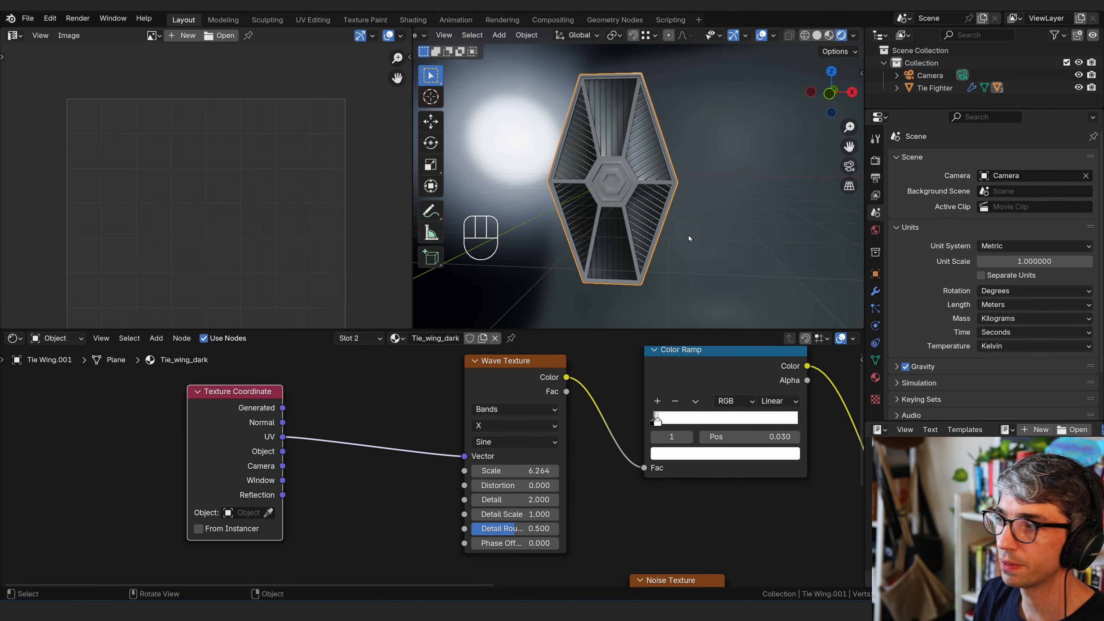
- Select the opposite wing with the textured wing as the active object, and use Link Object Data to share the textured wing's mesh
middle_drag(704, 217, 714, 239)
scroll(748, 220, up, 4)
scroll(618, 242, down, 5)
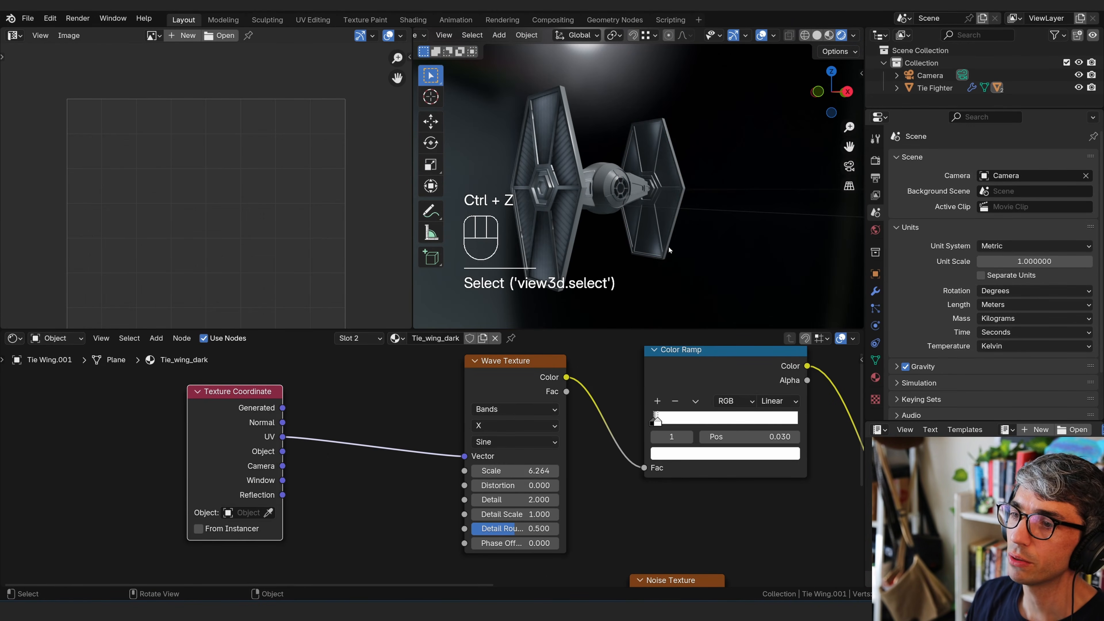
click(668, 247)
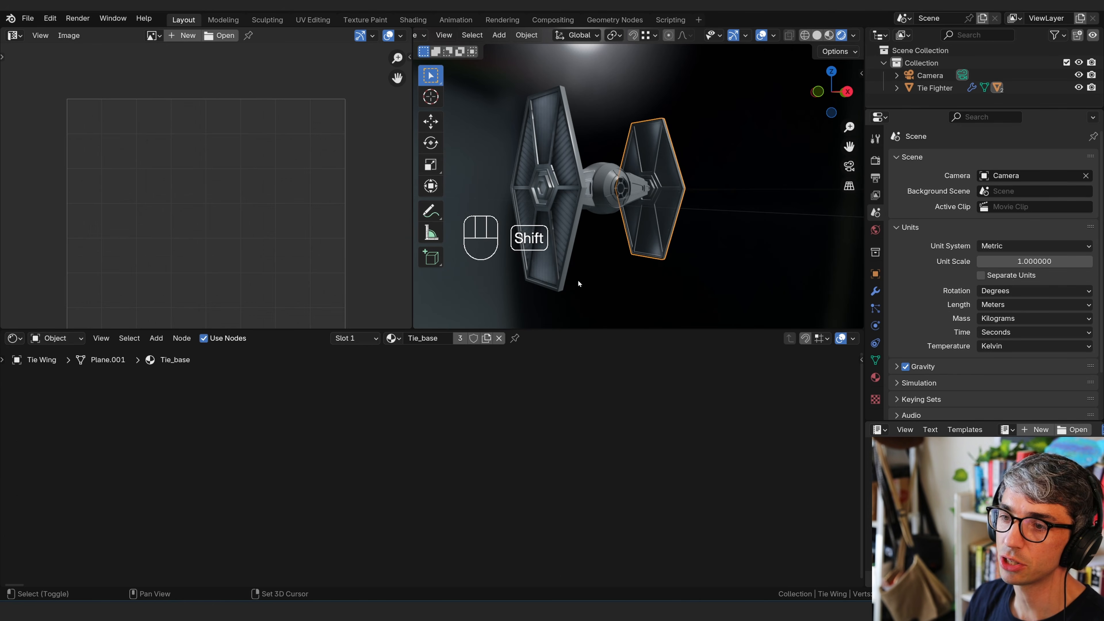
shift+click(566, 288)
middle_drag(485, 192, 626, 224)
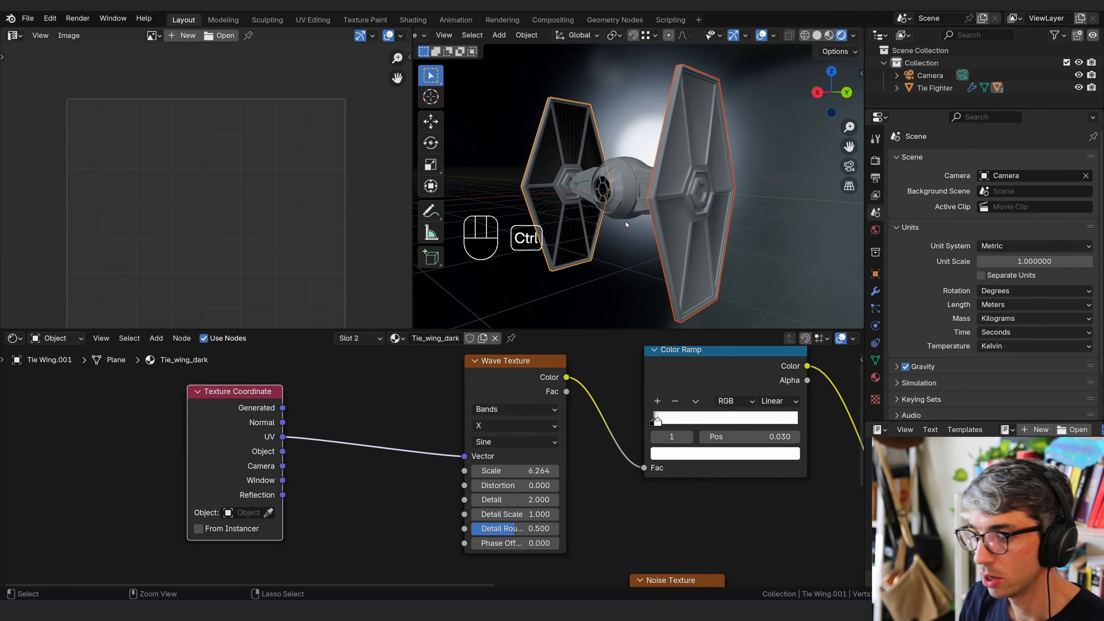
key(ctrl+l)
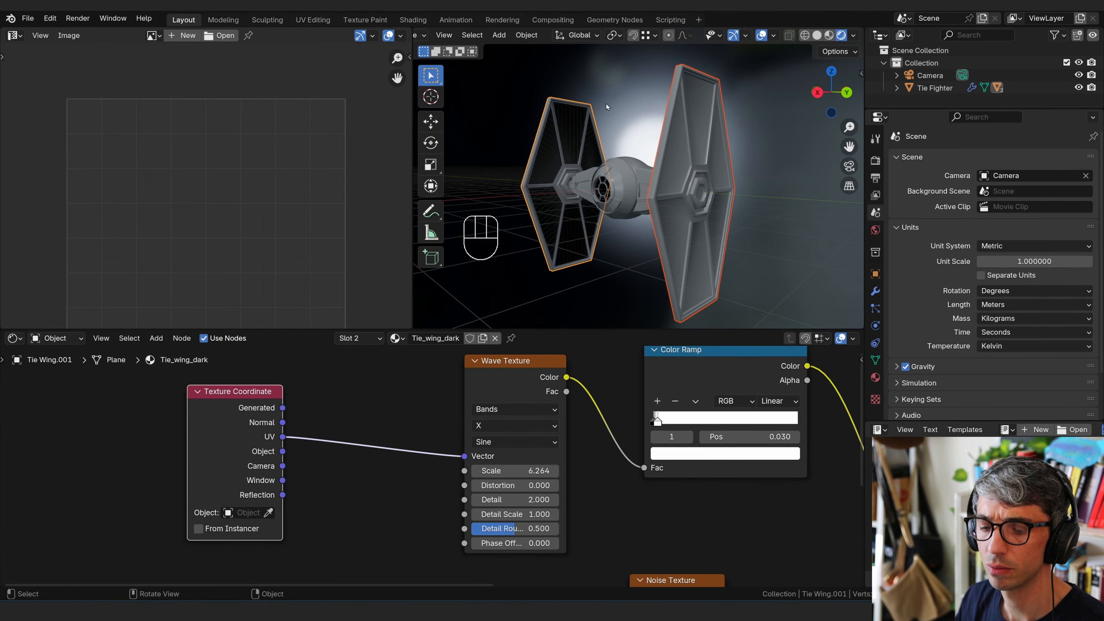
key(ctrl+l)
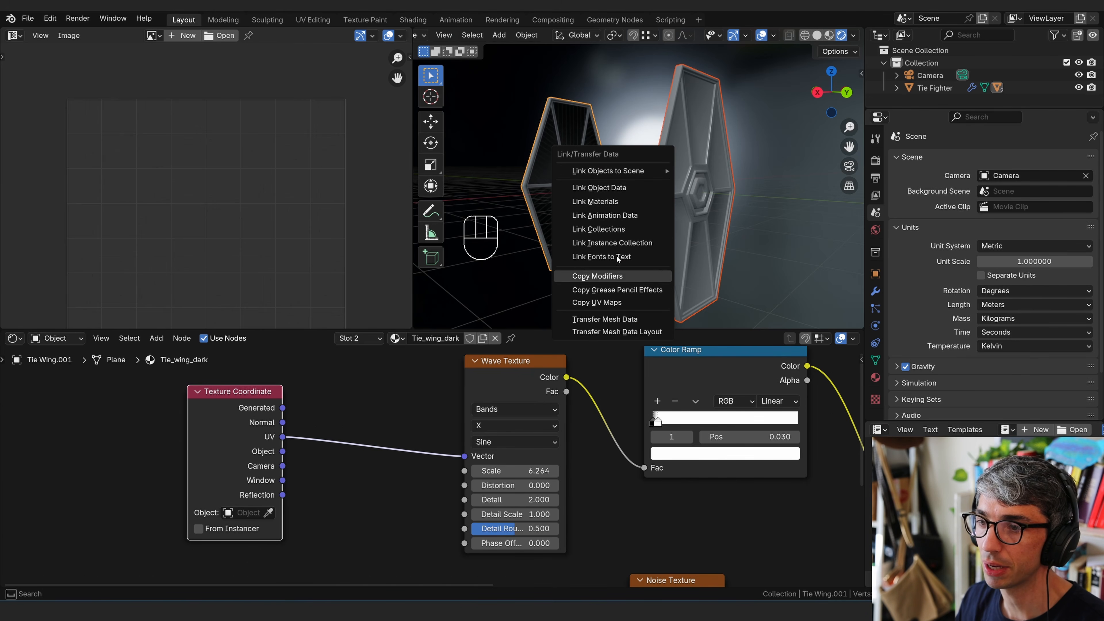
click(610, 191)
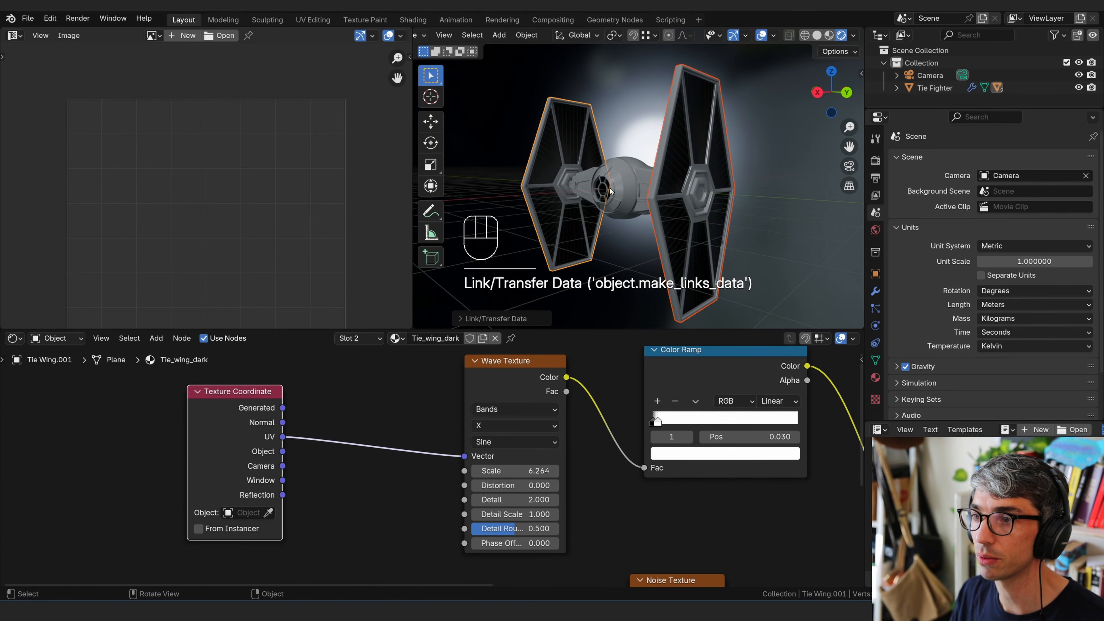
- Enter Edit Mode on one wing and try moving its lower-left panel face to check that both wings share the mesh
middle_drag(634, 242, 654, 266)
drag(654, 266, 609, 261)
click(571, 254)
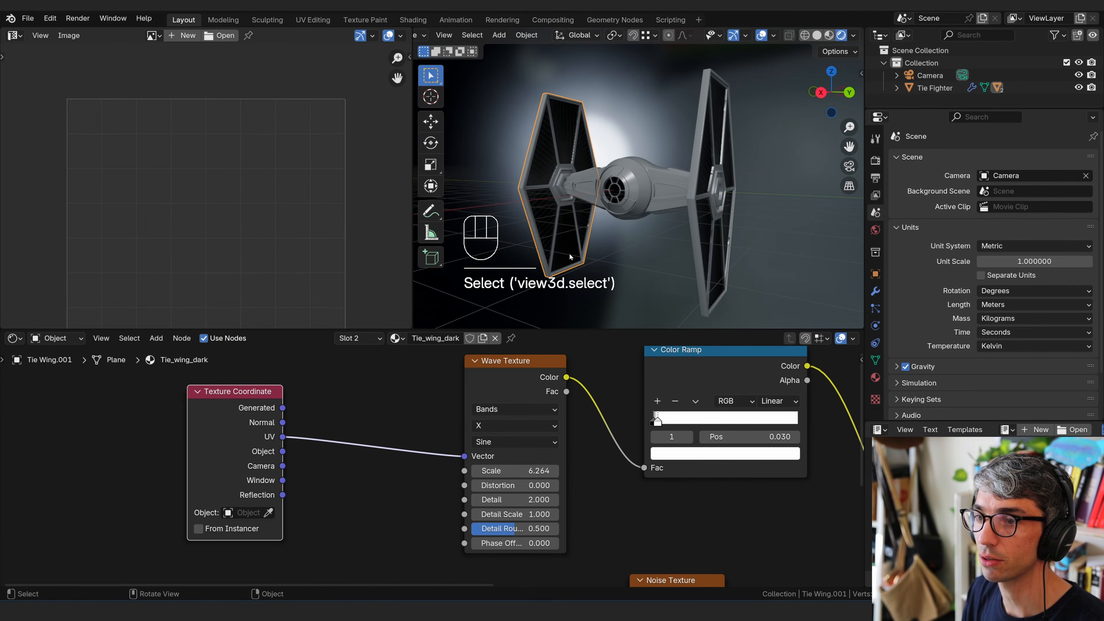
key(ctrl+Tab)
click(647, 248)
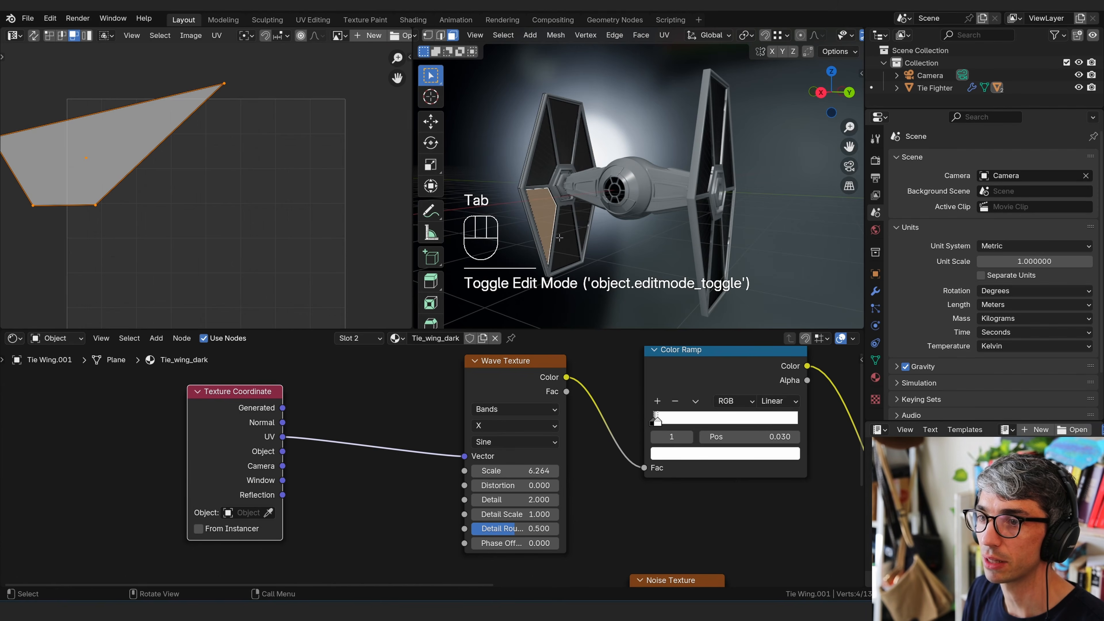
key(g)
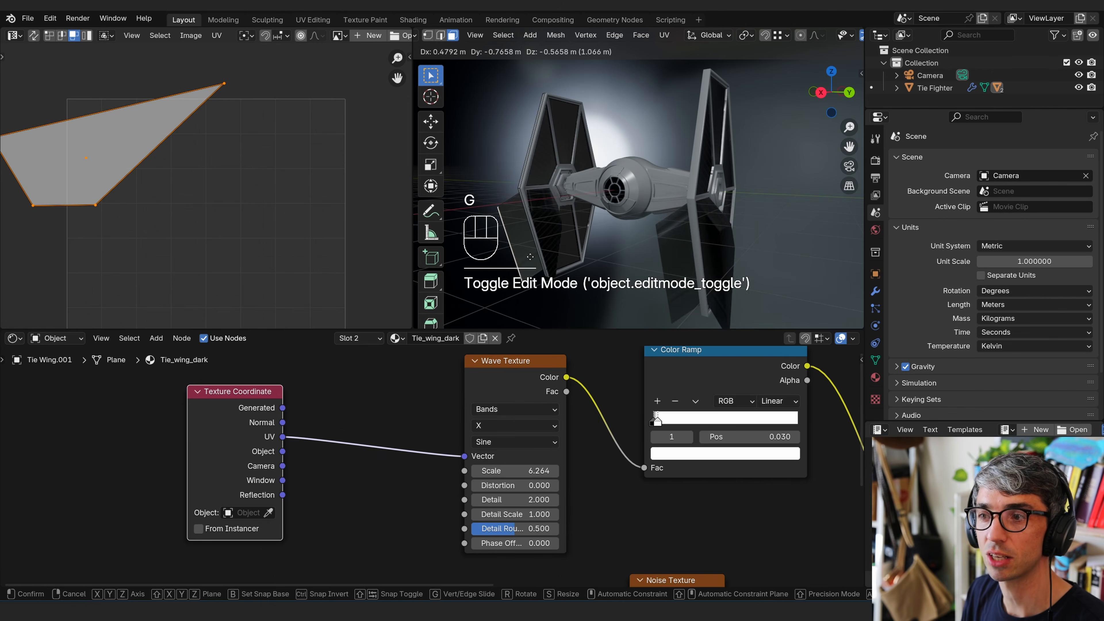
right_click(530, 257)
key(Tab)
middle_drag(604, 263, 643, 266)
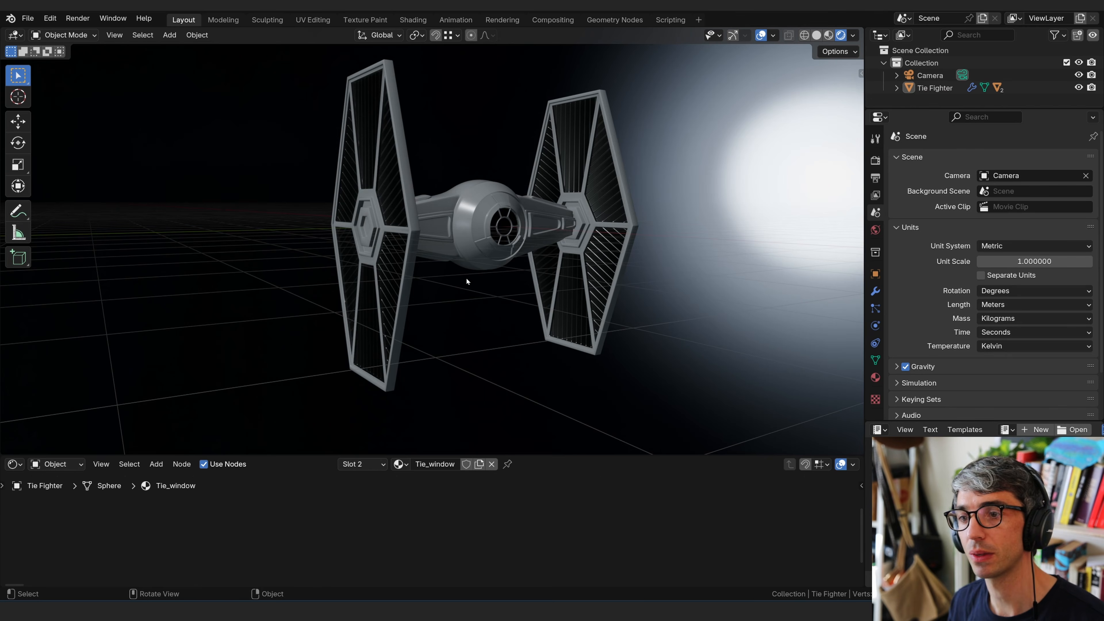
middle_drag(467, 278, 490, 283)
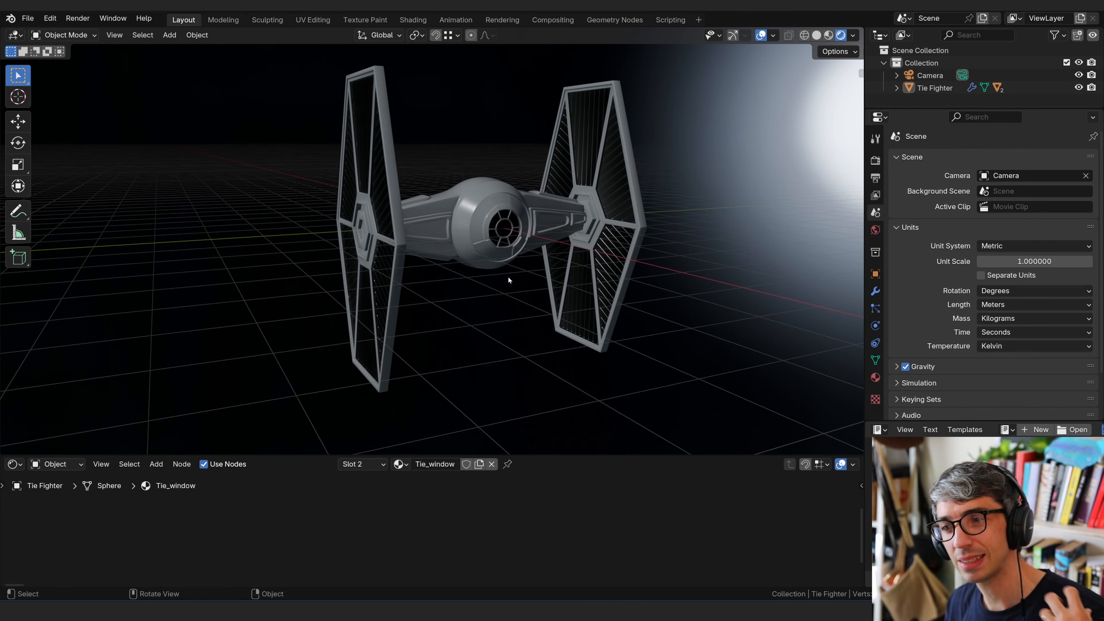
scroll(512, 264, up, 4)
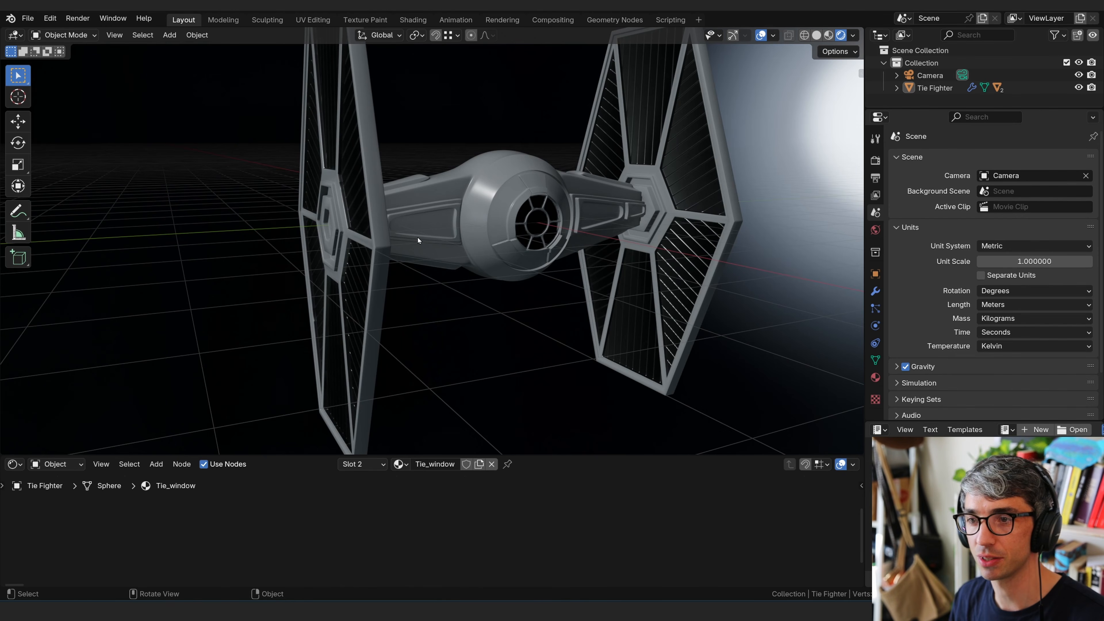
middle_drag(494, 218, 467, 224)
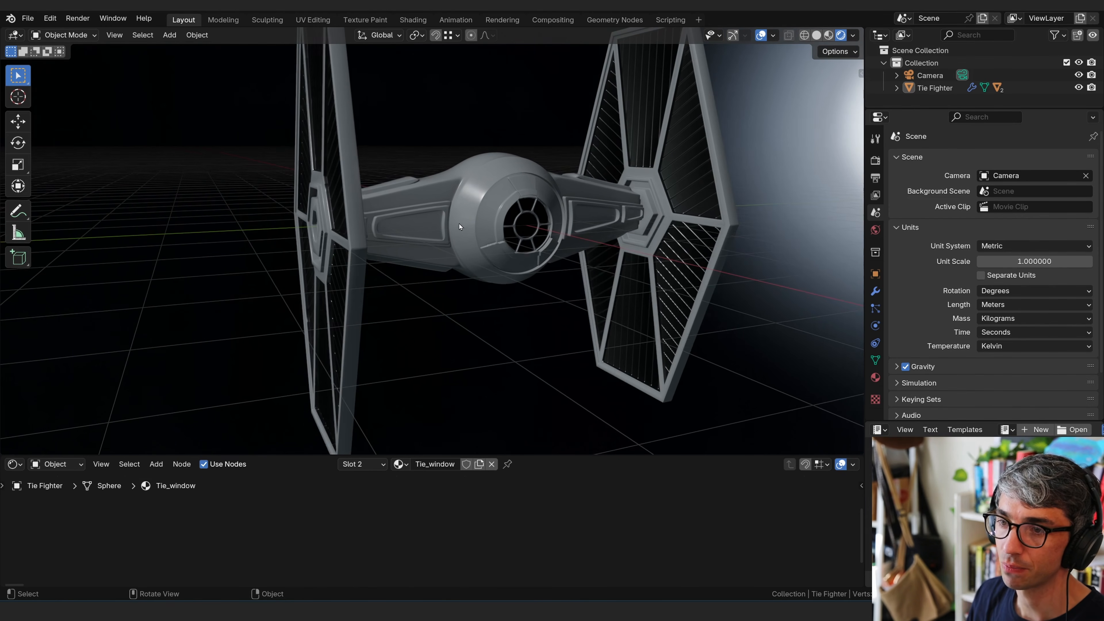
- In Edit Mode on the TIE fighter body, select the recessed front panel faces on both side arms
key(ctrl+Tab)
click(565, 210)
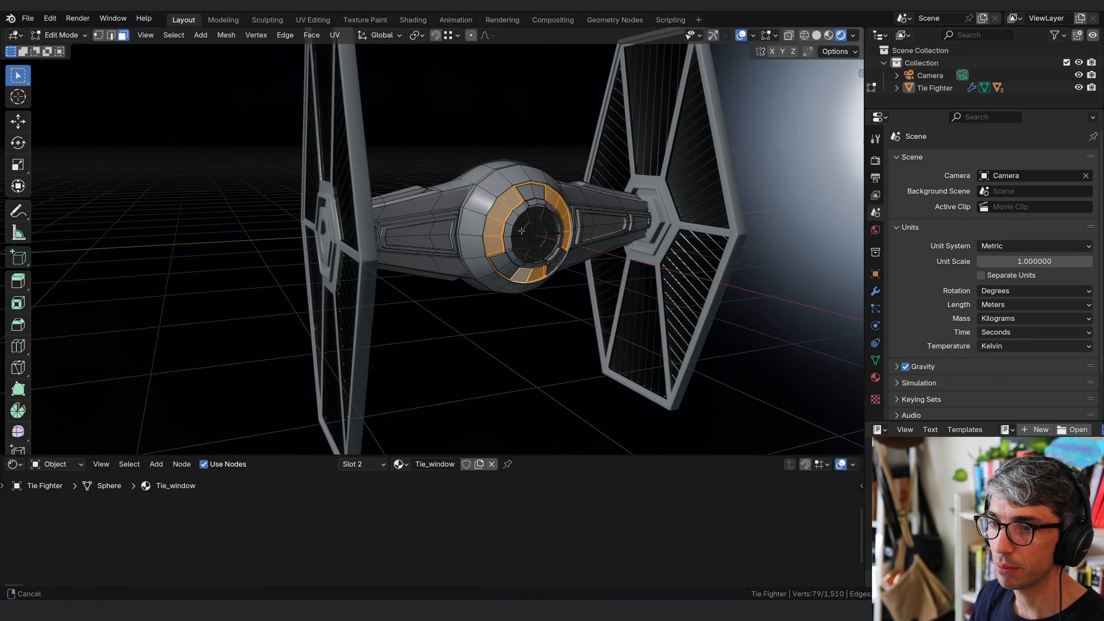
click(433, 228)
shift+click(432, 228)
shift+click(449, 228)
shift+click(448, 241)
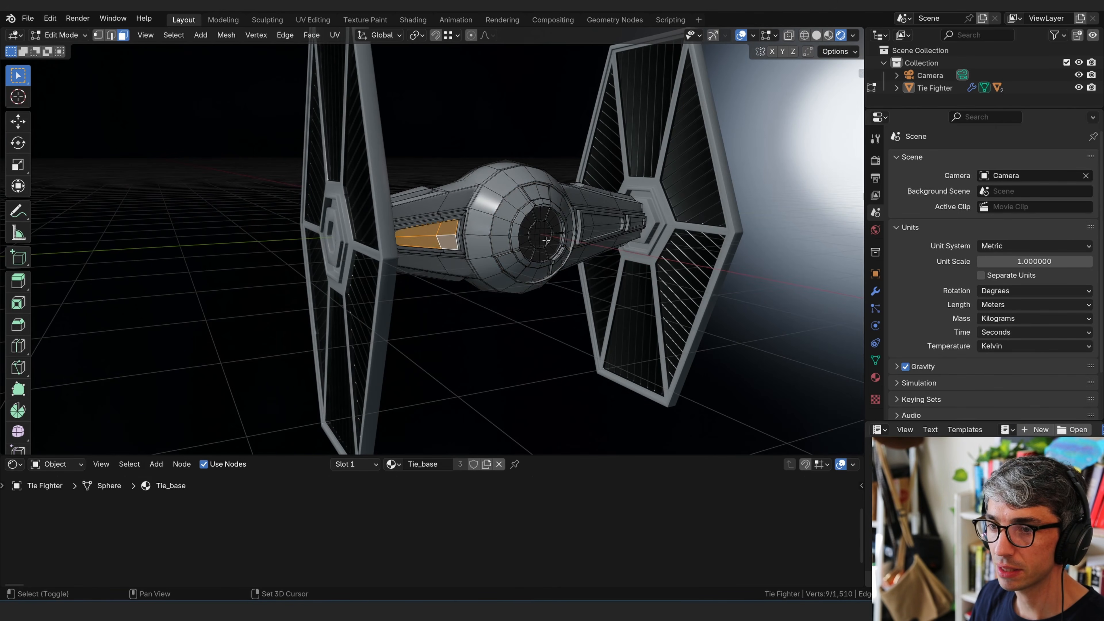
shift+click(595, 230)
shift+click(588, 231)
shift+click(588, 220)
shift+click(602, 221)
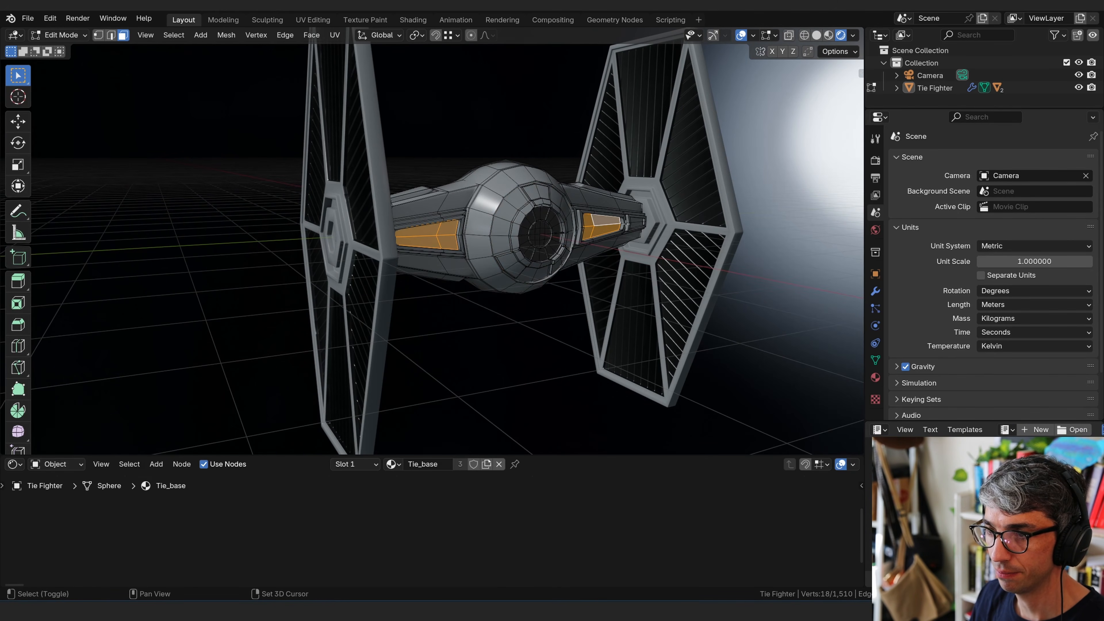
- Expand the panel face selection by one ring and show the body's material slots
mouse_move(620, 222)
middle_down()
mouse_move(605, 225)
mouse_move(611, 216)
middle_up()
key(ctrl+KP_Add)
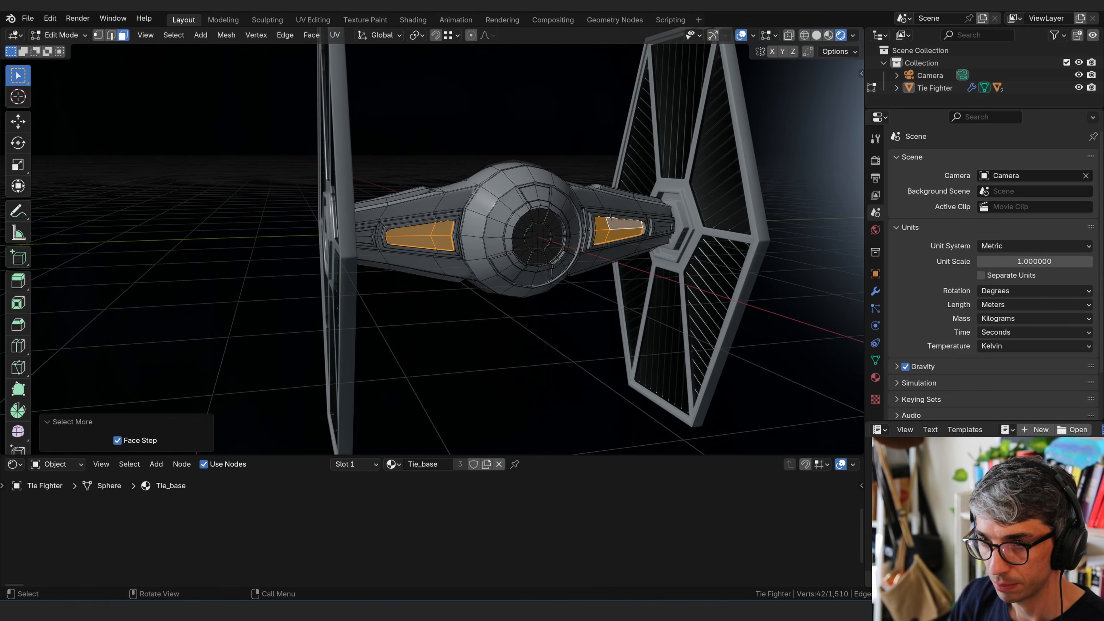
middle_drag(425, 217, 658, 256)
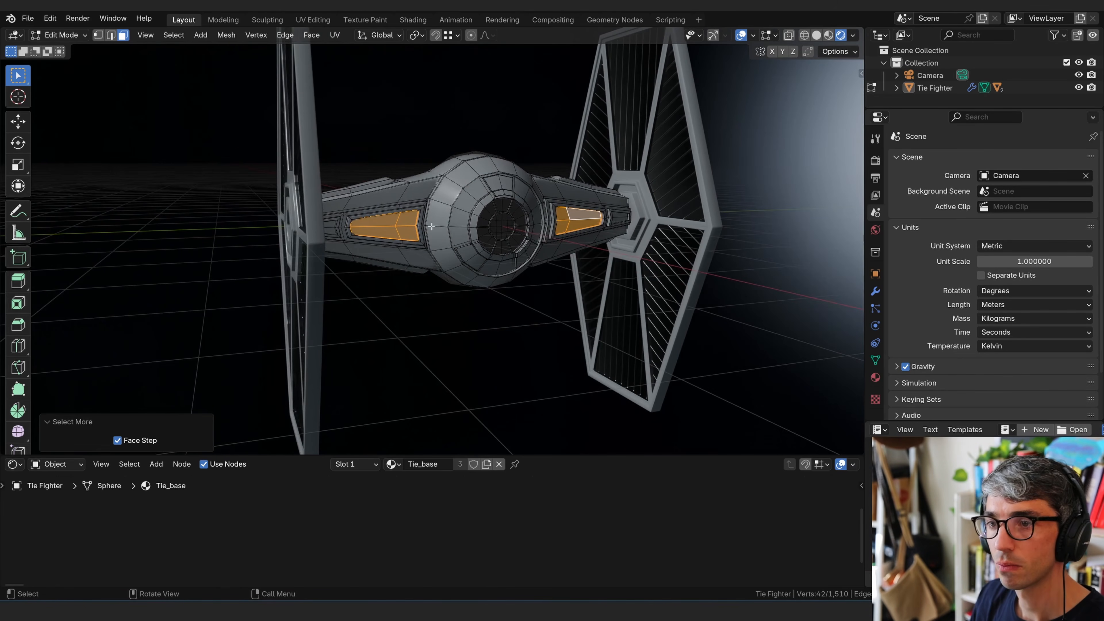
click(876, 377)
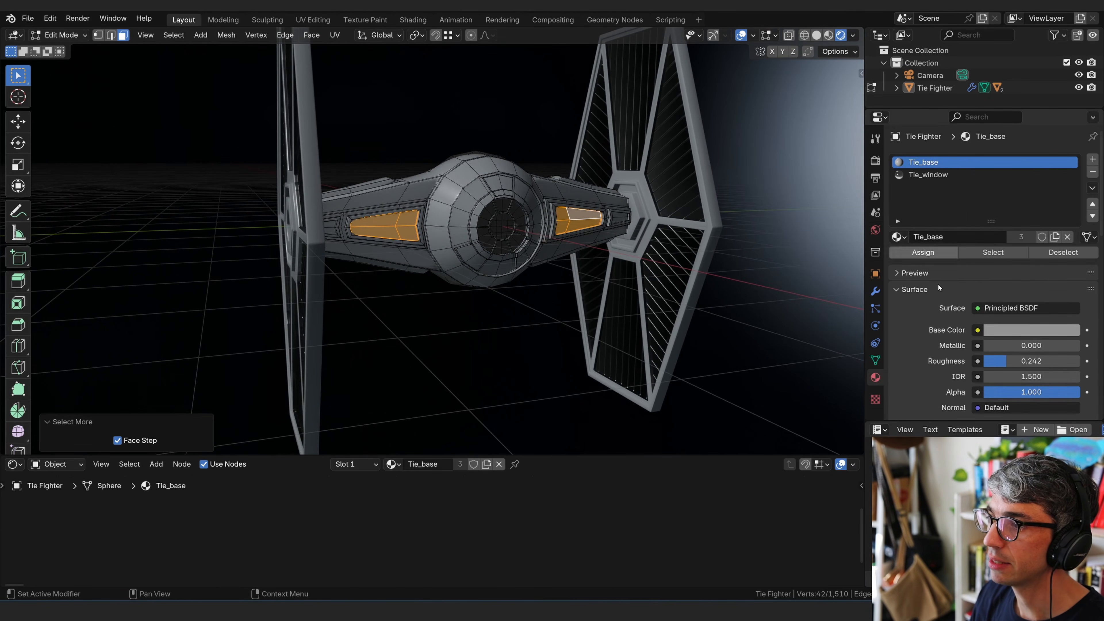
click(1093, 161)
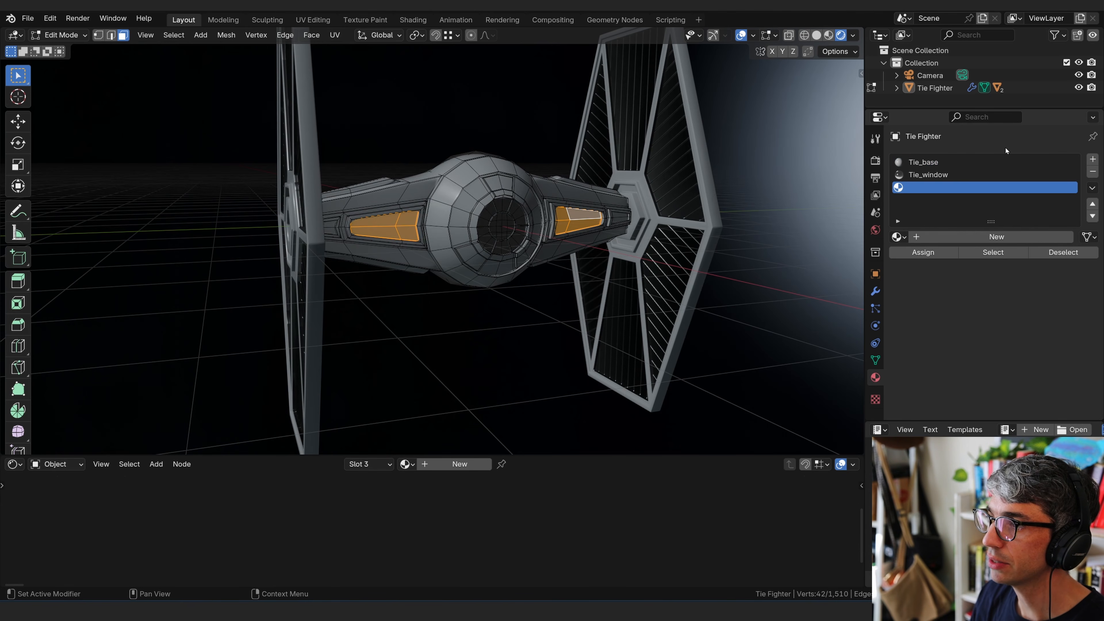
click(898, 236)
click(914, 256)
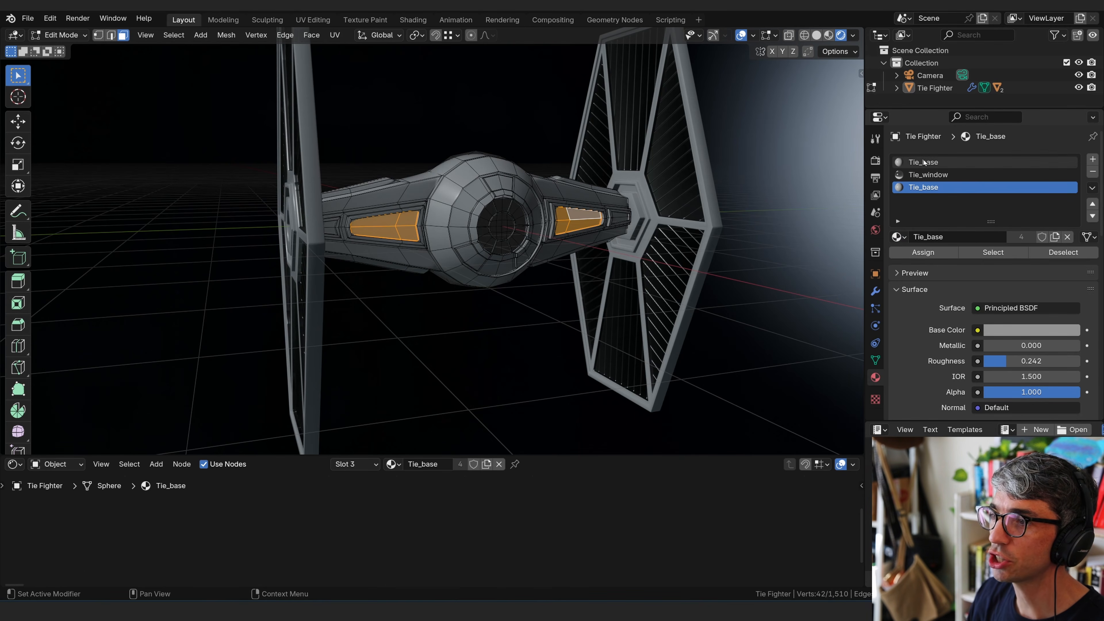
click(1056, 237)
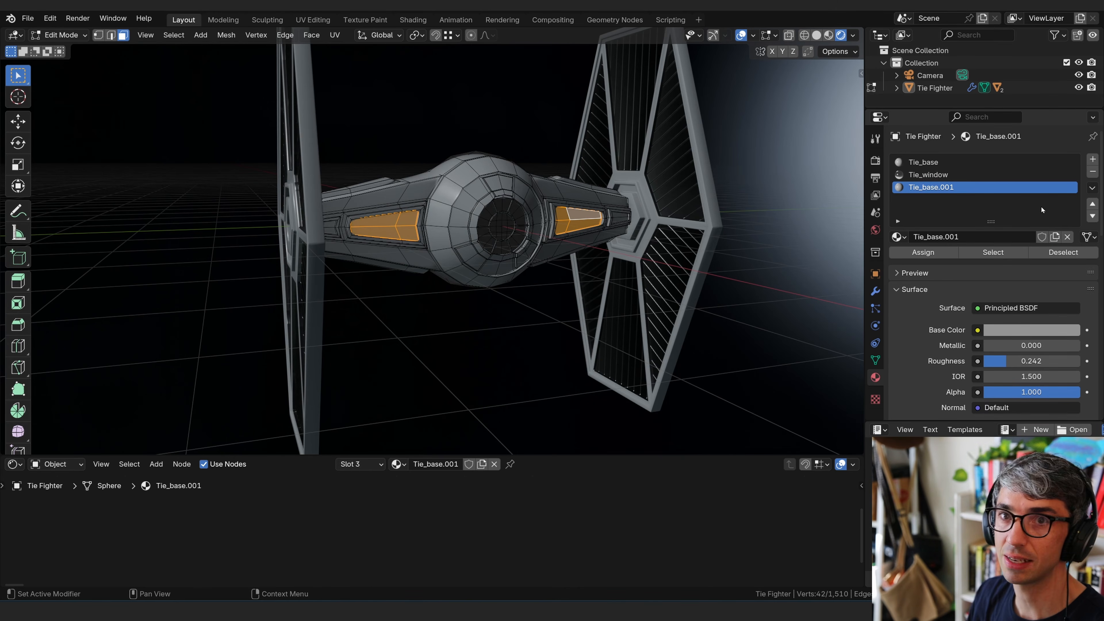
key(ctrl+z)
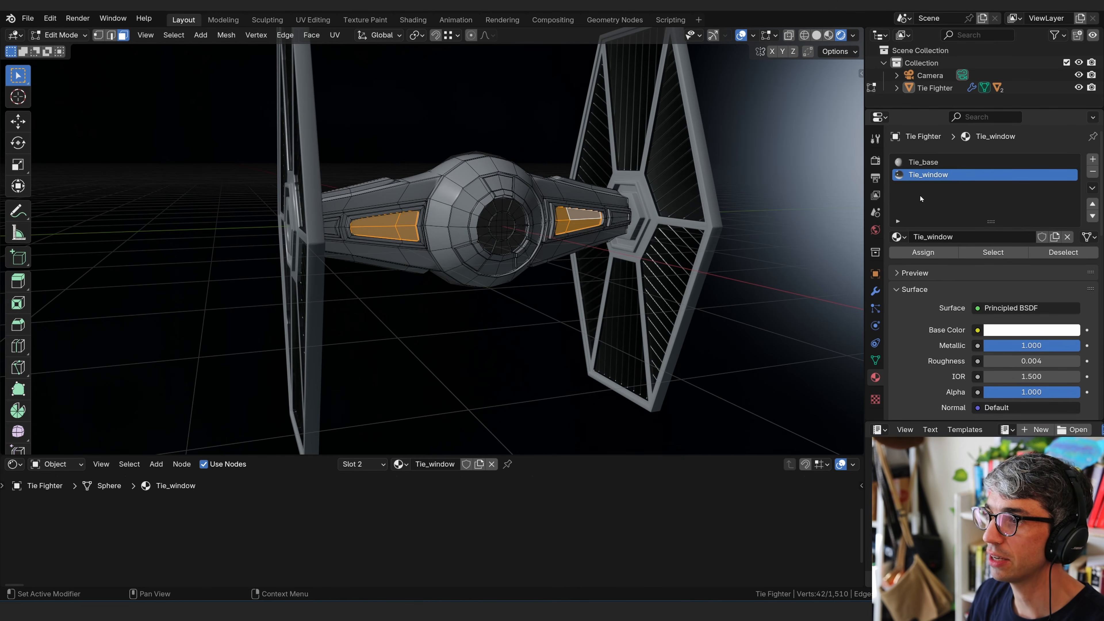
- Add a third material slot to the body, load Tie_base into it and make it an independent copy
click(1093, 160)
click(898, 237)
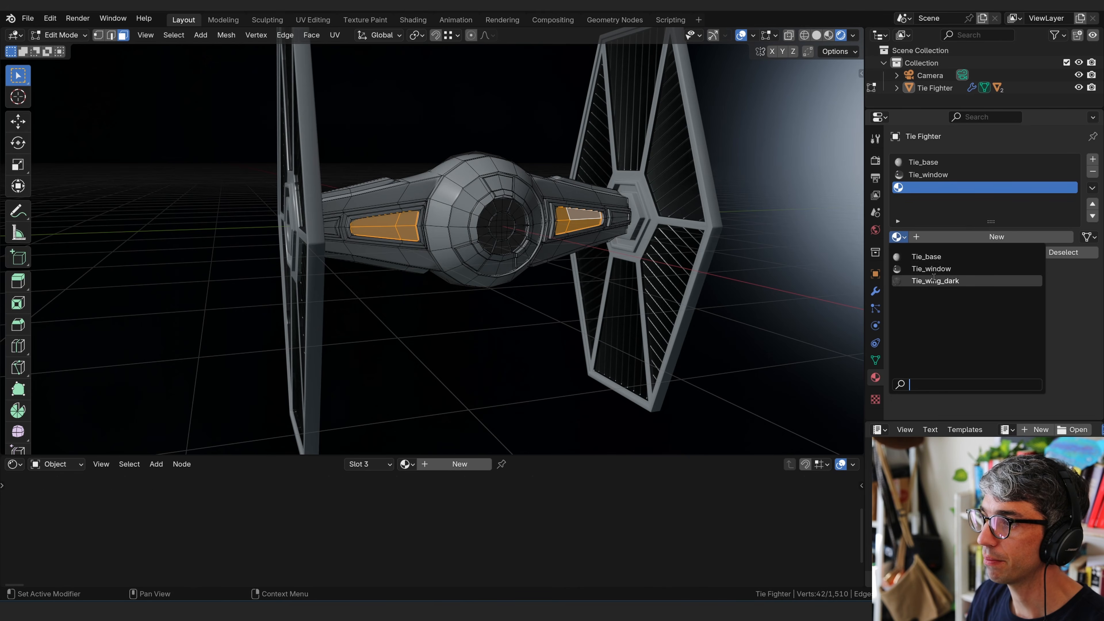
click(938, 256)
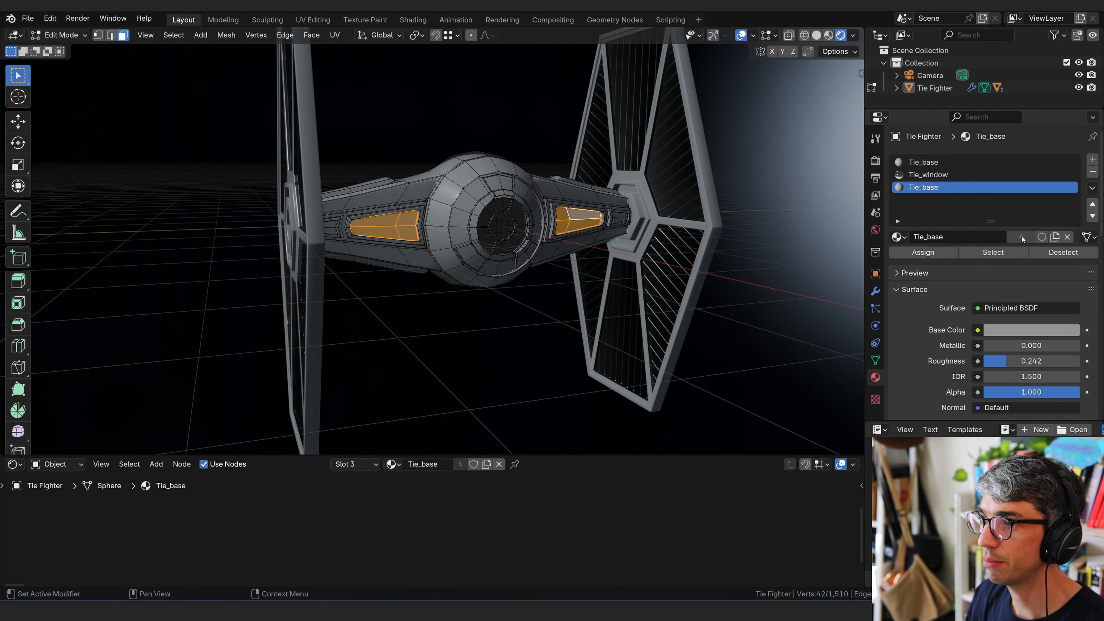
click(1055, 237)
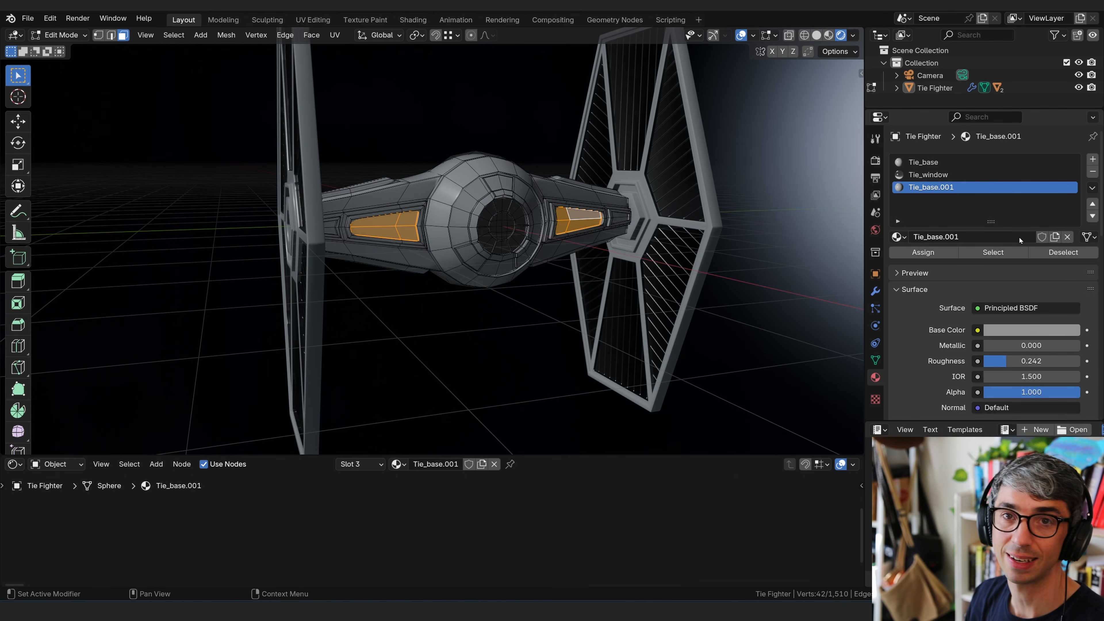
- Rename the copied material Tie_dark and assign it to the selected arm panel faces
click(972, 237)
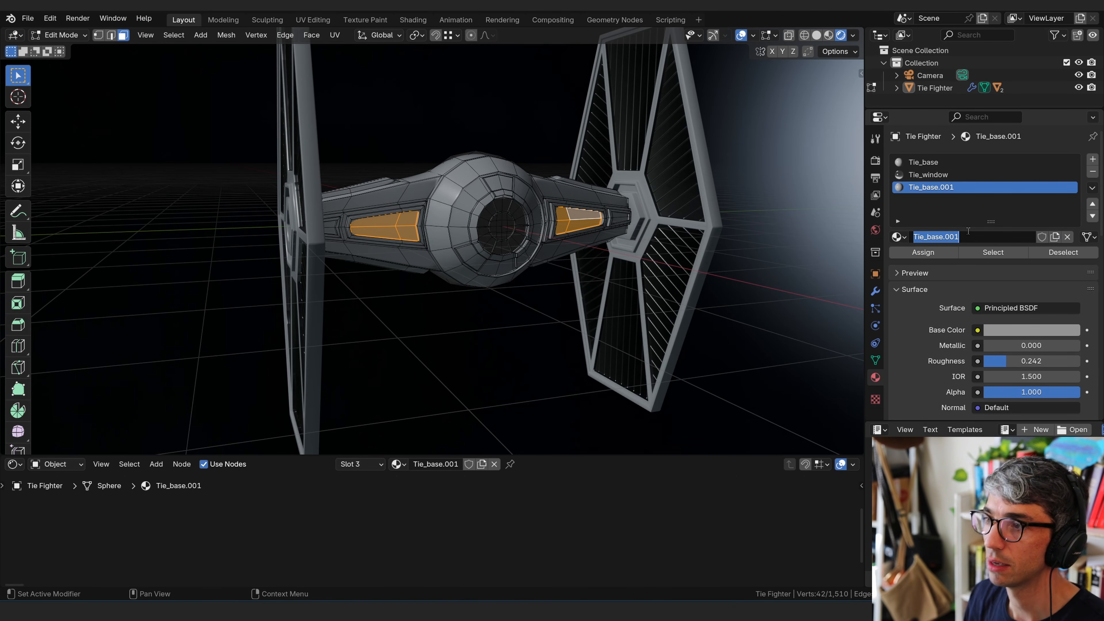
text(Tie_)
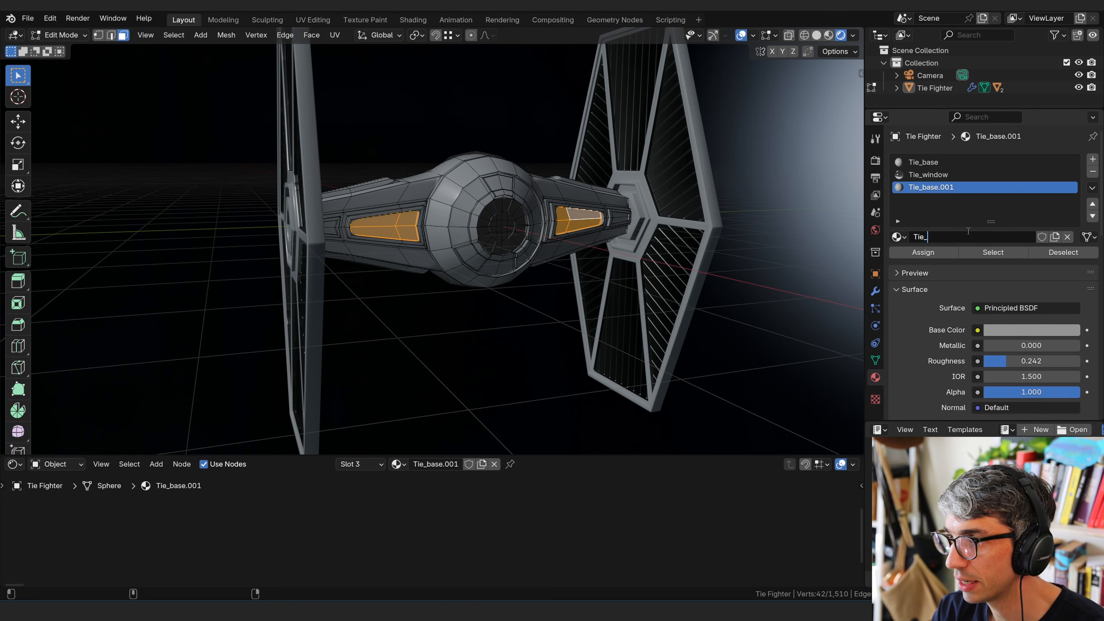
text(dark)
key(Return)
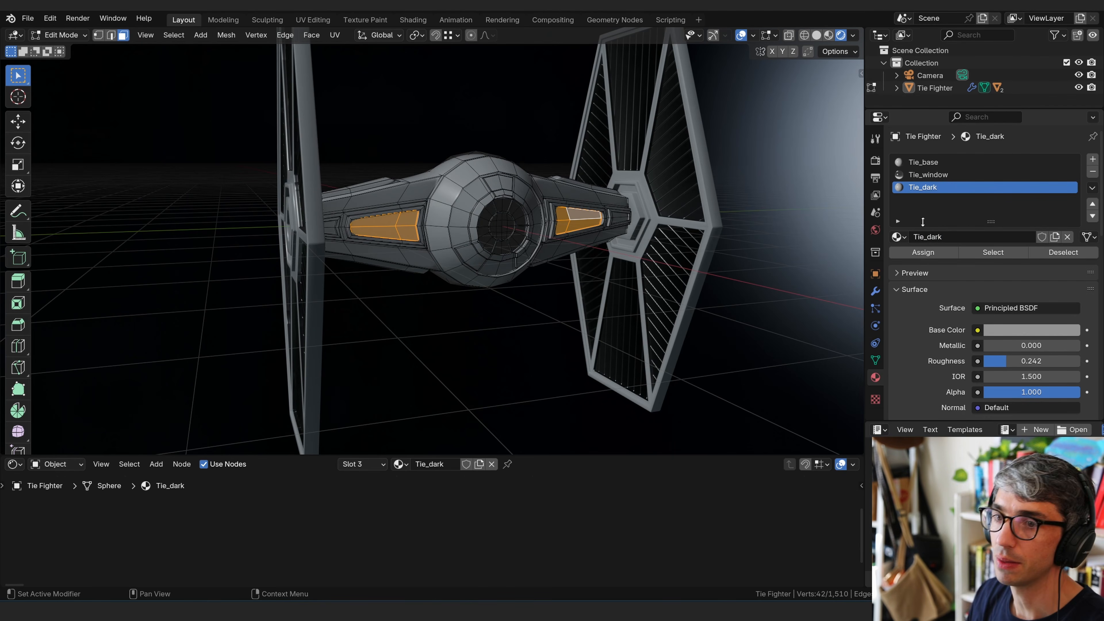
click(913, 253)
- Darken Tie_dark's base color to a deeper grey and return to Object Mode
click(1032, 330)
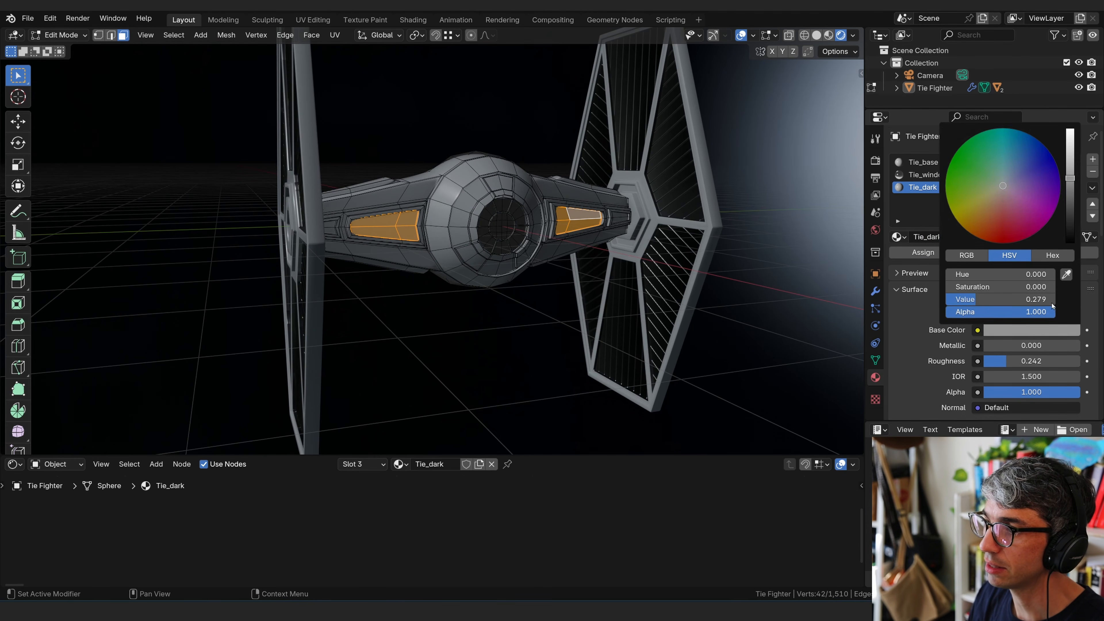
drag(1070, 232, 1072, 194)
key(ctrl+Tab)
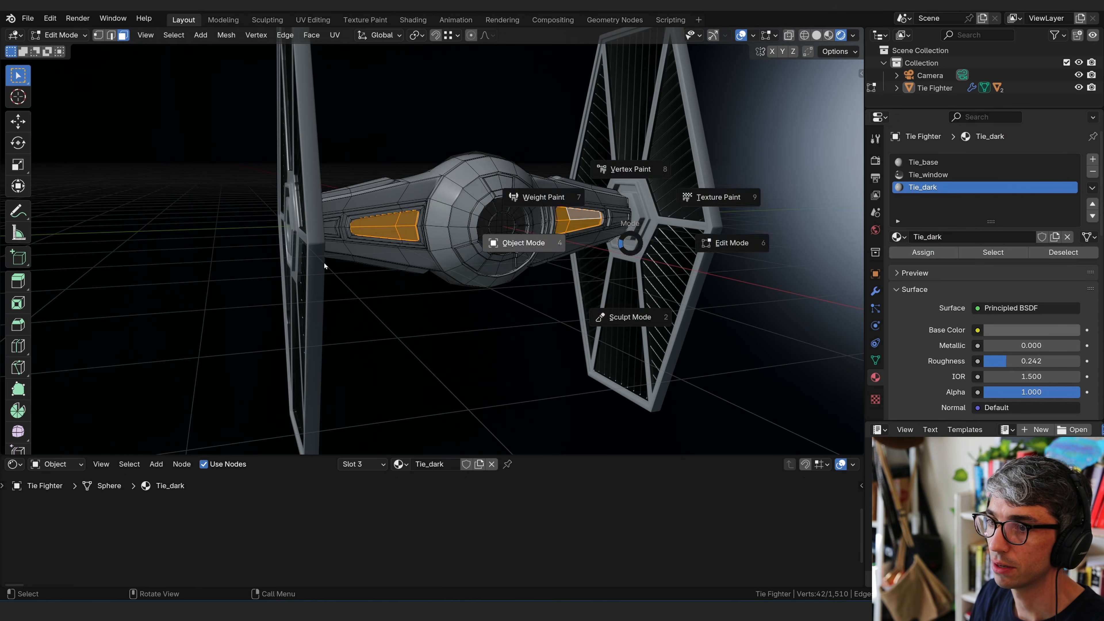
click(523, 242)
middle_drag(523, 242, 528, 289)
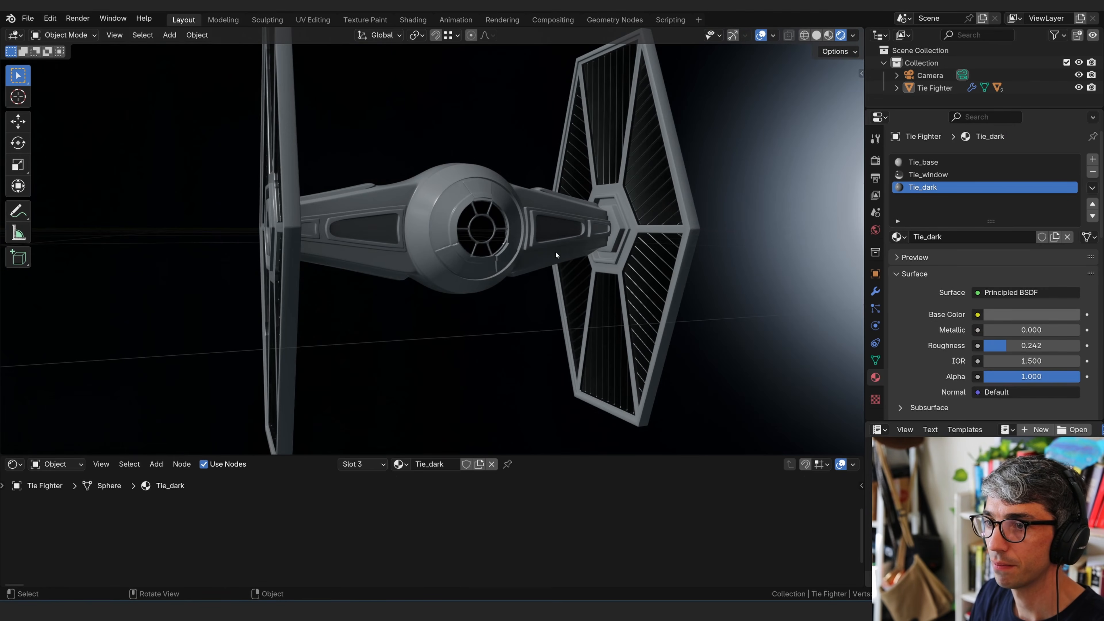
- Lighten Tie_dark's base color slightly, judging it against the rest of the hull
click(1031, 314)
drag(1069, 216, 1070, 192)
middle_drag(437, 392, 431, 271)
key(ctrl+Tab)
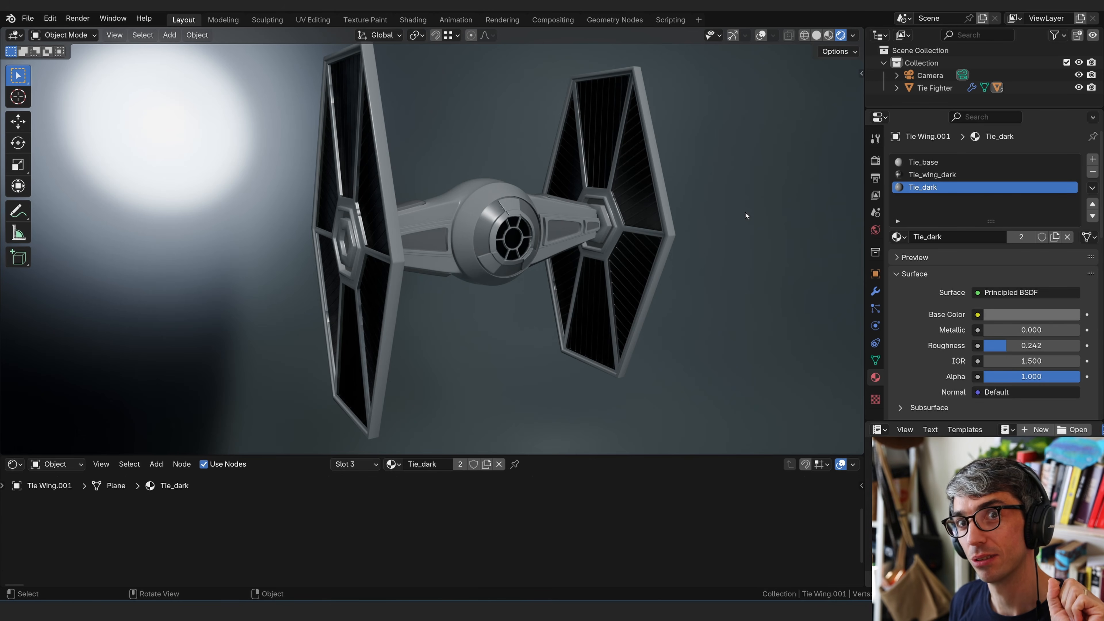
- Select the Tie Fighter body, show the nodes of its Tie_base material and enlarge the shader editor
drag(643, 456, 641, 388)
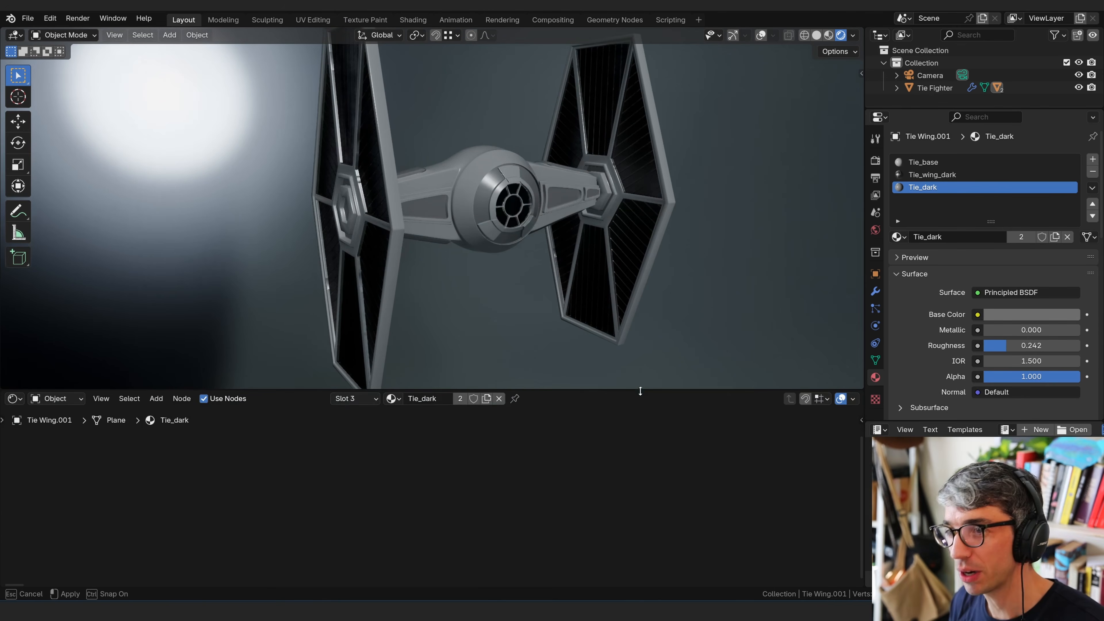
click(934, 88)
click(935, 162)
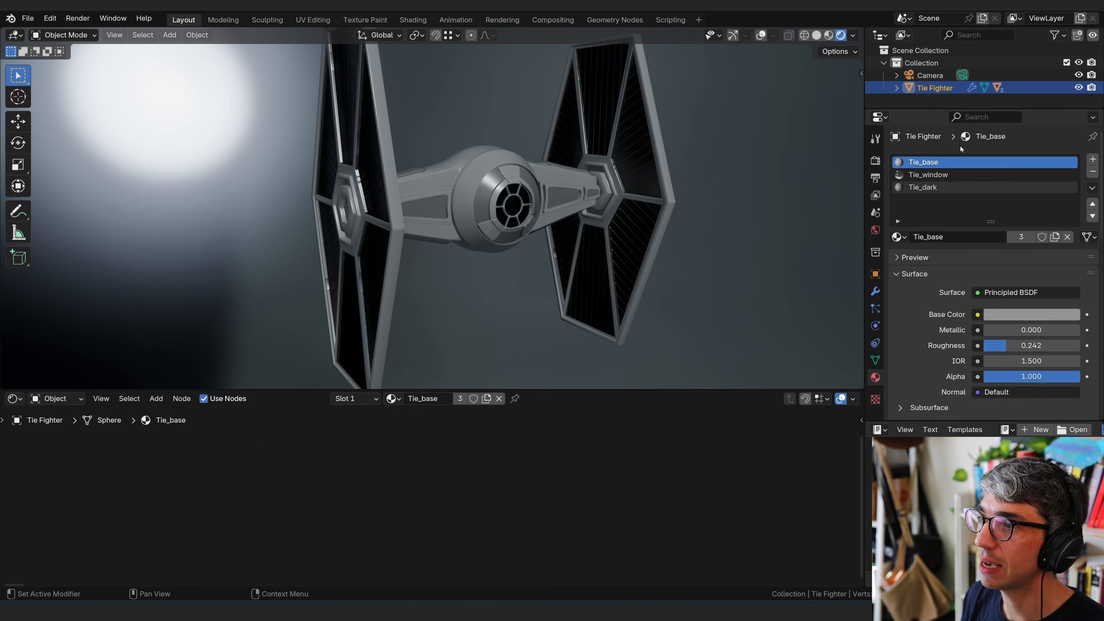
key(Home)
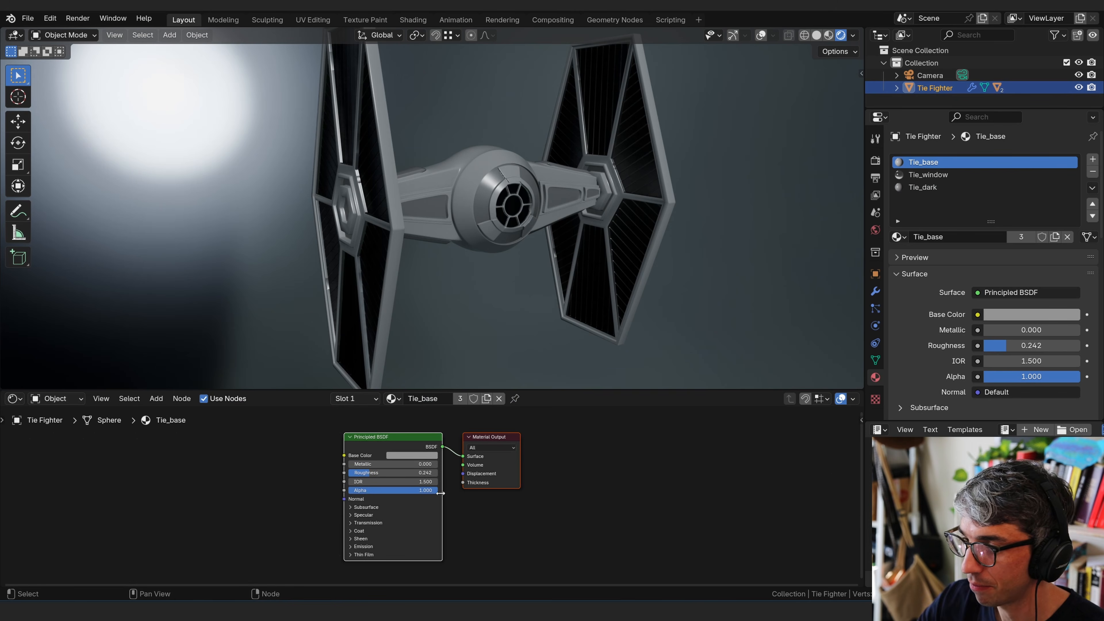
click(545, 506)
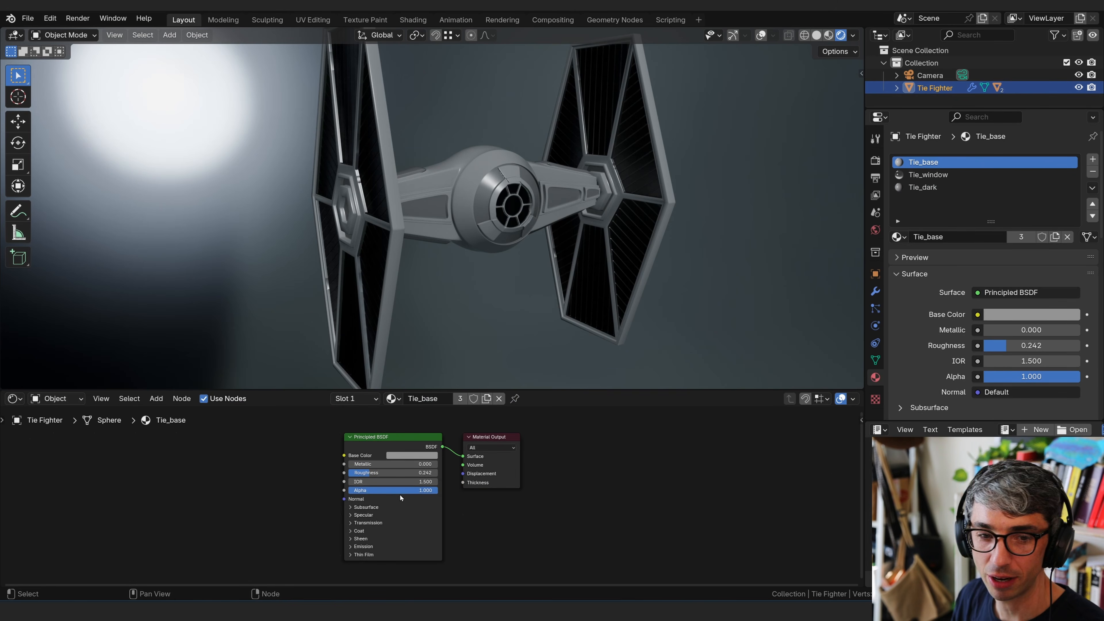
key(a)
click(548, 521)
key(a)
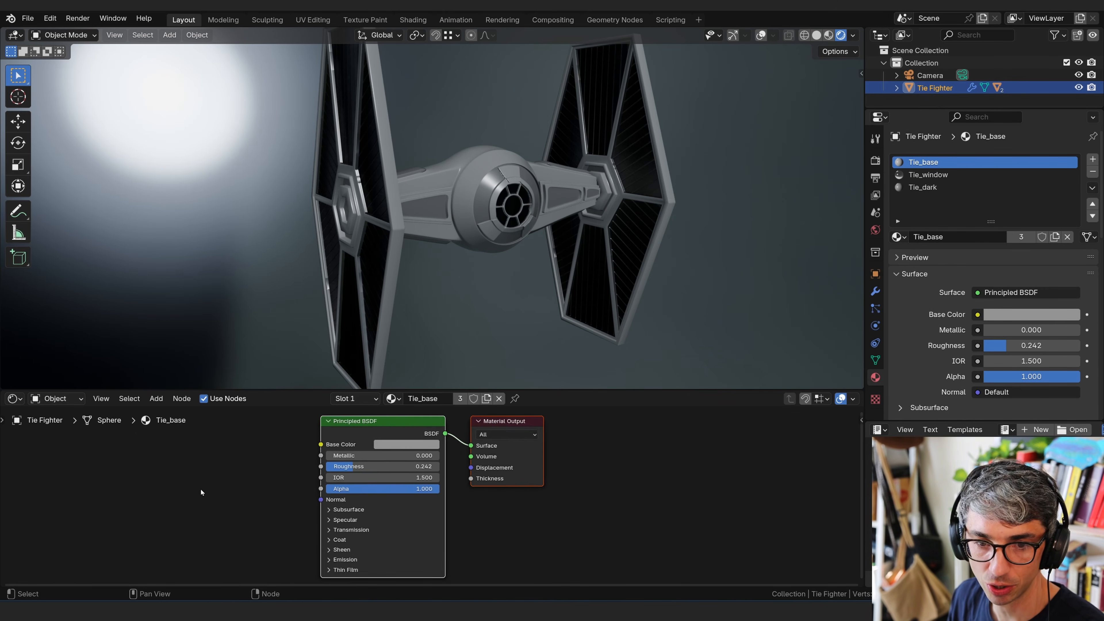
key(Home)
drag(635, 389, 634, 326)
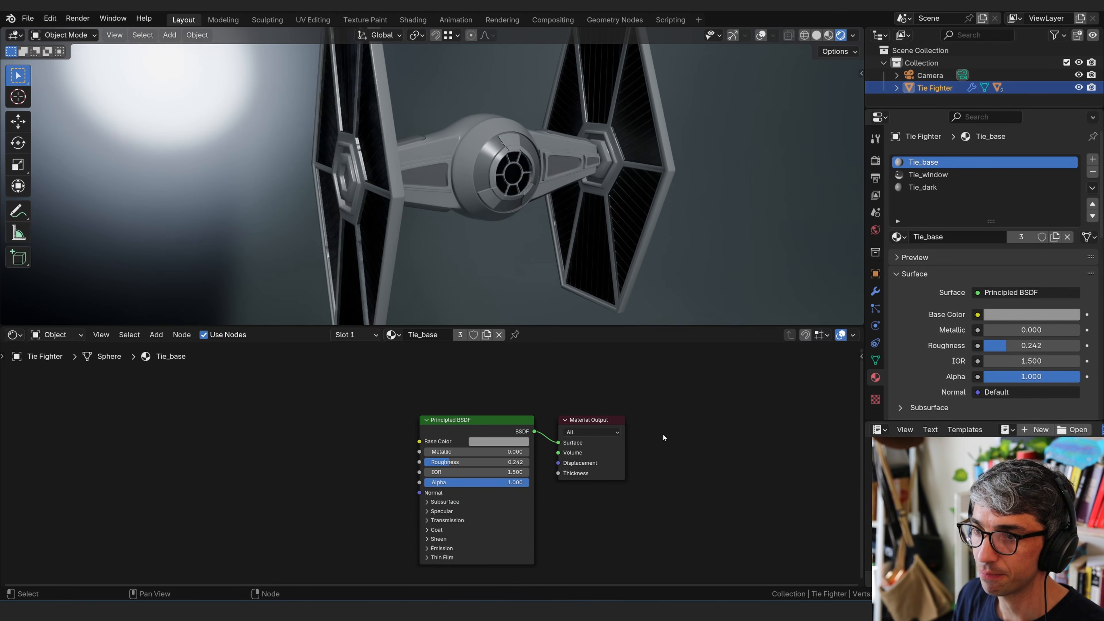
- Add a Voronoi Texture node in front of the Principled BSDF in the Tie_base material
scroll(326, 478, up, 4)
scroll(361, 483, left, 5)
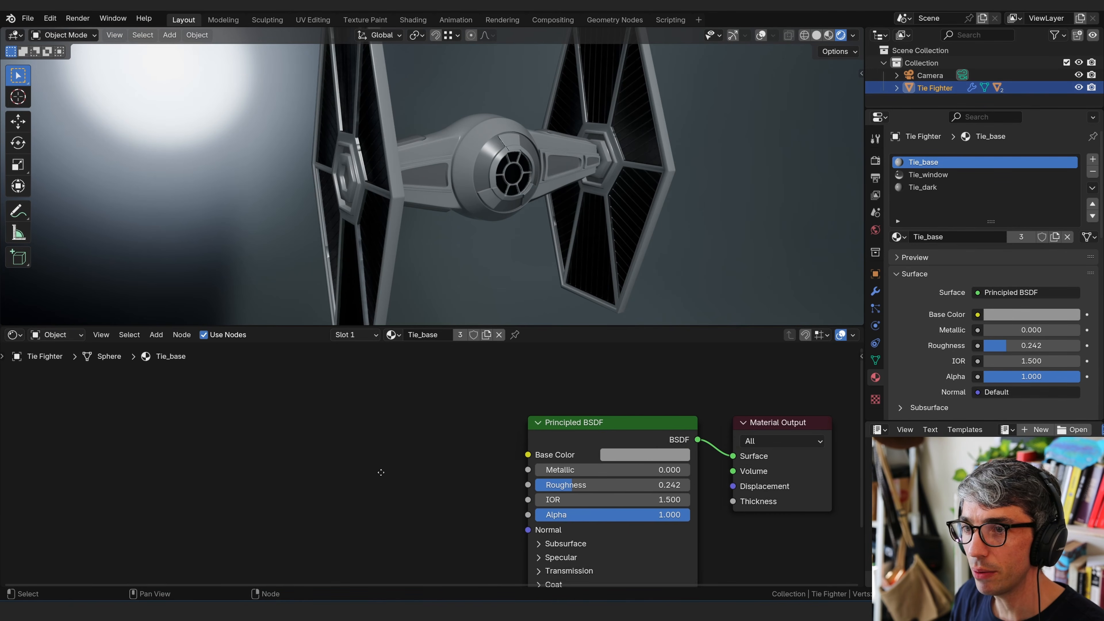
scroll(383, 485, right, 2)
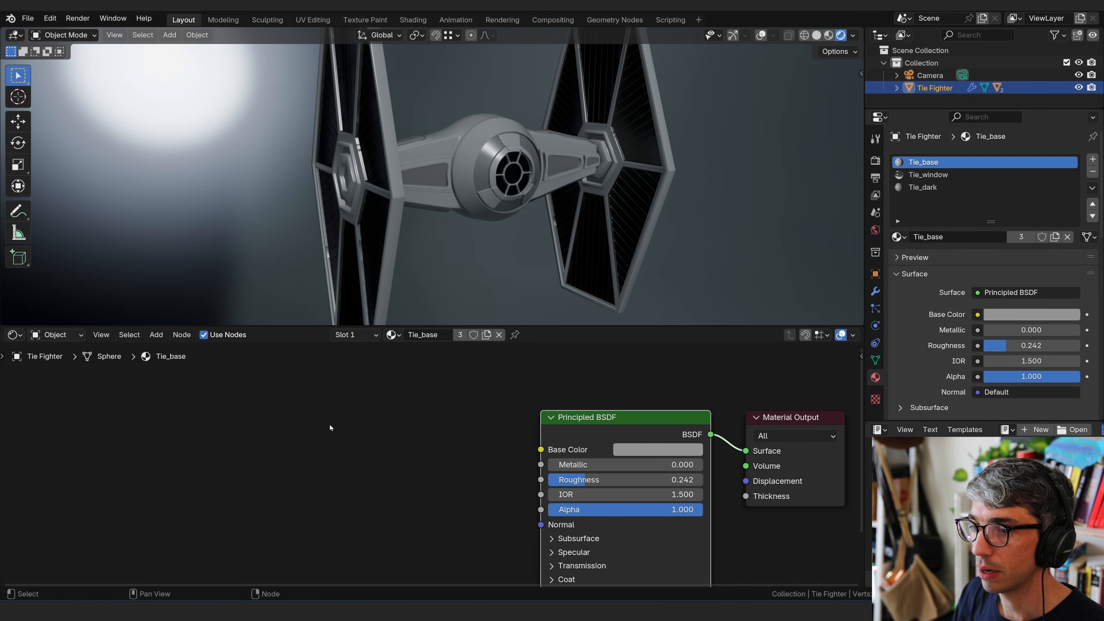
key(shift+a)
click(316, 422)
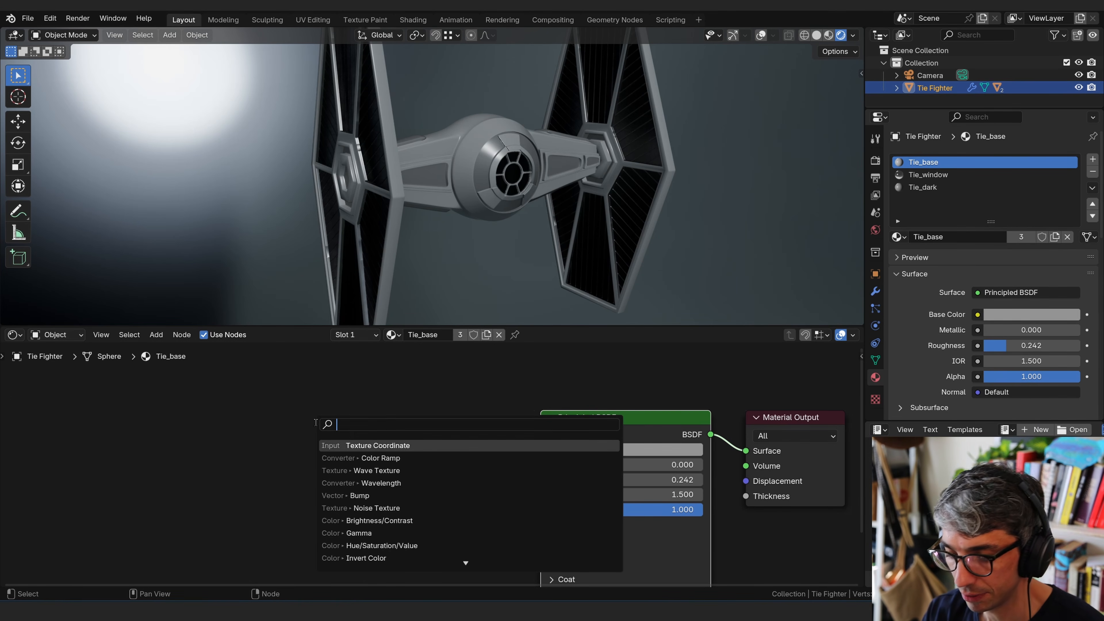
text(vor)
key(Return)
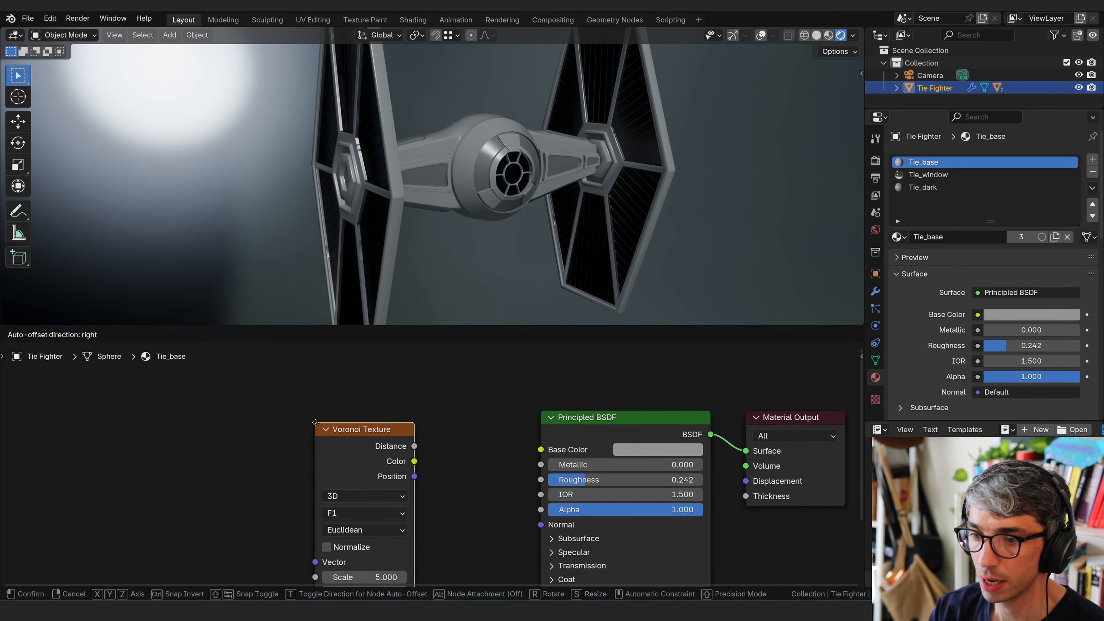
click(299, 388)
- Spread out the Voronoi Texture and Principled BSDF nodes, and connect the Voronoi Distance output directly to the Material Output's Surface
key(shift+a)
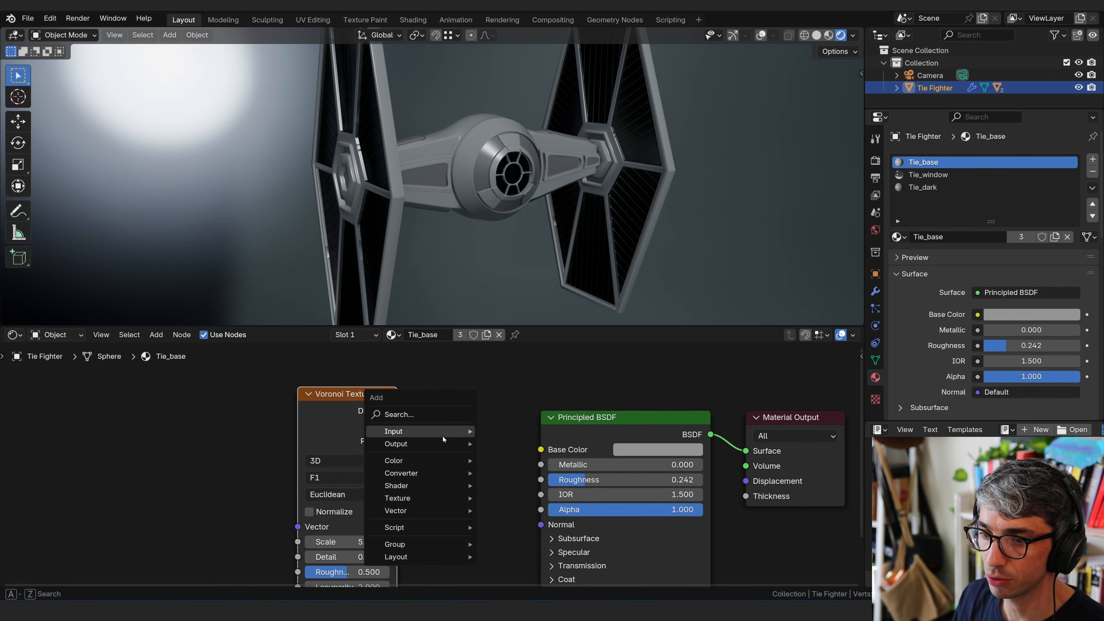
mouse_move(428, 504)
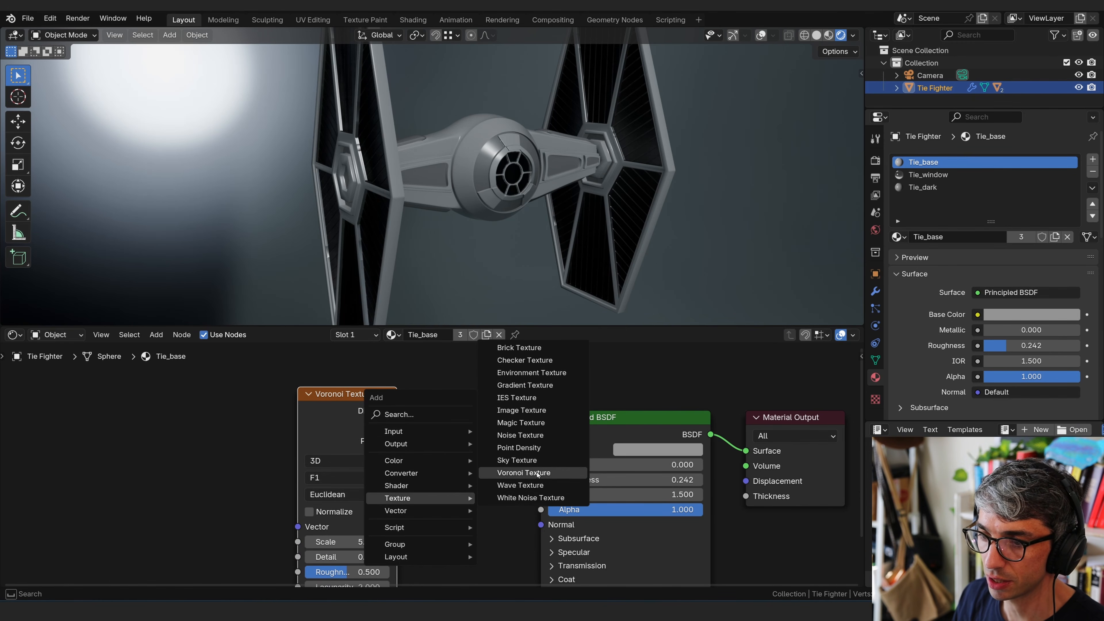
drag(339, 394, 302, 382)
drag(594, 425, 522, 537)
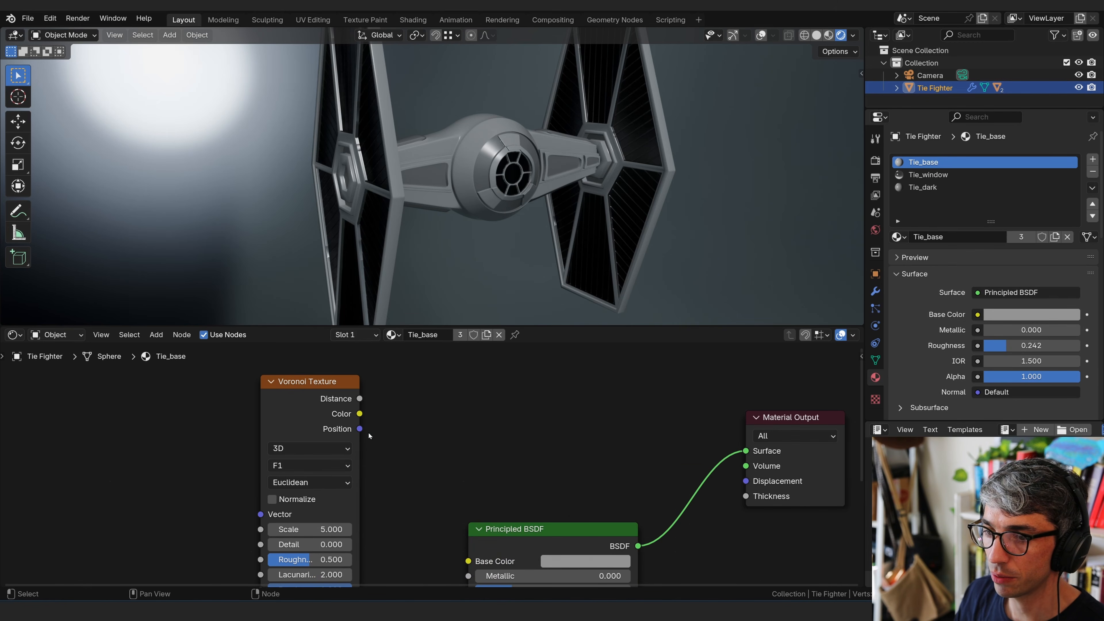
drag(360, 398, 746, 451)
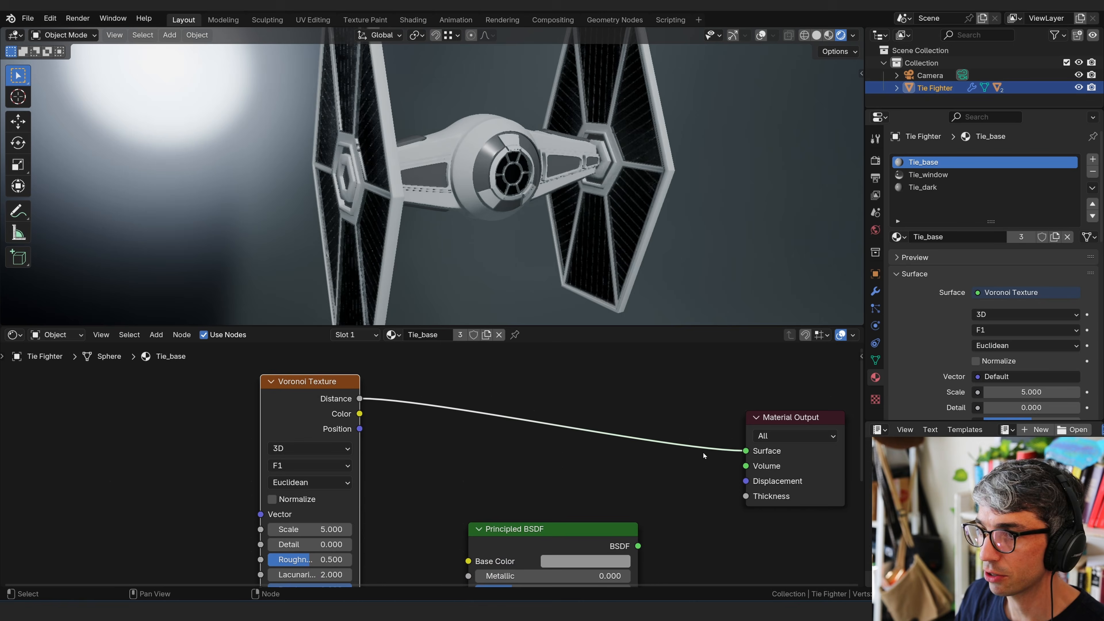
middle_drag(432, 464, 509, 467)
drag(374, 399, 309, 382)
middle_drag(440, 473, 320, 467)
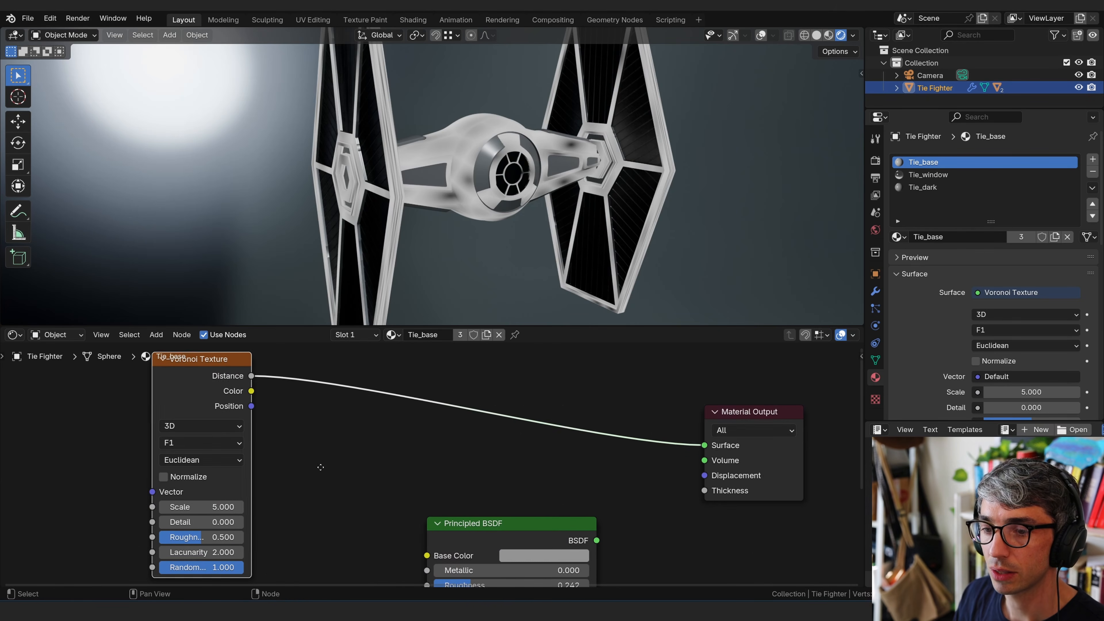
- Insert a Color Ramp between the Voronoi Distance output and Material Output, setting the black stop to 0.381 and pulling the white stop inward
key(shift+a)
text(colo)
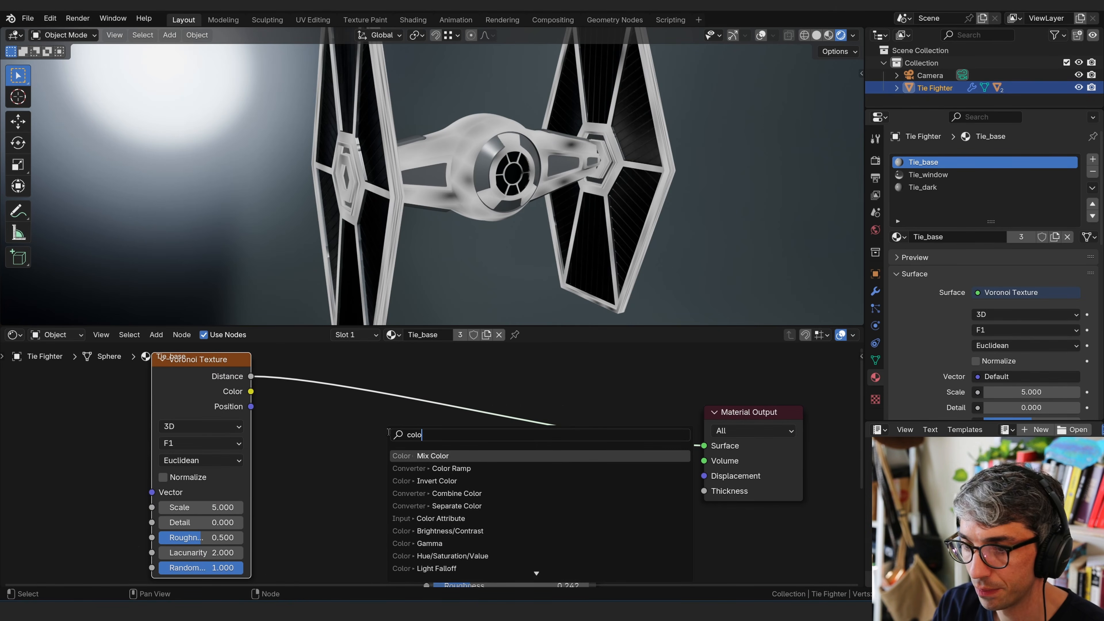
key(Down)
key(Return)
click(353, 374)
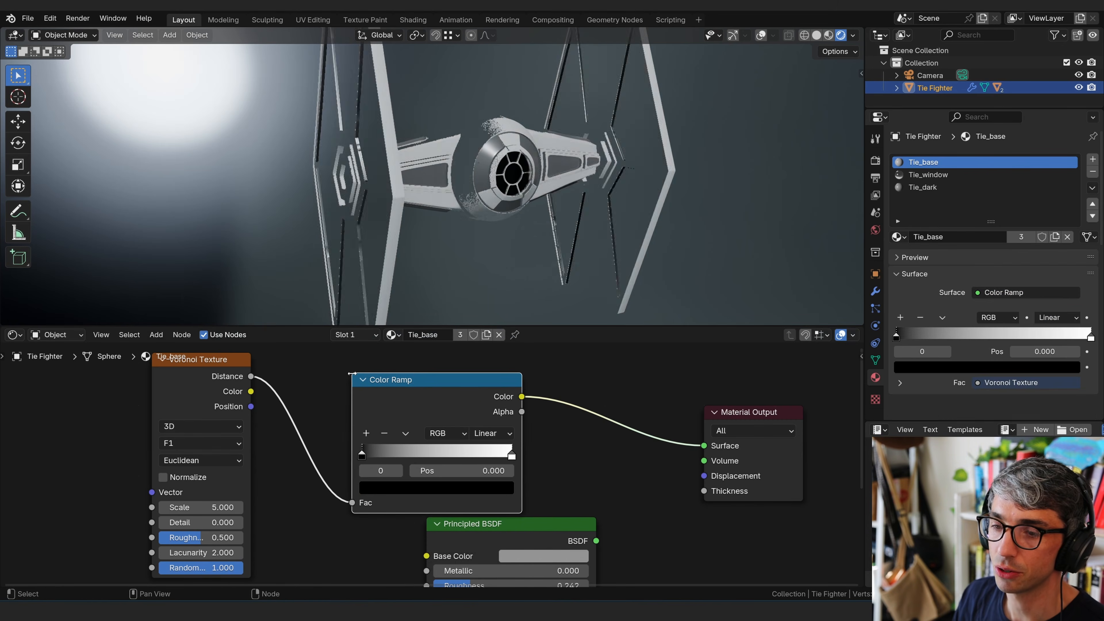
drag(361, 454, 403, 454)
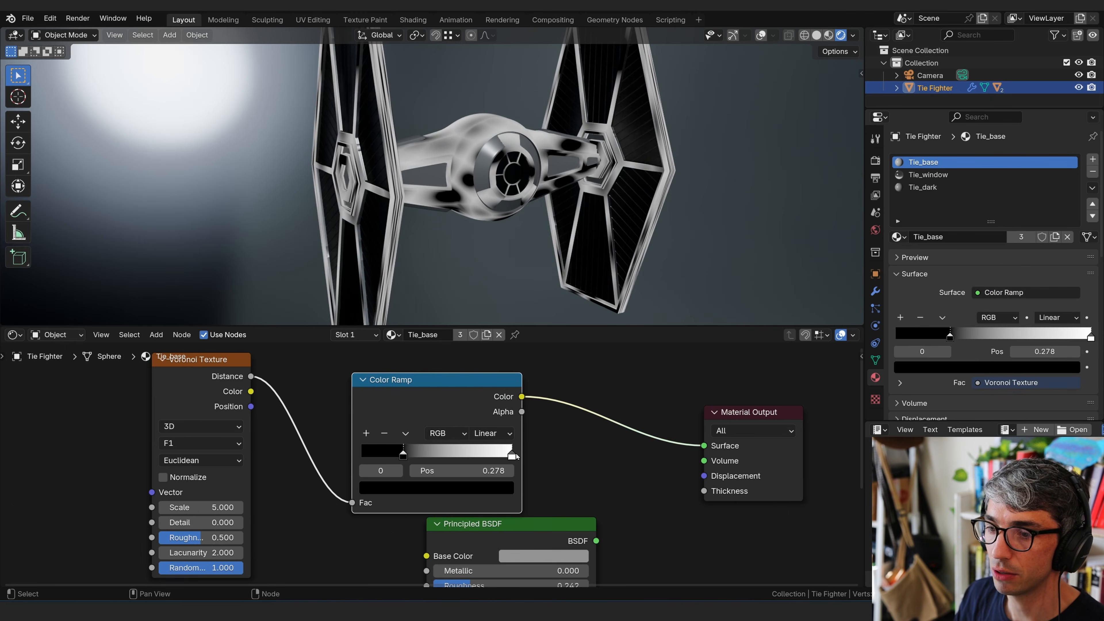
drag(512, 454, 419, 454)
- Set the Voronoi Texture's distance metric to Chebychev and sharpen the pattern by moving the Color Ramp's black stop to 0.486
middle_drag(240, 490, 313, 440)
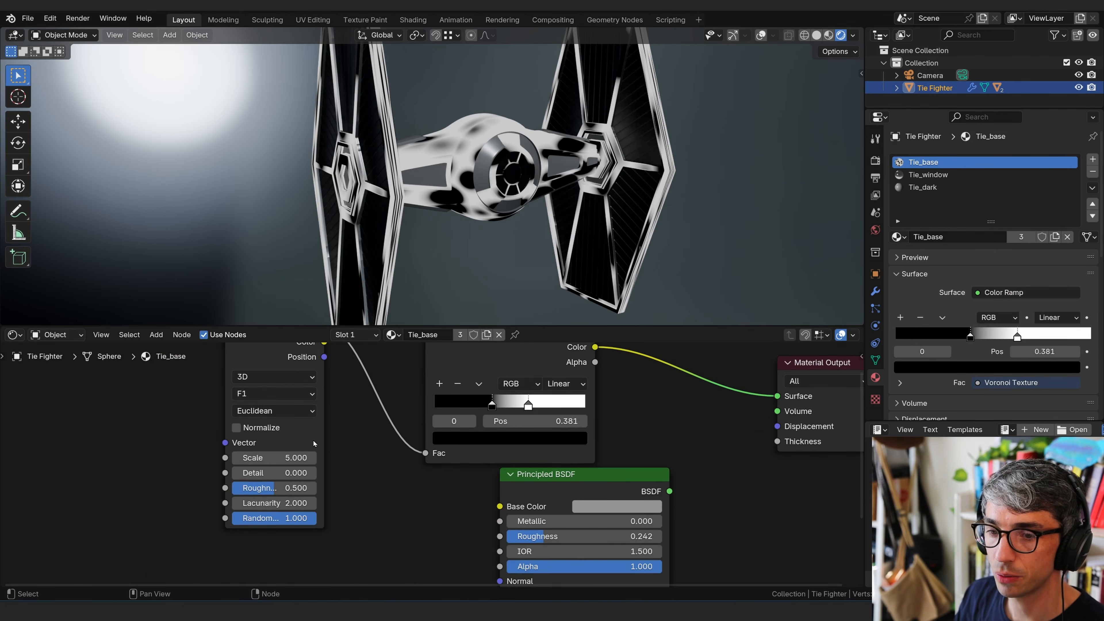
click(280, 412)
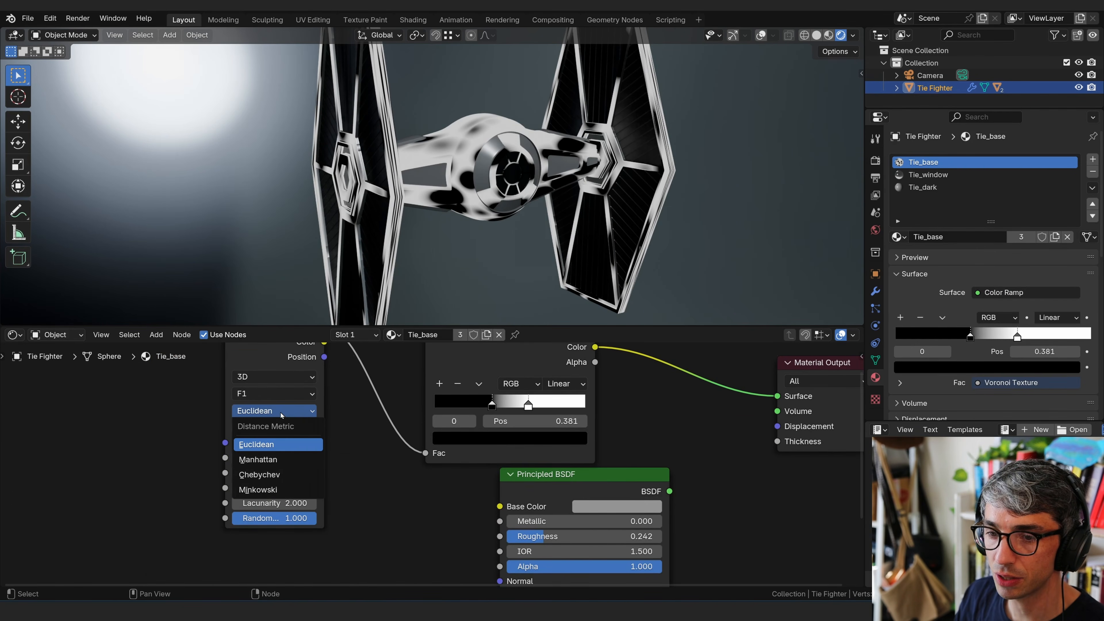
click(276, 475)
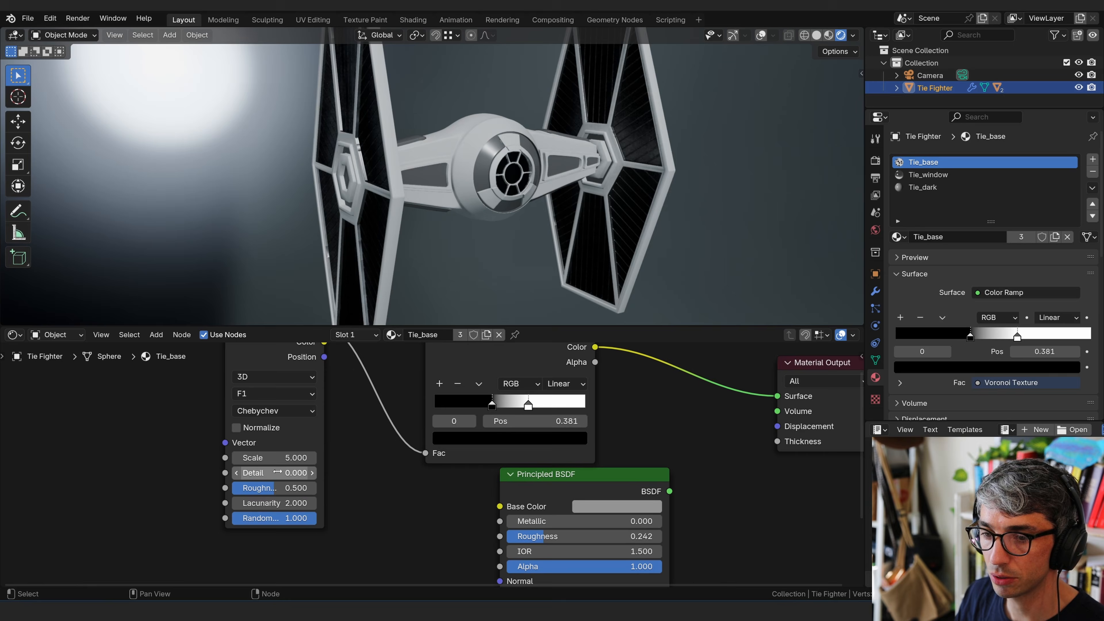
middle_drag(394, 493, 340, 511)
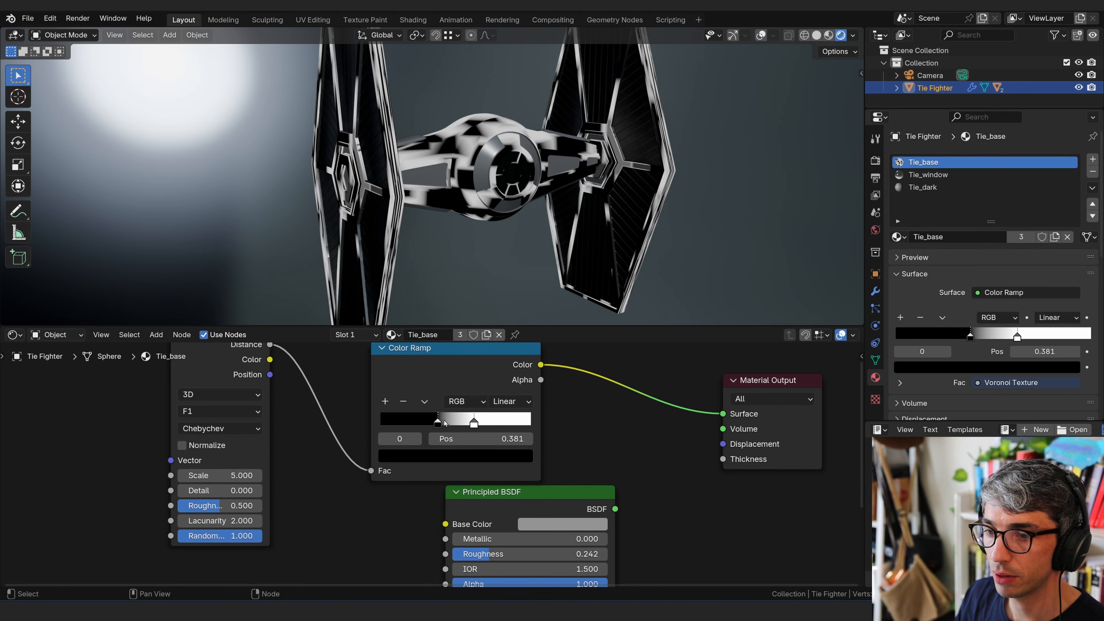
mouse_move(445, 423)
mouse_down()
mouse_move(473, 422)
mouse_move(455, 422)
mouse_up()
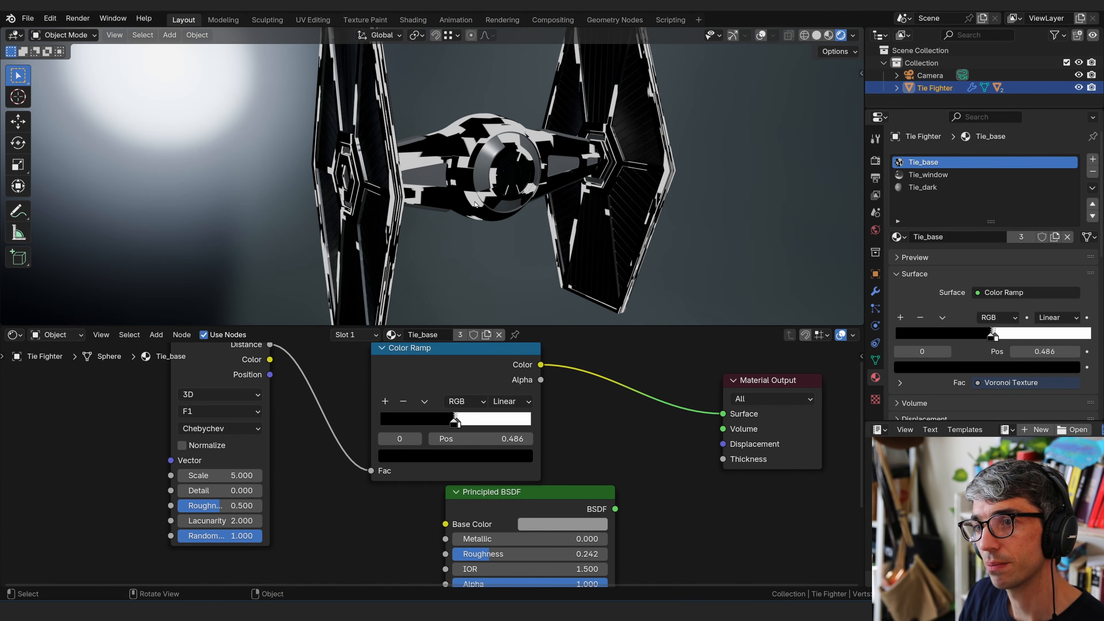
- Move the Voronoi Texture and Color Ramp nodes away from the Principled BSDF and add a Bump node in the gap
mouse_move(215, 370)
middle_down()
mouse_move(152, 364)
mouse_move(208, 366)
middle_up()
drag(406, 367, 141, 402)
click(397, 440)
middle_drag(398, 441, 394, 397)
middle_drag(365, 473, 376, 461)
key(shift+a)
click(378, 444)
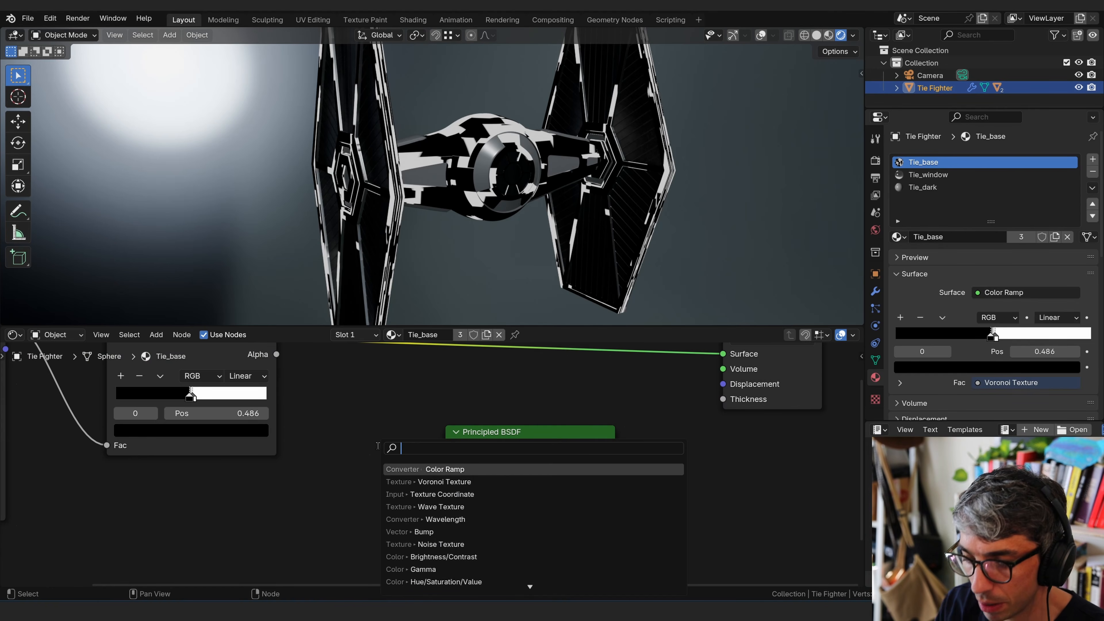
text(bump)
key(Return)
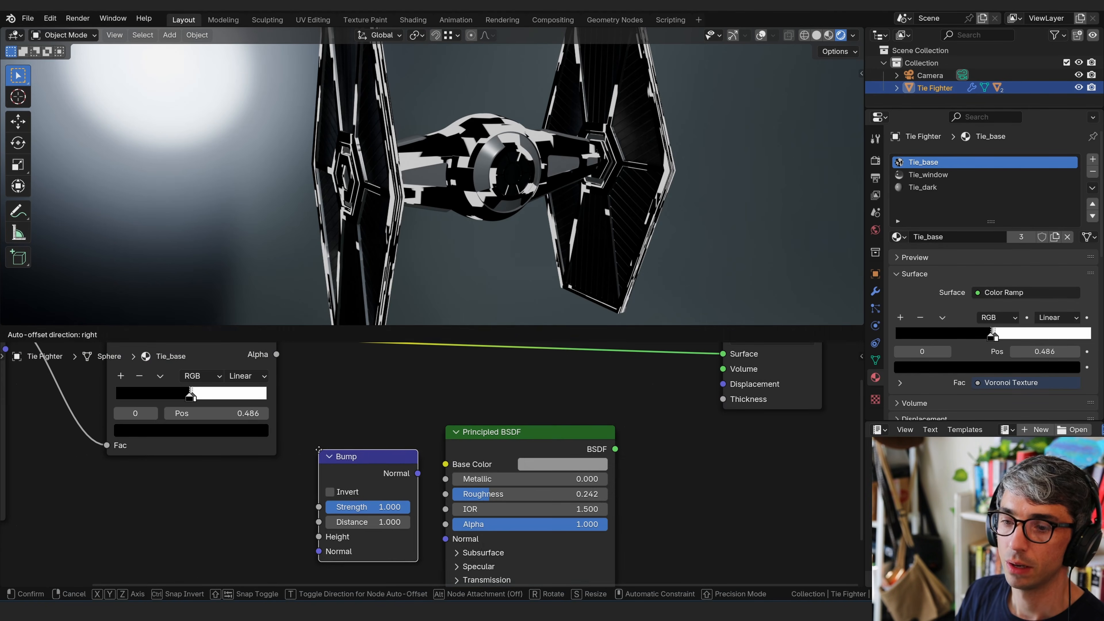
click(318, 450)
- Wire the Color Ramp through Bump Height, with Distance 0.01, into the Principled BSDF's Normal, and reconnect the BSDF to the Material Output's Surface
key(Home)
drag(378, 354, 434, 523)
click(478, 511)
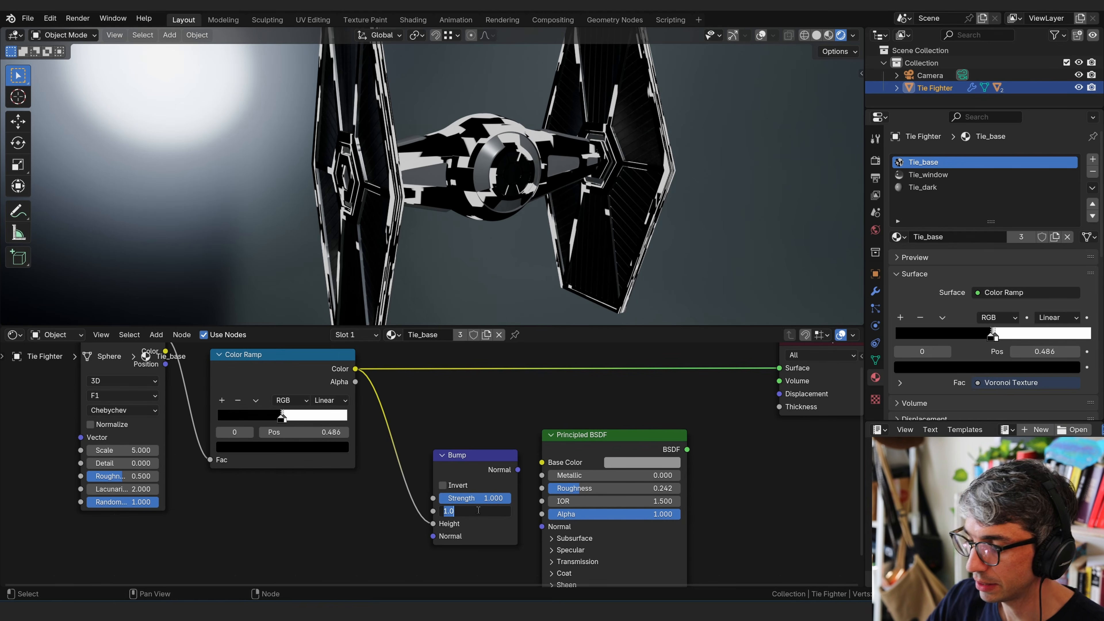
text(0.01)
key(Return)
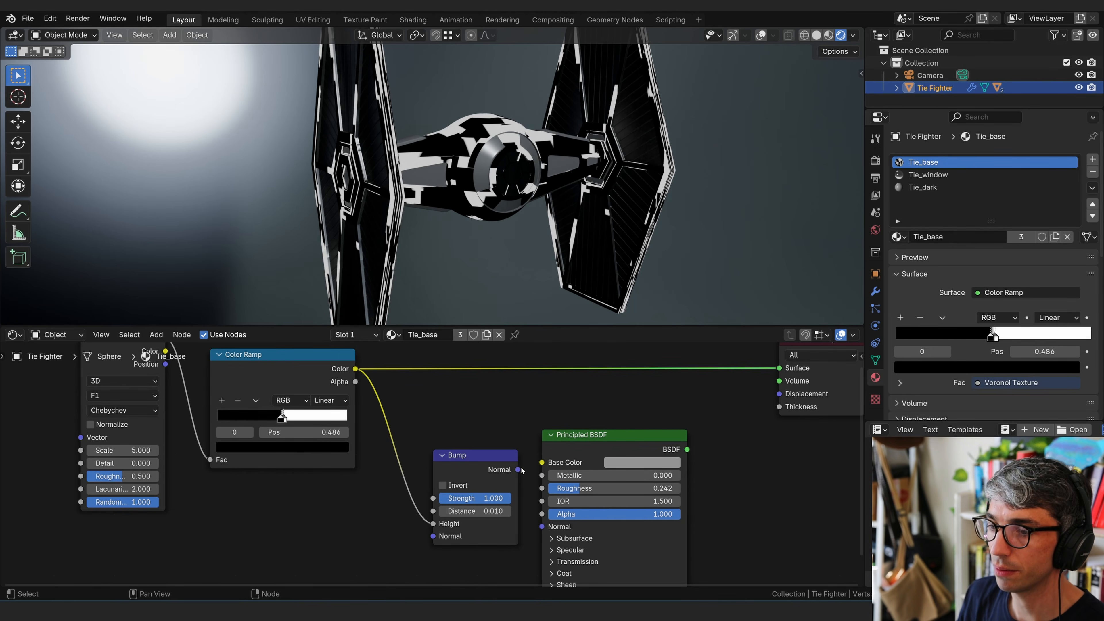
drag(518, 469, 542, 526)
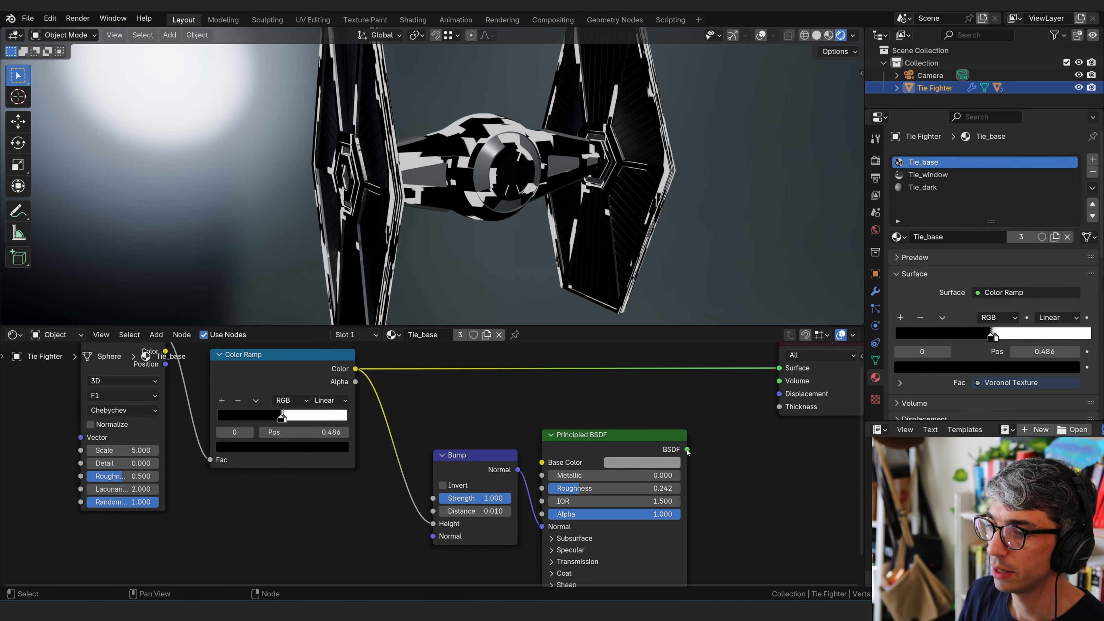
drag(687, 450, 779, 368)
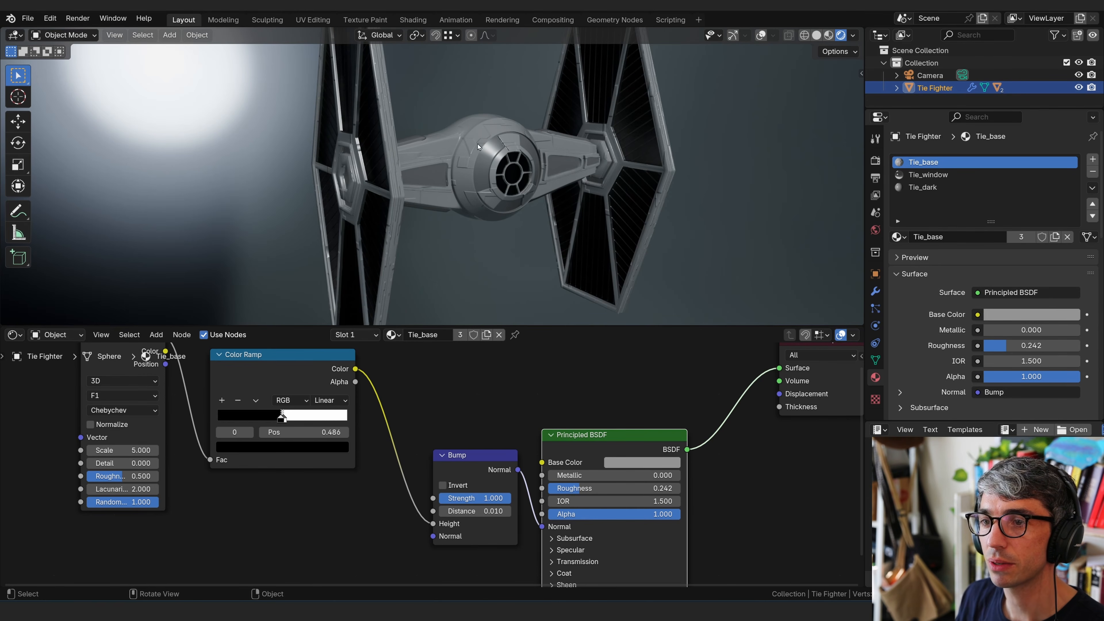
- Enlarge the hull panel pattern by reducing the Voronoi Texture's scale to about 3.1
middle_drag(216, 490, 321, 508)
mouse_move(231, 469)
mouse_down()
mouse_move(255, 473)
mouse_move(218, 480)
mouse_up()
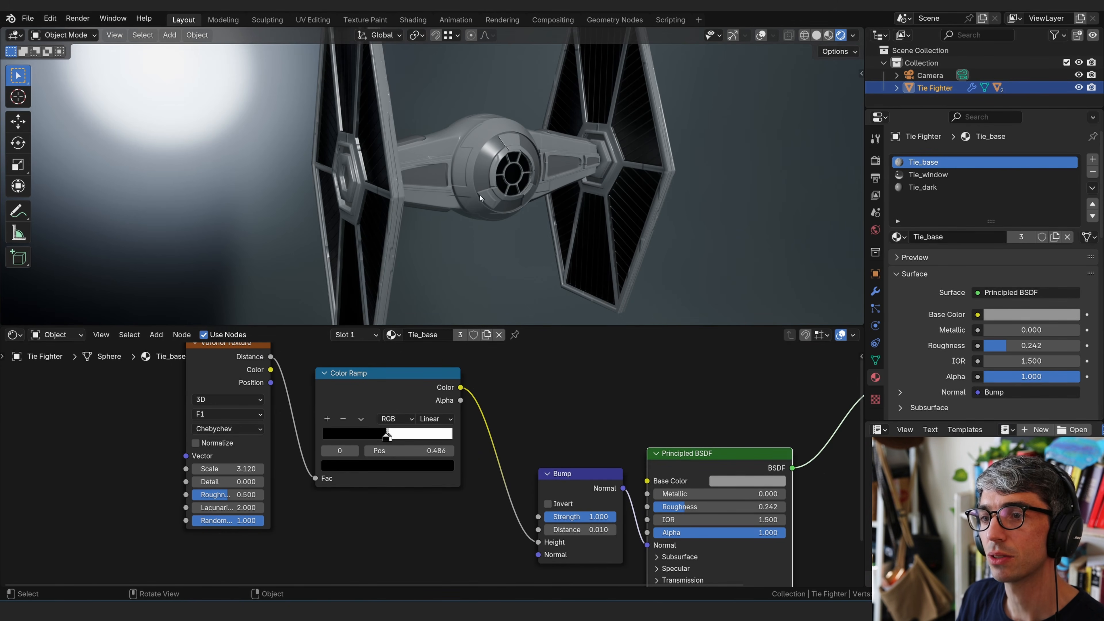
shift+drag(223, 470, 226, 471)
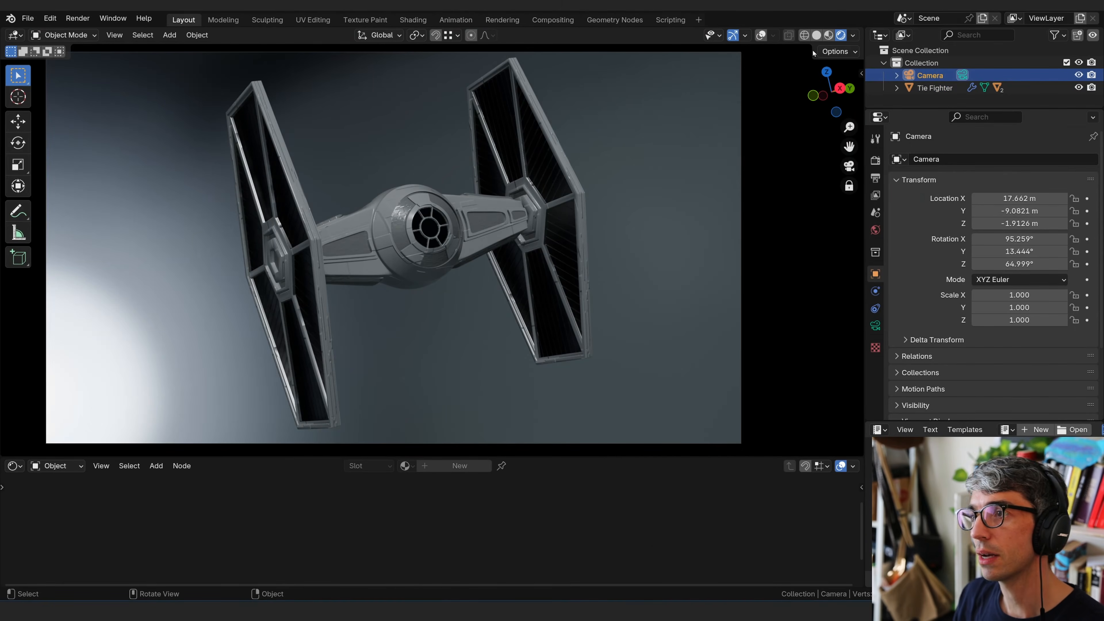
- Switch the rendered viewport to the scene world, enlarge the shader editor and show the World nodes
click(852, 36)
click(782, 110)
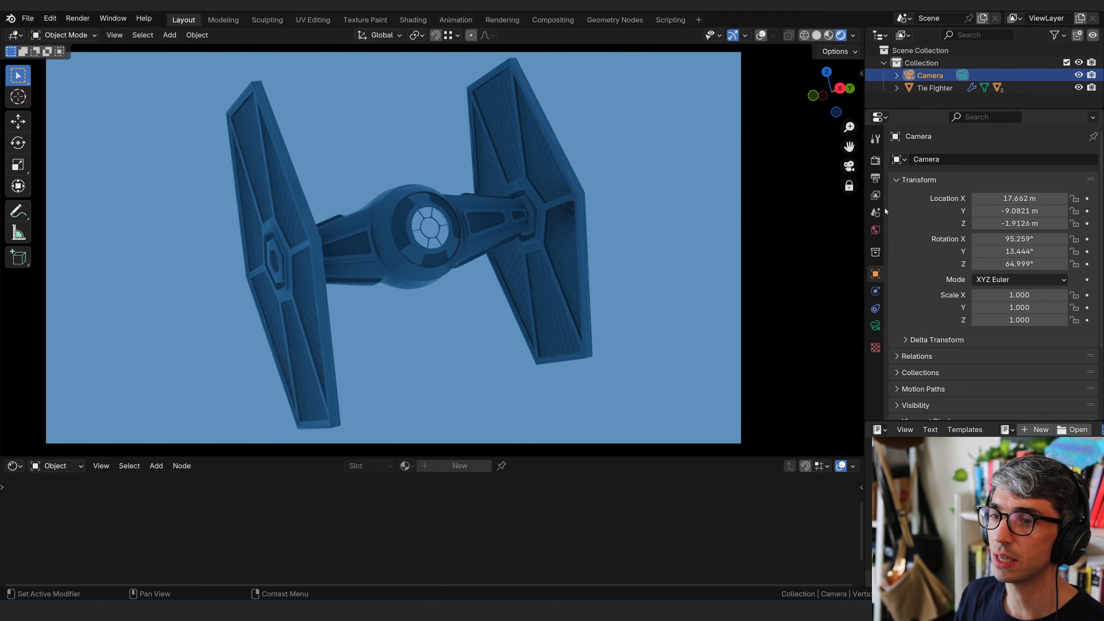
drag(151, 457, 131, 387)
click(57, 397)
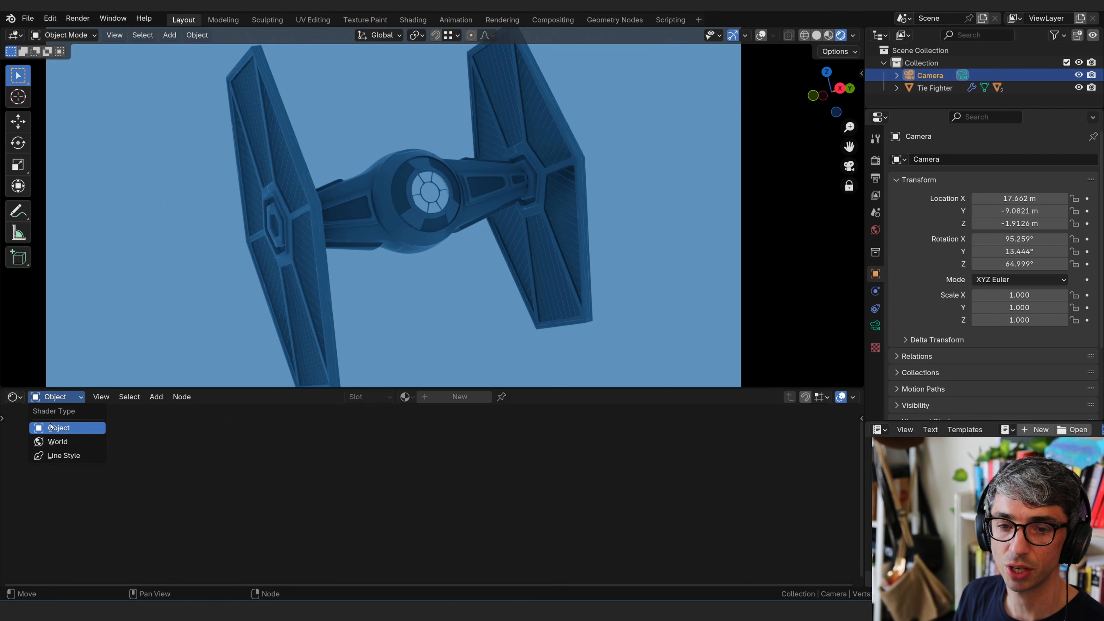
click(65, 439)
- Delete the unused Gradient Texture and Color Ramp nodes from the World shader
click(226, 476)
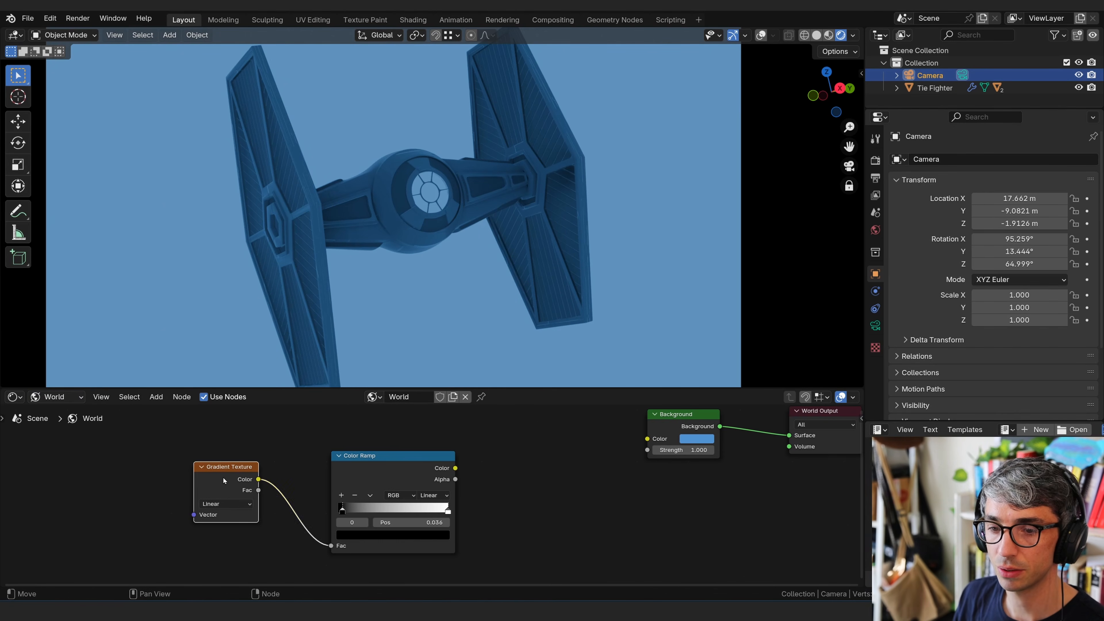
key(Delete)
drag(403, 477, 398, 485)
key(x)
middle_drag(560, 454, 316, 464)
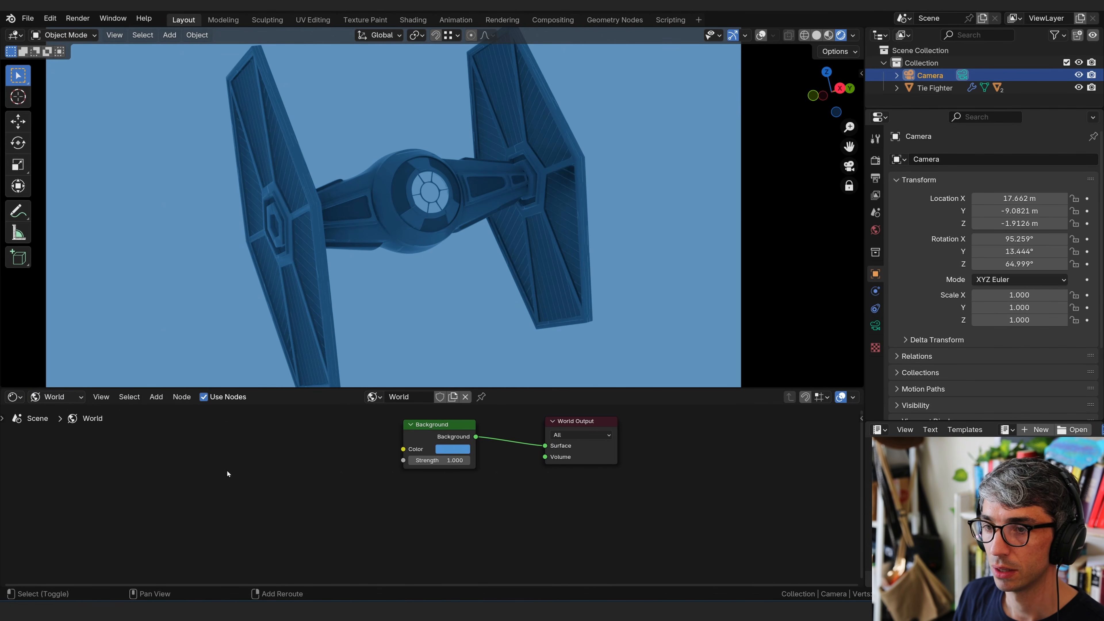
- Add a Noise Texture node to the World shader, in front of the Background node
key(shift+a)
click(201, 443)
text(noise)
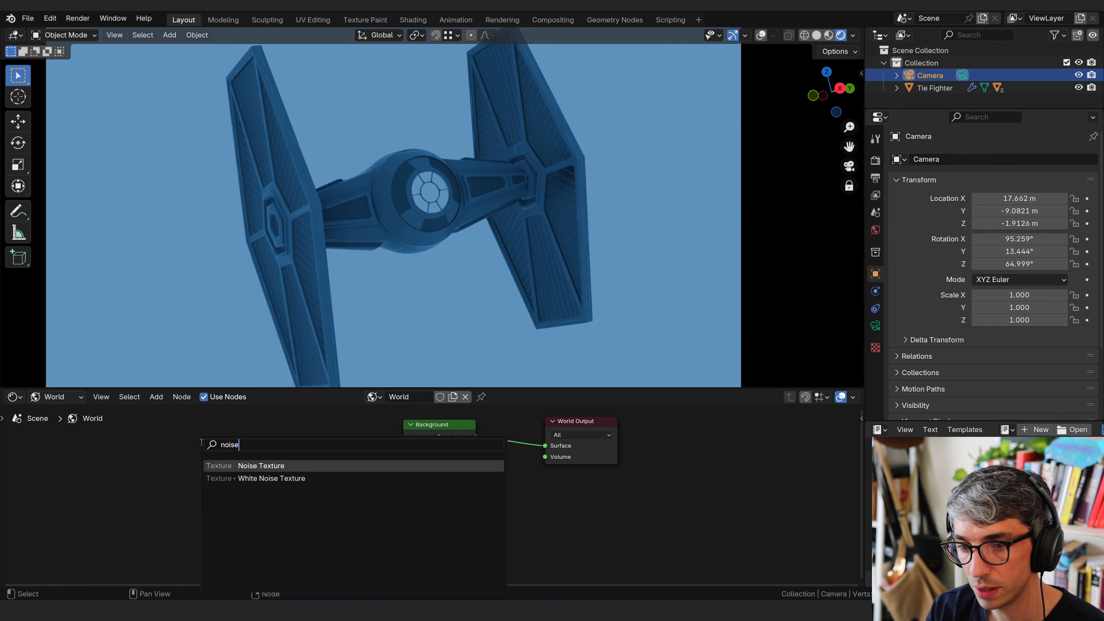
key(Return)
click(89, 451)
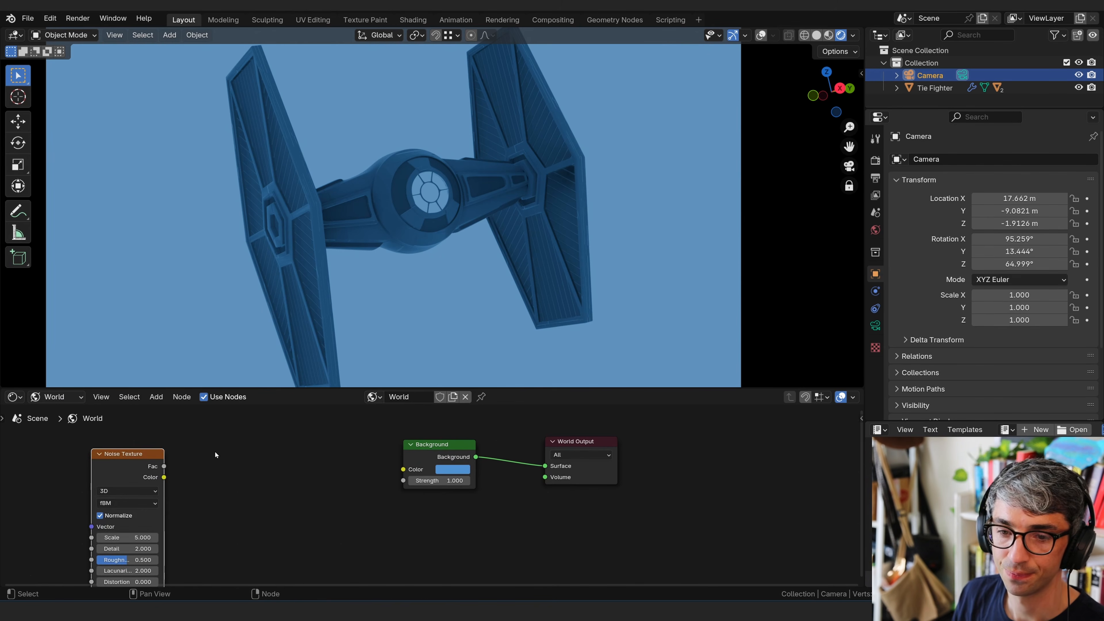
click(215, 449)
- Add a Color Ramp to the World shader, connecting Noise Fac to its Fac and its Color to the Background Color
key(shift+a)
click(215, 449)
text(color)
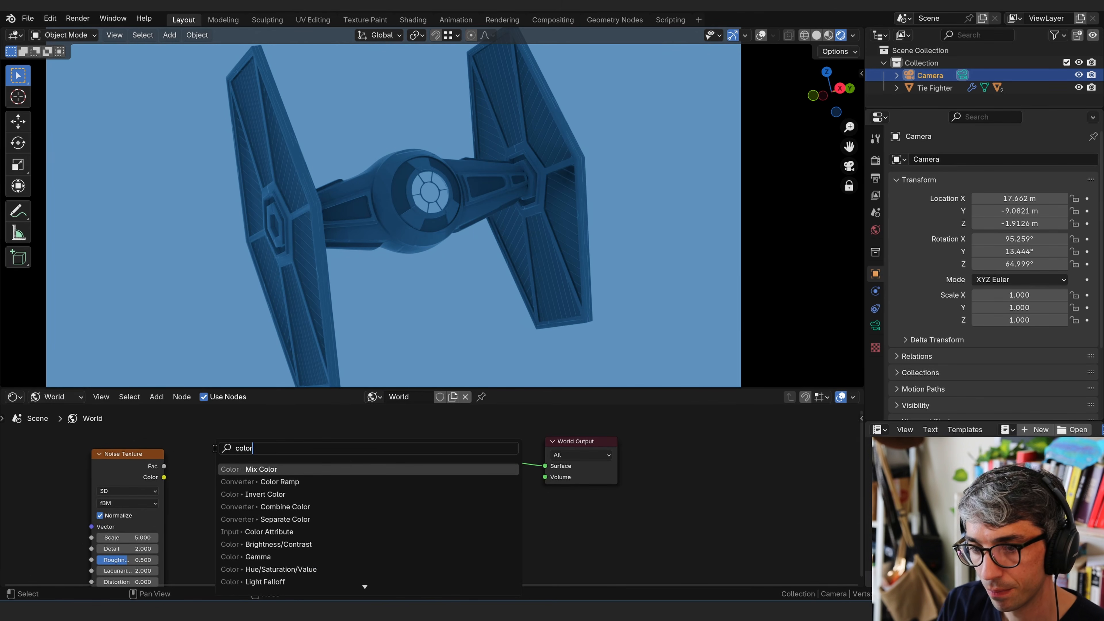
key(Down)
key(Return)
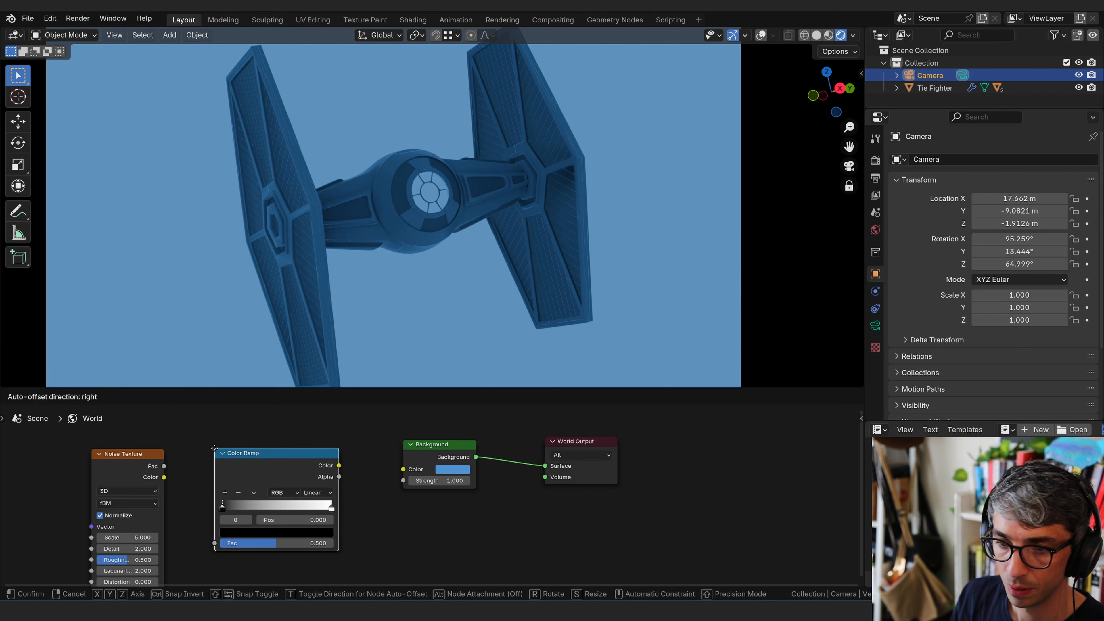
click(214, 449)
drag(164, 467, 215, 543)
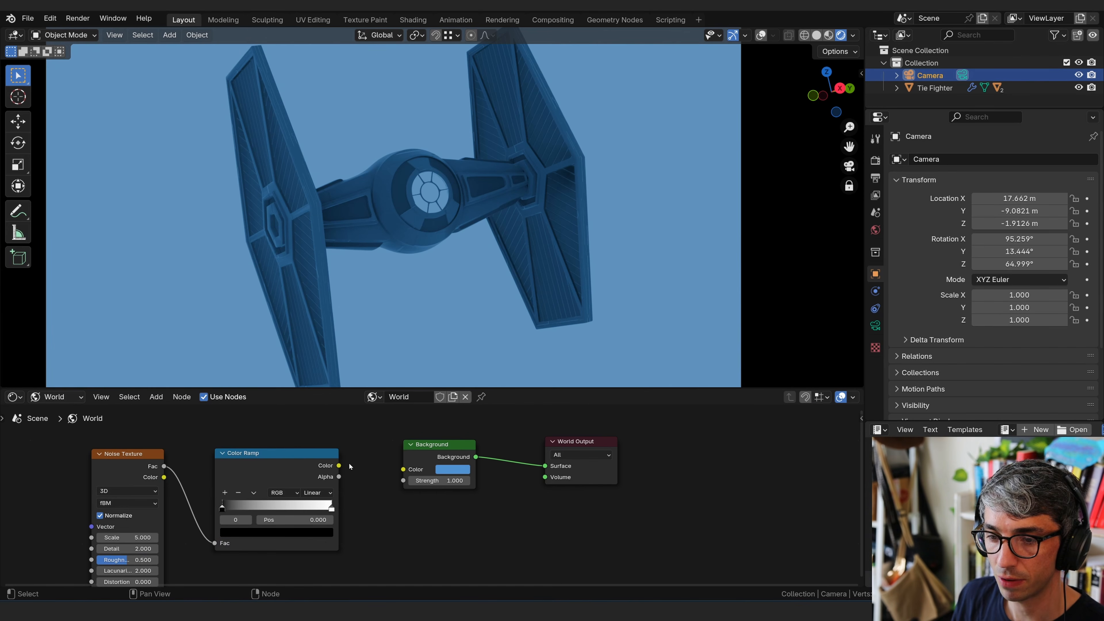
drag(339, 465, 403, 469)
- Set the World Noise Texture's scale to 600
middle_drag(116, 505, 279, 488)
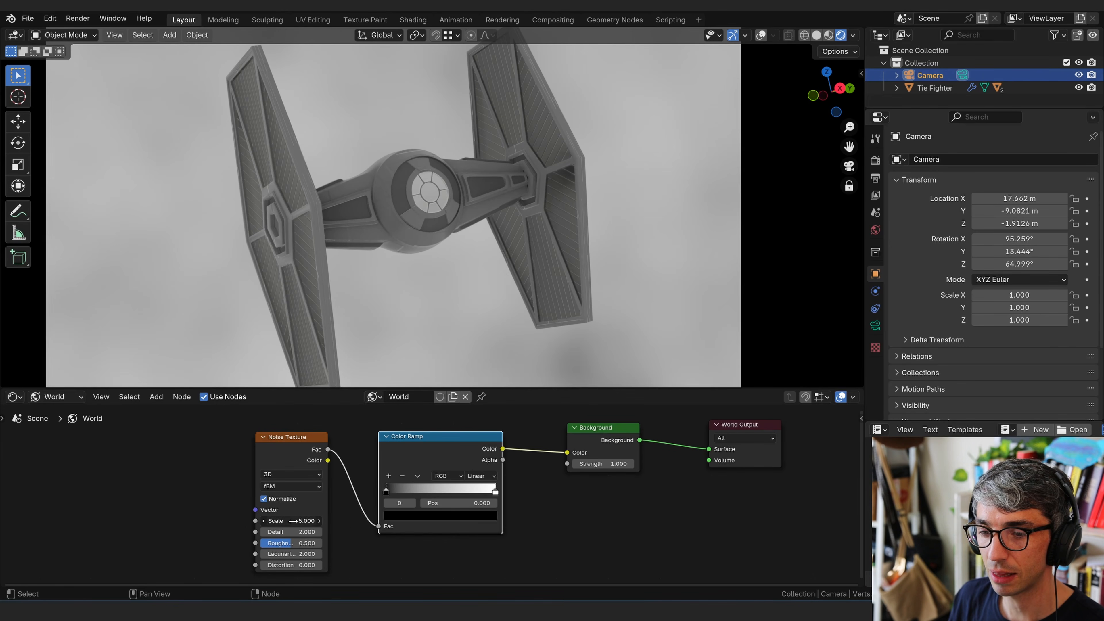
drag(293, 520, 310, 521)
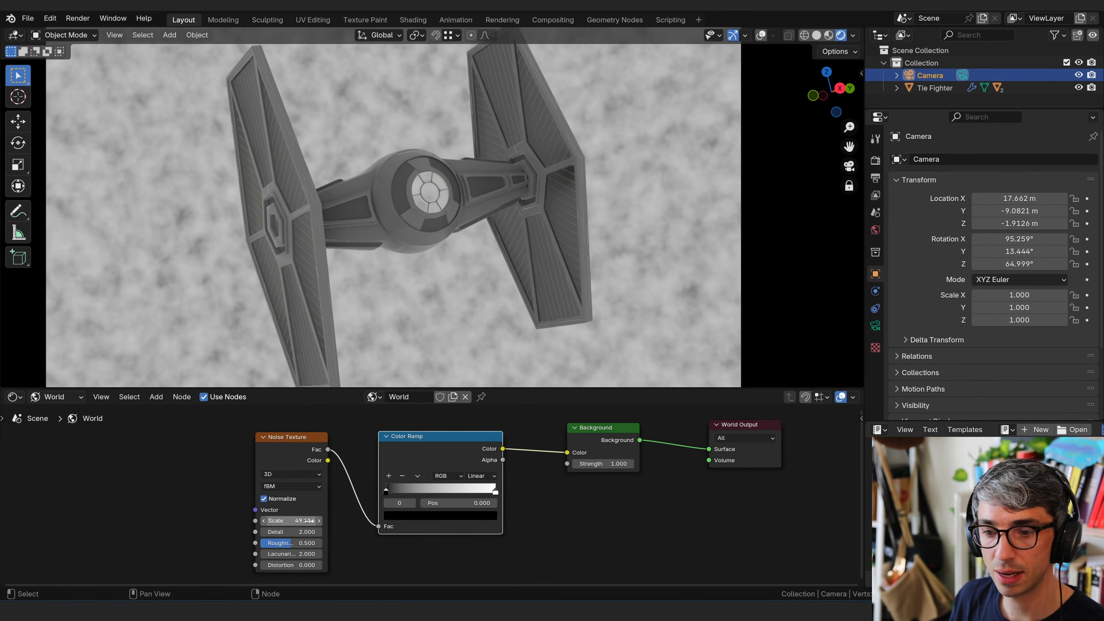
click(298, 520)
text(600)
key(Return)
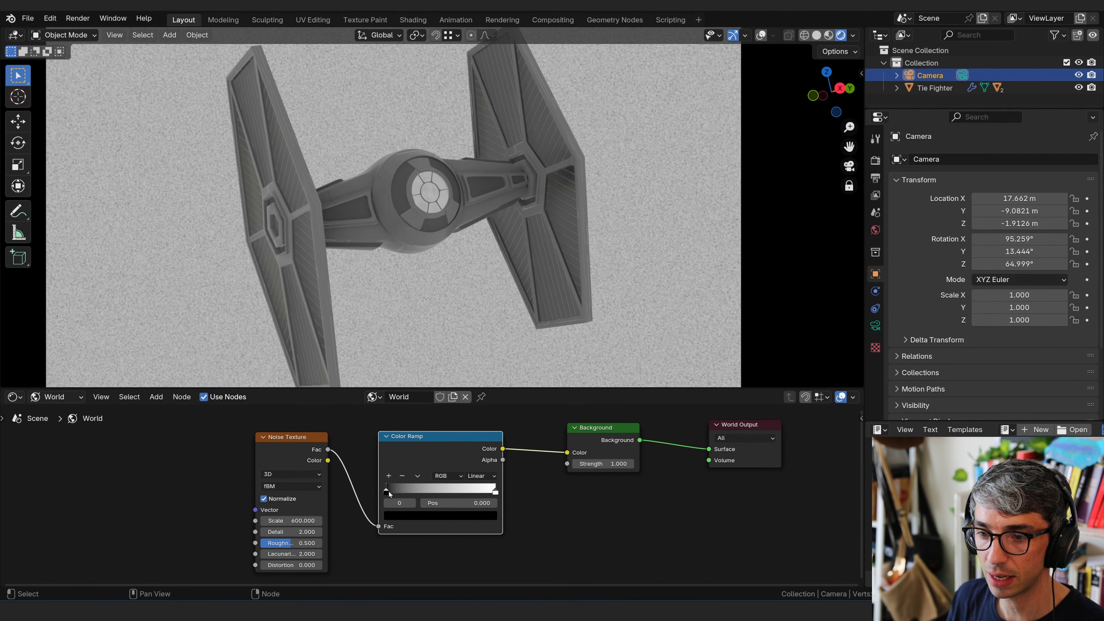
- Turn the noise into stars with the ramp's black stop at 0.692, white stop at 0.828 and Background strength at 2.344
drag(401, 492, 464, 499)
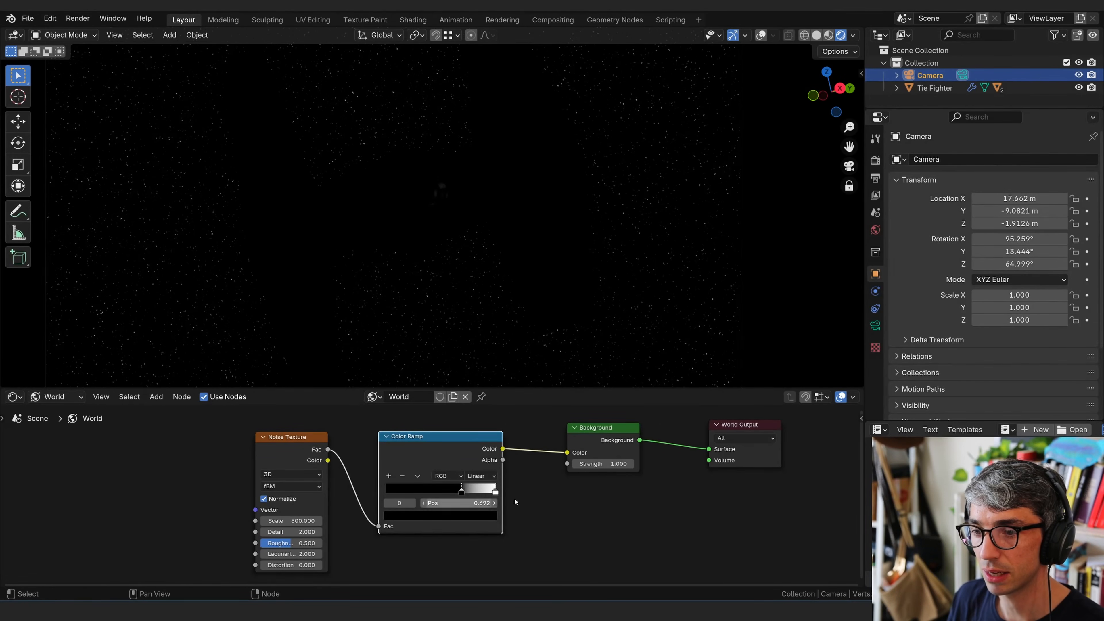
drag(496, 492, 477, 493)
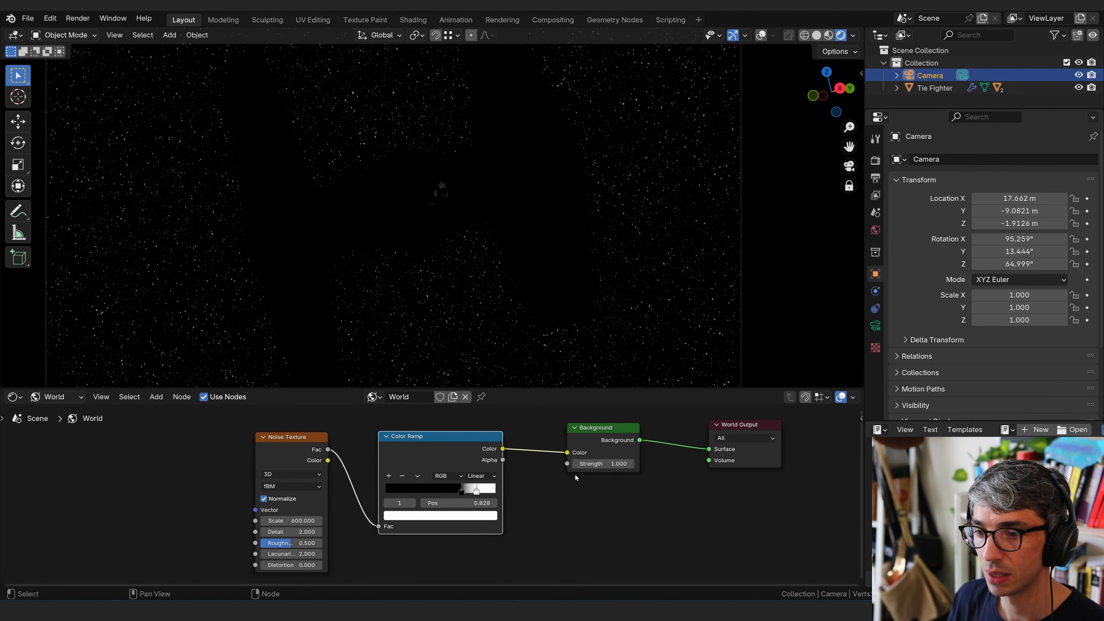
drag(605, 463, 613, 464)
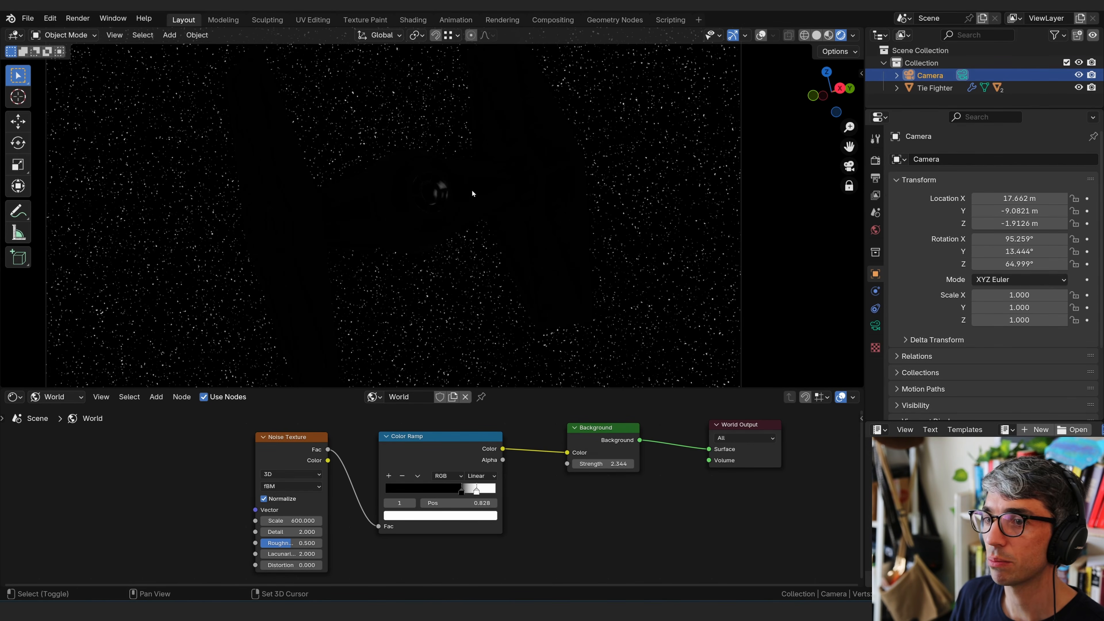
- Add a Sun light to the scene and rotate it about 34° in the camera view
key(shift+a)
mouse_move(440, 356)
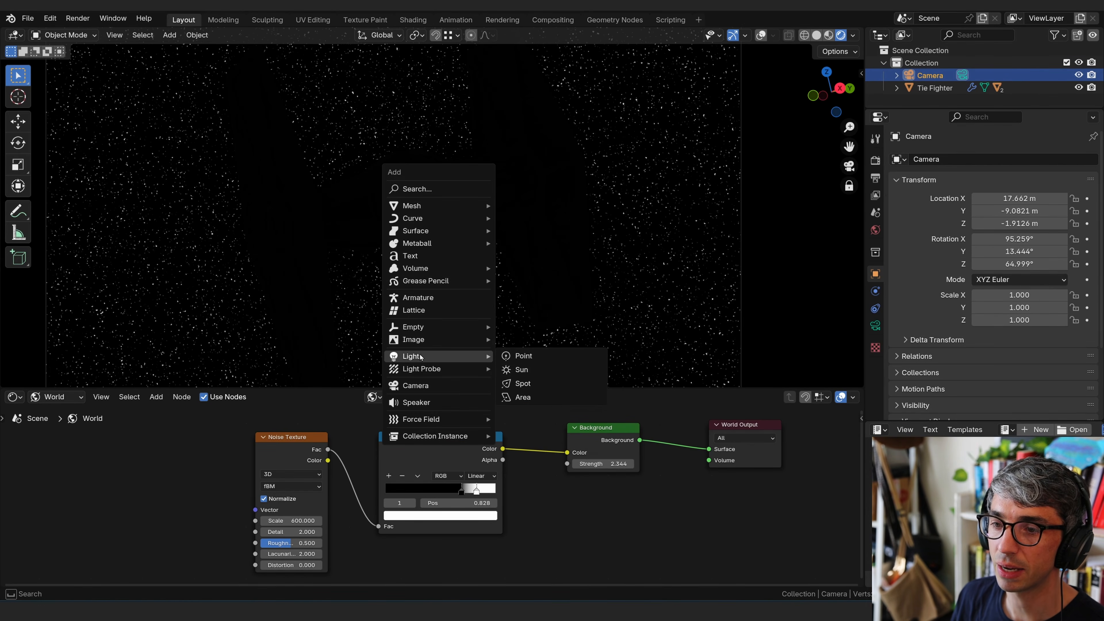
click(522, 370)
key(r)
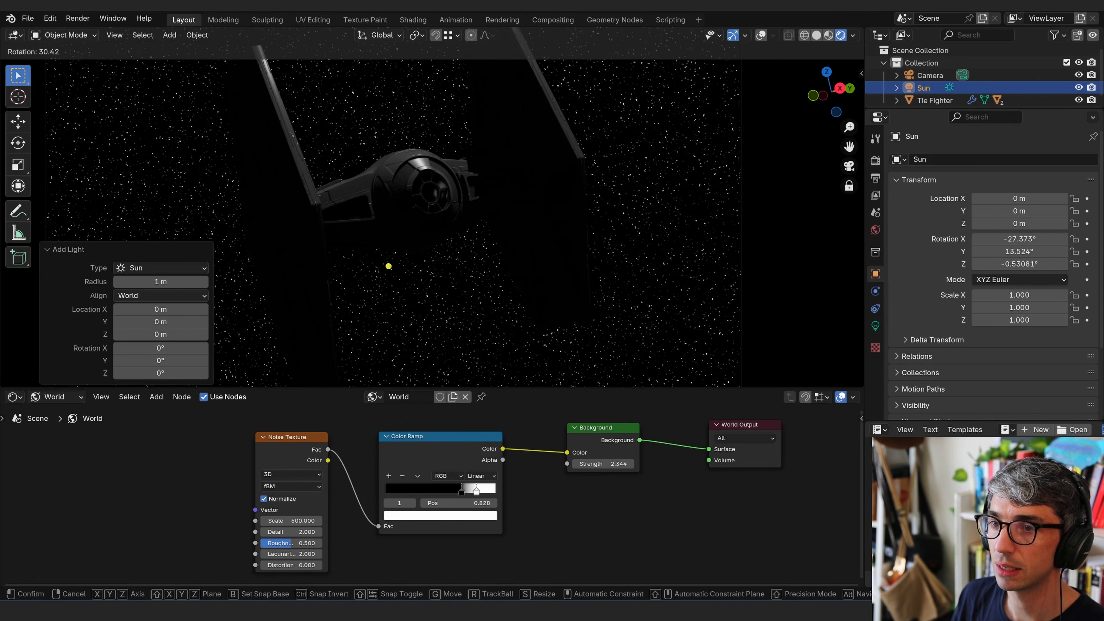
key(Return)
- Rotate the sun about -101° around the global Z axis and set its strength to 7.5
key(r)
key(z)
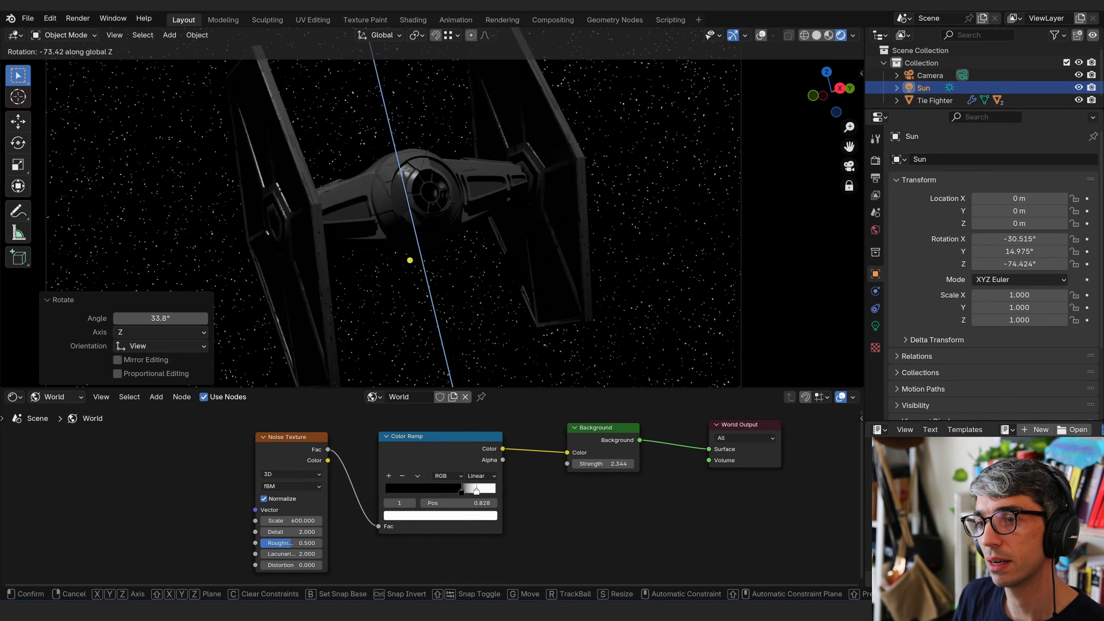
key(Return)
click(876, 326)
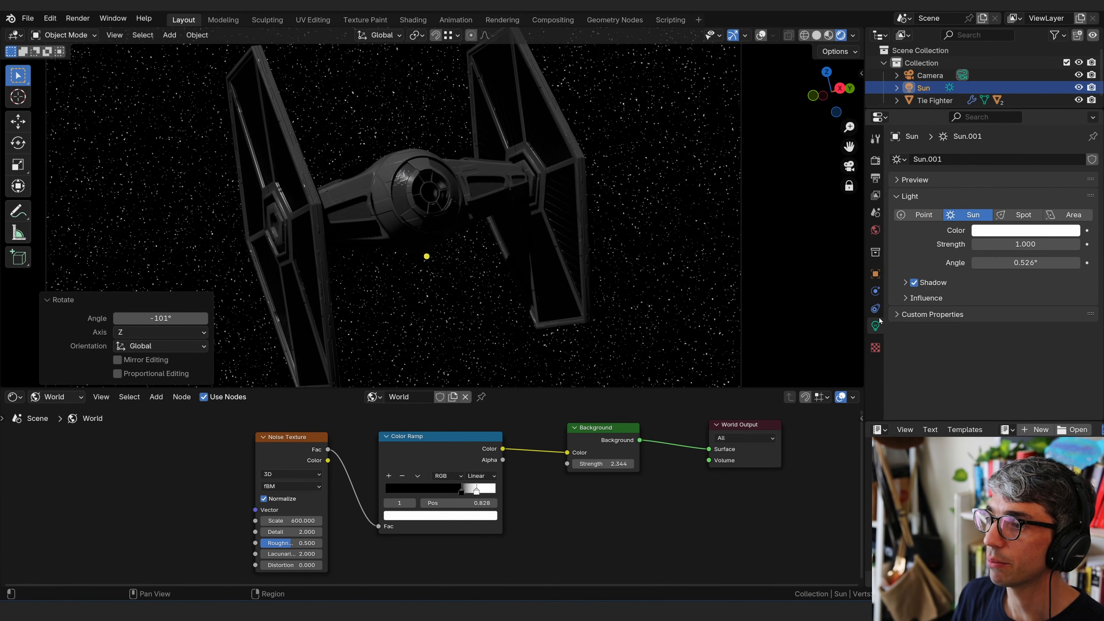
drag(1027, 244, 1073, 244)
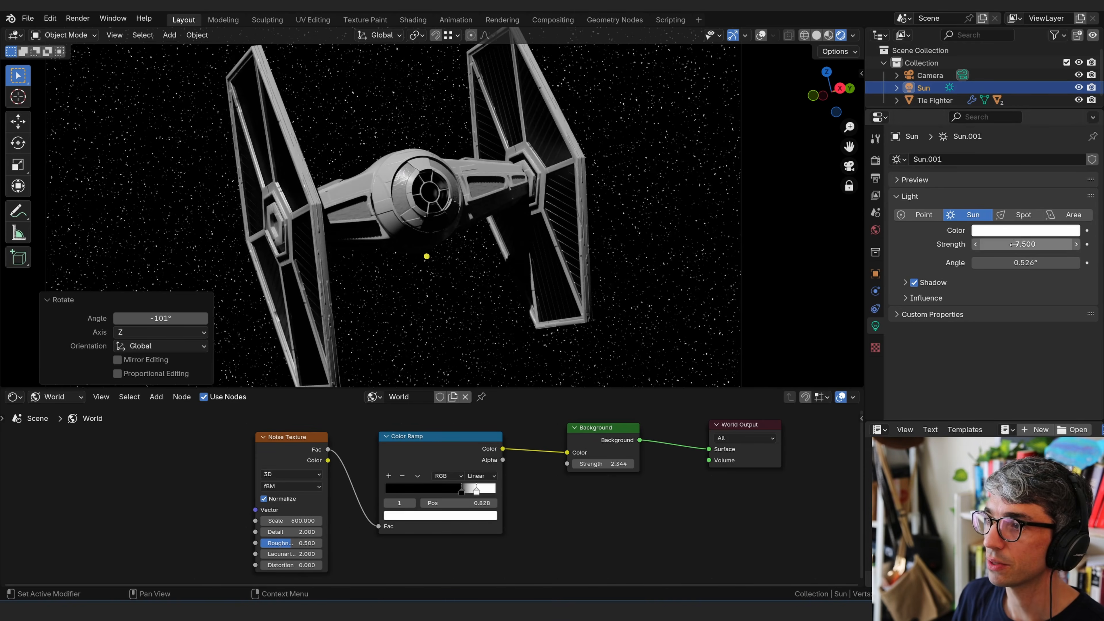